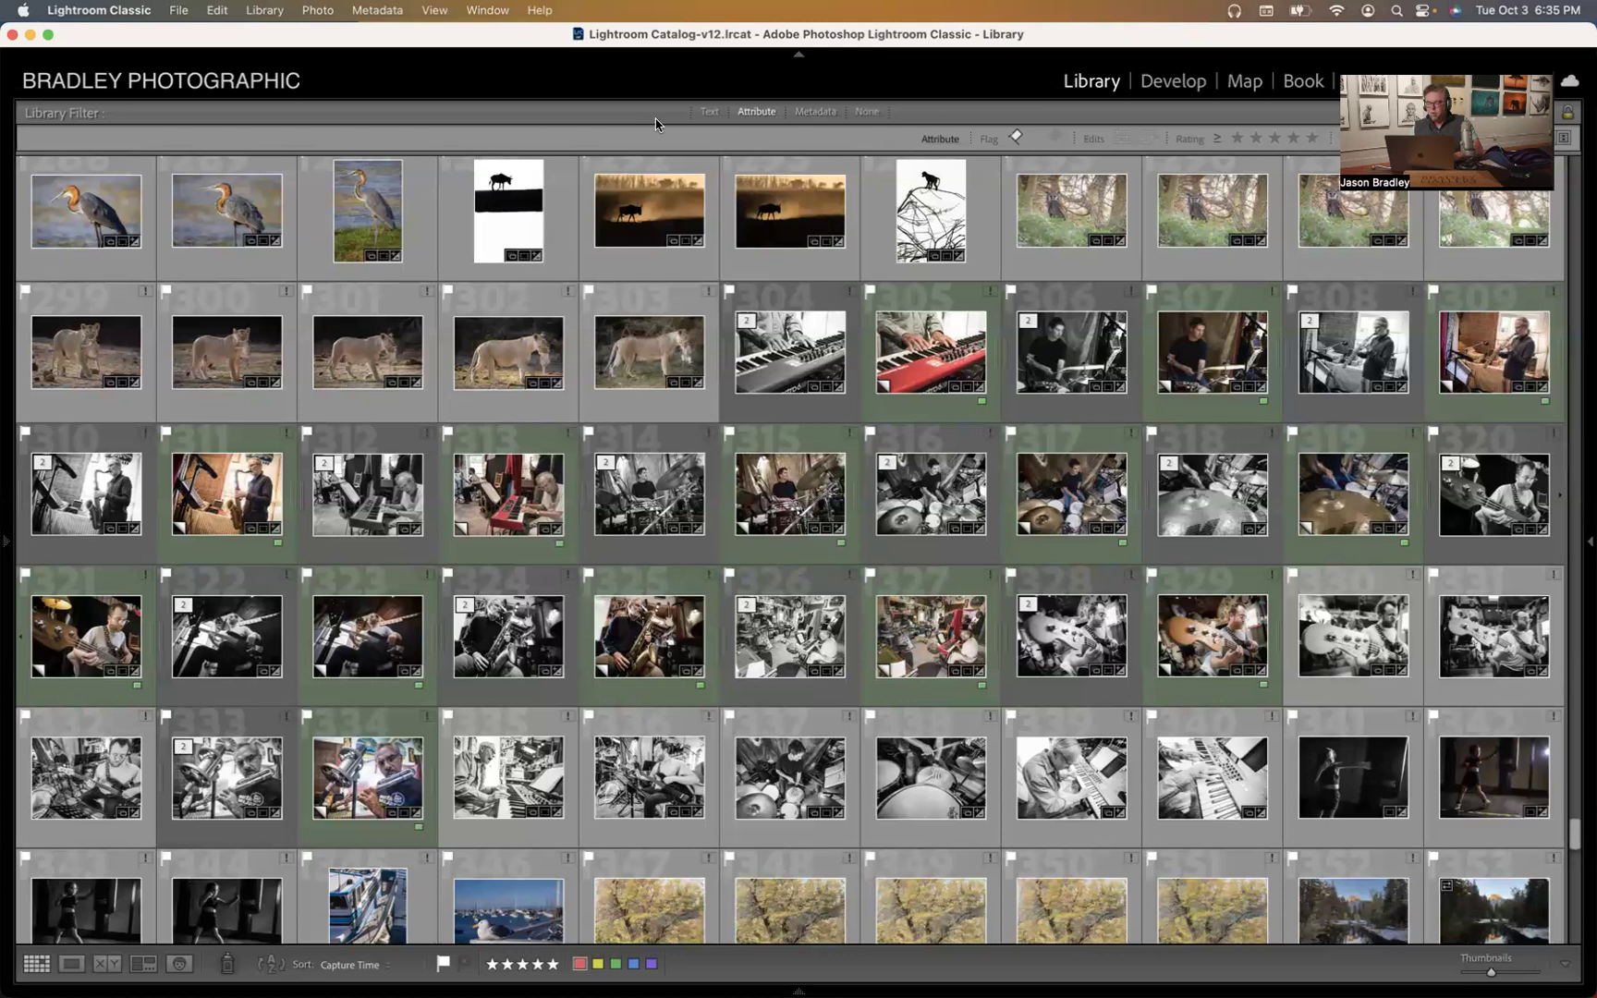
- Toggle the Library Filter bar above the photo grid off and on several times
{"action": "key", "text": "backslash"}
{"action": "key", "text": "backslash"}
{"action": "key", "text": "backslash"}
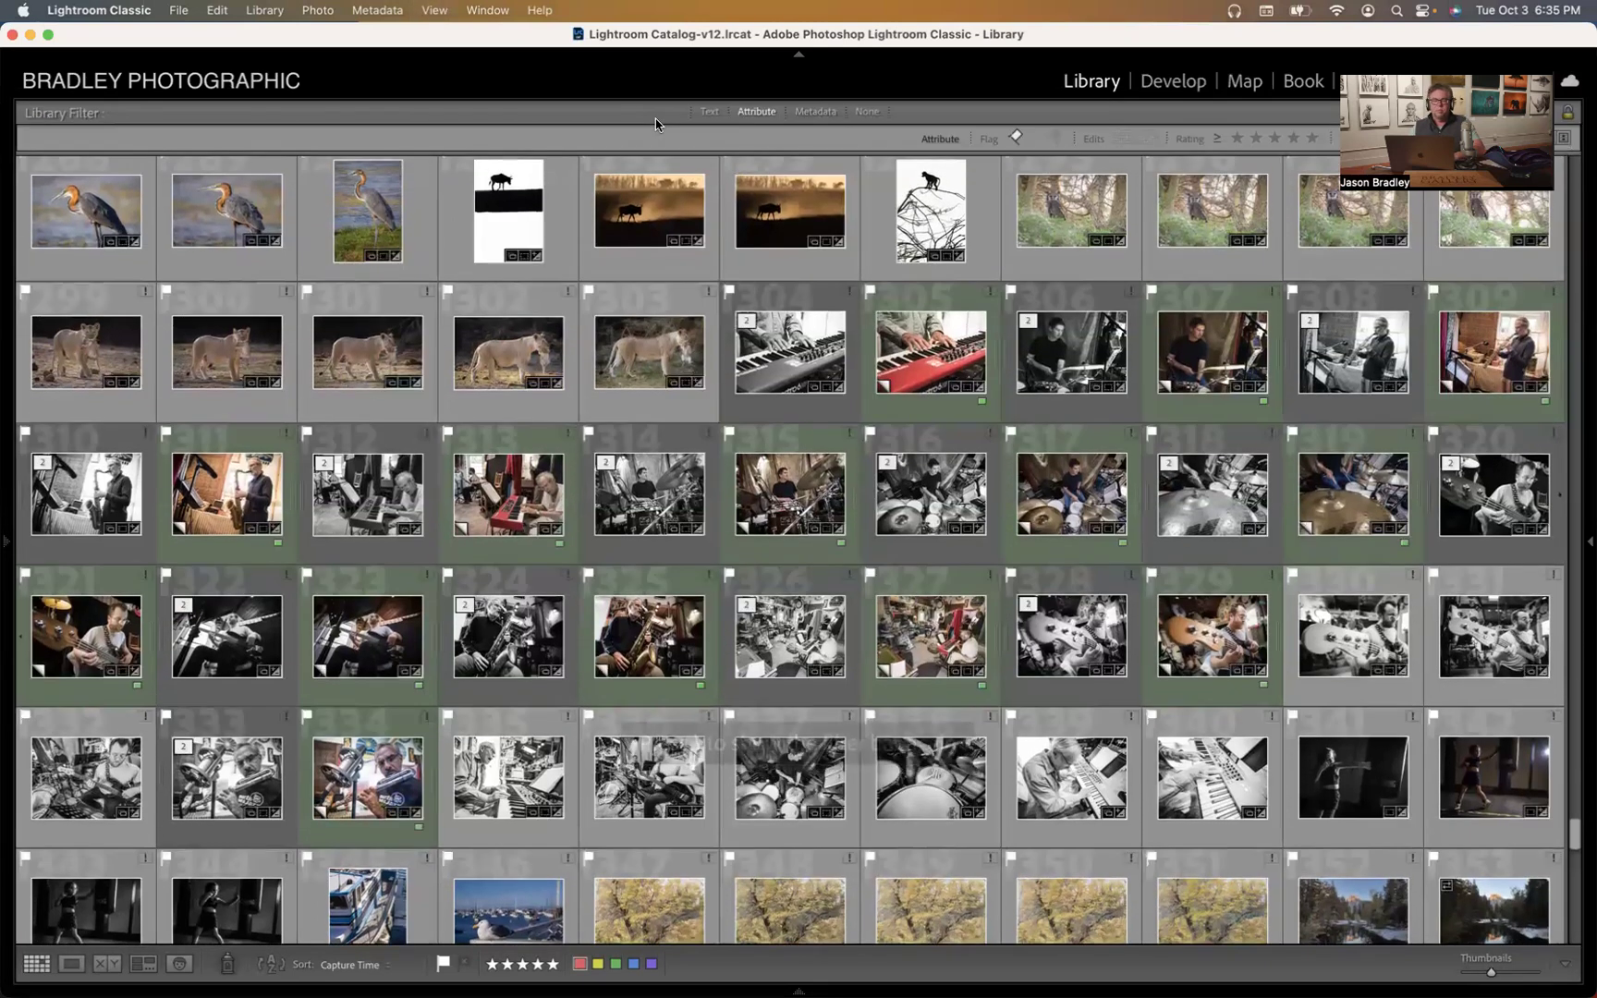
{"action": "key", "text": "j"}
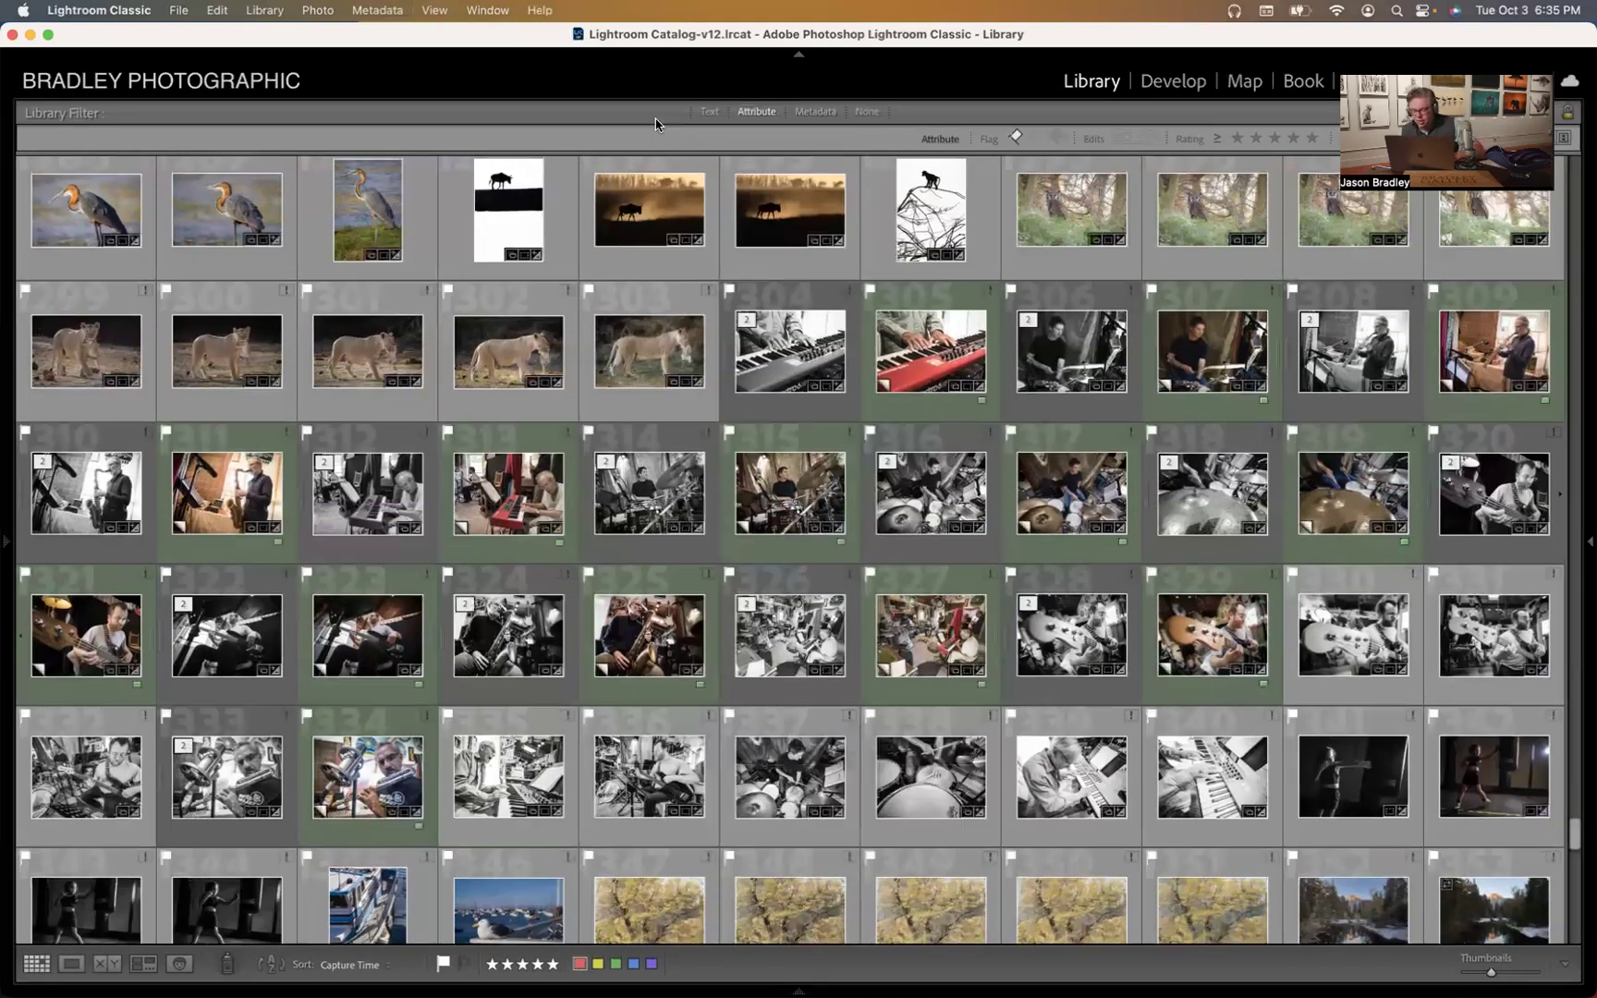
{"action": "key", "text": "backslash"}
{"action": "key", "text": "backslash"}
{"action": "key", "text": "backslash"}
{"action": "key", "text": "backslash"}
{"action": "key", "text": "backslash"}
{"action": "key", "text": "backslash"}
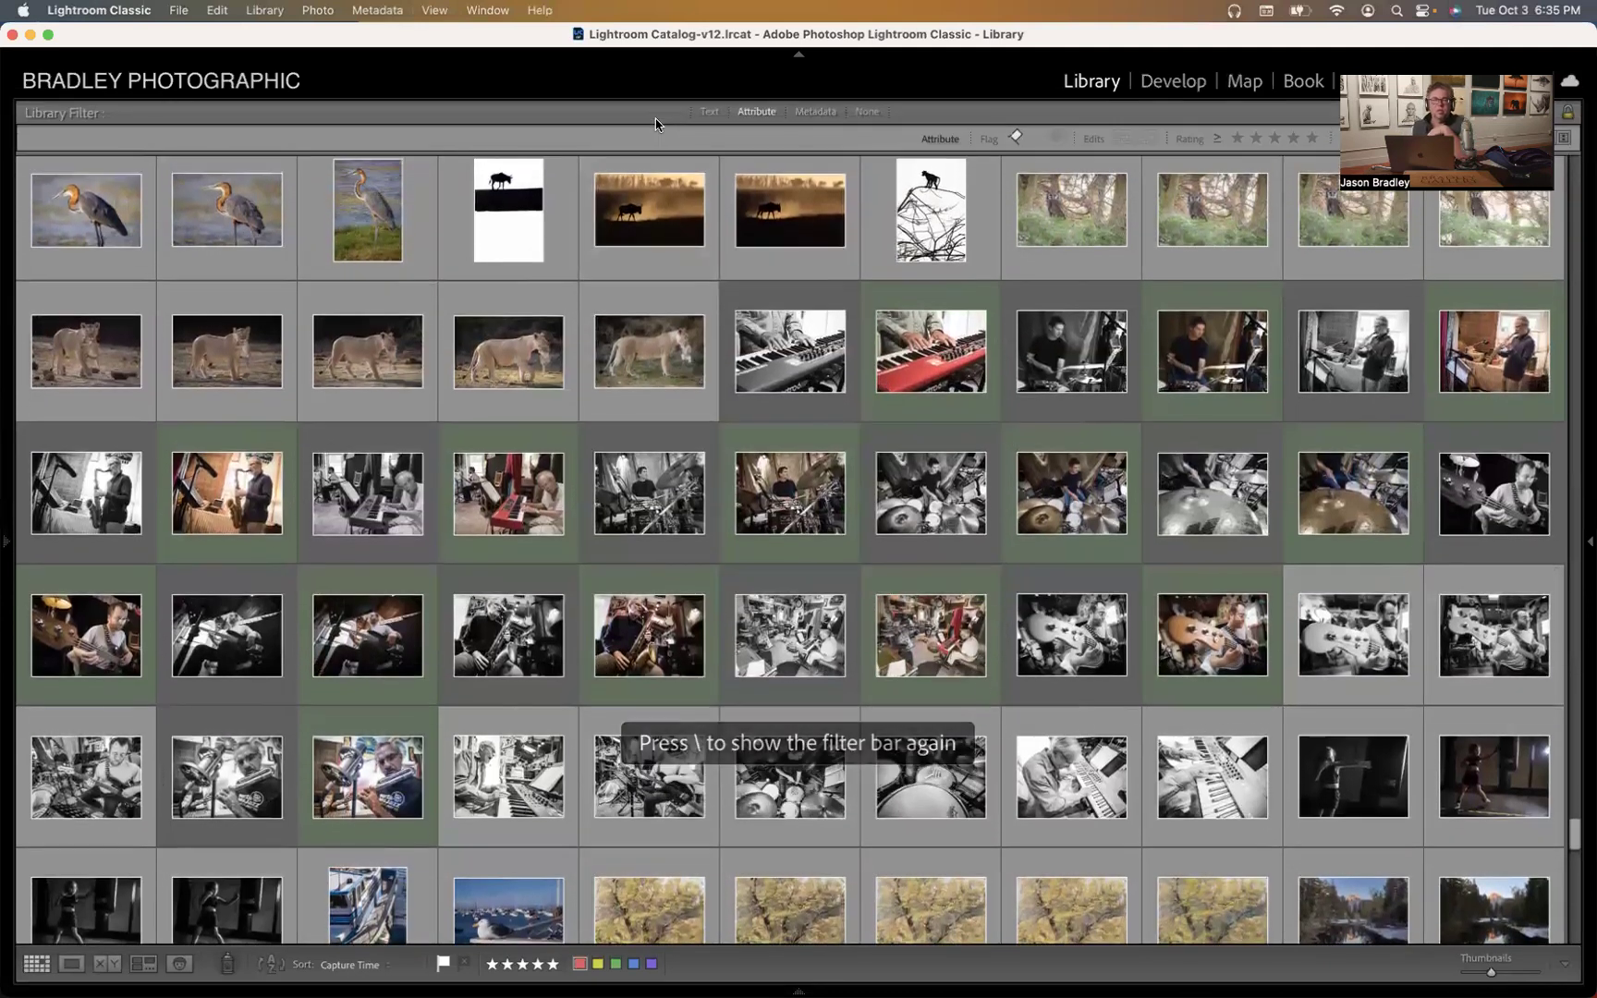
- Cycle the grid cell style between bare and detailed thumbnails, and hide and reshow the Library Filter bar
{"action": "key", "text": "j"}
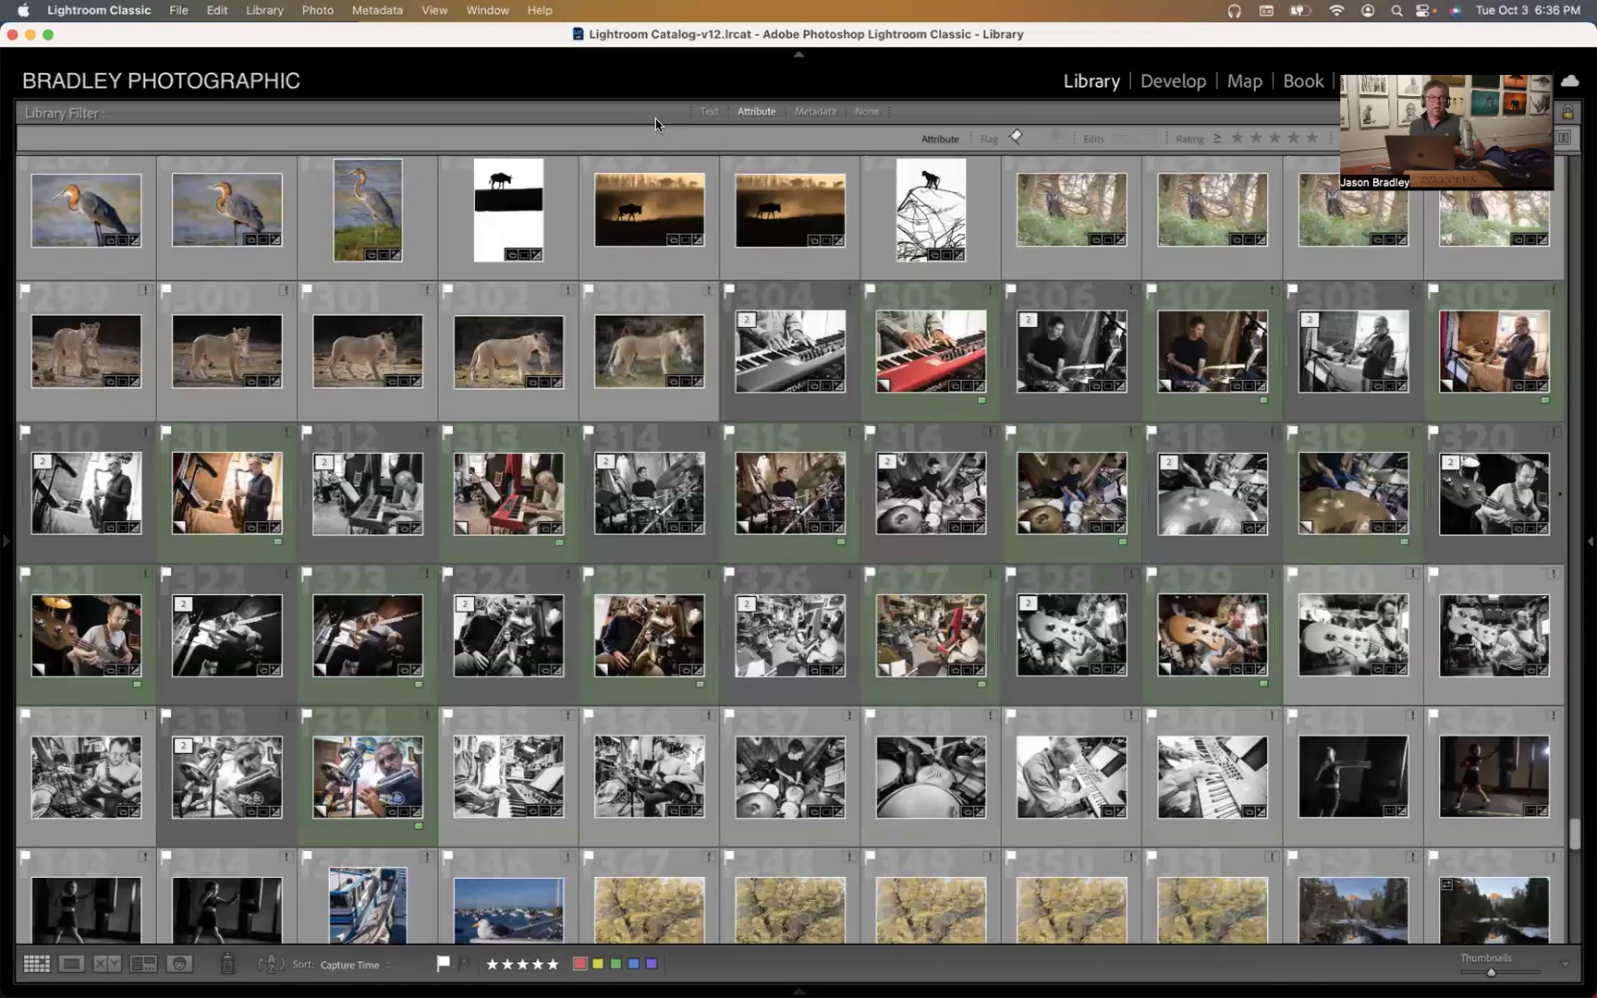
{"action": "key", "text": "j"}
{"action": "key", "text": "backslash"}
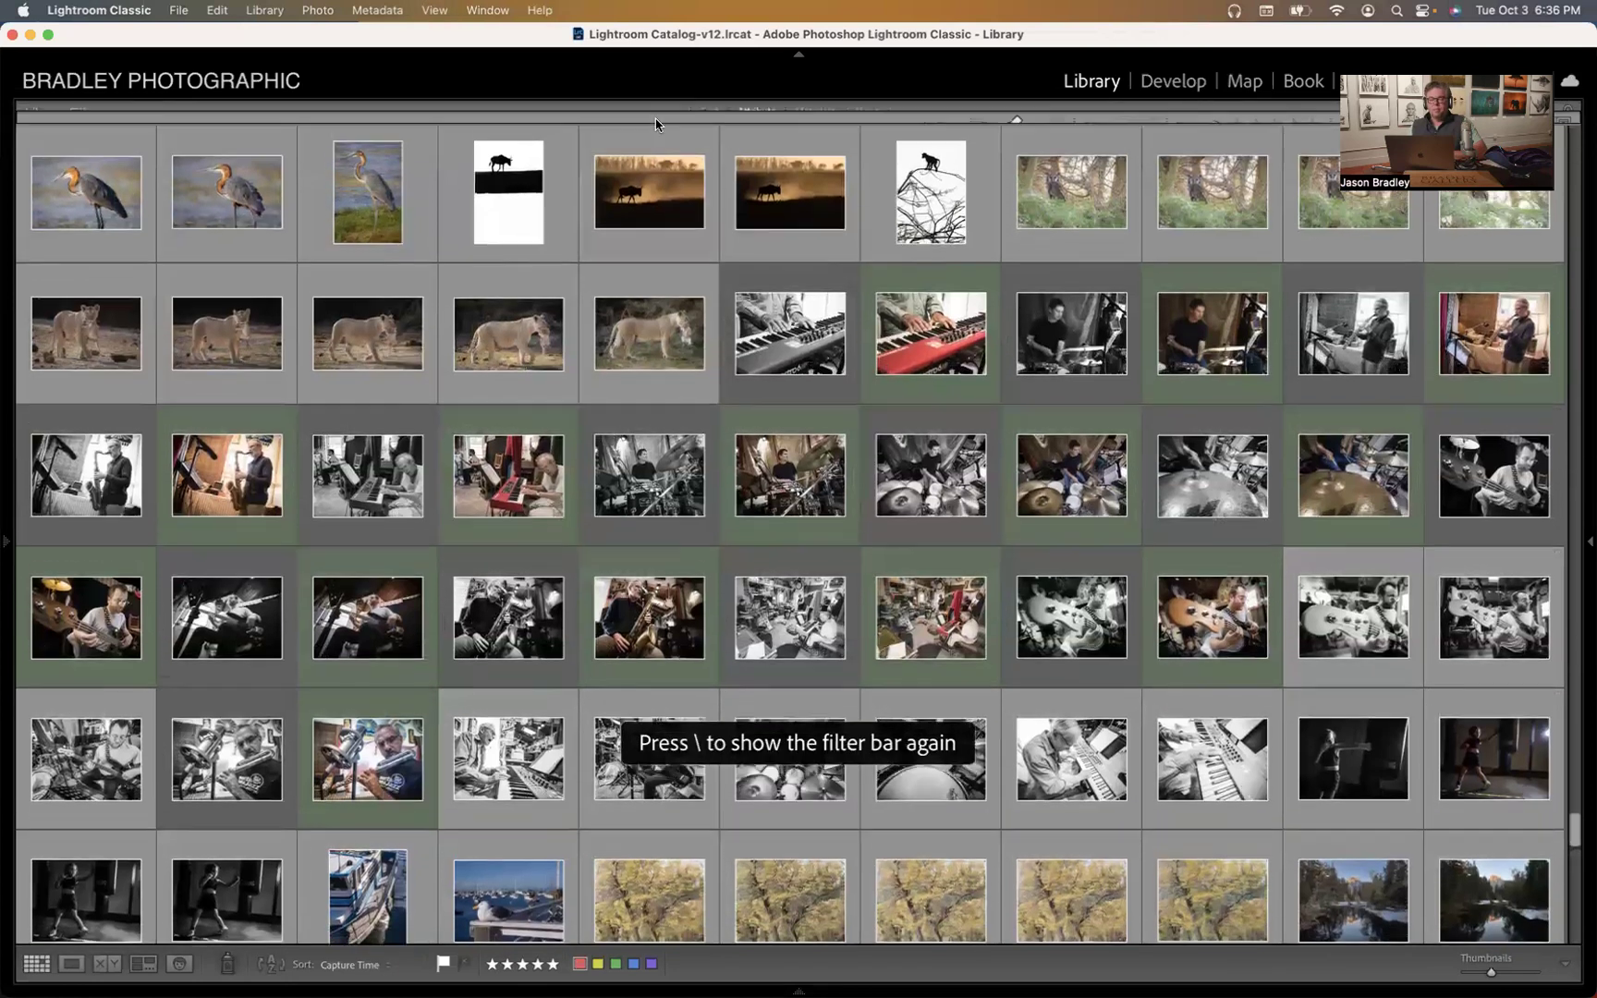
{"action": "key", "text": "backslash"}
{"action": "key", "text": "j"}
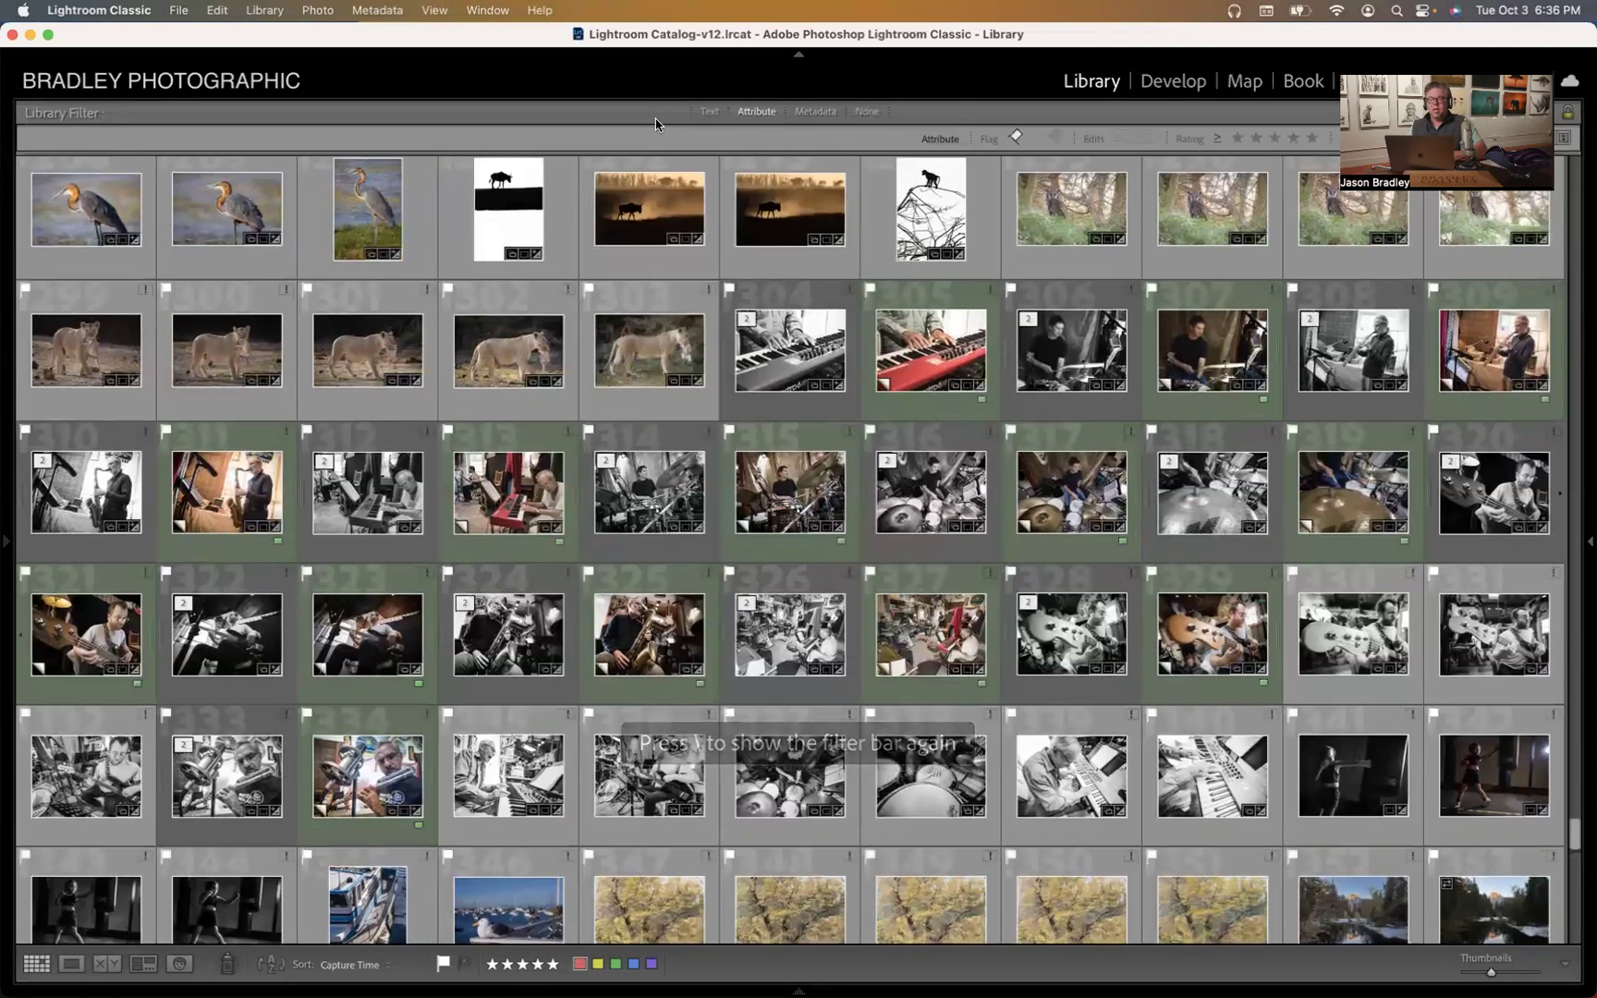
- Show the text filter, review its searchable field options, and return to the Attribute filter alone
{"action": "left_click", "coordinate": [708, 115]}
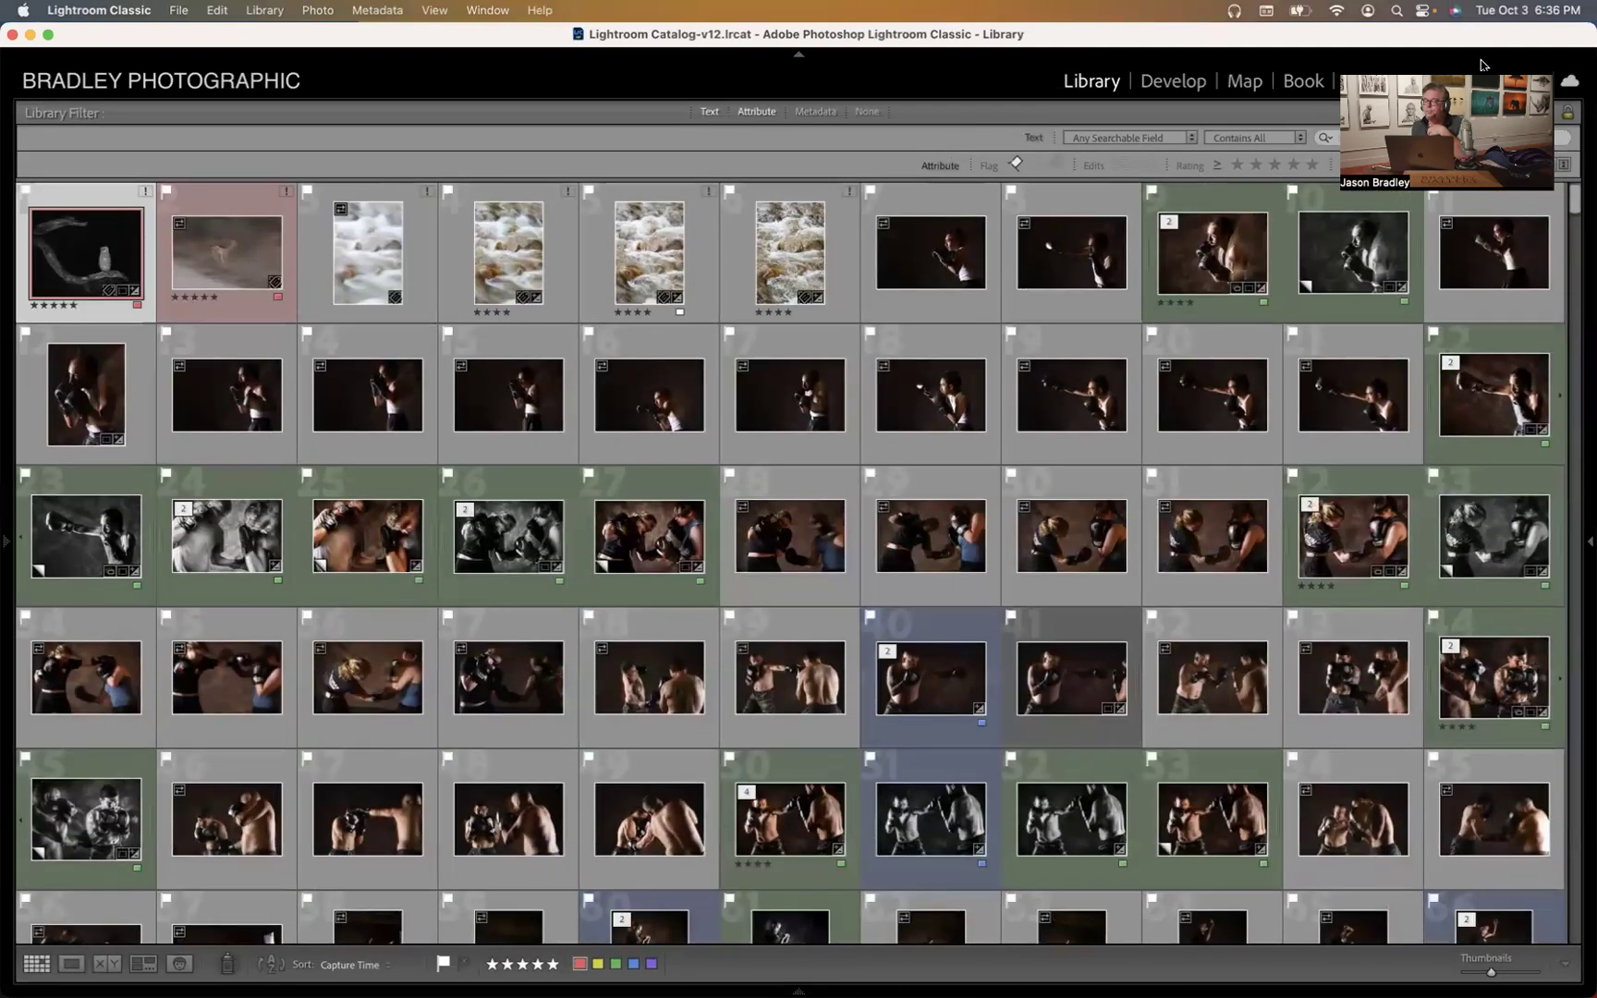
{"action": "left_click", "coordinate": [1406, 139]}
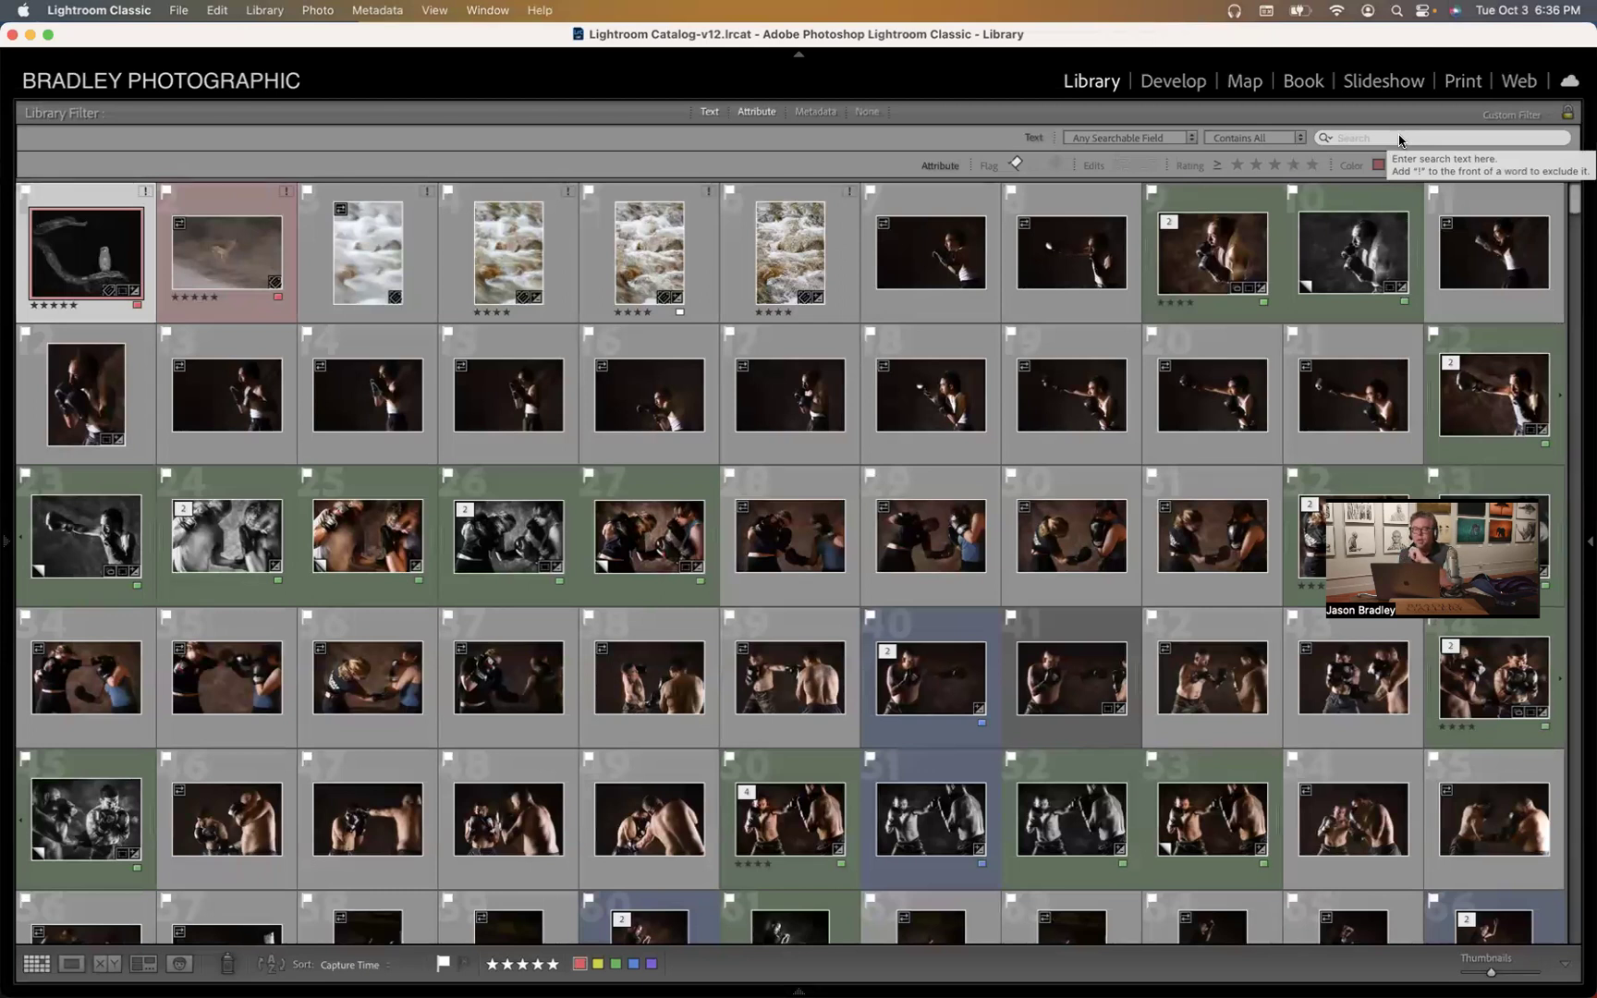
{"action": "left_click", "coordinate": [1192, 138]}
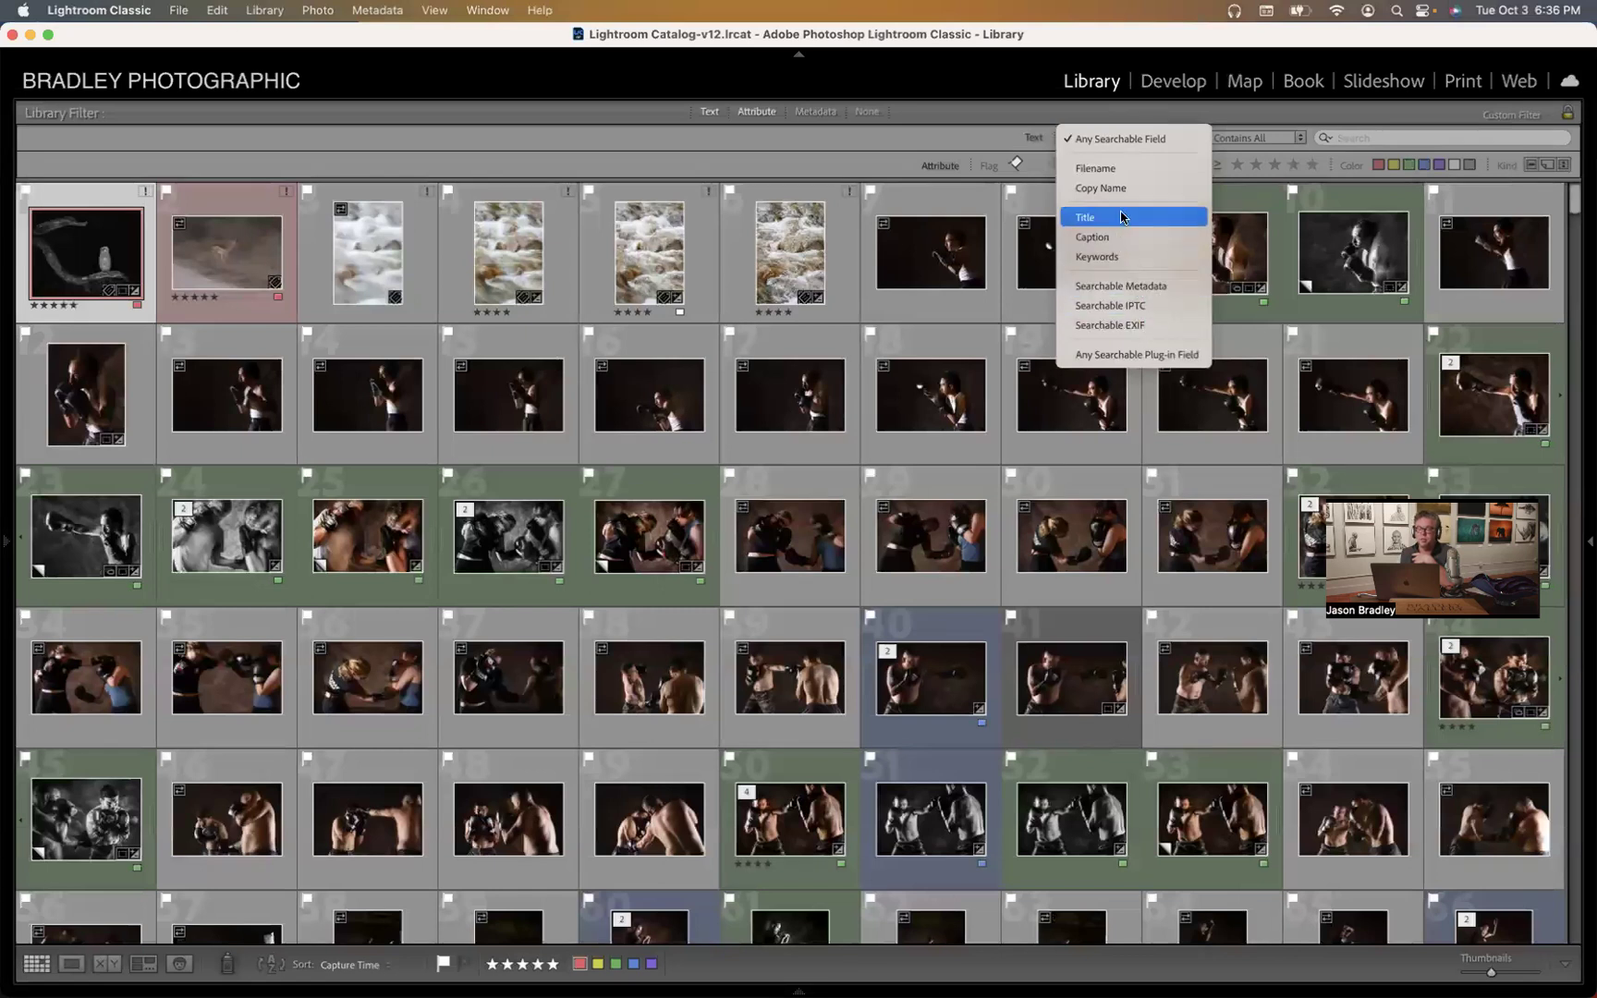
{"action": "left_click", "coordinate": [904, 139]}
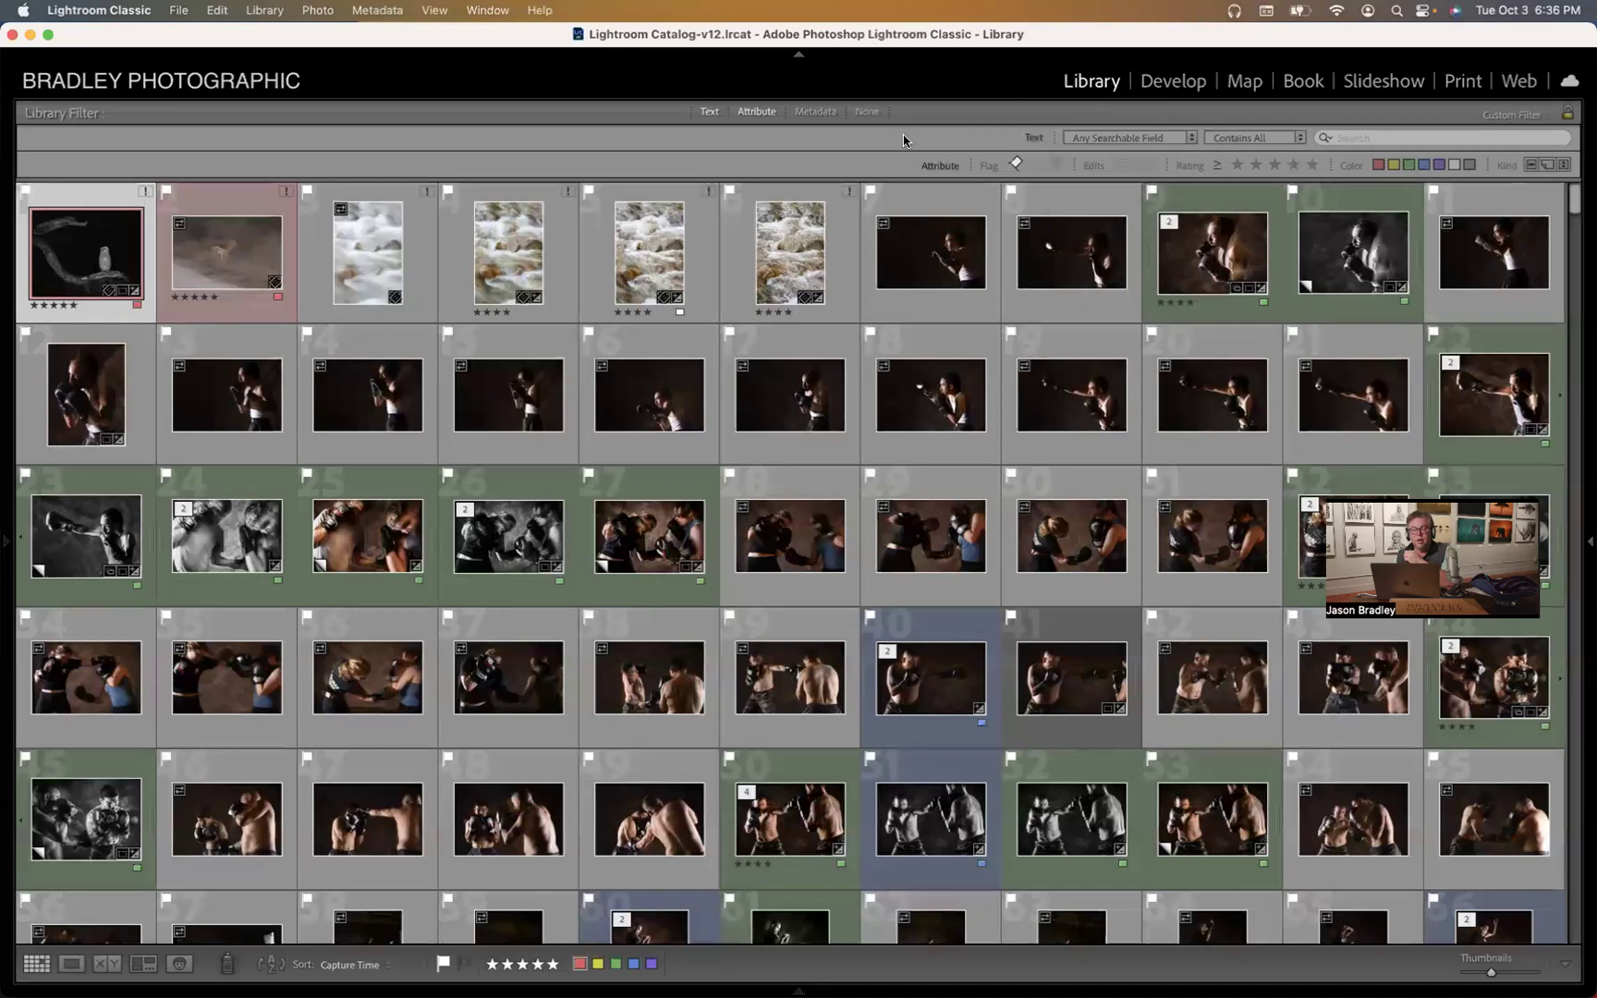
{"action": "left_click", "coordinate": [757, 113]}
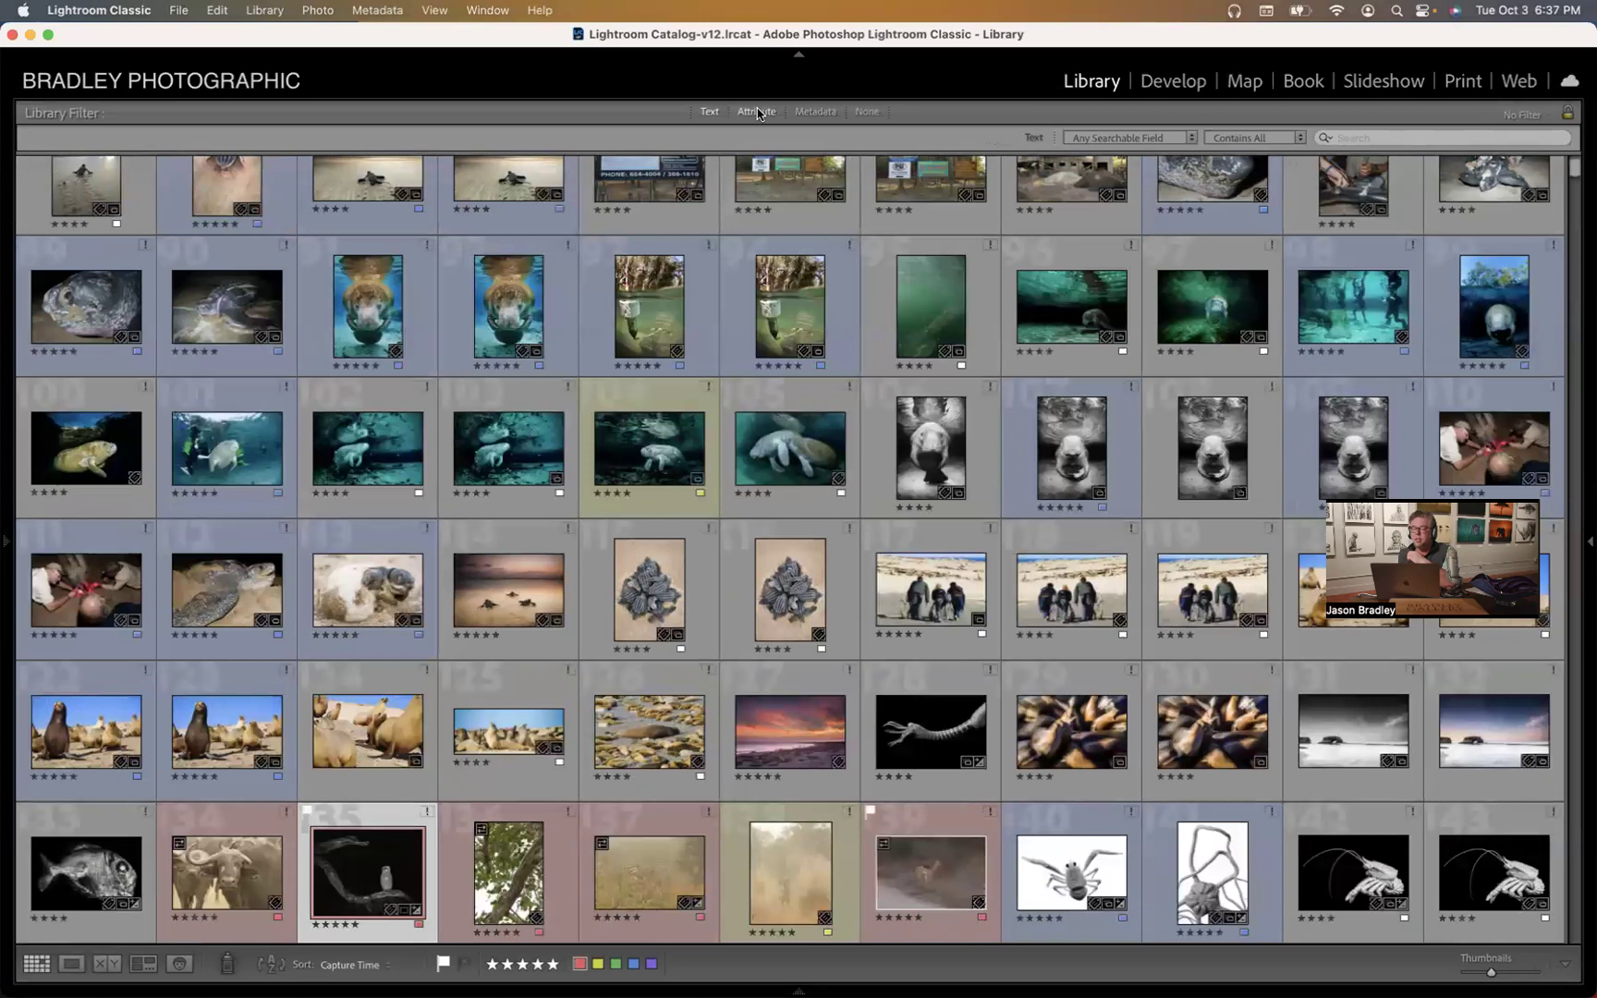
{"action": "left_click", "coordinate": [757, 112]}
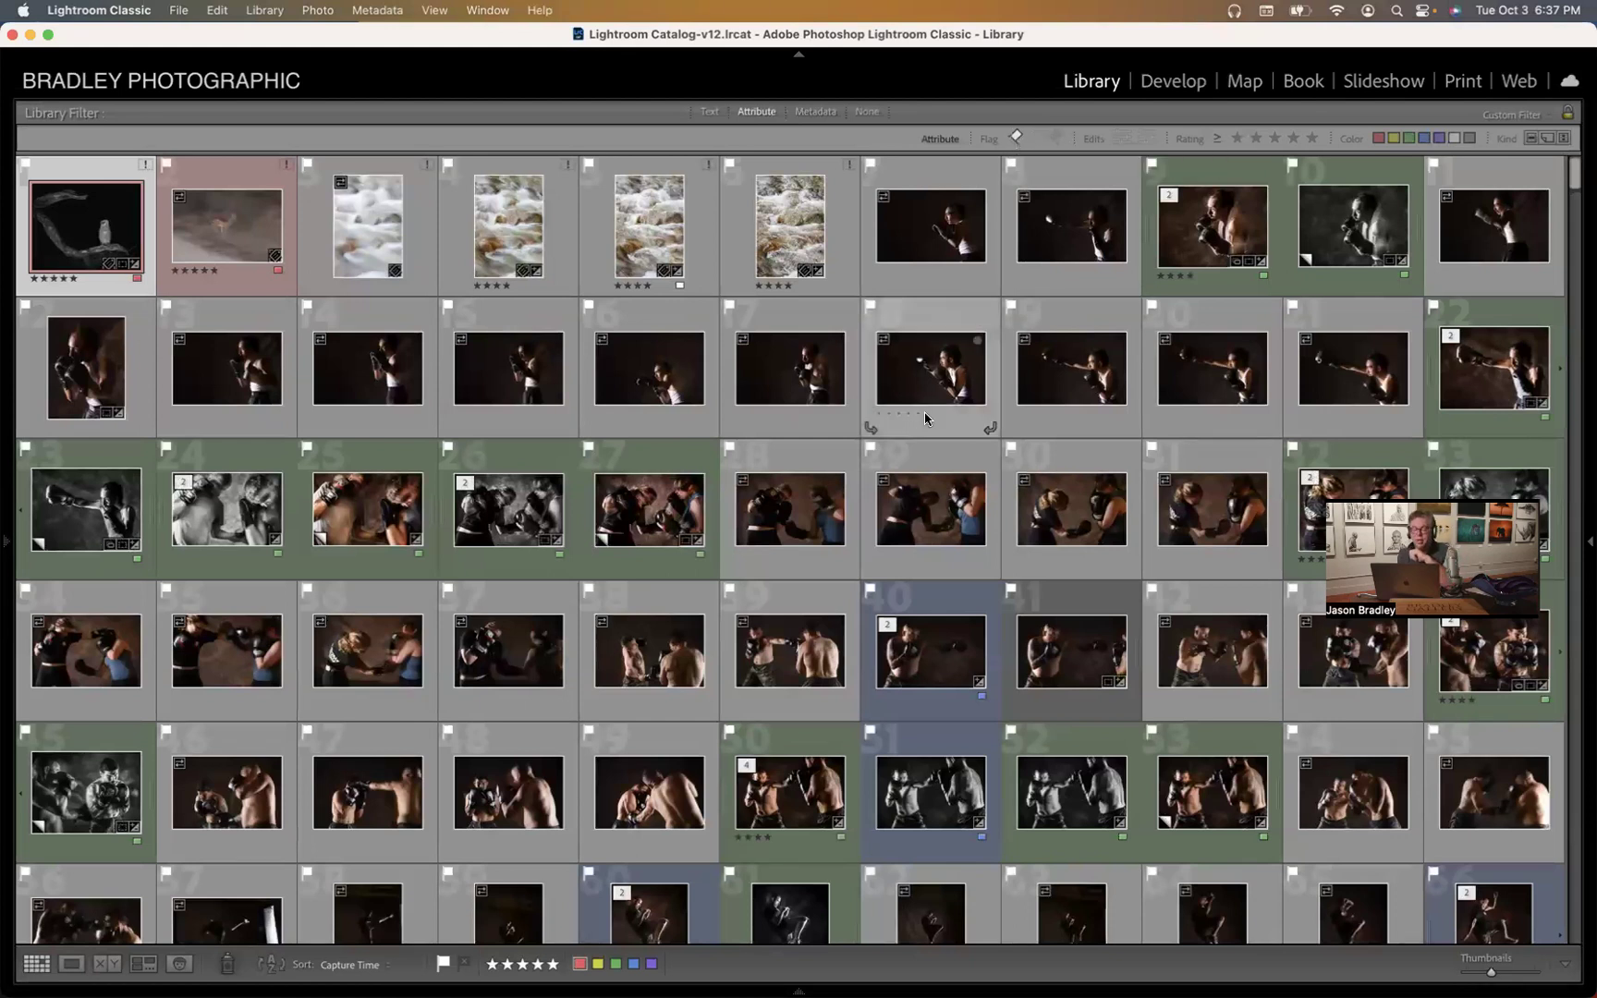
- Try marking the vertical seascape in the flagged set as rejected, and undo the reject flag
{"action": "scroll", "coordinate": [925, 418], "scroll_direction": "down", "scroll_amount": 20}
{"action": "scroll", "coordinate": [926, 419], "scroll_direction": "up", "scroll_amount": 20}
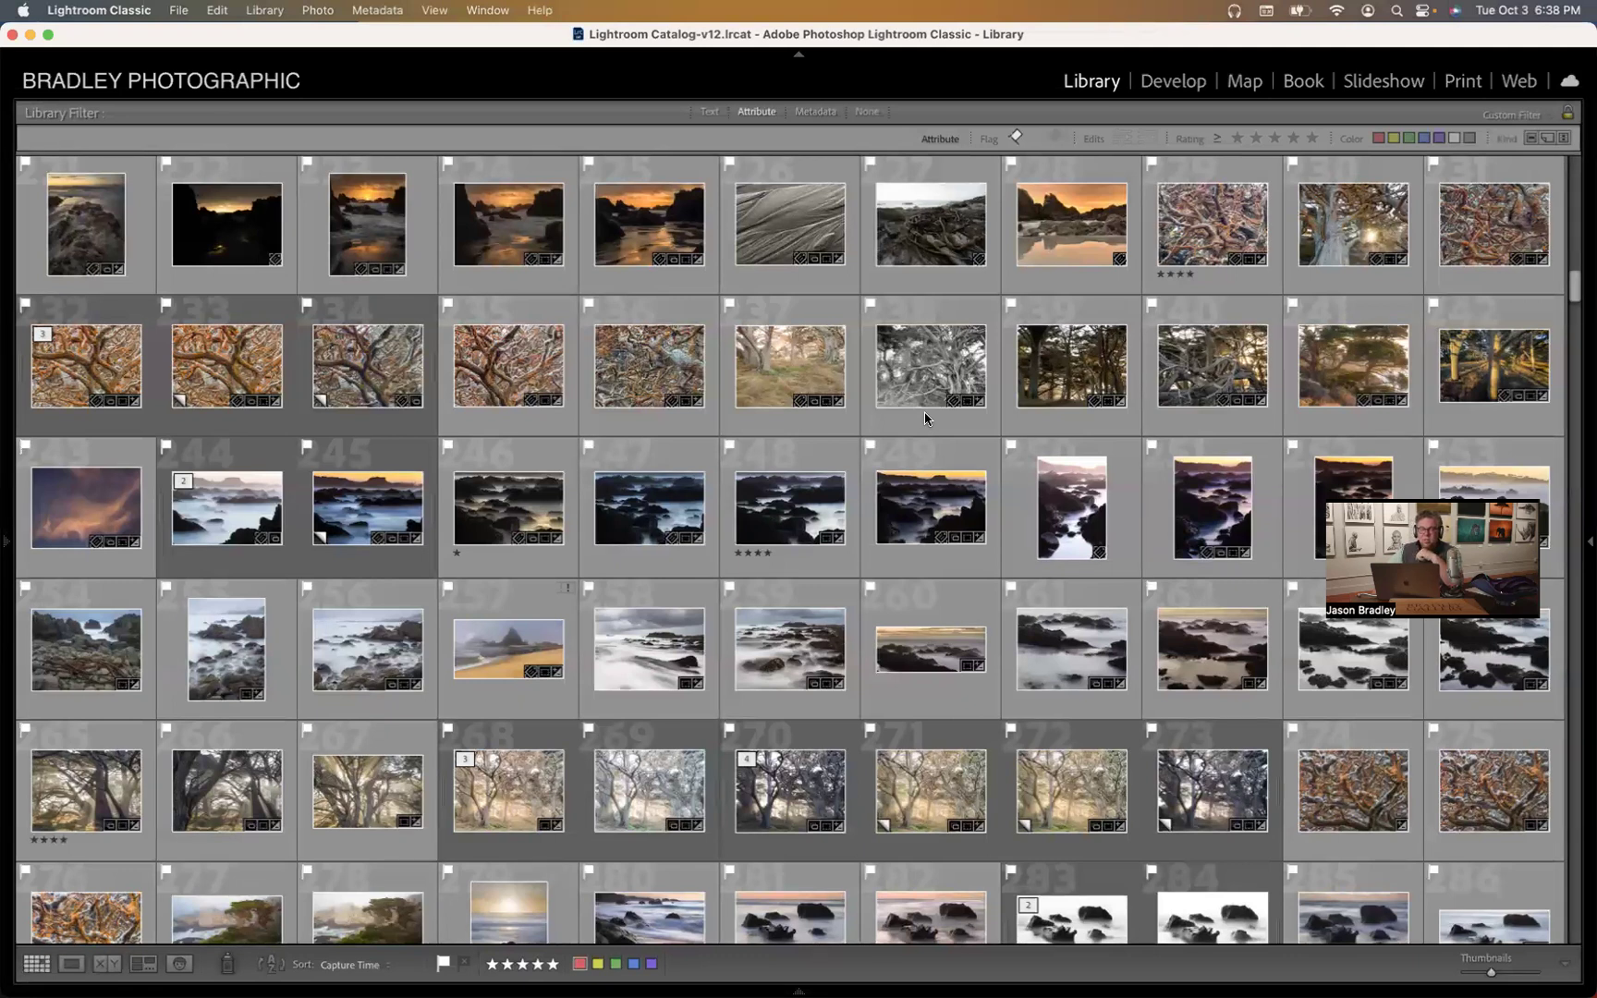
{"action": "left_click", "coordinate": [462, 516]}
{"action": "key", "text": "Right"}
{"action": "key", "text": "Right"}
{"action": "key", "text": "Right"}
{"action": "key", "text": "Right"}
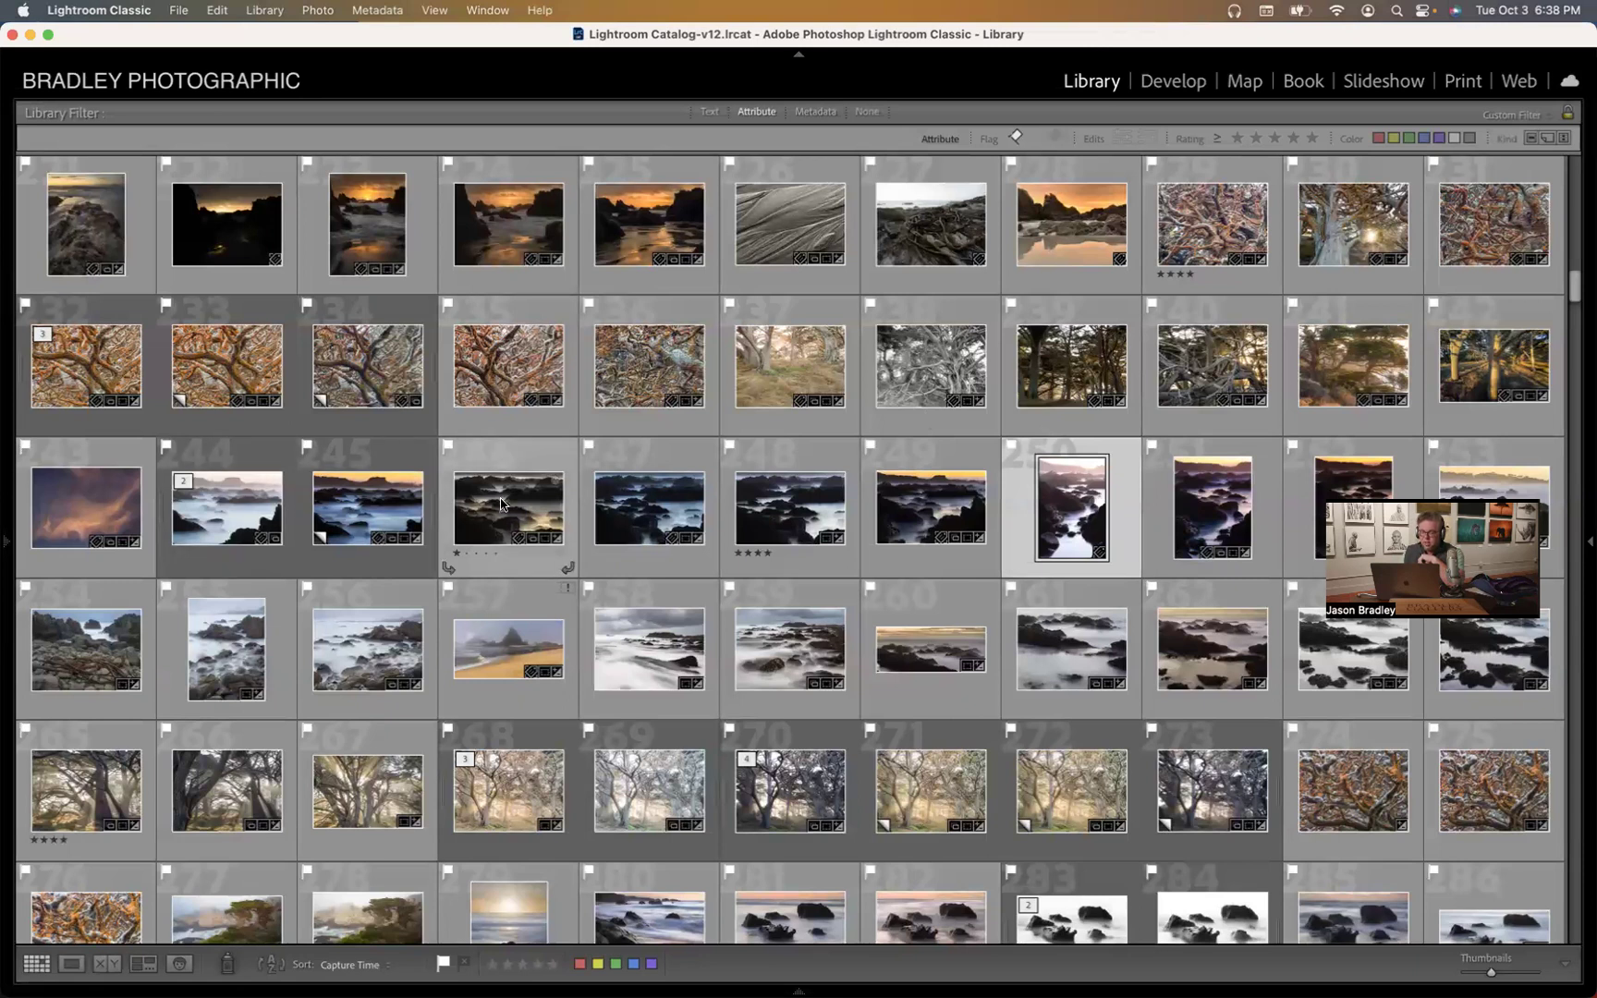
{"action": "key", "text": "x"}
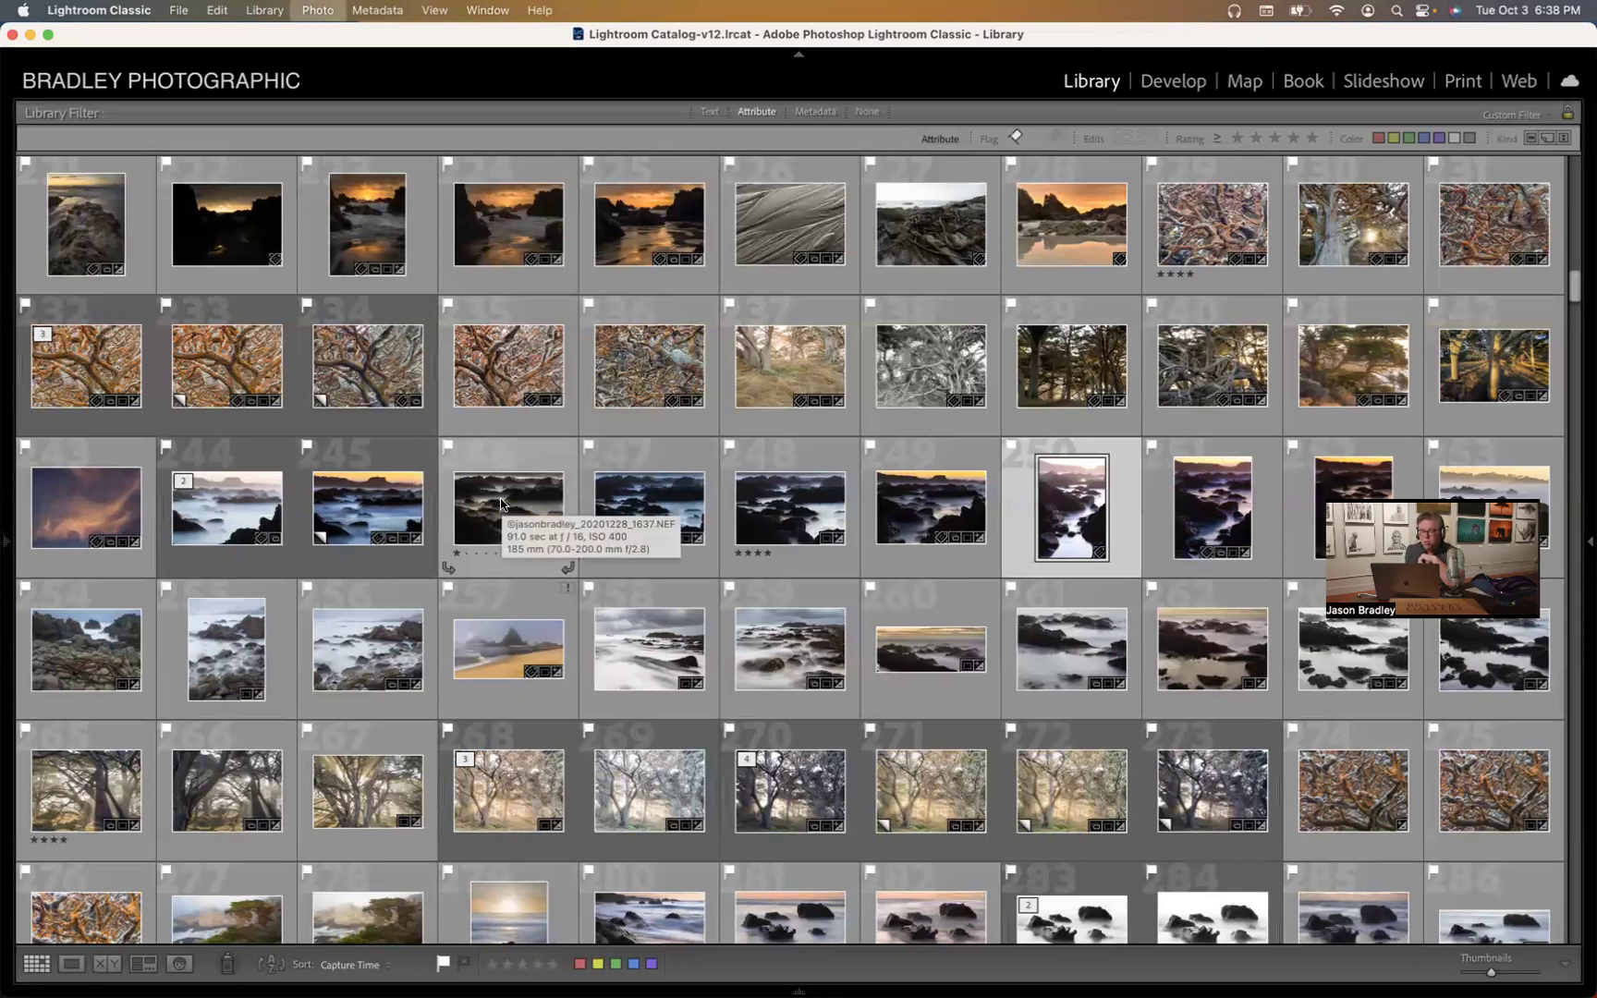
{"action": "key", "text": "super+z"}
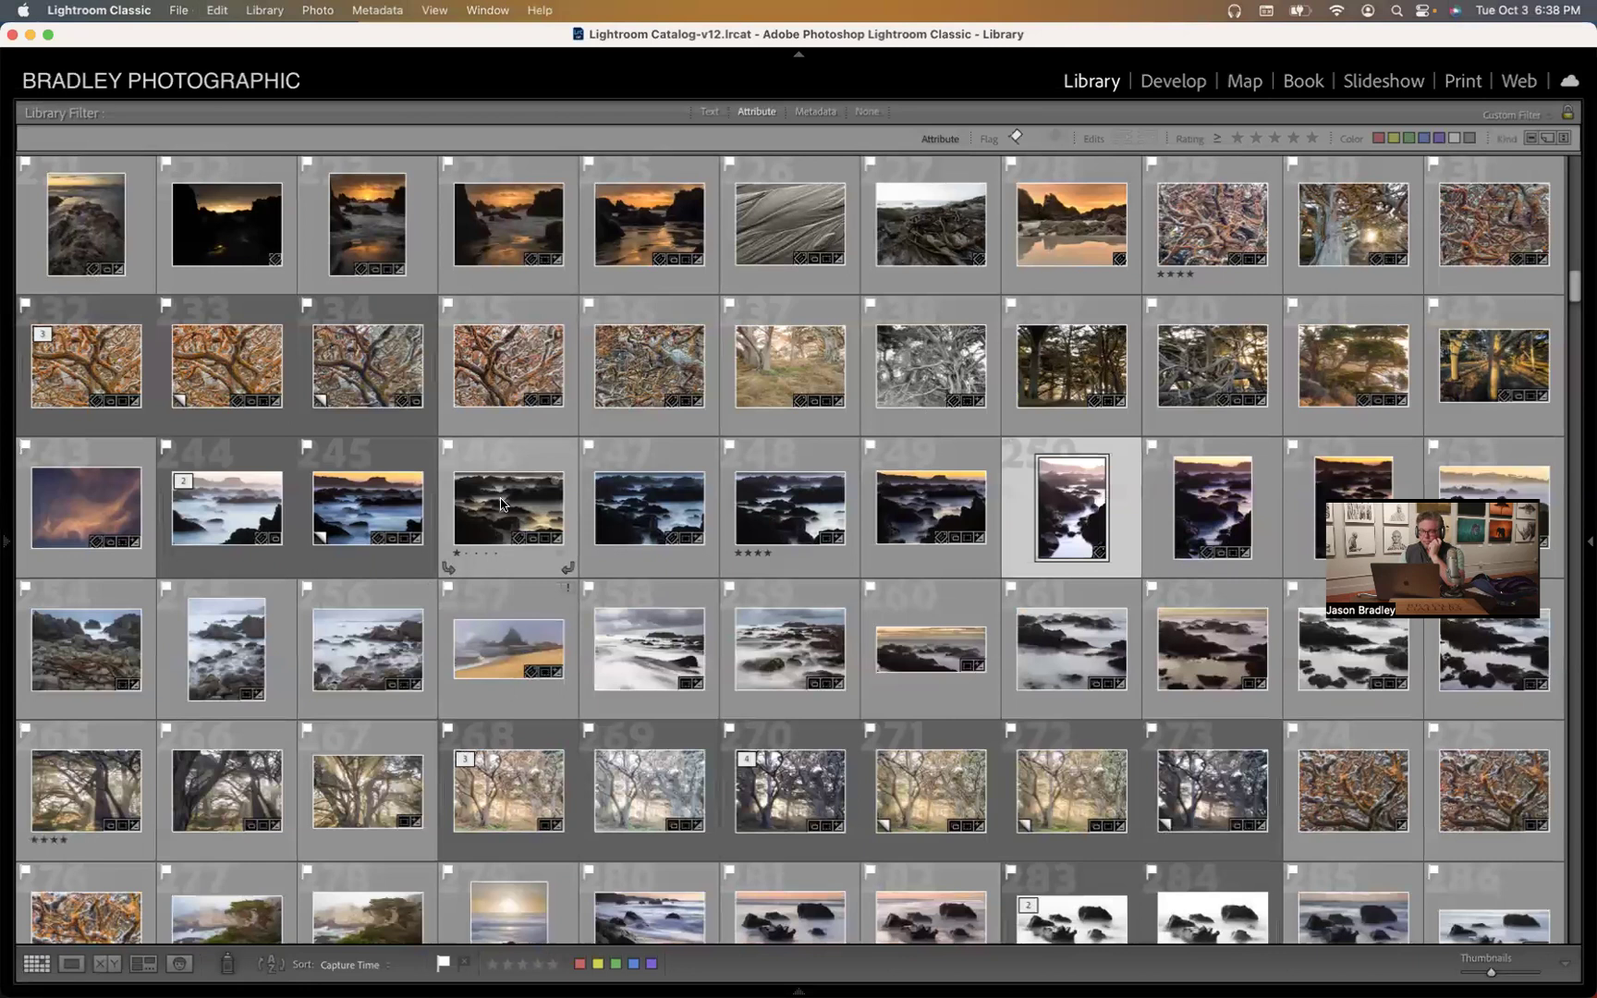
- Remove the picked-flag filter and browse the unfiltered grid around the selected seascape and the rejected photos
{"action": "left_click", "coordinate": [1013, 130]}
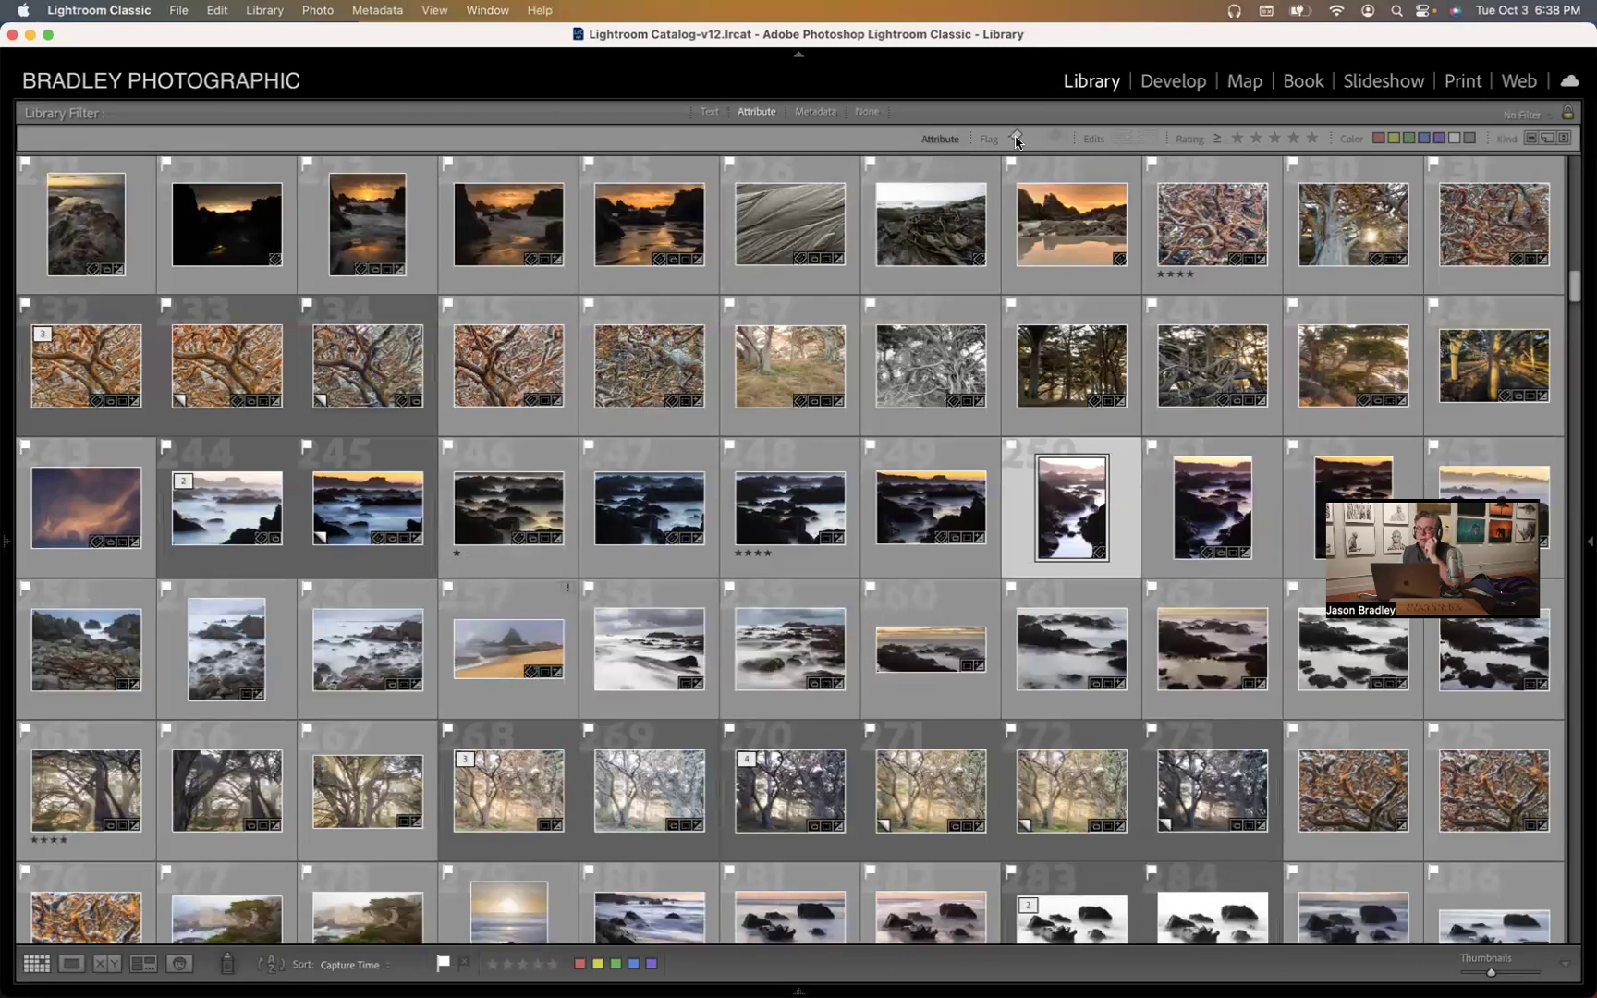
{"action": "scroll", "coordinate": [781, 569], "scroll_direction": "down", "scroll_amount": 5}
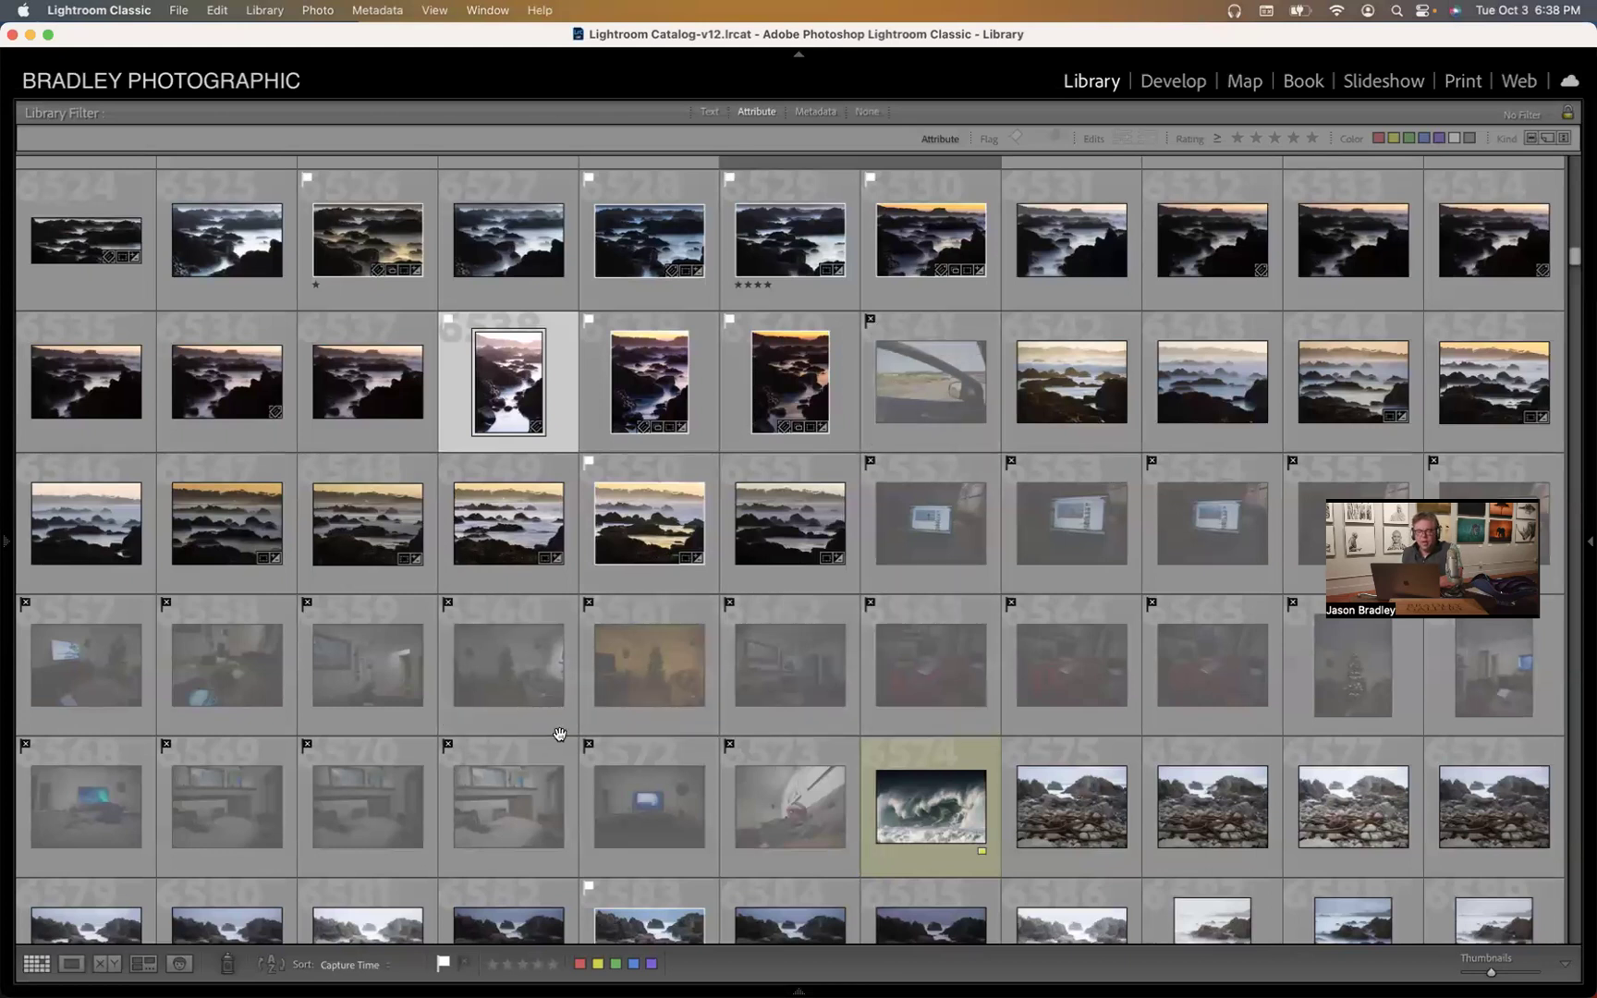
{"action": "scroll", "coordinate": [591, 744], "scroll_direction": "down", "scroll_amount": 2}
{"action": "scroll", "coordinate": [706, 749], "scroll_direction": "down", "scroll_amount": 2}
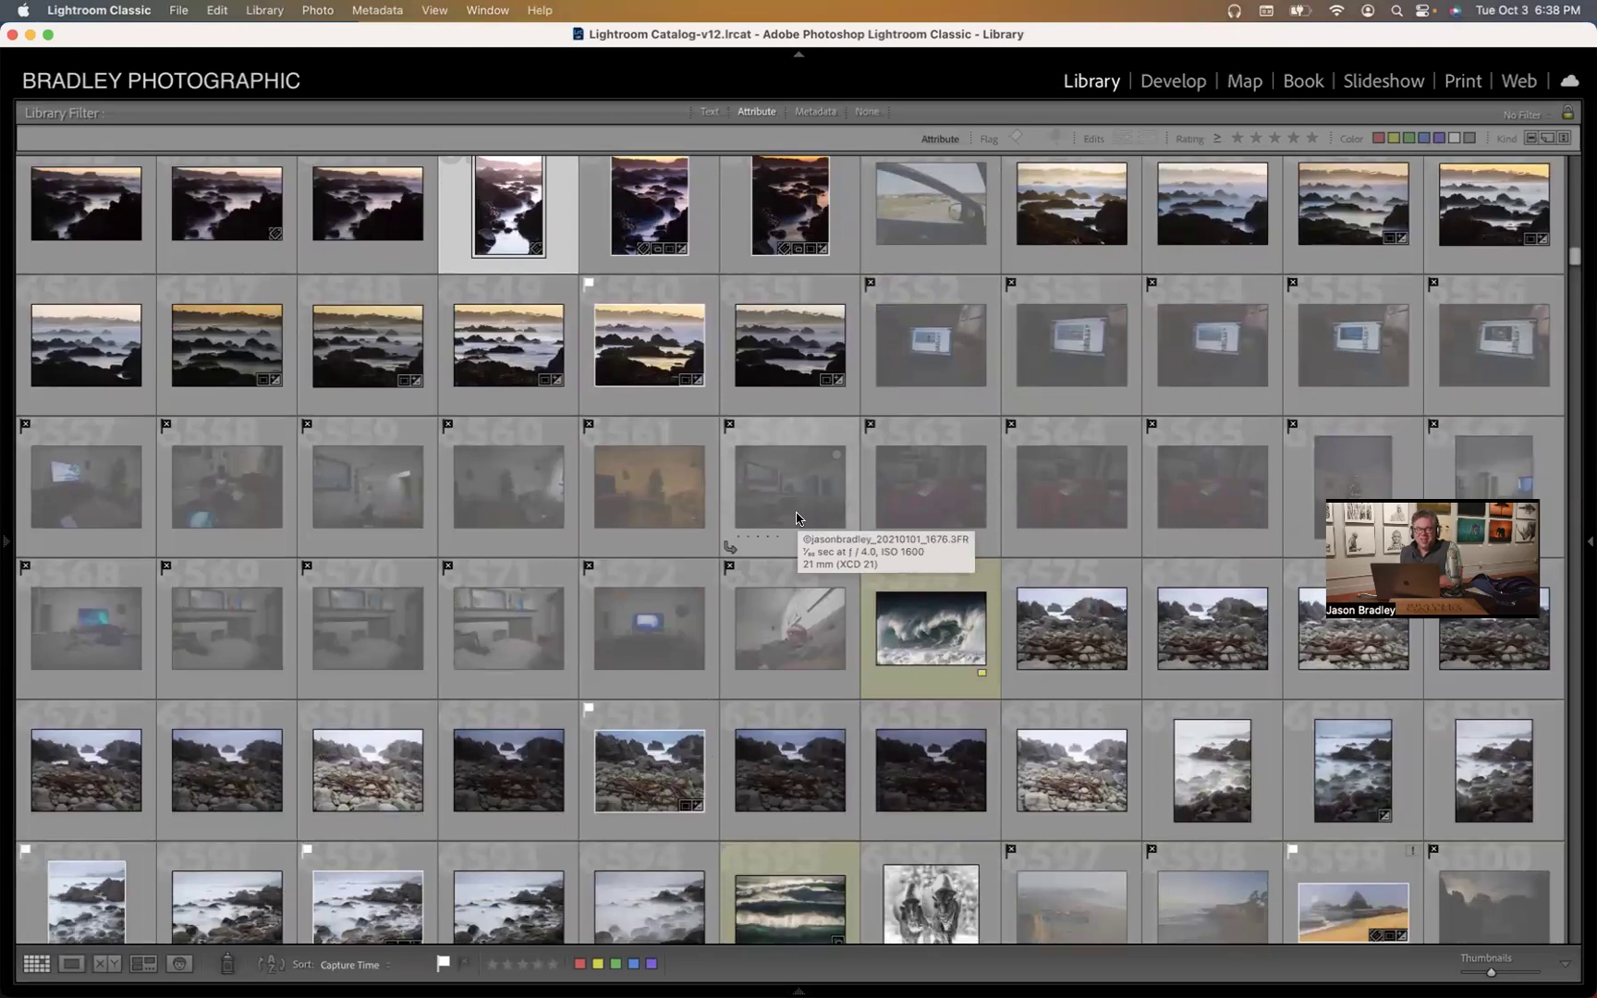
{"action": "scroll", "coordinate": [797, 517], "scroll_direction": "up", "scroll_amount": 1}
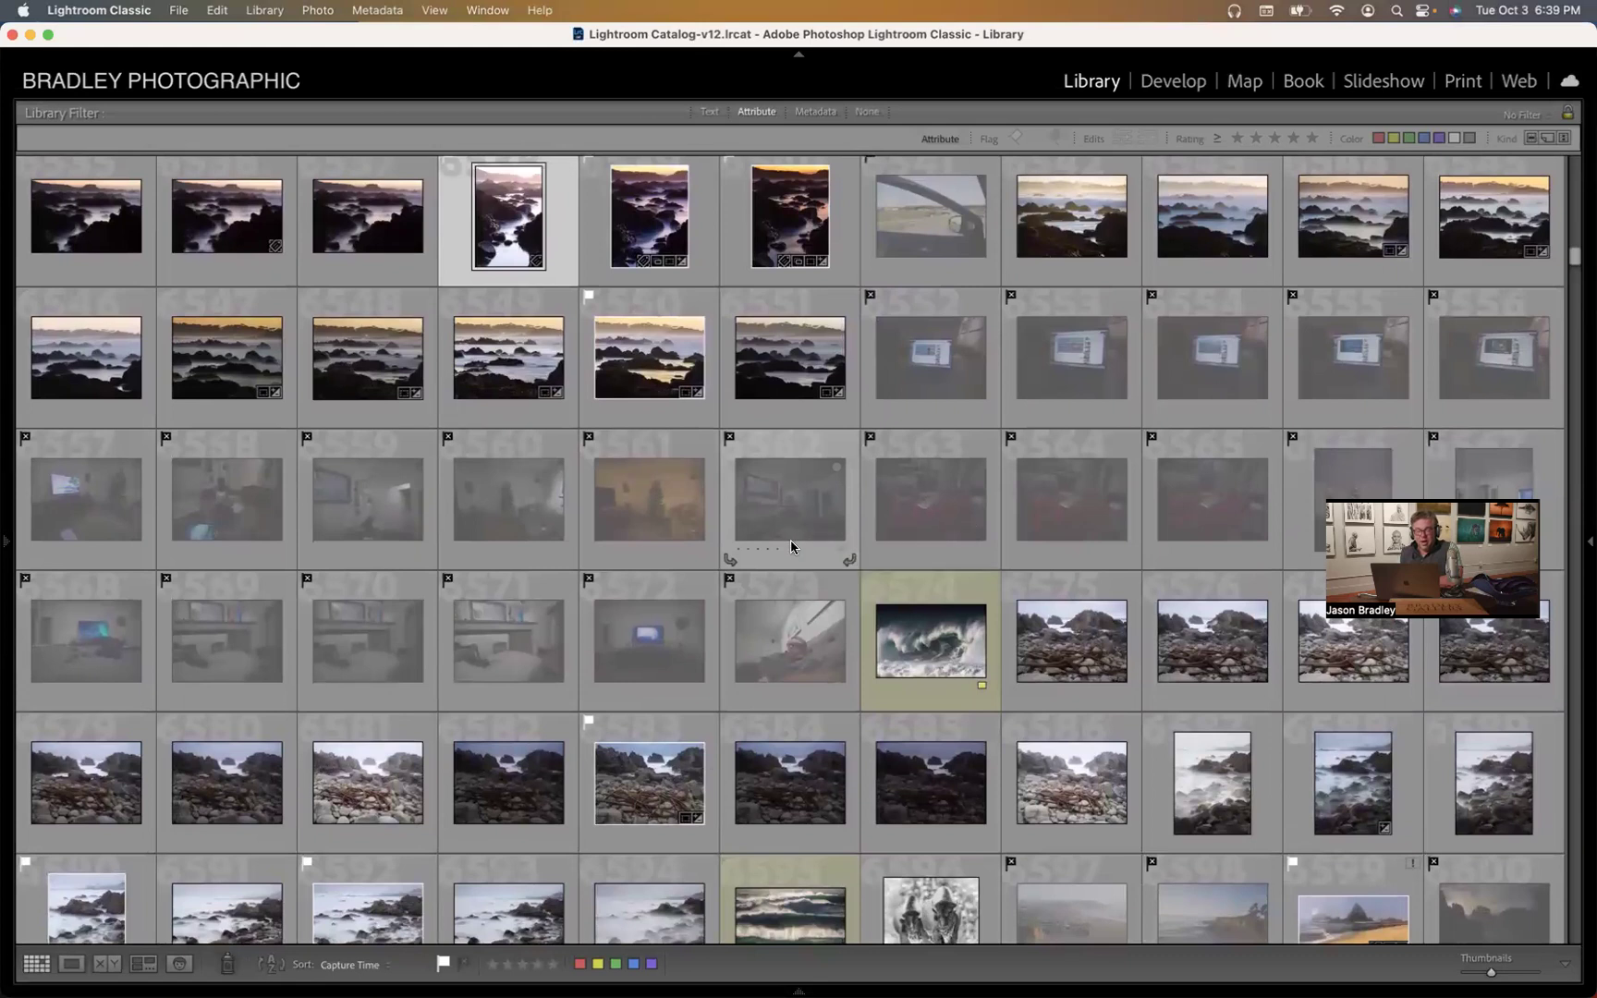
{"action": "scroll", "coordinate": [790, 552], "scroll_direction": "up", "scroll_amount": 3}
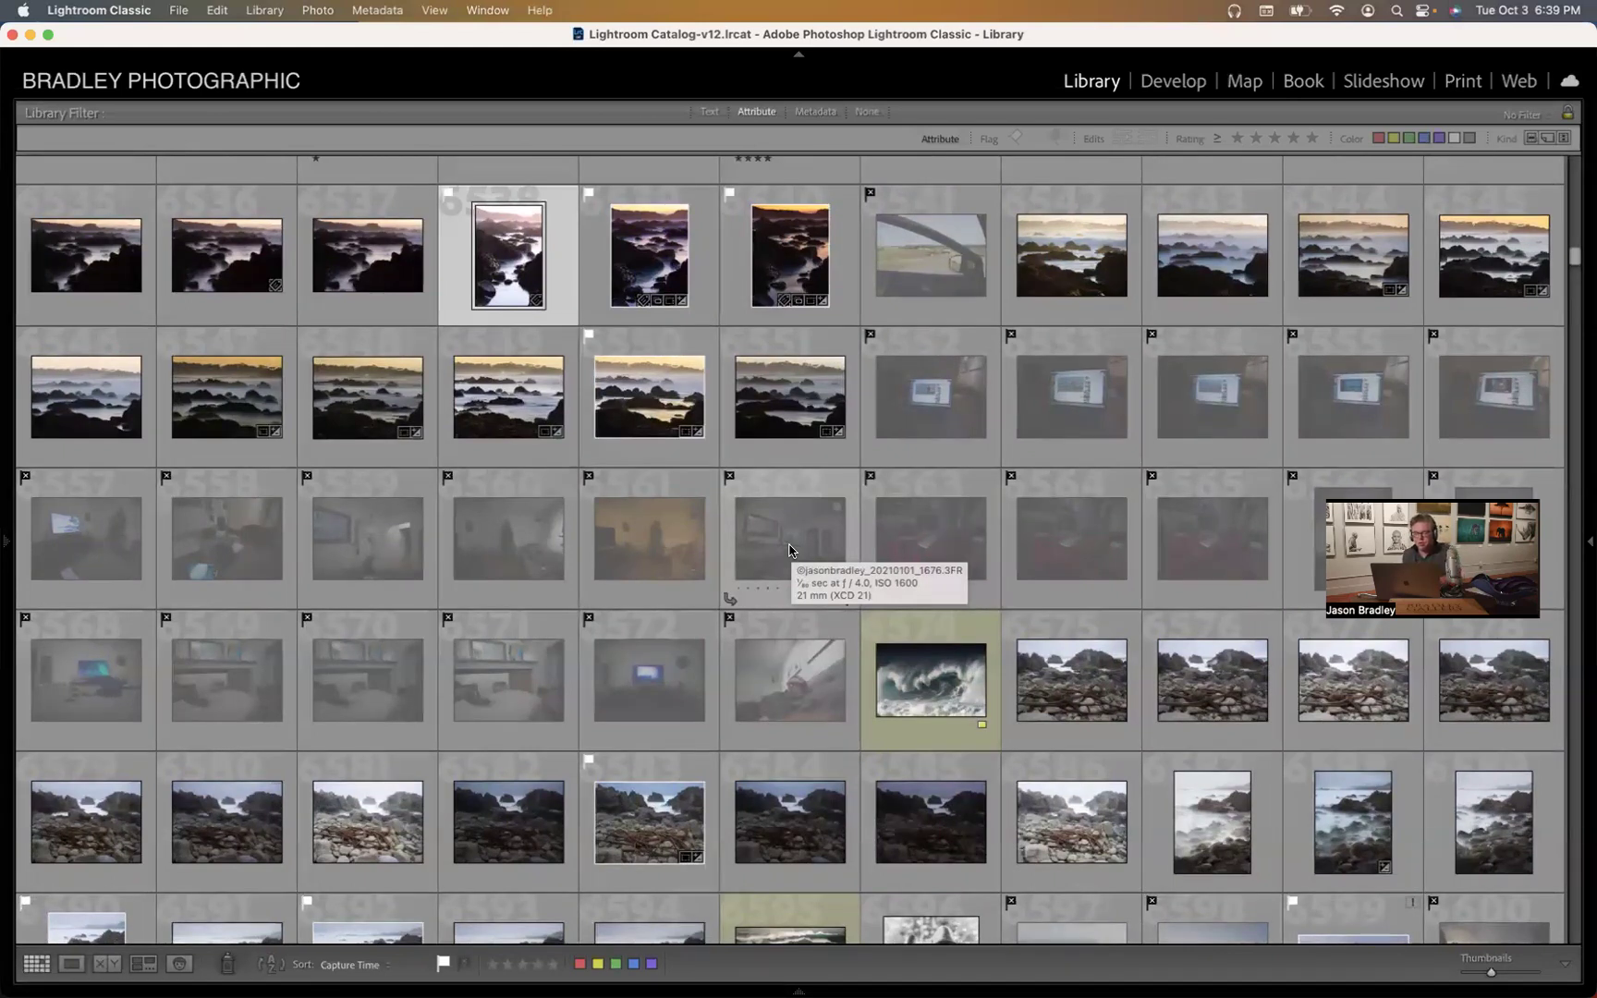
- Step through the photos one at a time from the vertical seascape to the rejected interior shots
{"action": "key", "text": "Right"}
{"action": "key", "text": "Right"}
{"action": "key", "text": "Right"}
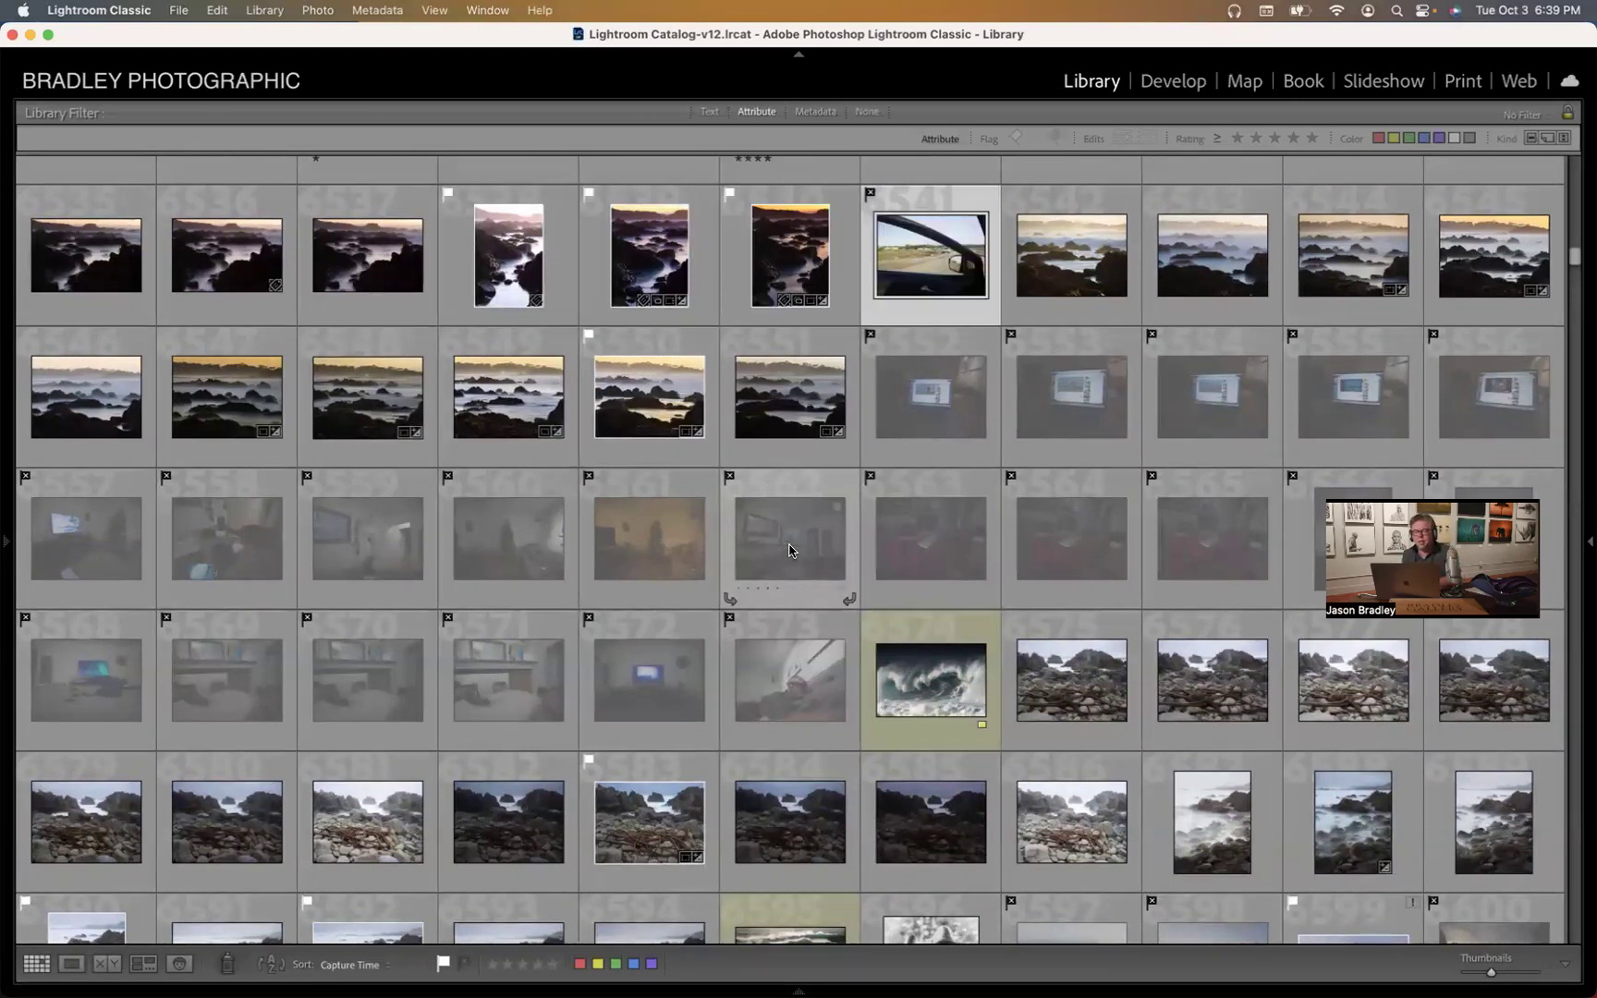
{"action": "key", "text": "Right"}
{"action": "key", "text": "Right"}
{"action": "key", "text": "Right"}
{"action": "key", "text": "Right"}
{"action": "key", "text": "Right"}
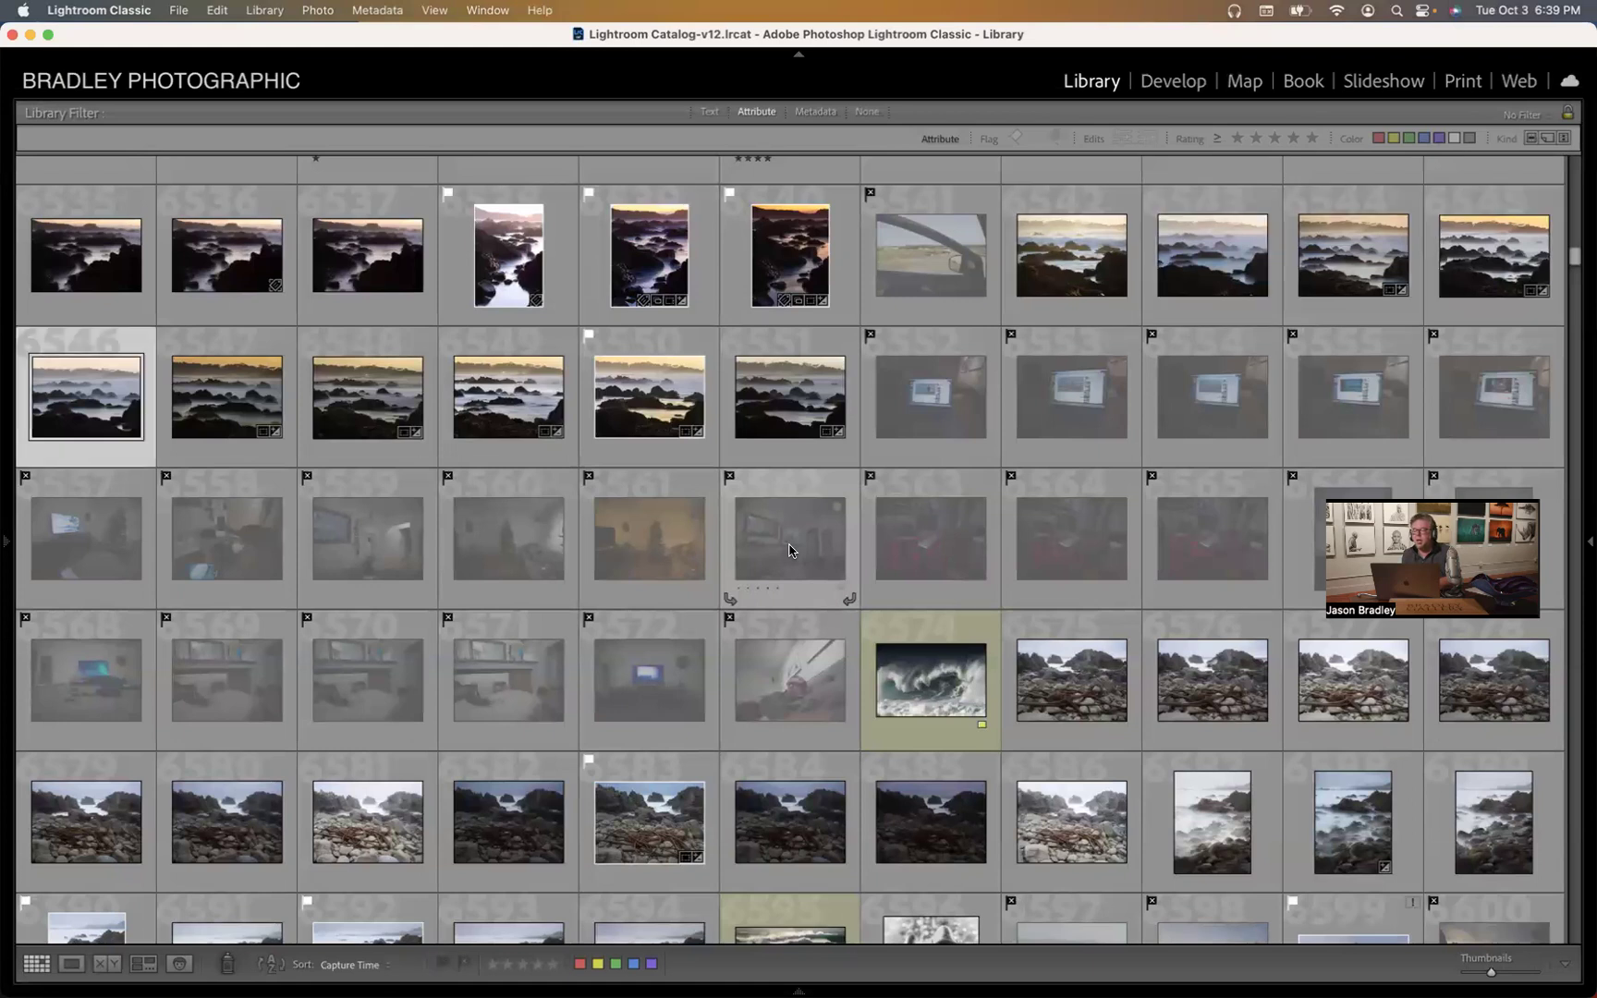
{"action": "key", "text": "Right"}
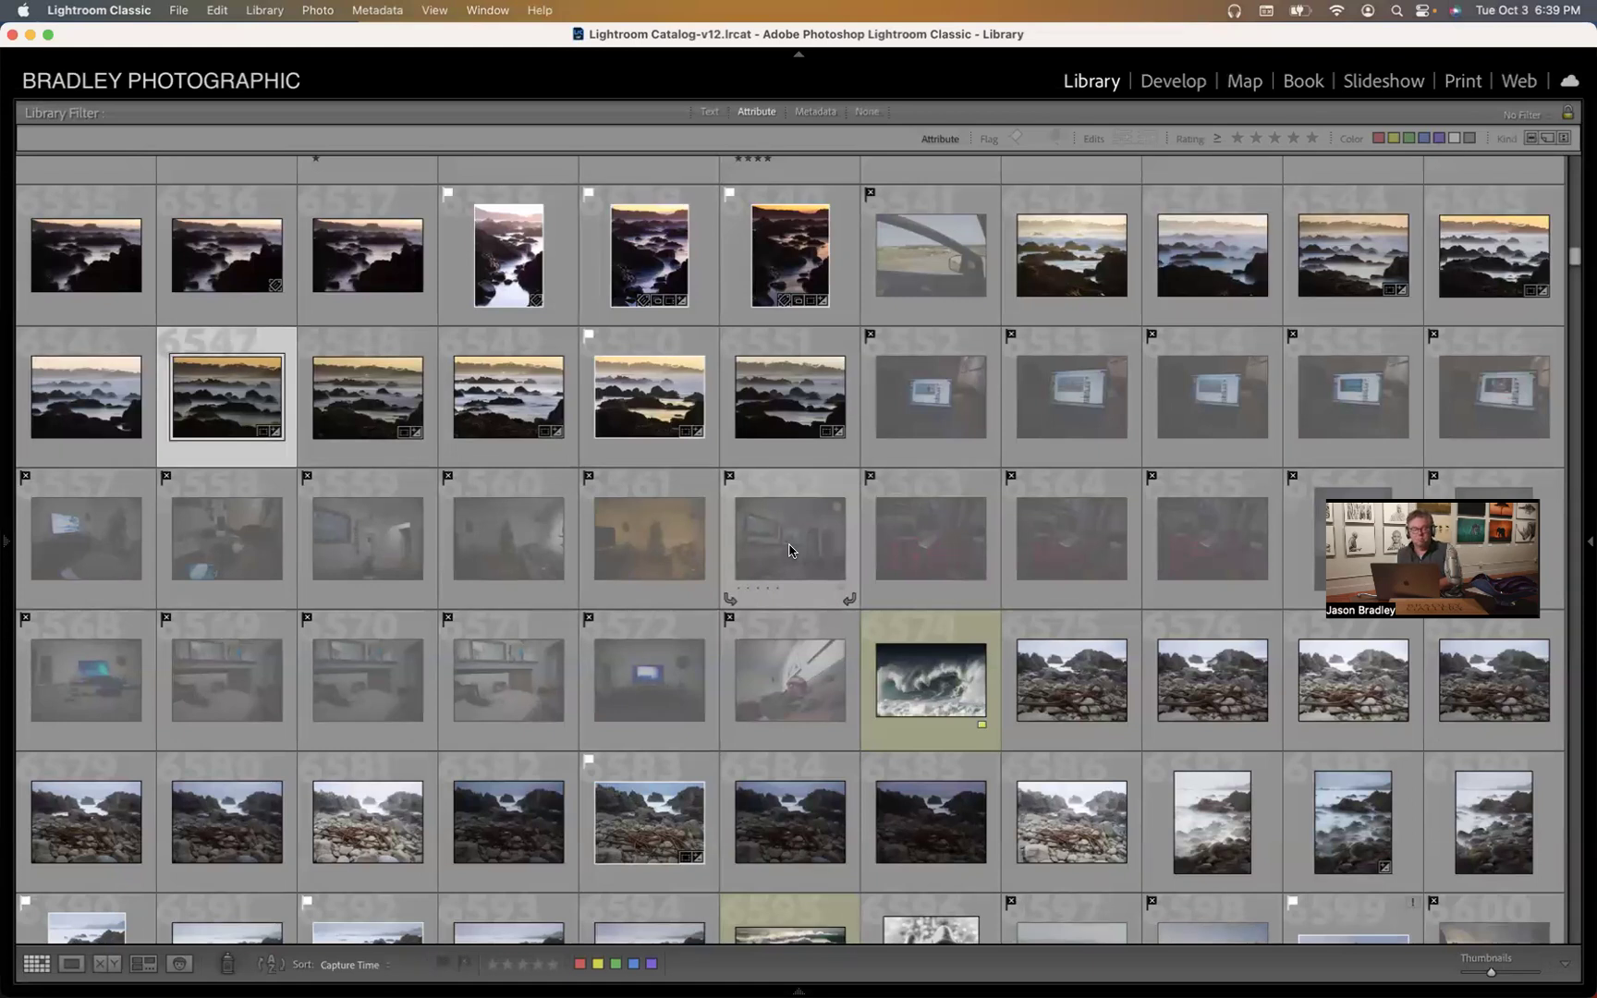
{"action": "key", "text": "Right"}
{"action": "key", "text": "Right"}
{"action": "key", "text": "Right"}
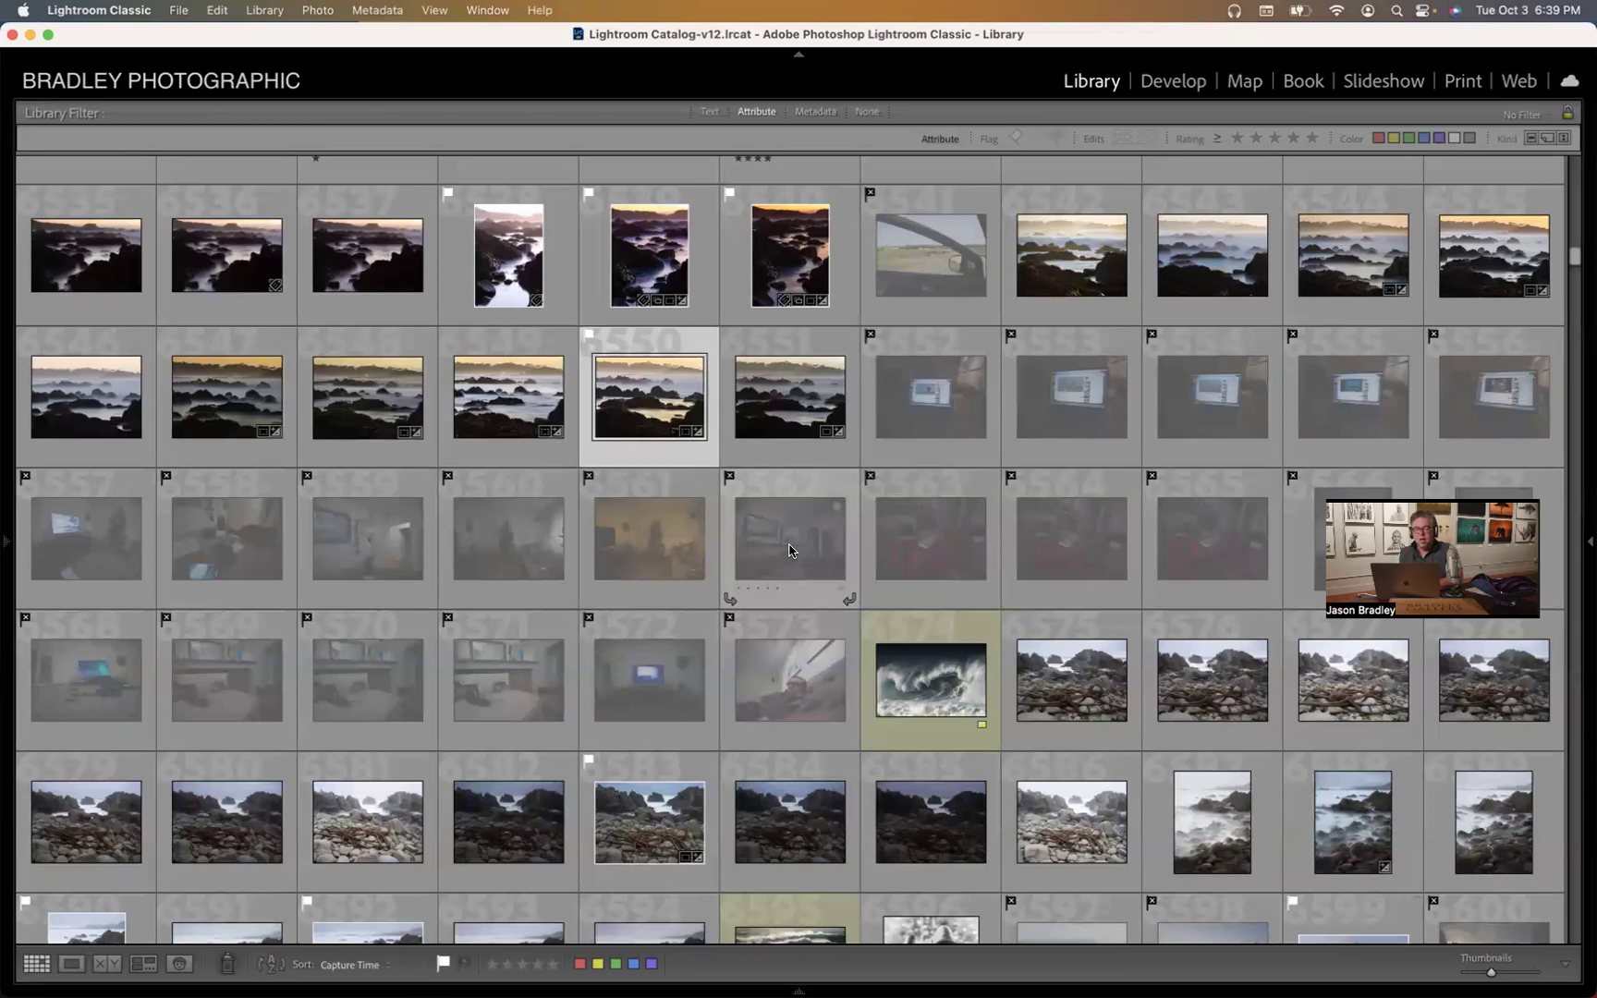
{"action": "key", "text": "Right"}
{"action": "key", "text": "Right"}
{"action": "key", "text": "Right"}
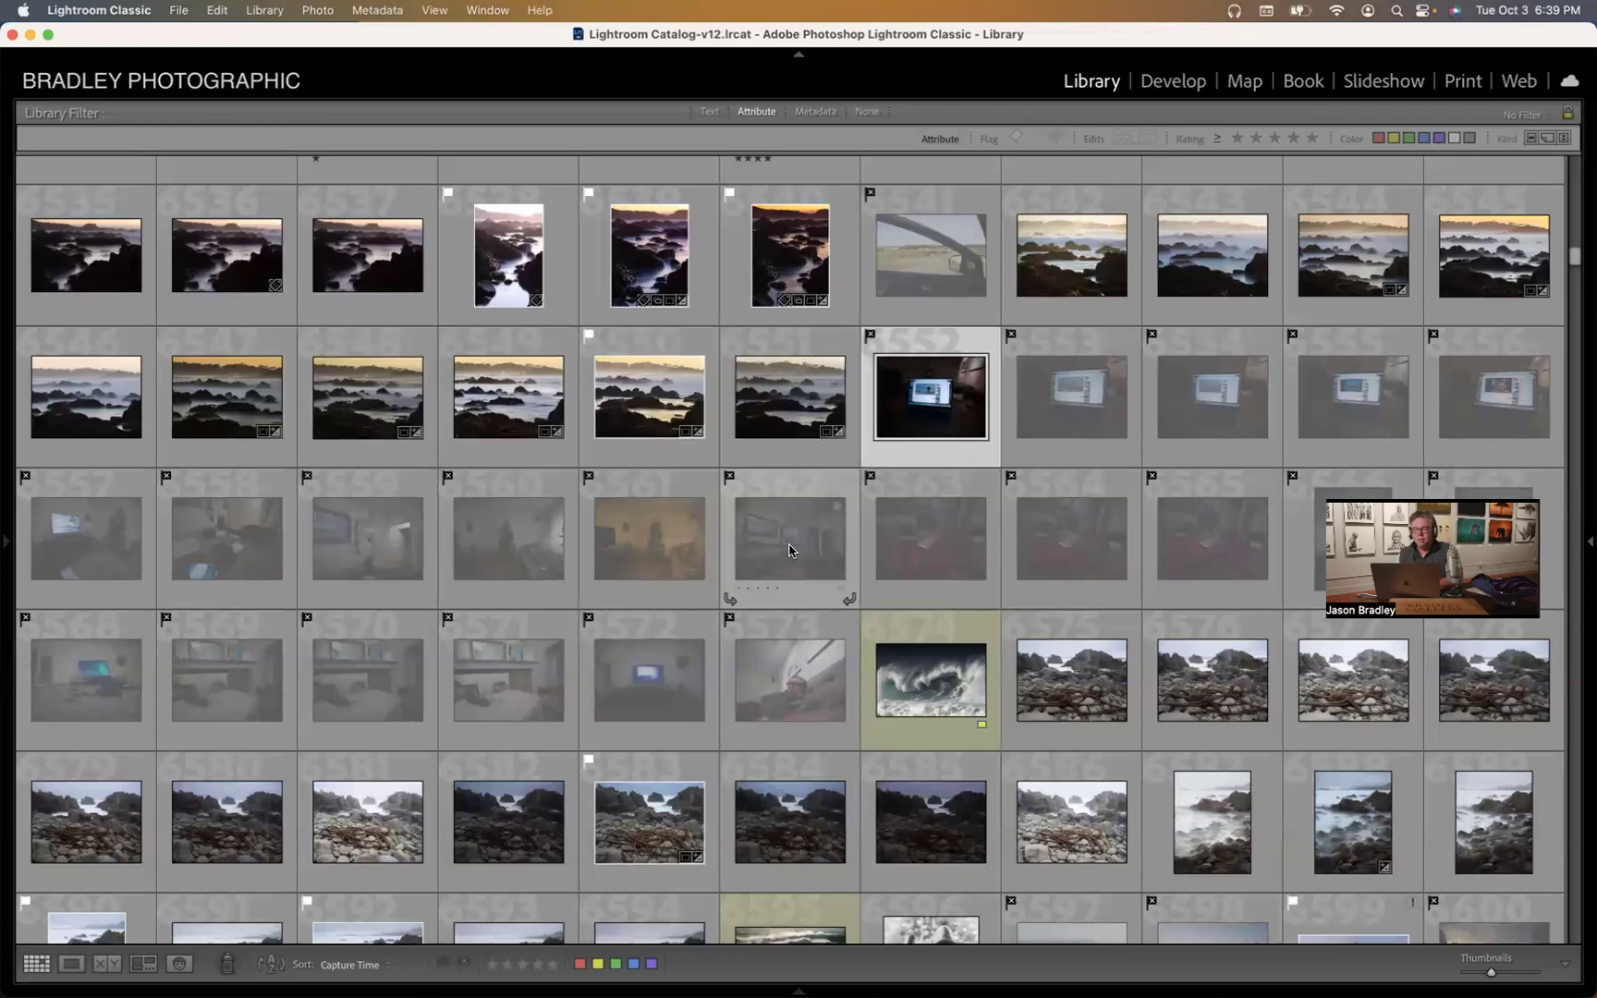
{"action": "key", "text": "Right"}
{"action": "key", "text": "Right"}
{"action": "key", "text": "Right"}
{"action": "key", "text": "Right"}
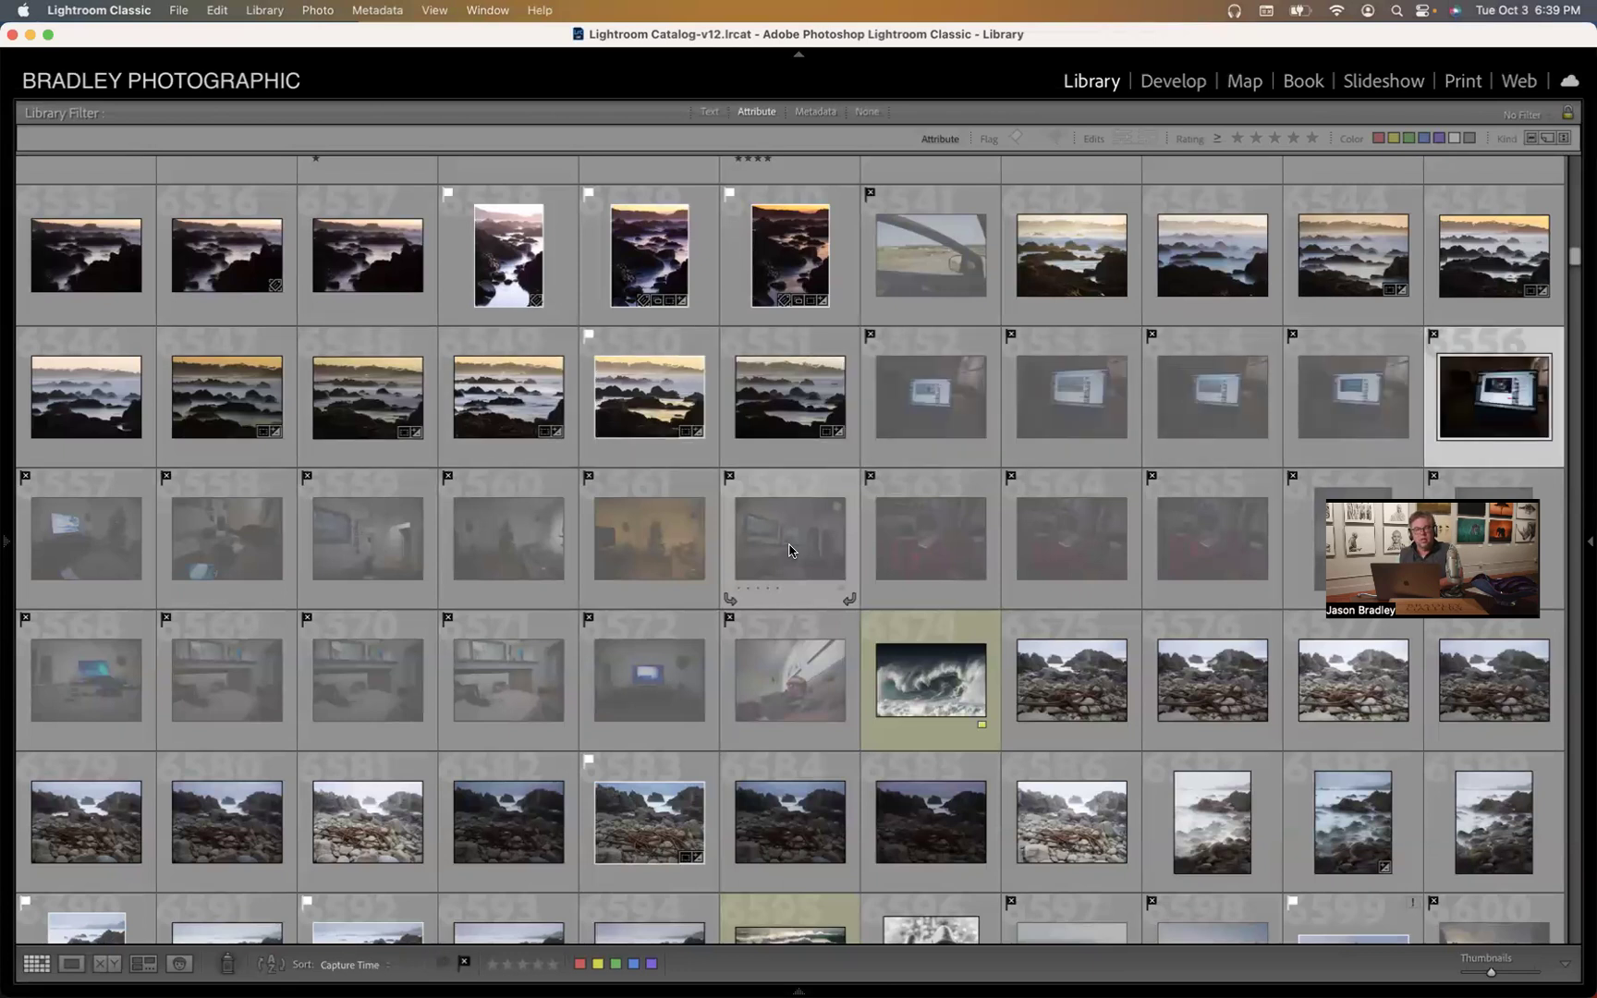
{"action": "key", "text": "Right"}
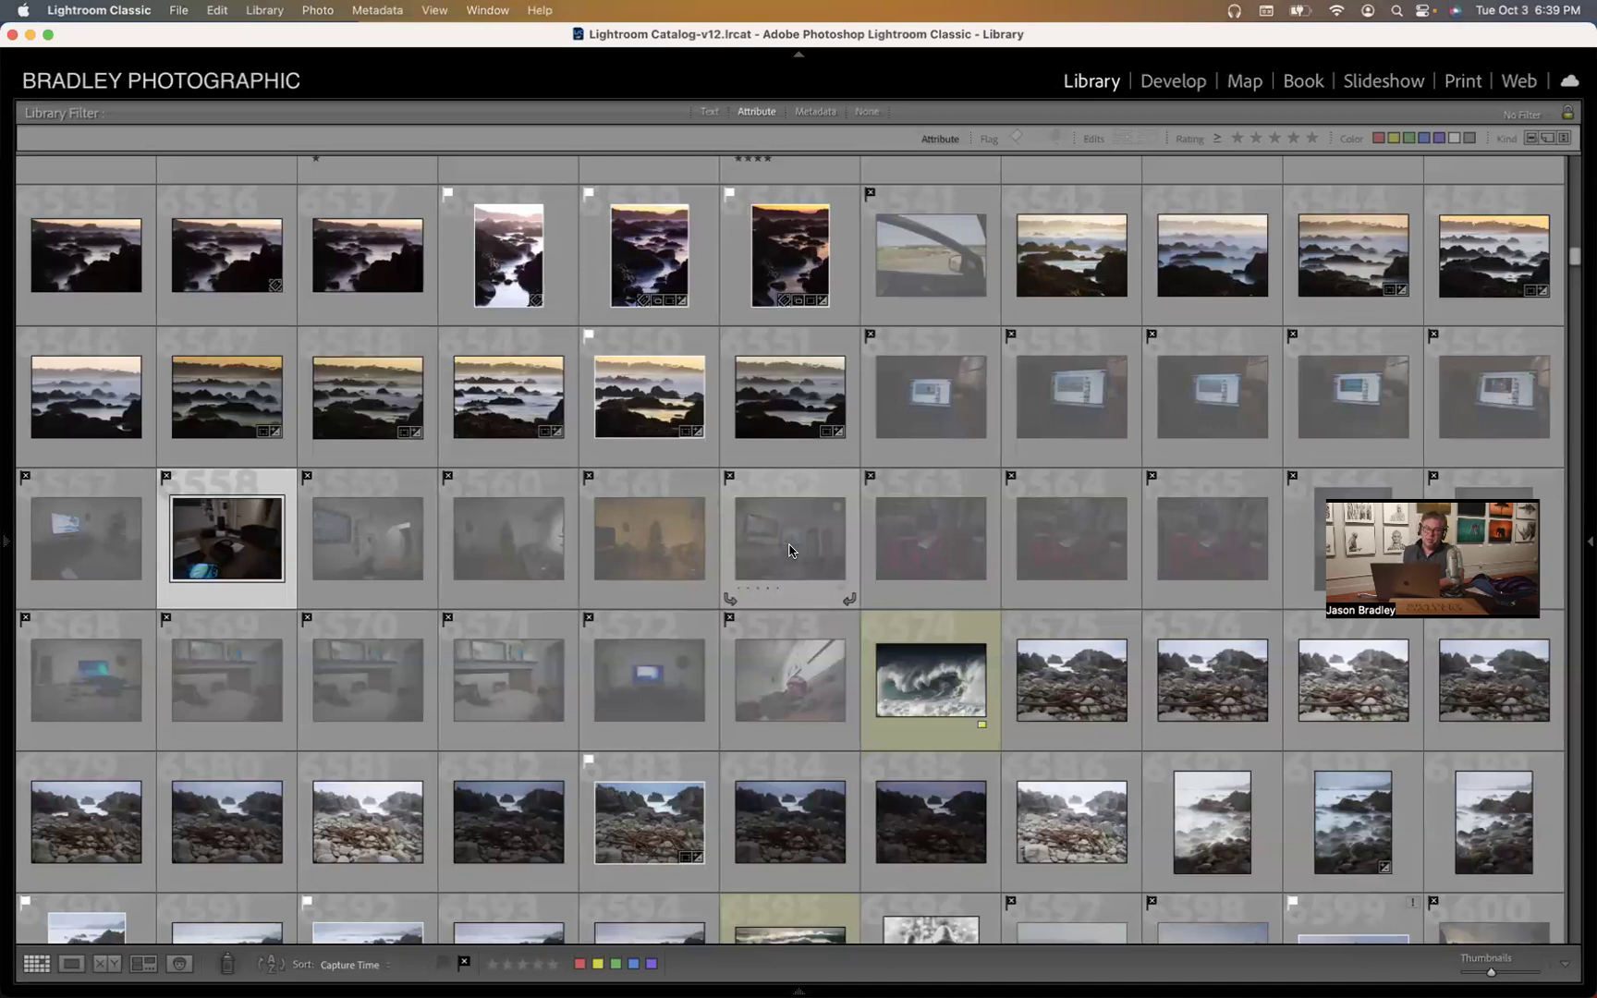
{"action": "key", "text": "Right"}
{"action": "key", "text": "Right"}
{"action": "key", "text": "Right"}
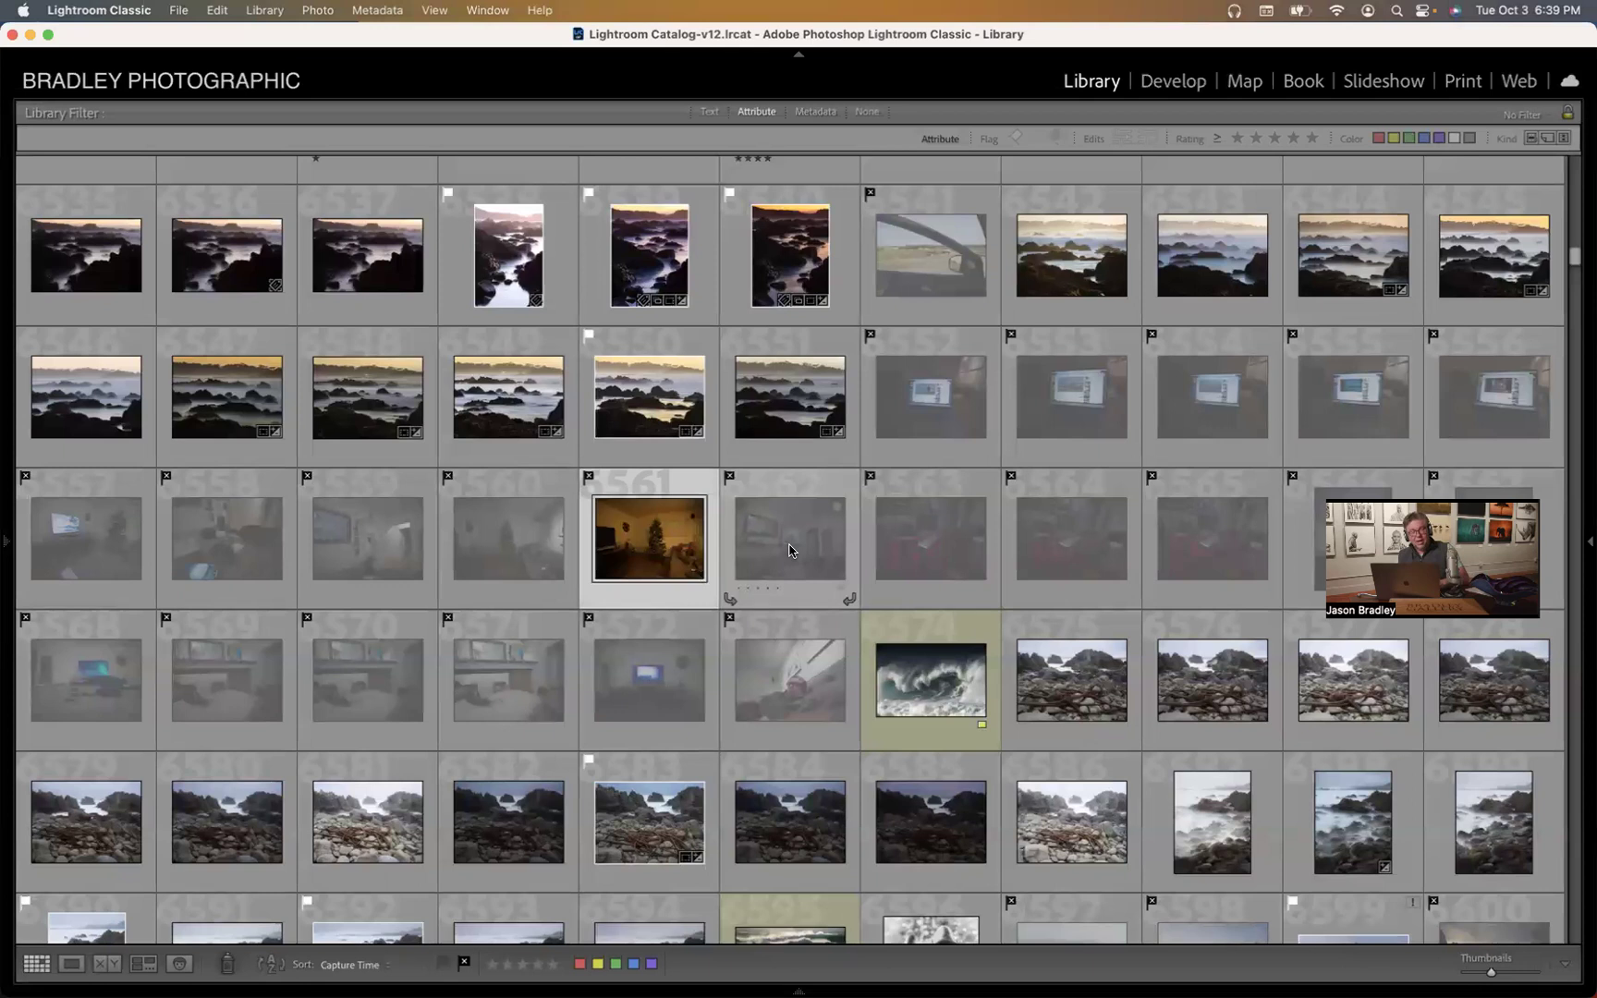
{"action": "key", "text": "Right"}
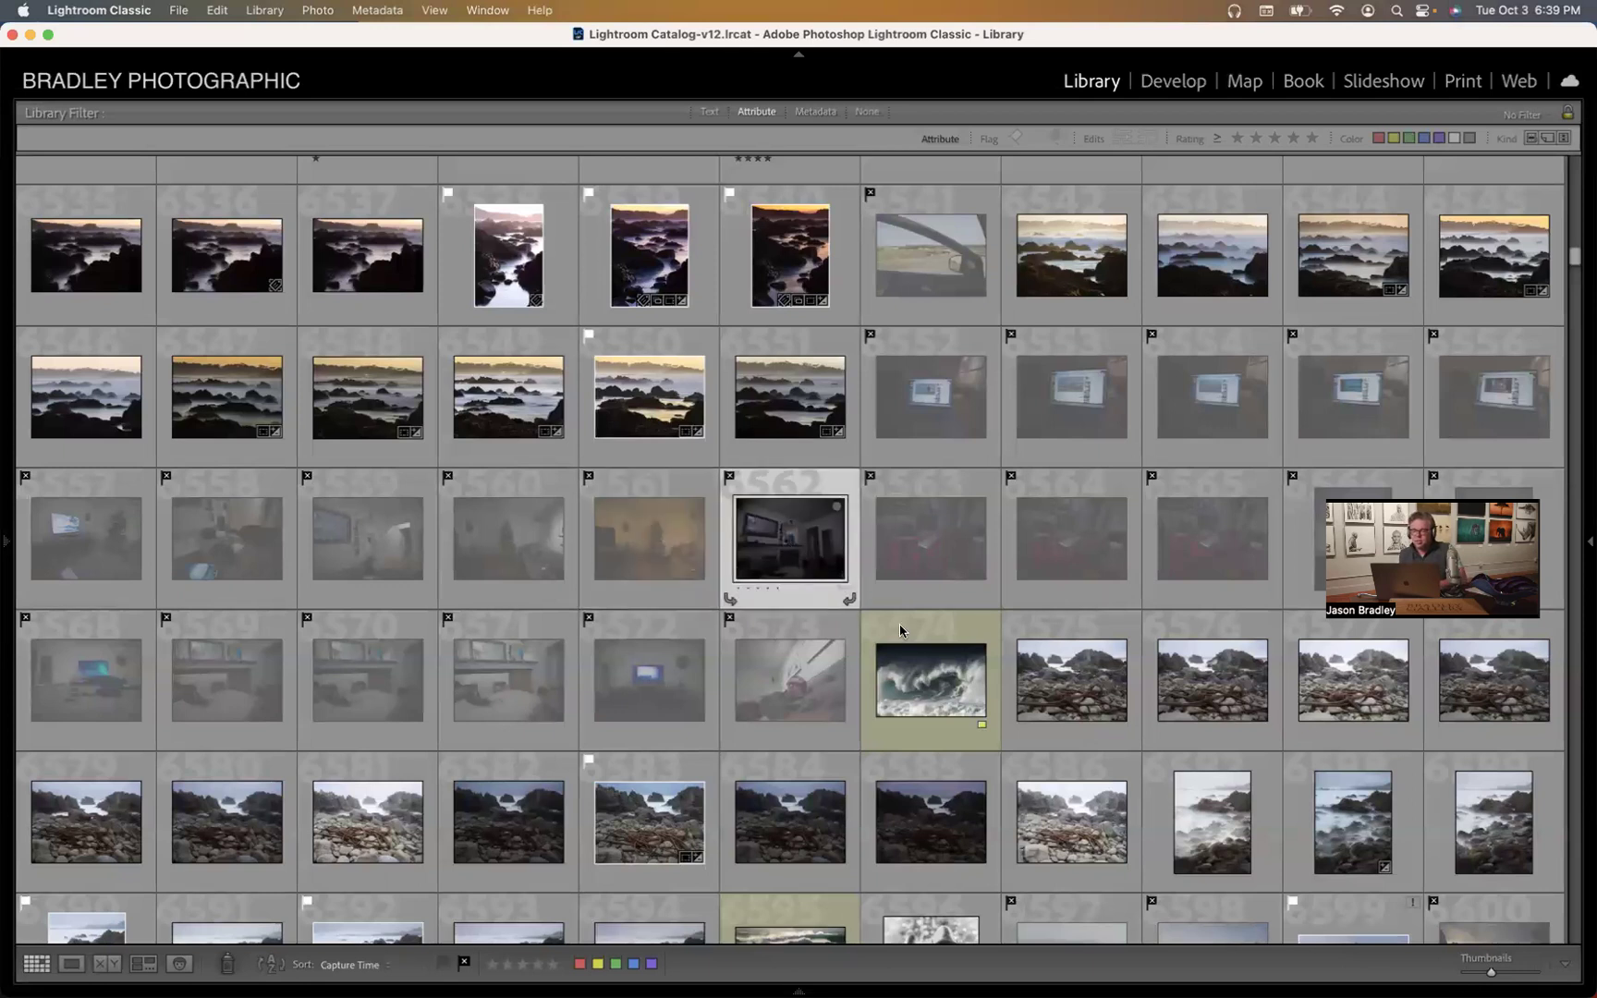
- Mark the four rocky beach photos following the yellow-labelled wave photo as rejected
{"action": "left_click", "coordinate": [1056, 681]}
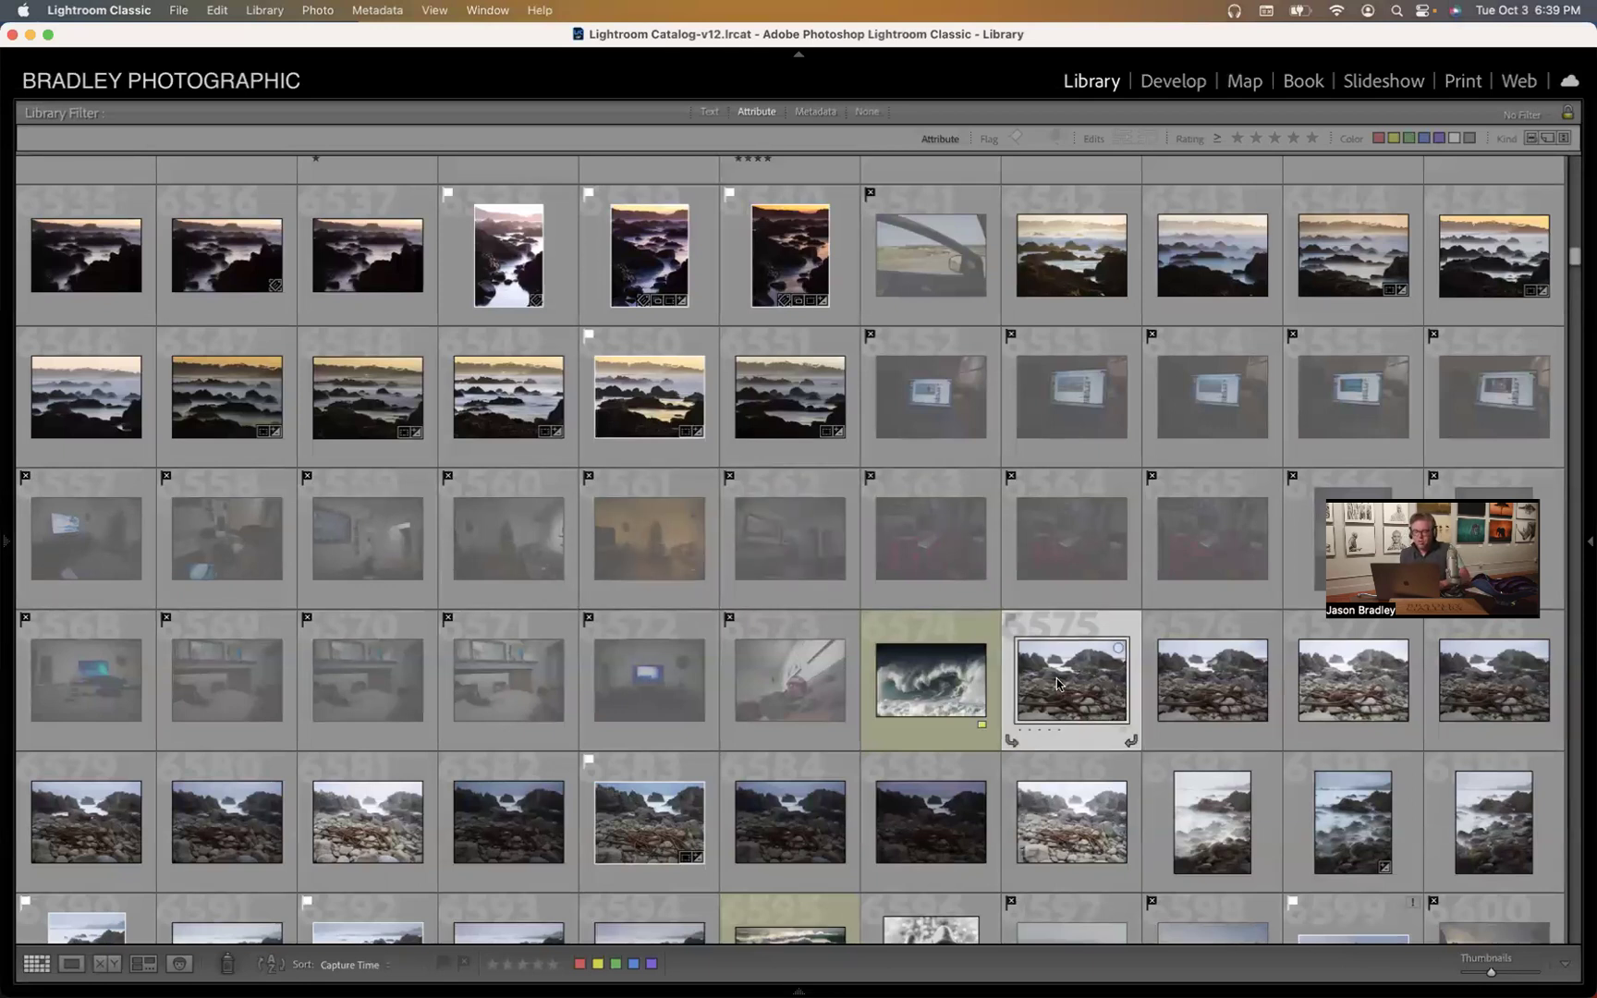
{"action": "key", "text": "x"}
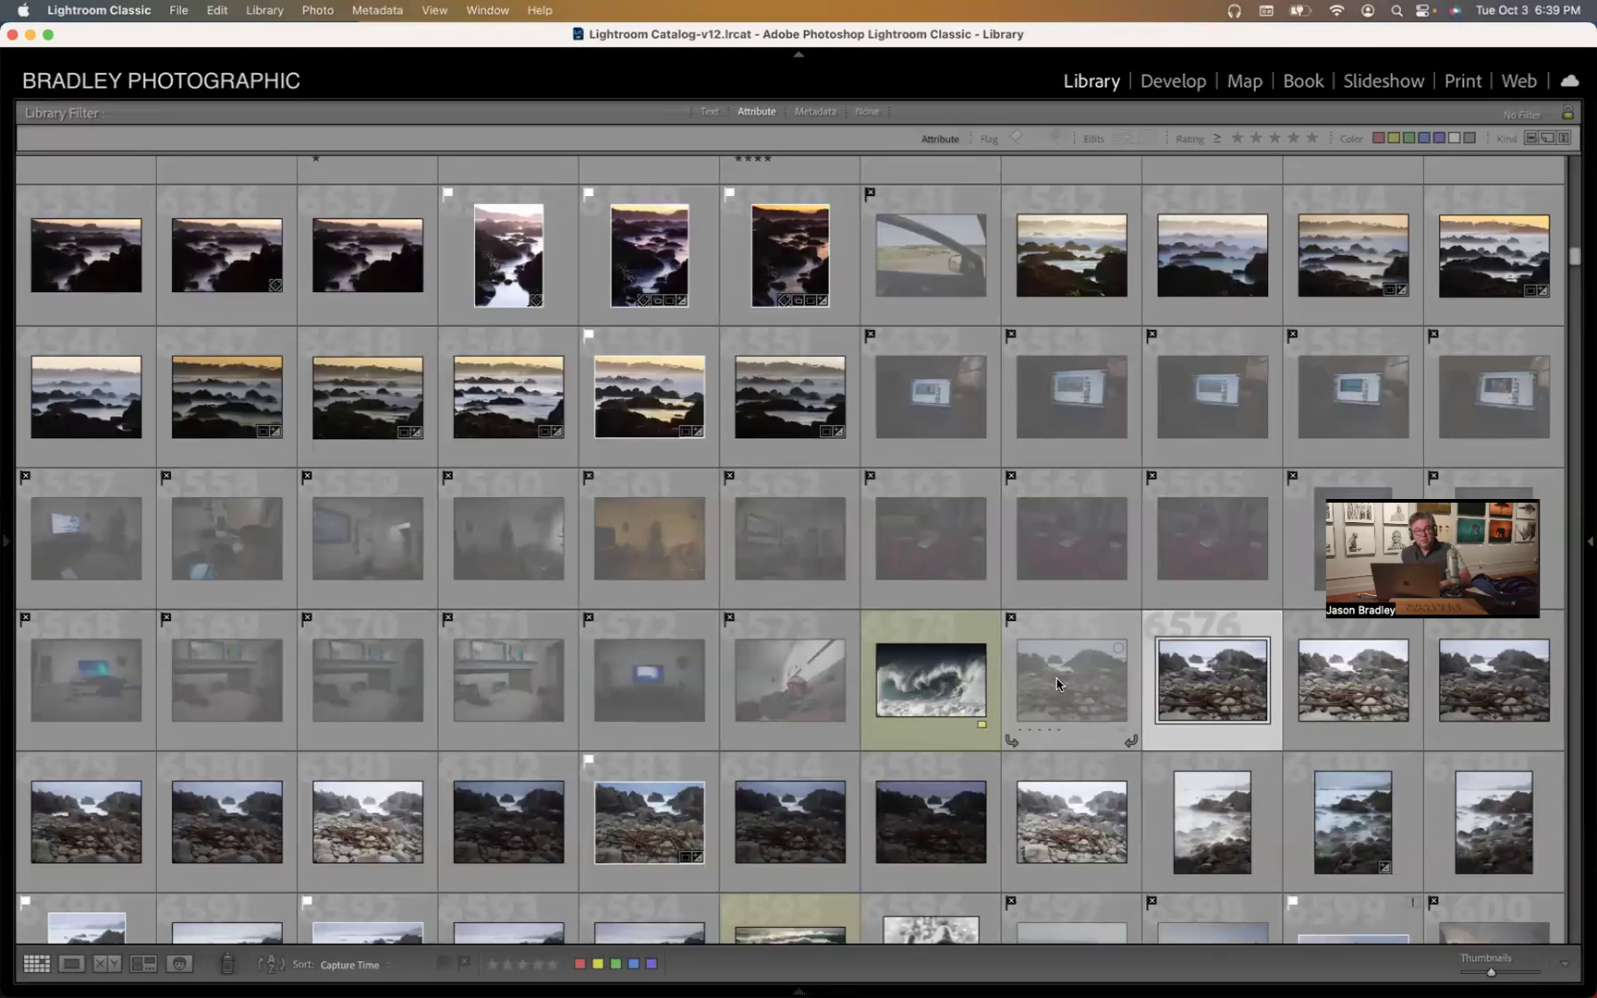
{"action": "key", "text": "x"}
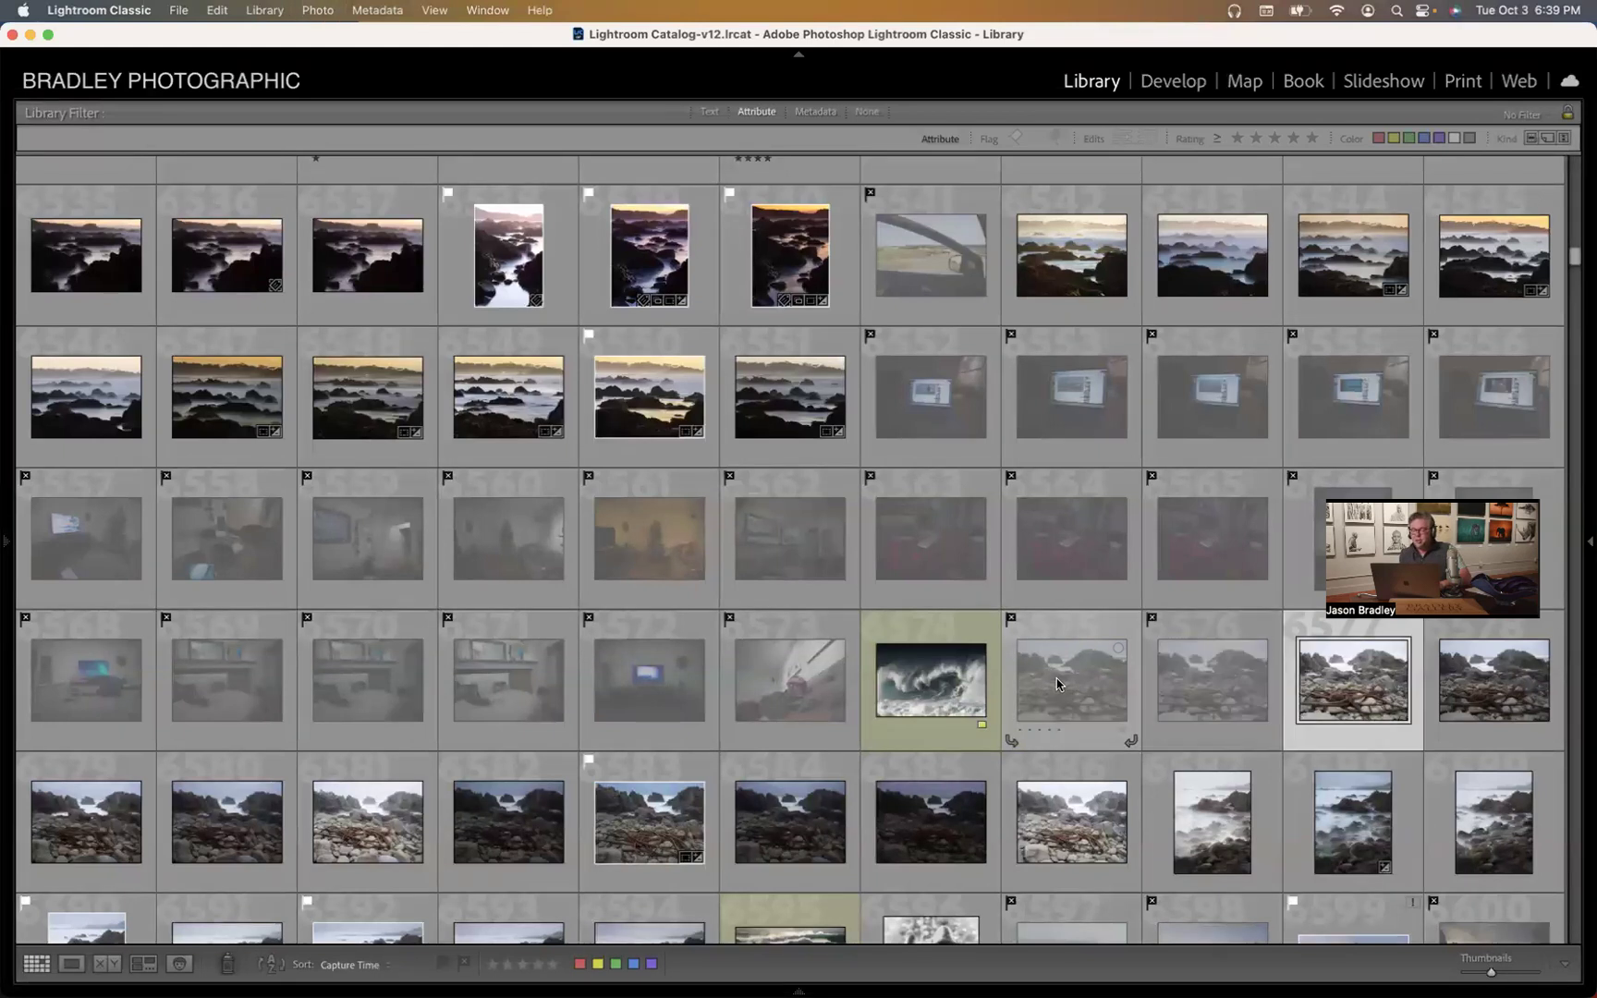
{"action": "key", "text": "x"}
{"action": "key", "text": "Right"}
{"action": "key", "text": "x"}
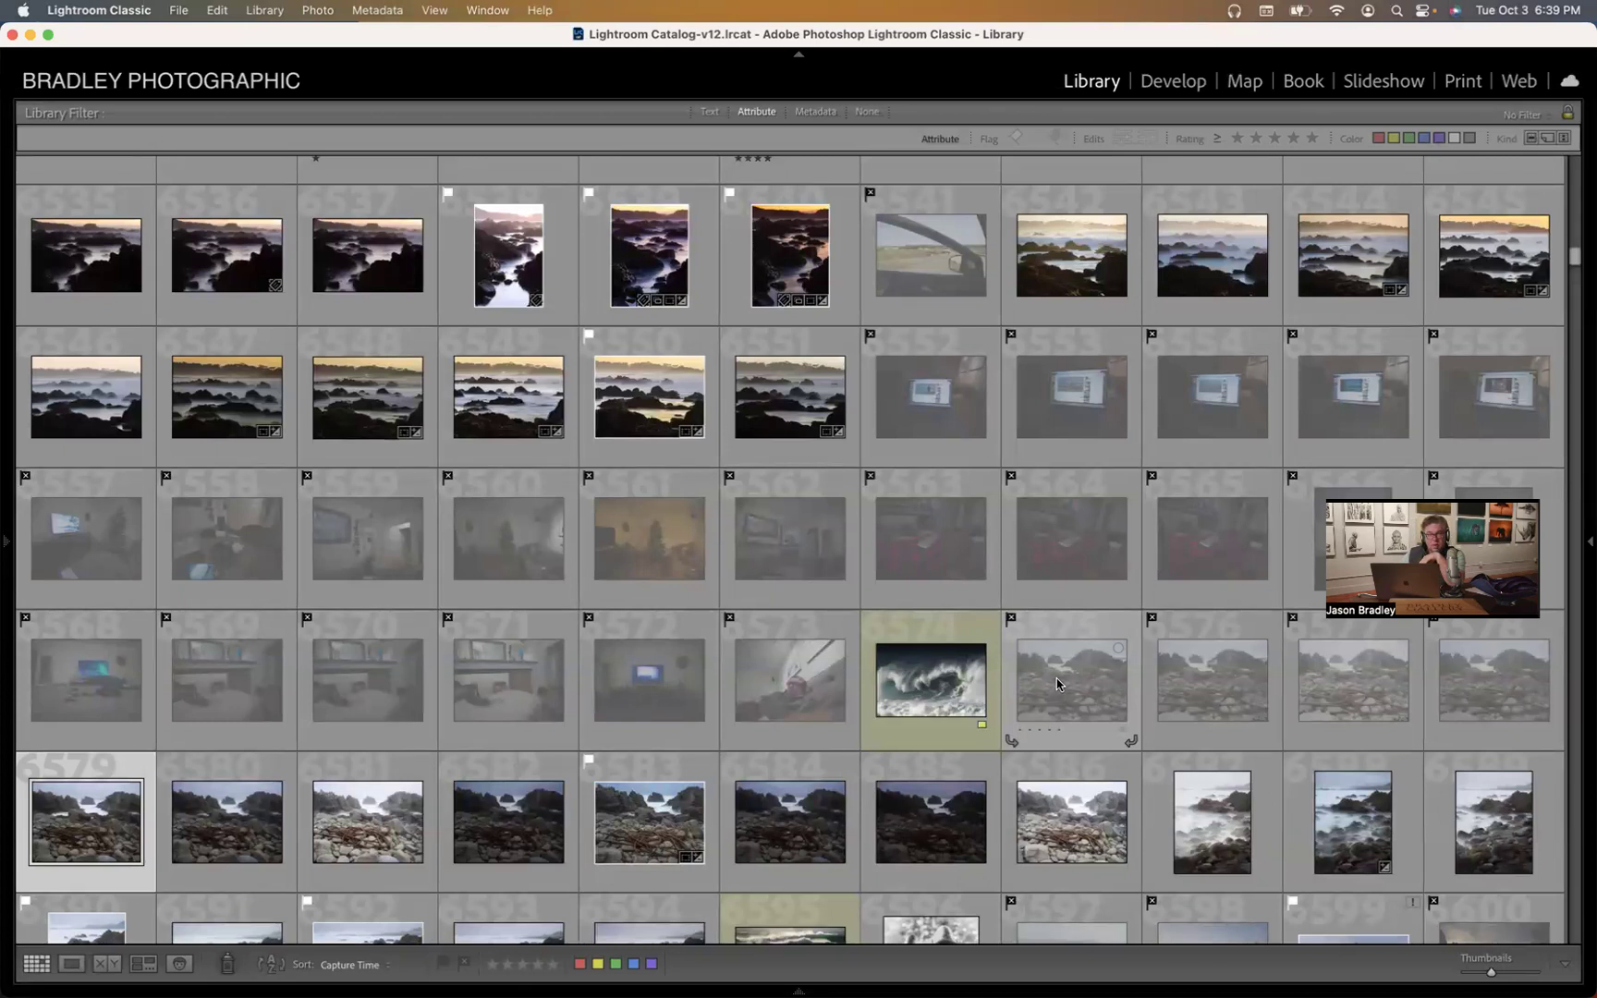
- Try the deletion of all rejected photos, cancel it, and remove the rejected-flag filter
{"action": "key", "text": "super+BackSpace"}
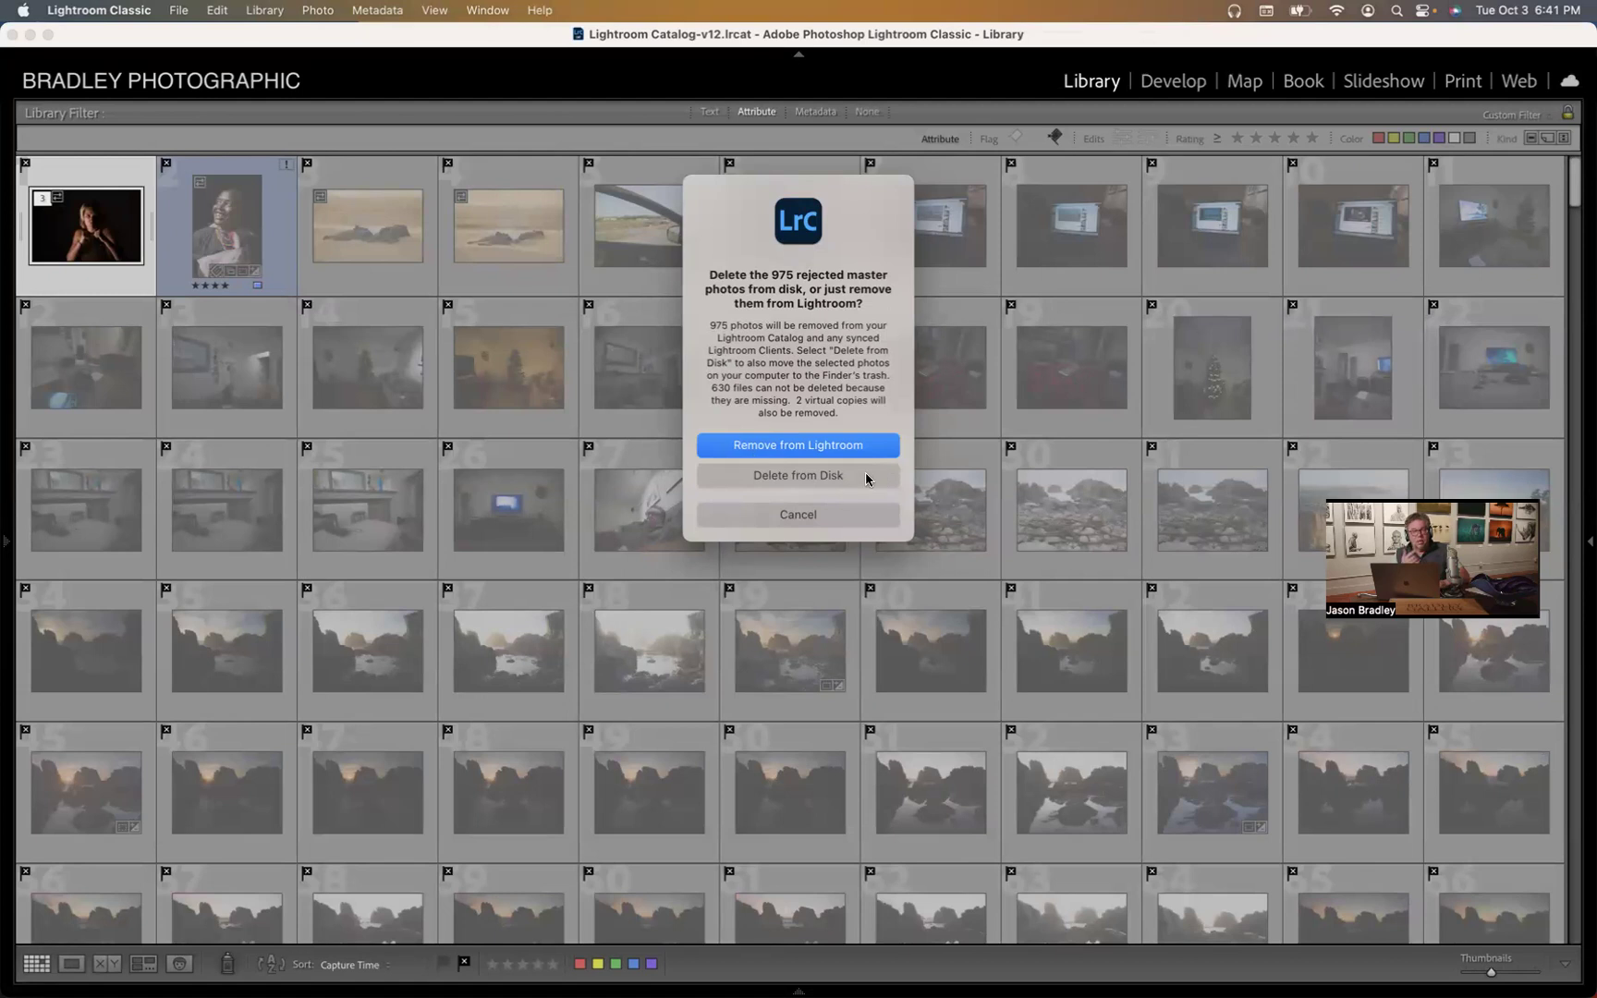
{"action": "left_click", "coordinate": [837, 514]}
{"action": "key", "text": "super+l"}
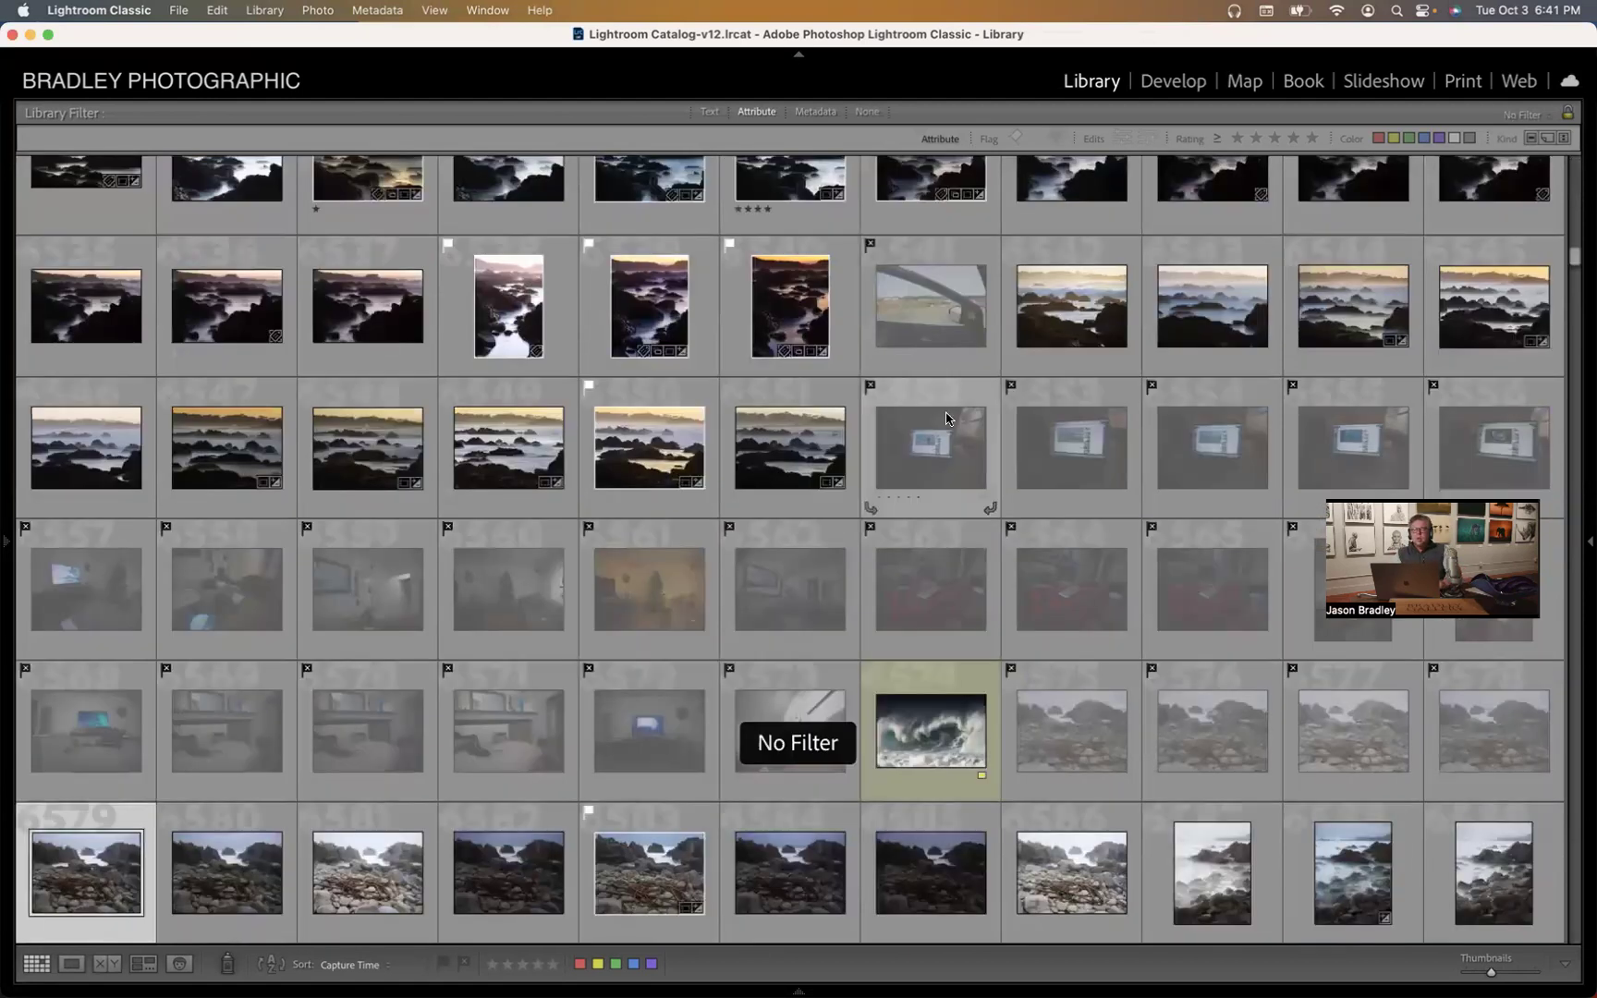
- Show the metadata filter columns above the grid and make them taller to list more entries
{"action": "left_click", "coordinate": [830, 112]}
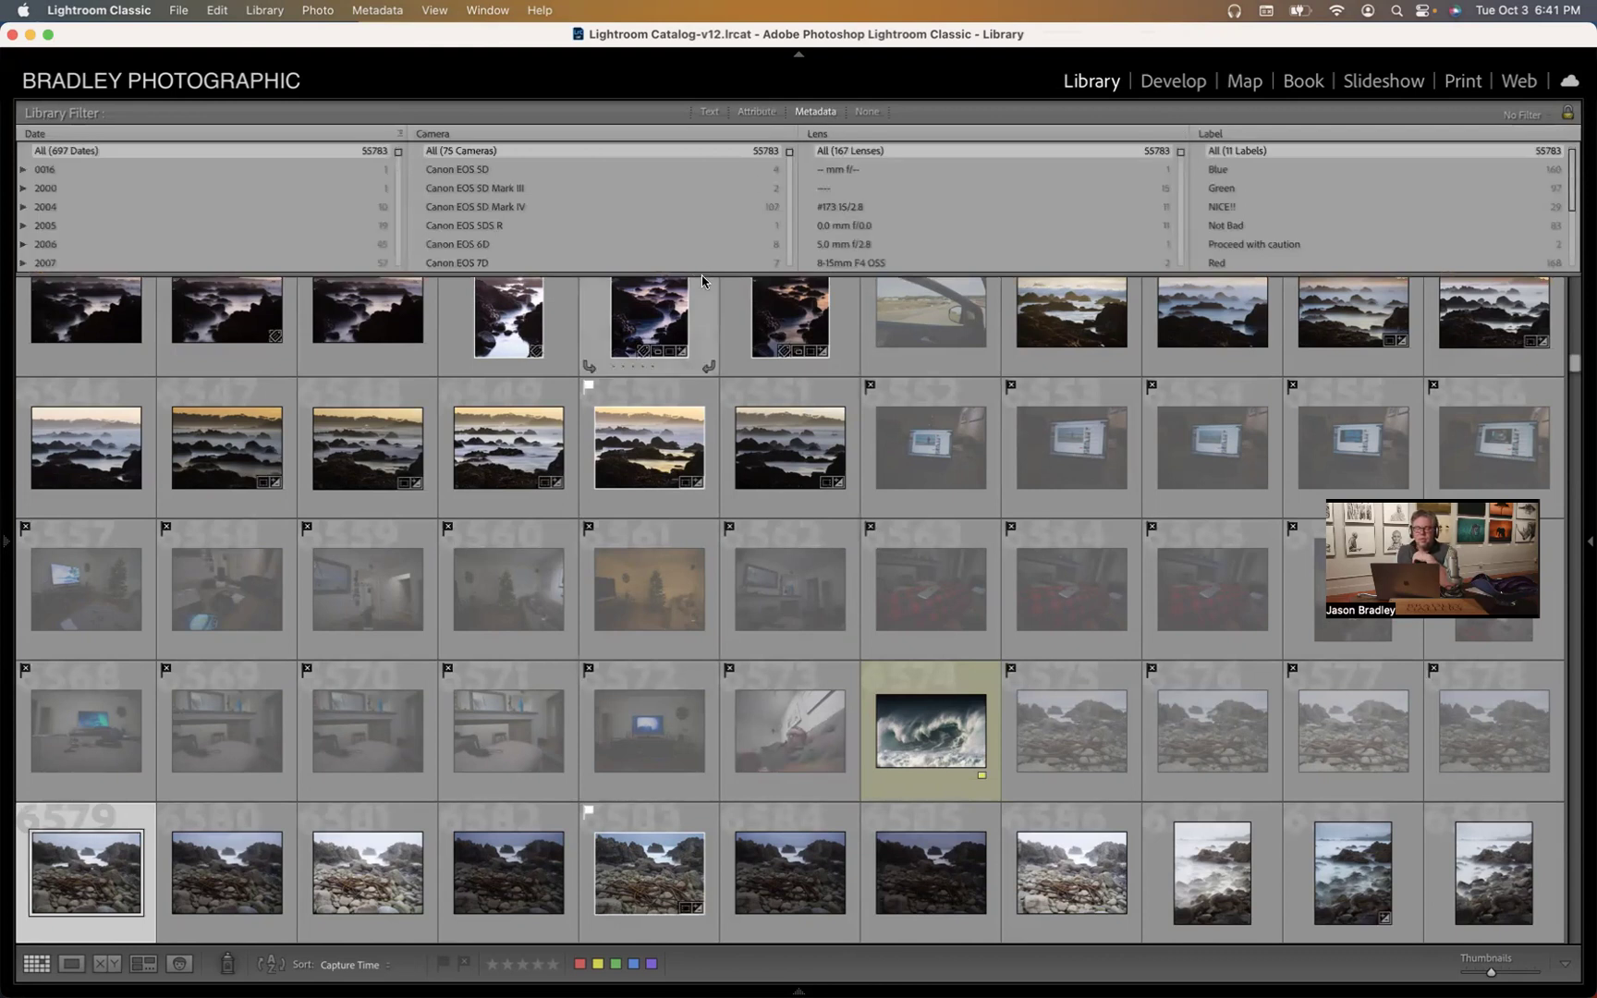
{"action": "key", "text": "j"}
{"action": "left_click_drag", "start_coordinate": [682, 503], "coordinate": [683, 516]}
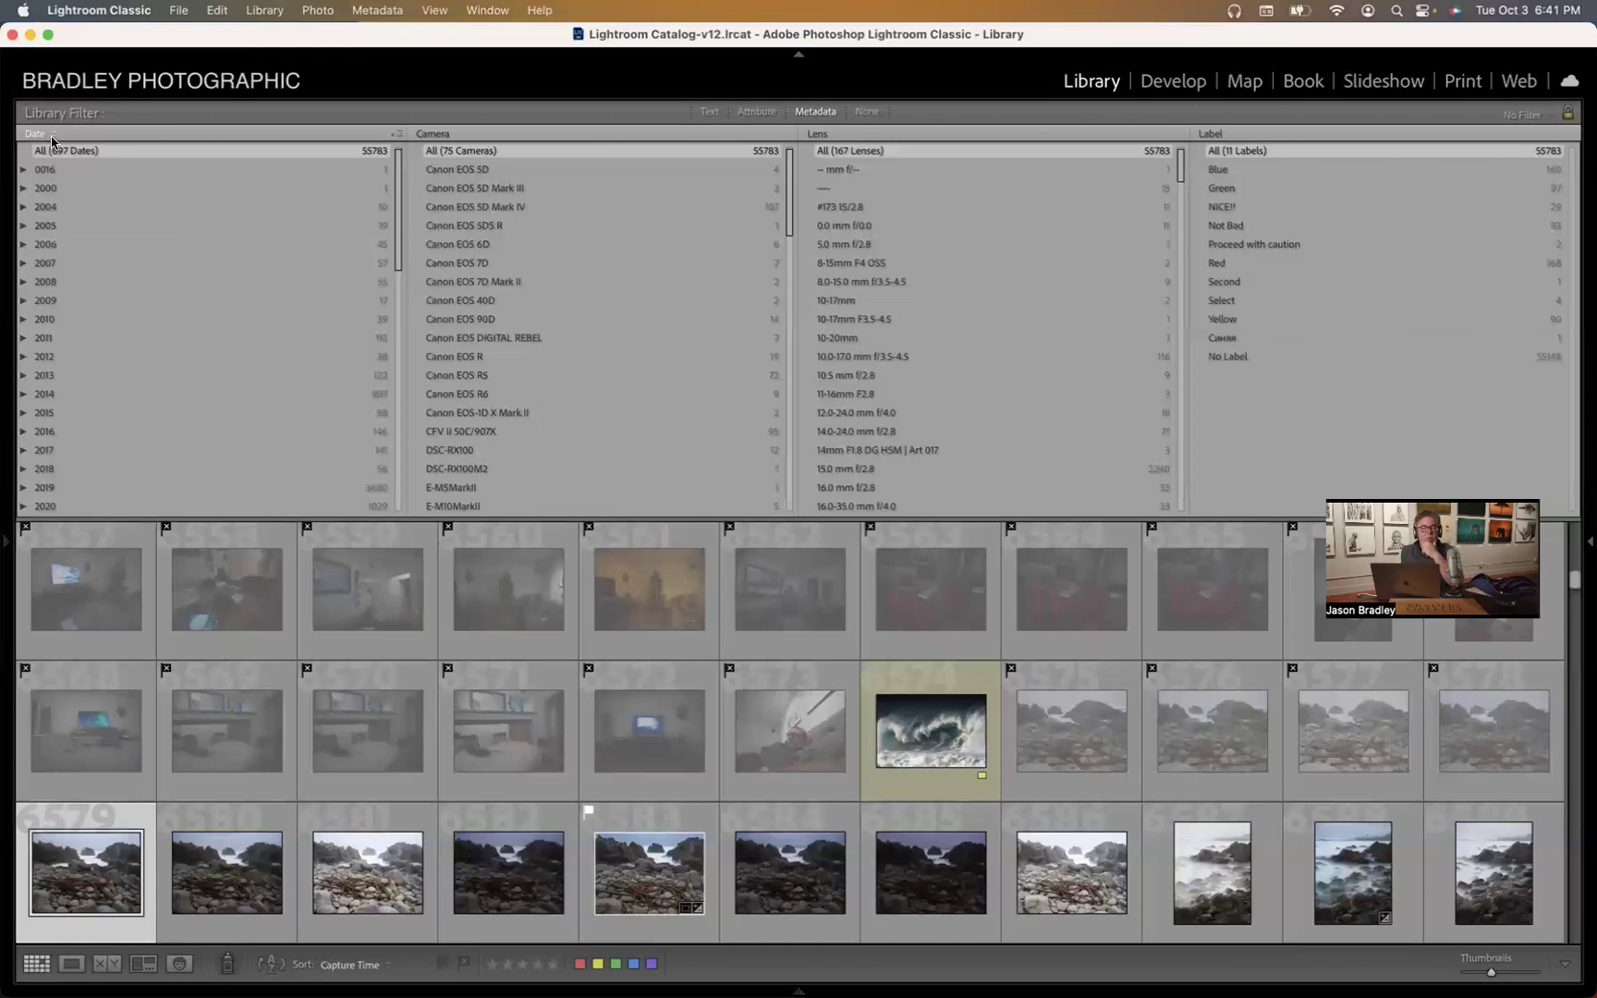
- Browse the years in the metadata filter's Date column, expanding 2015 into its months and collapsing it again
{"action": "scroll", "coordinate": [92, 279], "scroll_direction": "down", "scroll_amount": 5}
{"action": "scroll", "coordinate": [93, 278], "scroll_direction": "up", "scroll_amount": 5}
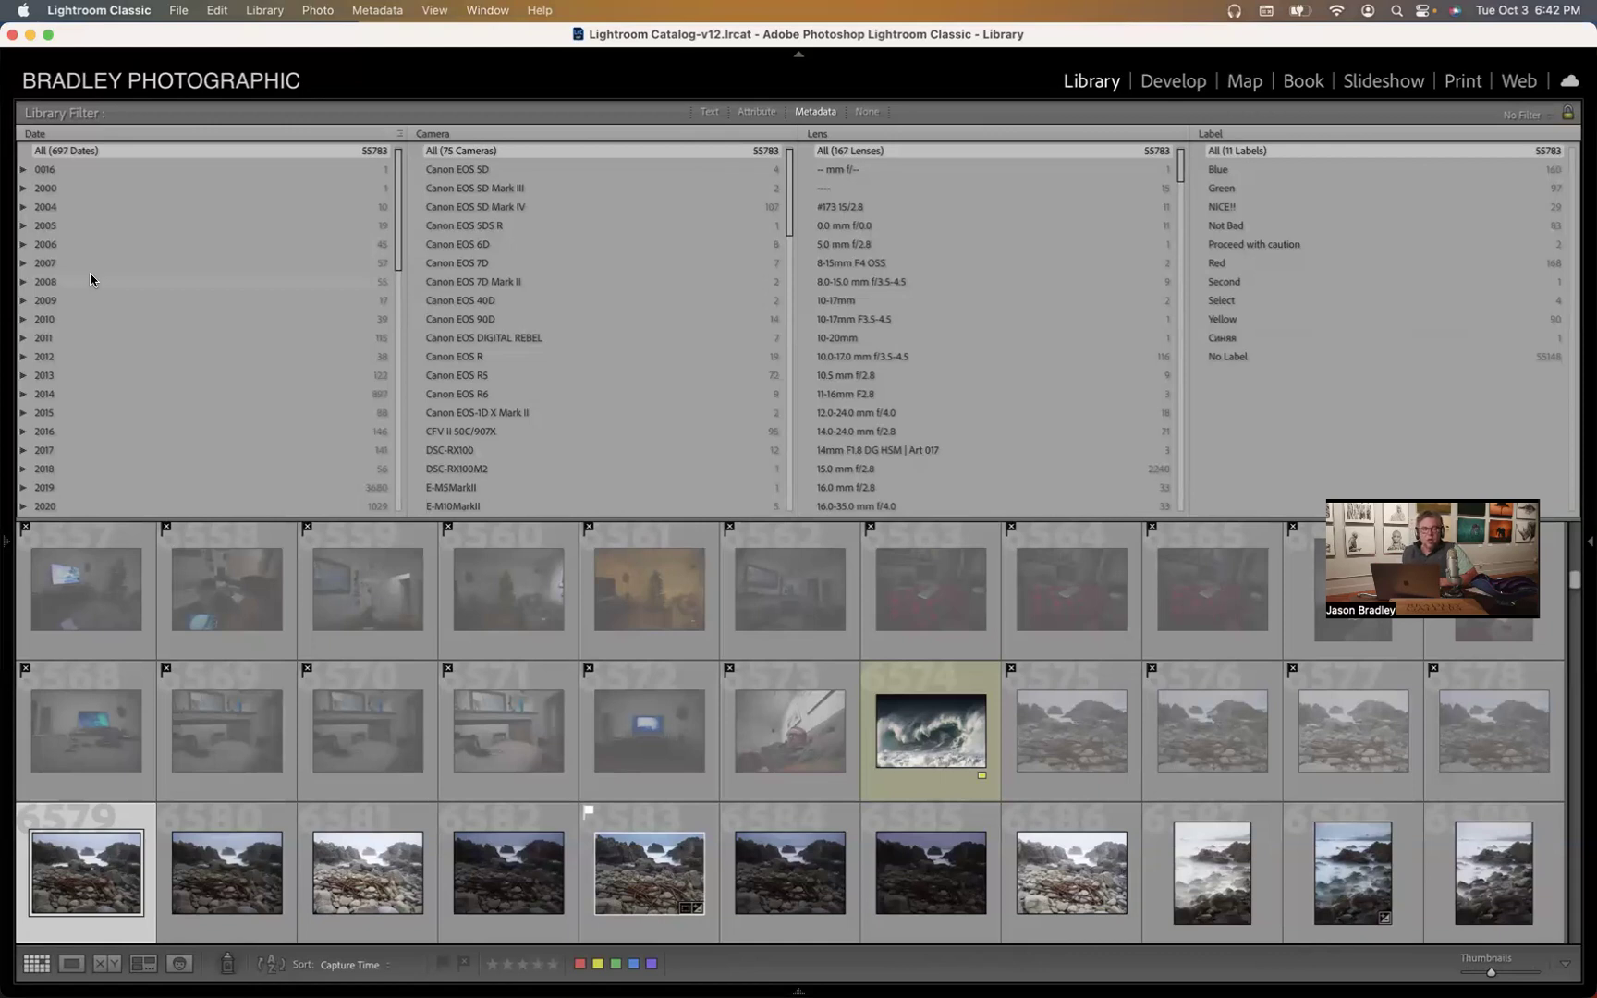
{"action": "scroll", "coordinate": [90, 280], "scroll_direction": "down", "scroll_amount": 5}
{"action": "left_click", "coordinate": [25, 341]}
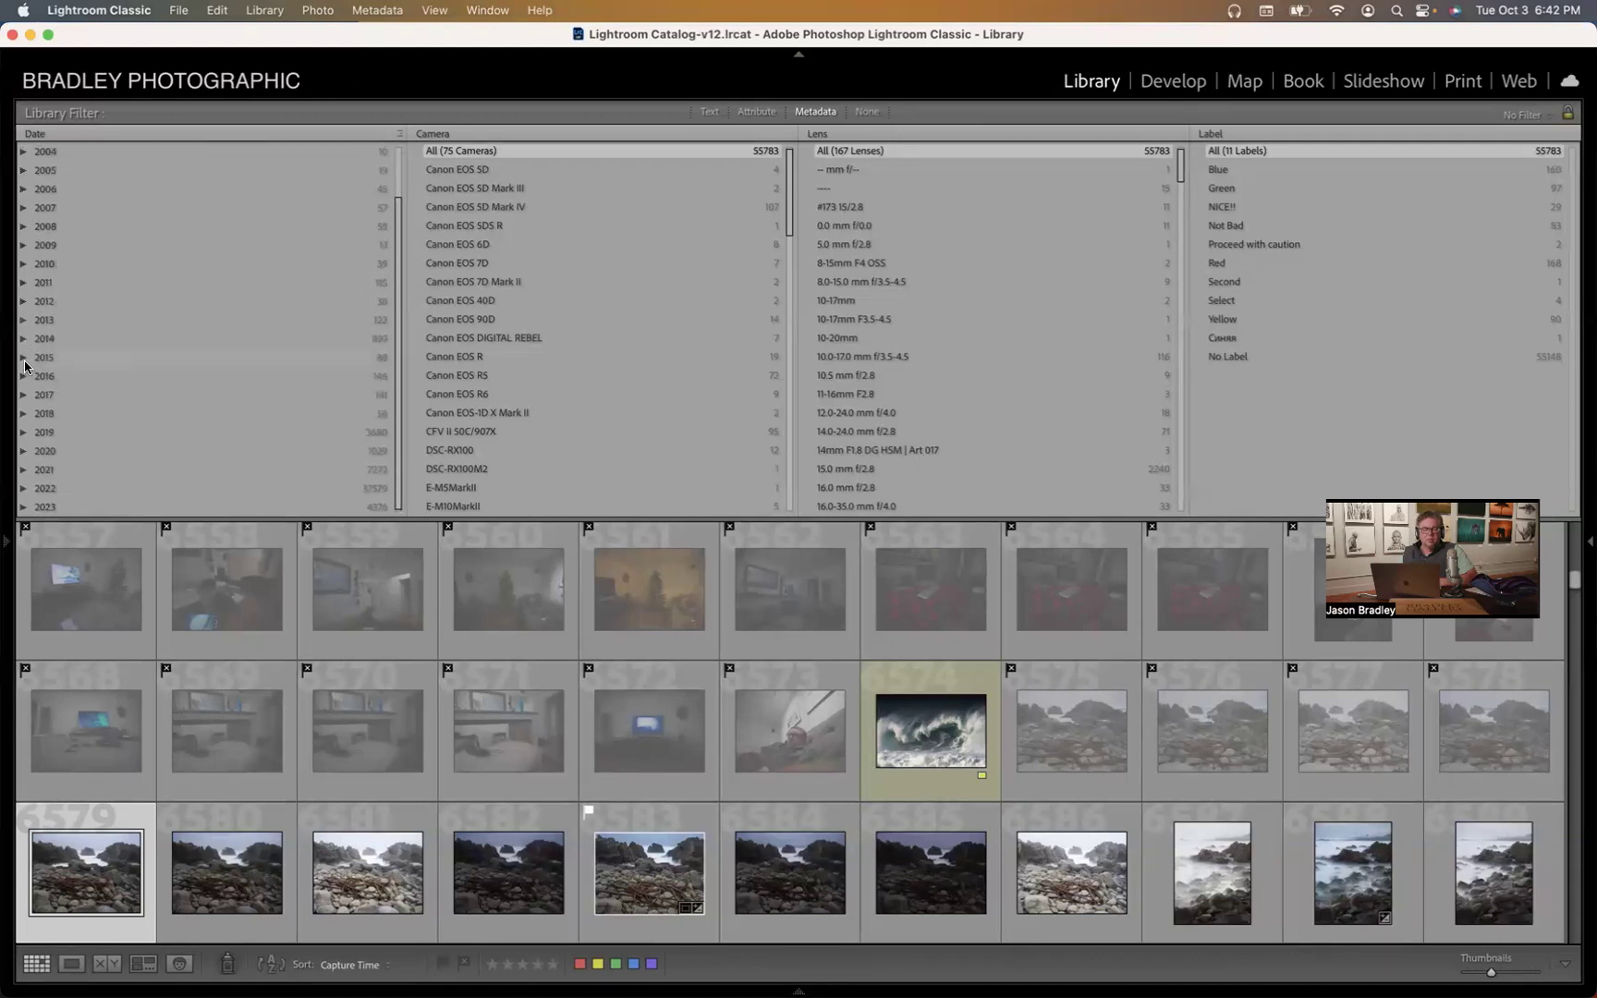
{"action": "left_click", "coordinate": [24, 358]}
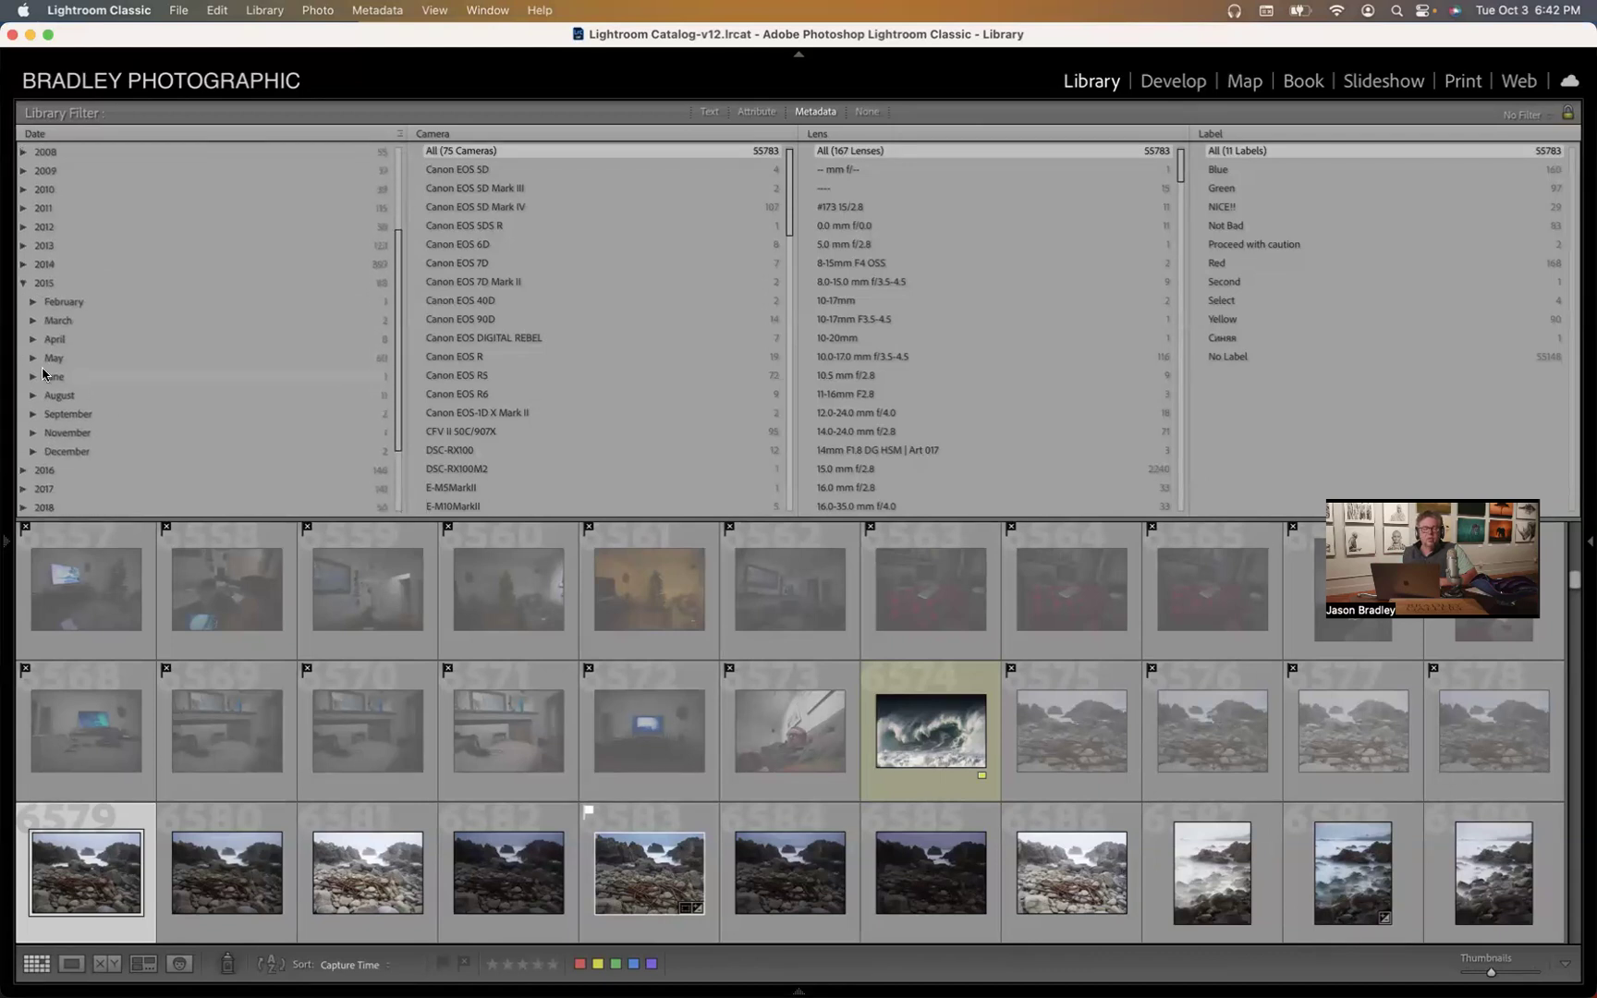
{"action": "left_click", "coordinate": [24, 283]}
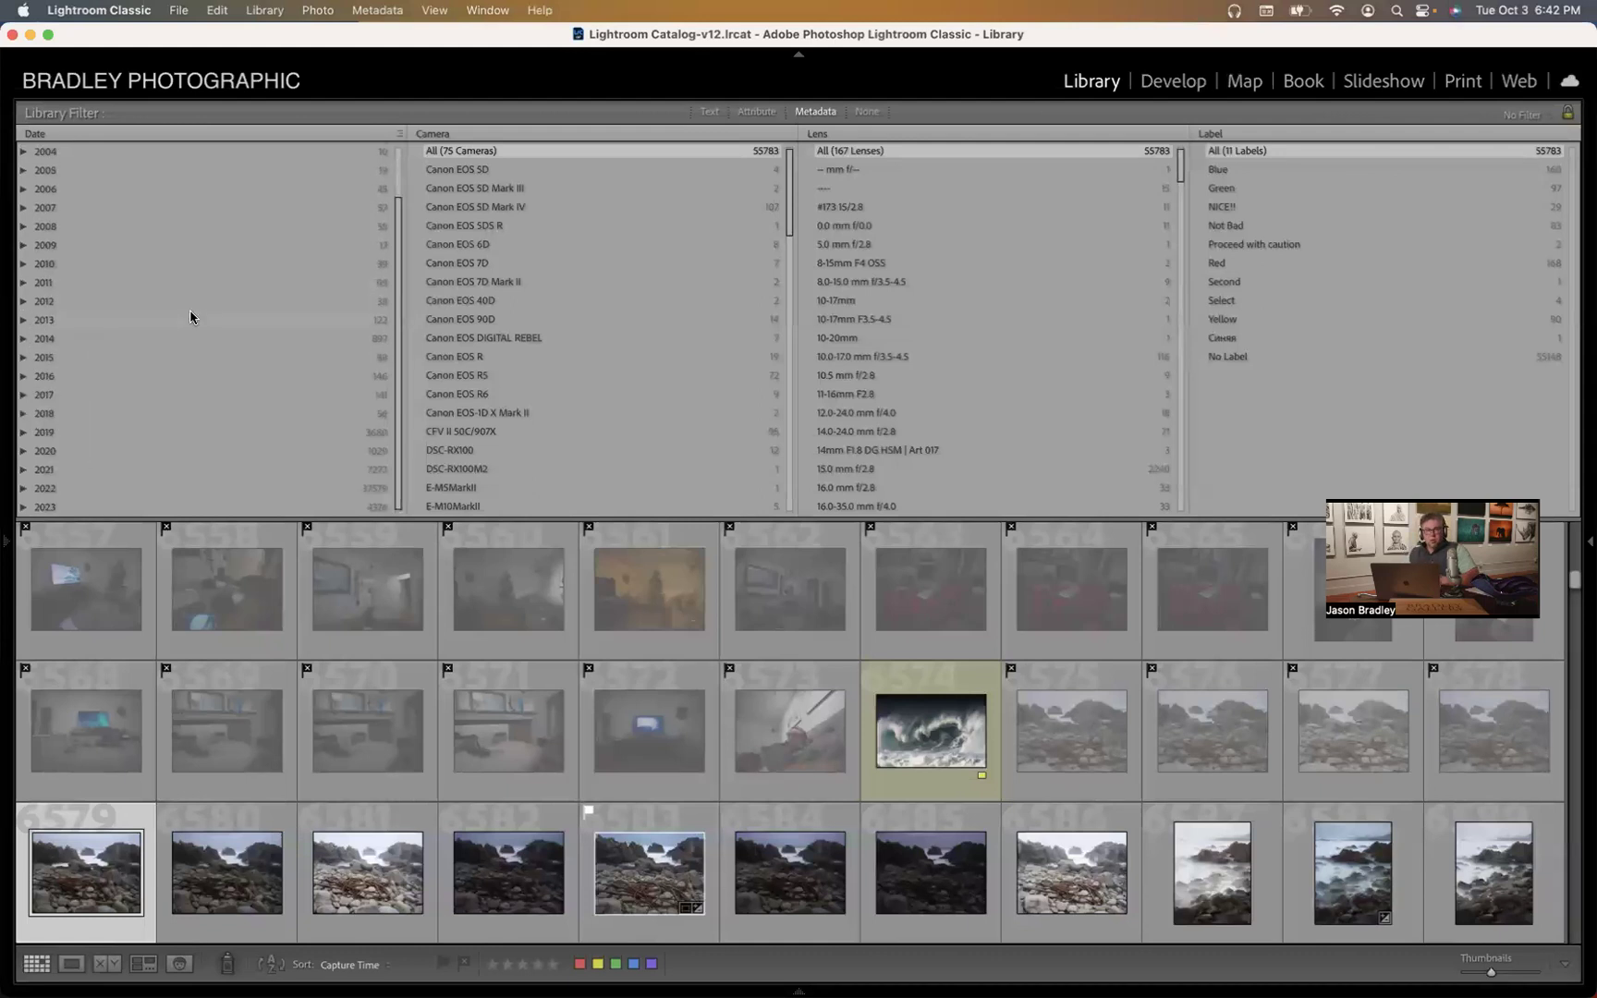
- Switch the metadata filter's Date column to Keyword and hide the filter columns
{"action": "left_click", "coordinate": [47, 136]}
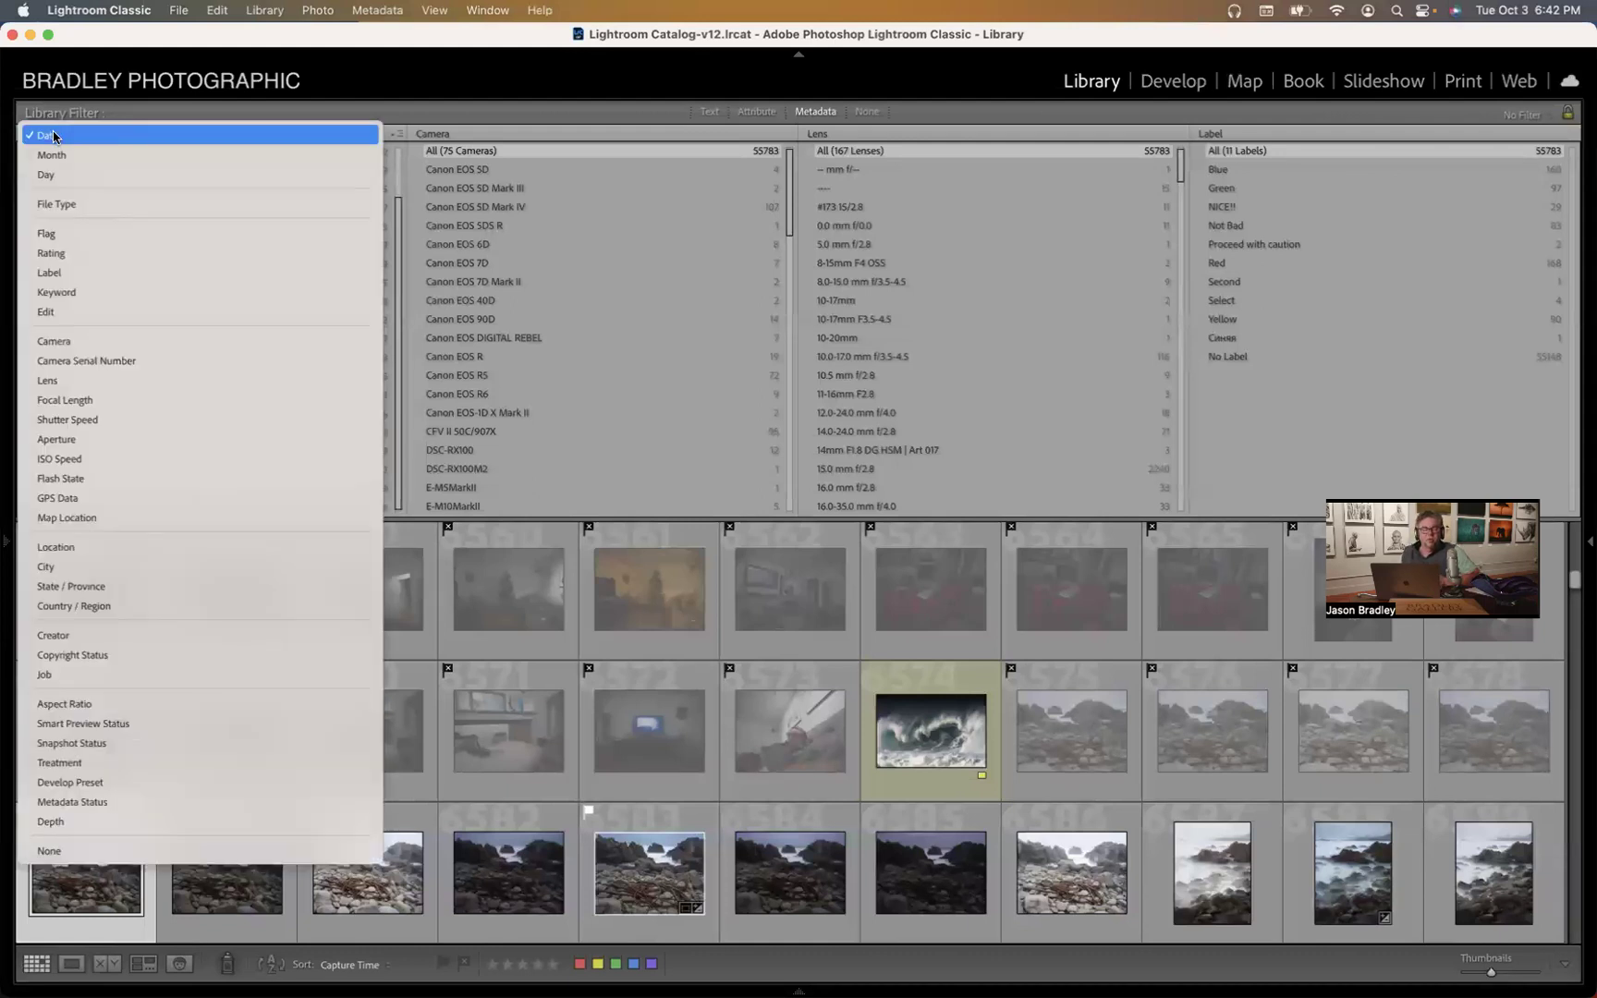
{"action": "left_click", "coordinate": [80, 293]}
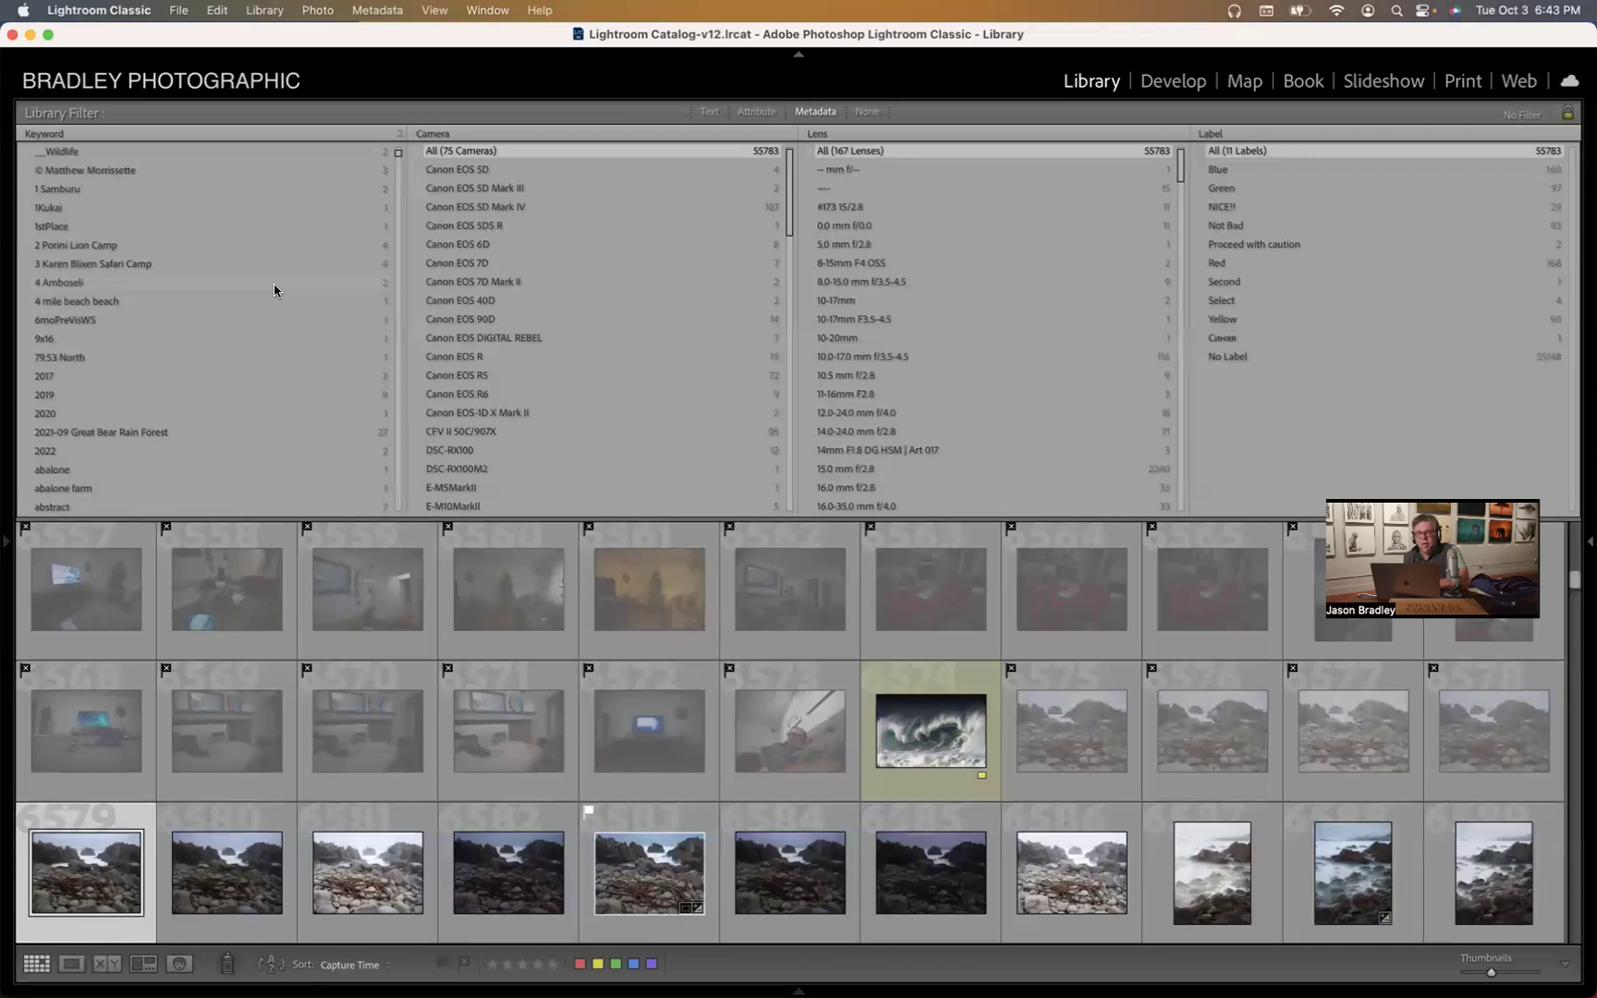
{"action": "left_click", "coordinate": [817, 114]}
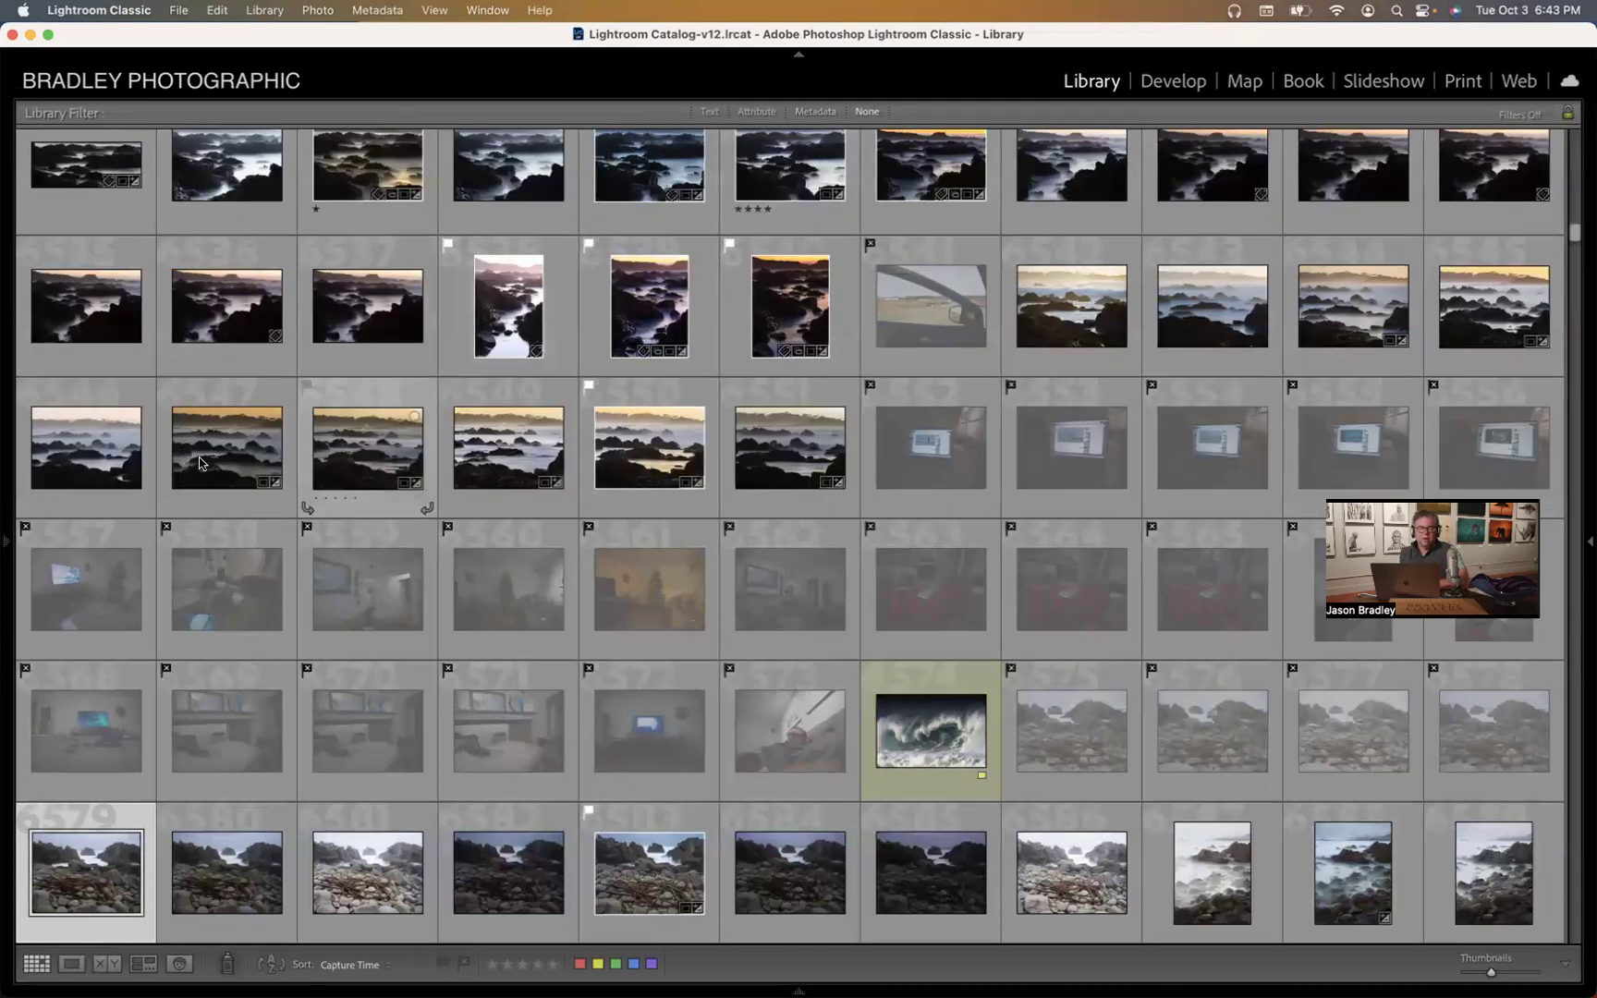
- Collapse the collections list, expand the Macintosh HD drive, and show the photos in its user home folder
{"action": "mouse_move", "coordinate": [7, 544]}
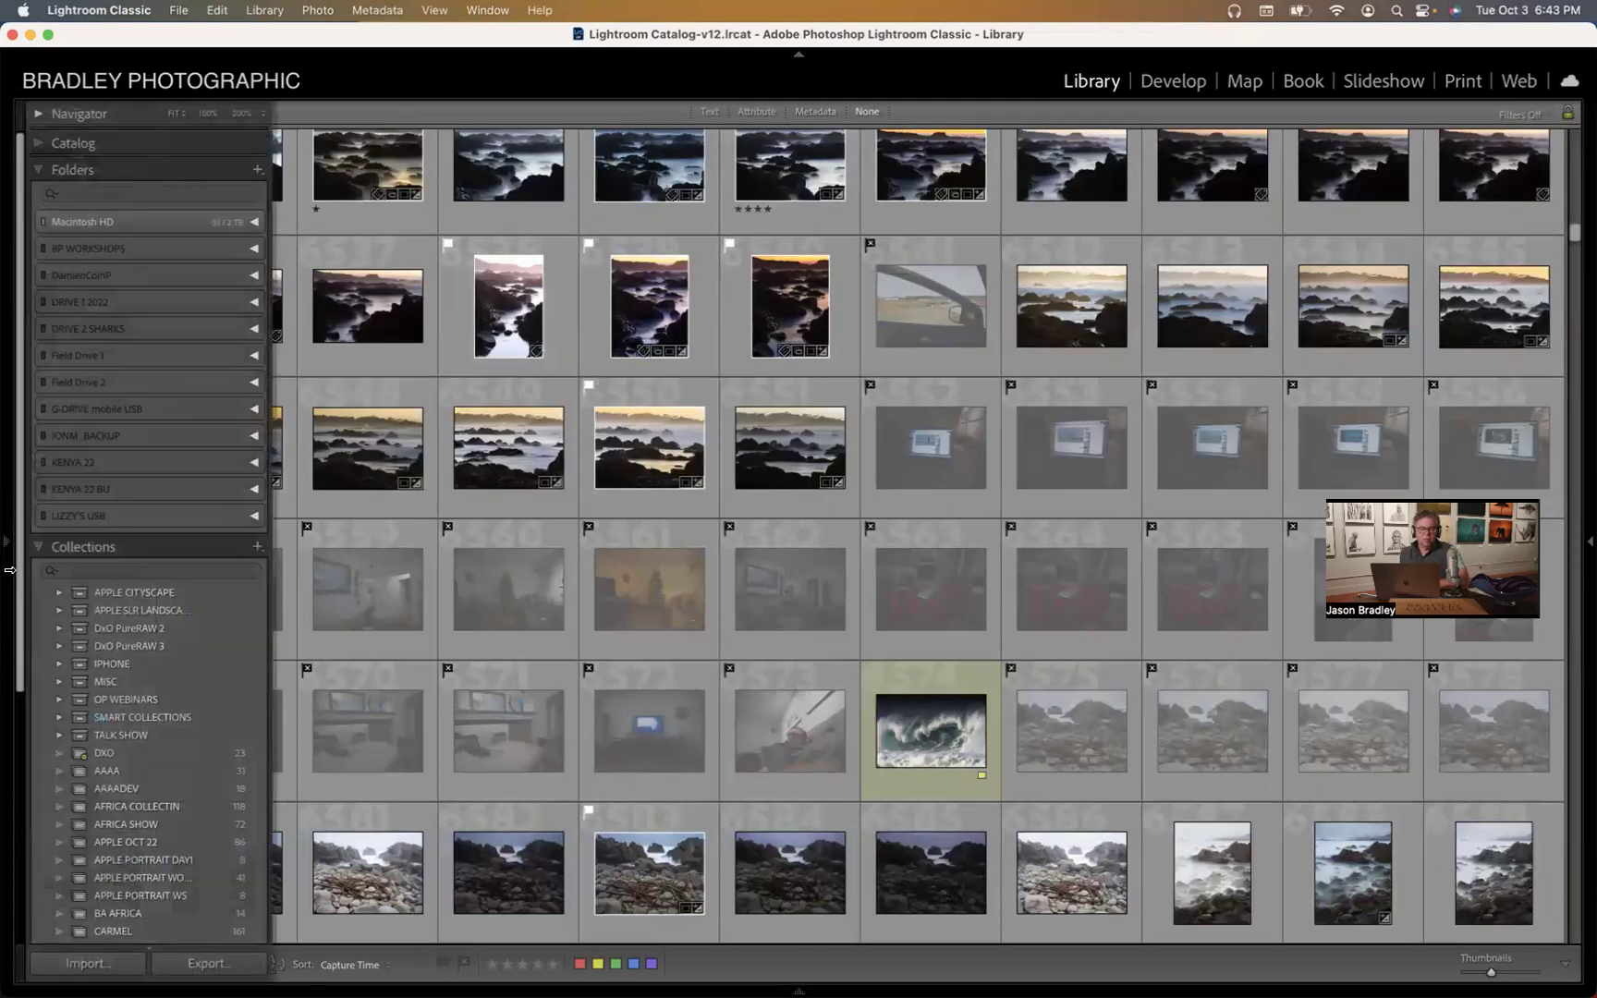
{"action": "left_click", "coordinate": [83, 547]}
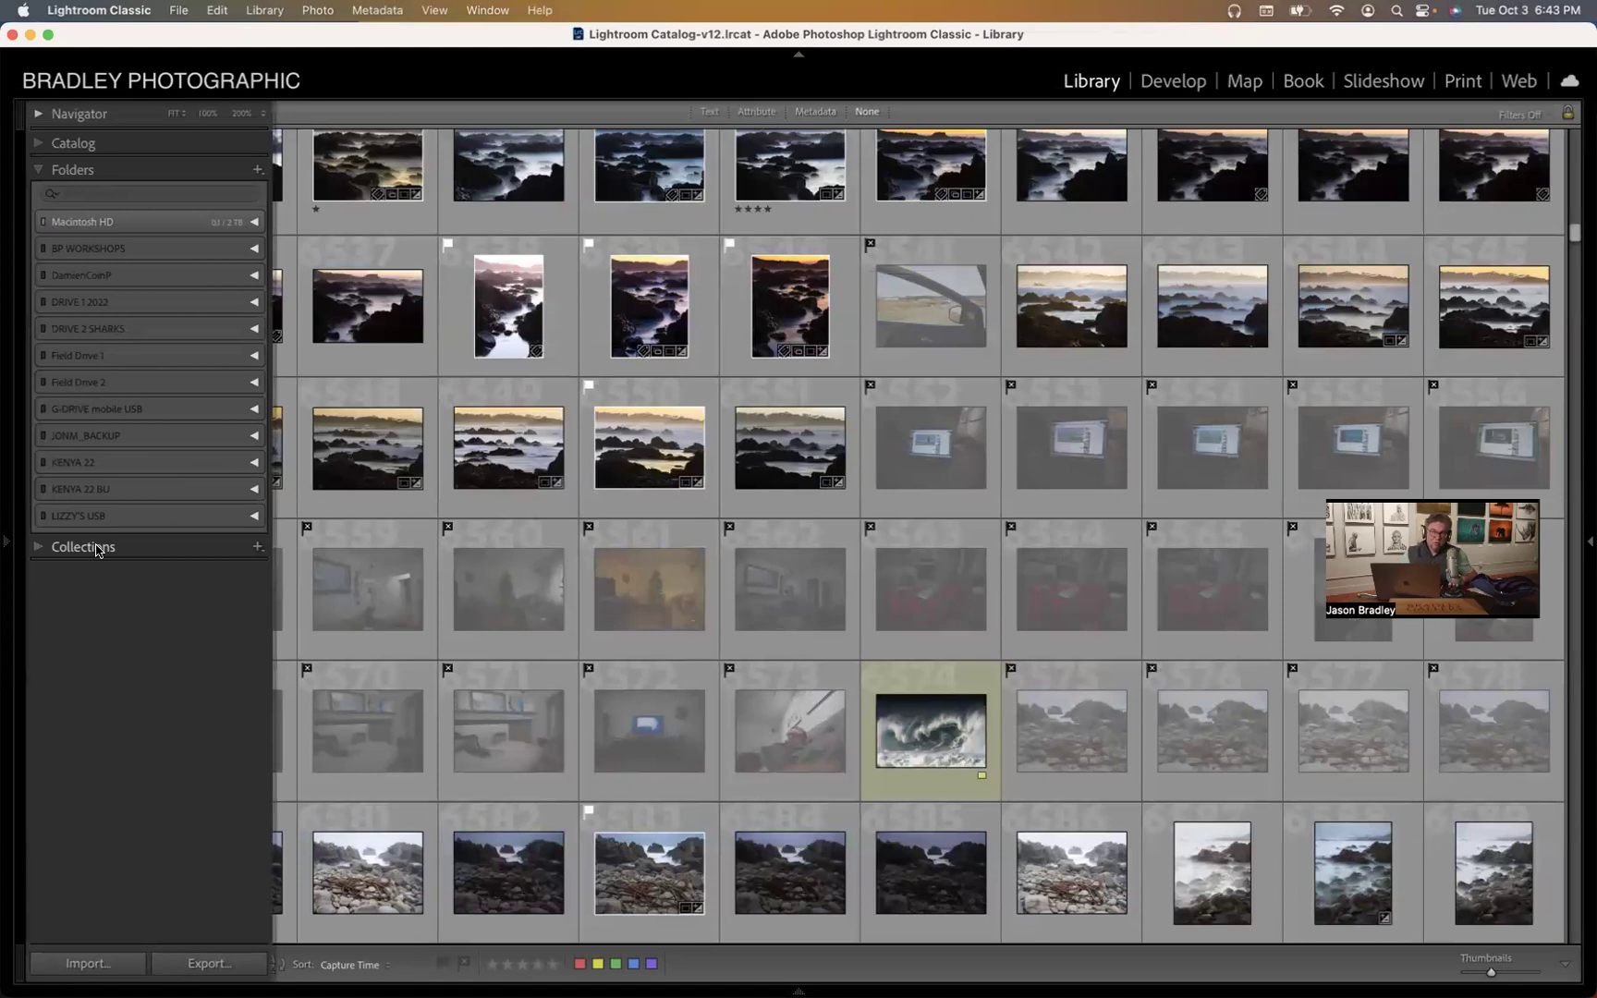
{"action": "left_click", "coordinate": [108, 222]}
{"action": "left_click", "coordinate": [57, 278]}
{"action": "left_click", "coordinate": [48, 261]}
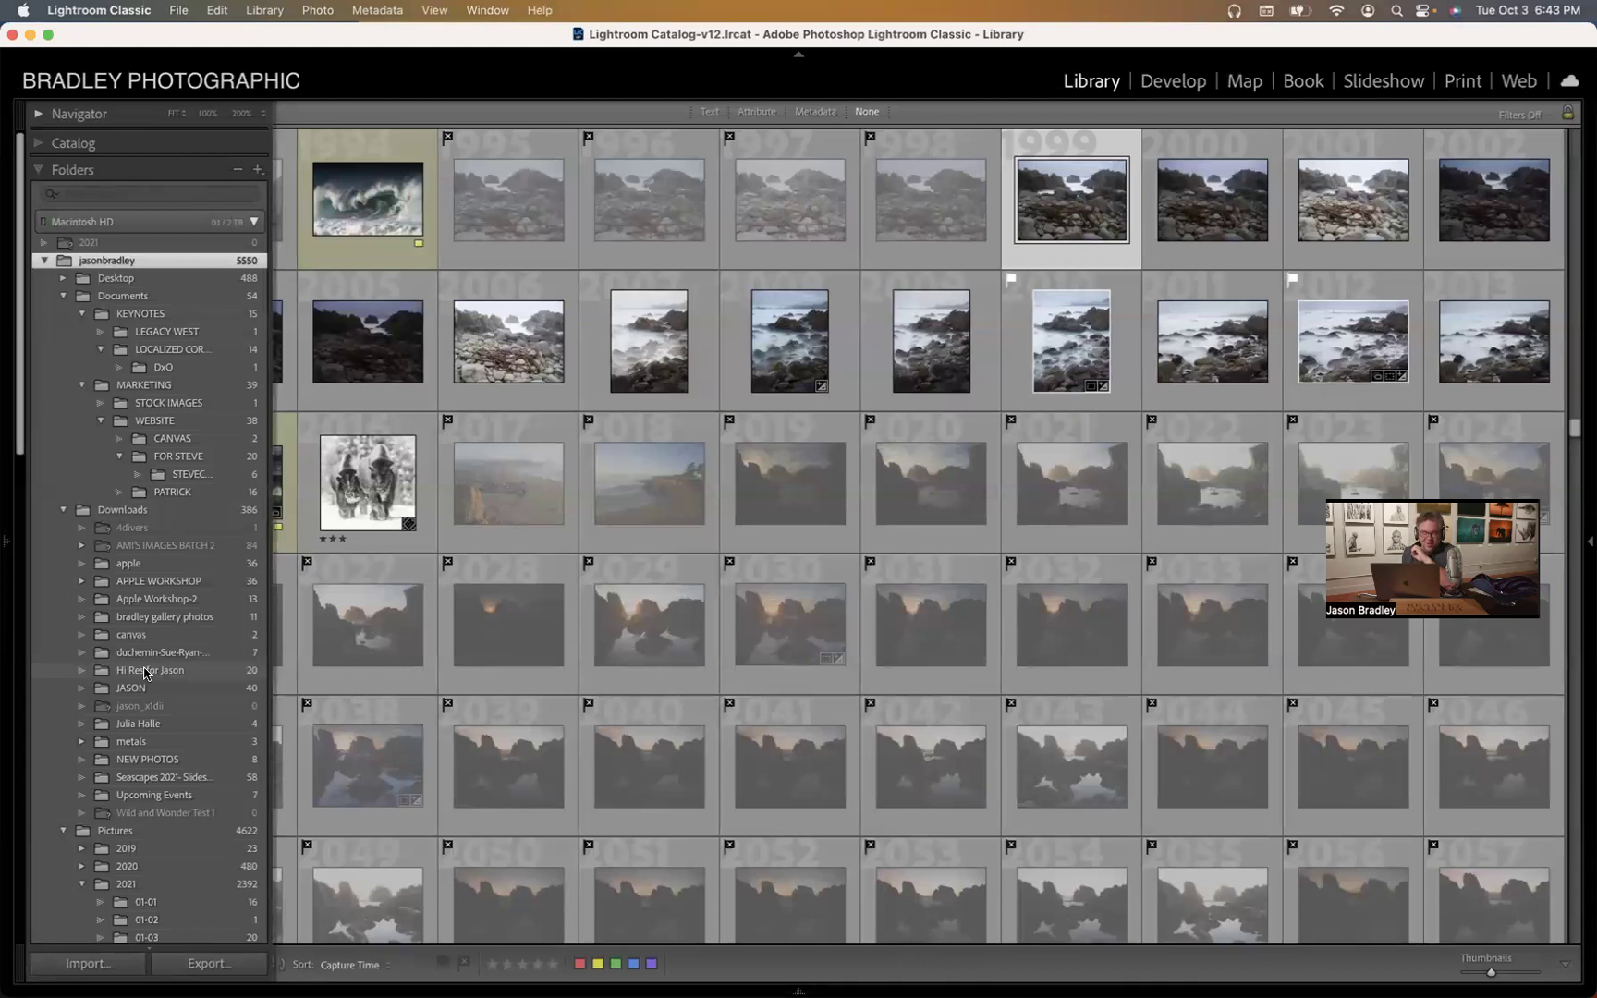
- Look through the home folder's subfolders and collapse the folder list
{"action": "scroll", "coordinate": [137, 763], "scroll_direction": "down", "scroll_amount": 3}
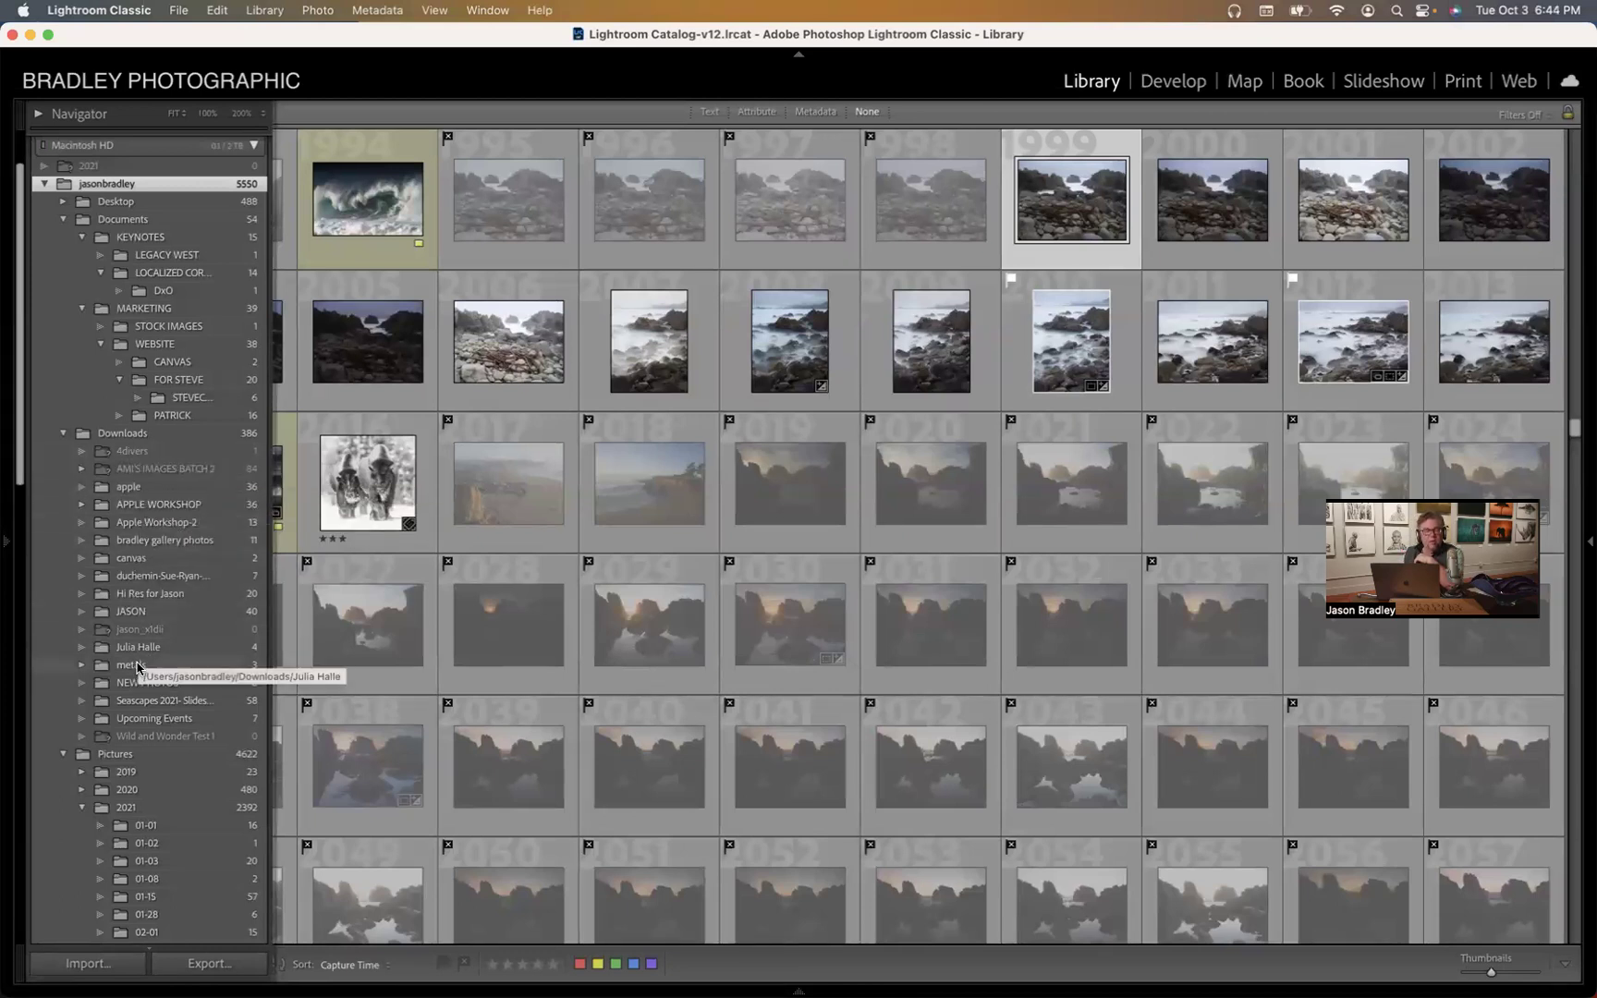
{"action": "scroll", "coordinate": [139, 398], "scroll_direction": "up", "scroll_amount": 3}
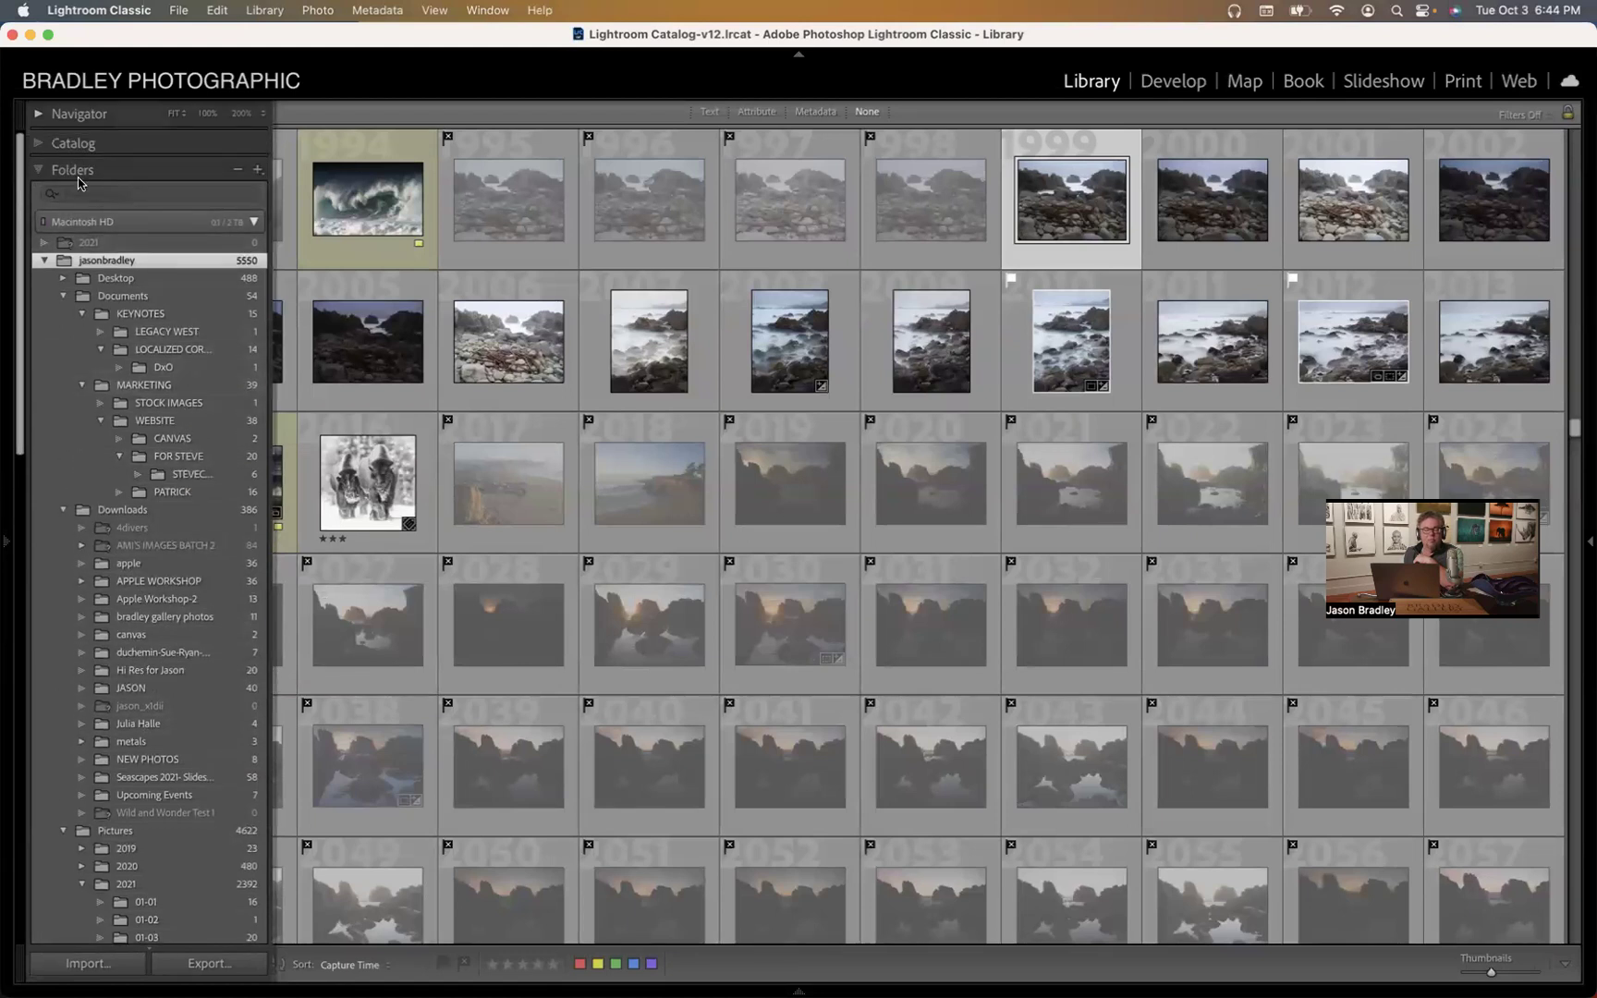
{"action": "left_click", "coordinate": [74, 171]}
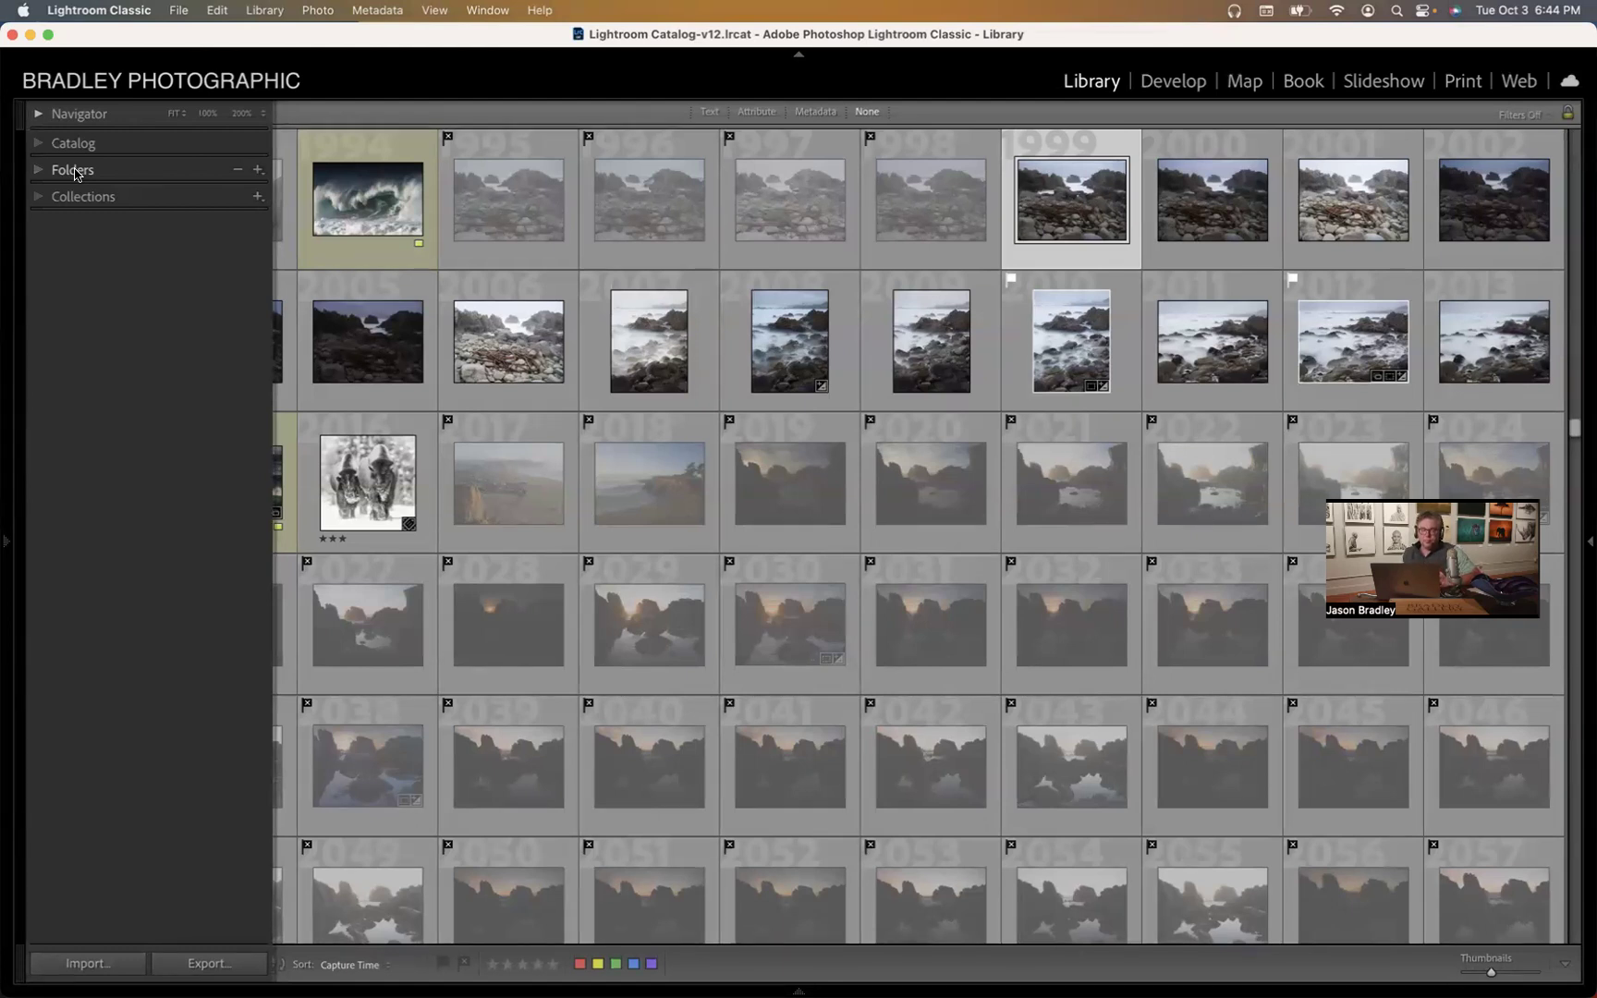
- Reopen the metadata filter and change its Keyword column back to Date
{"action": "left_click", "coordinate": [813, 112]}
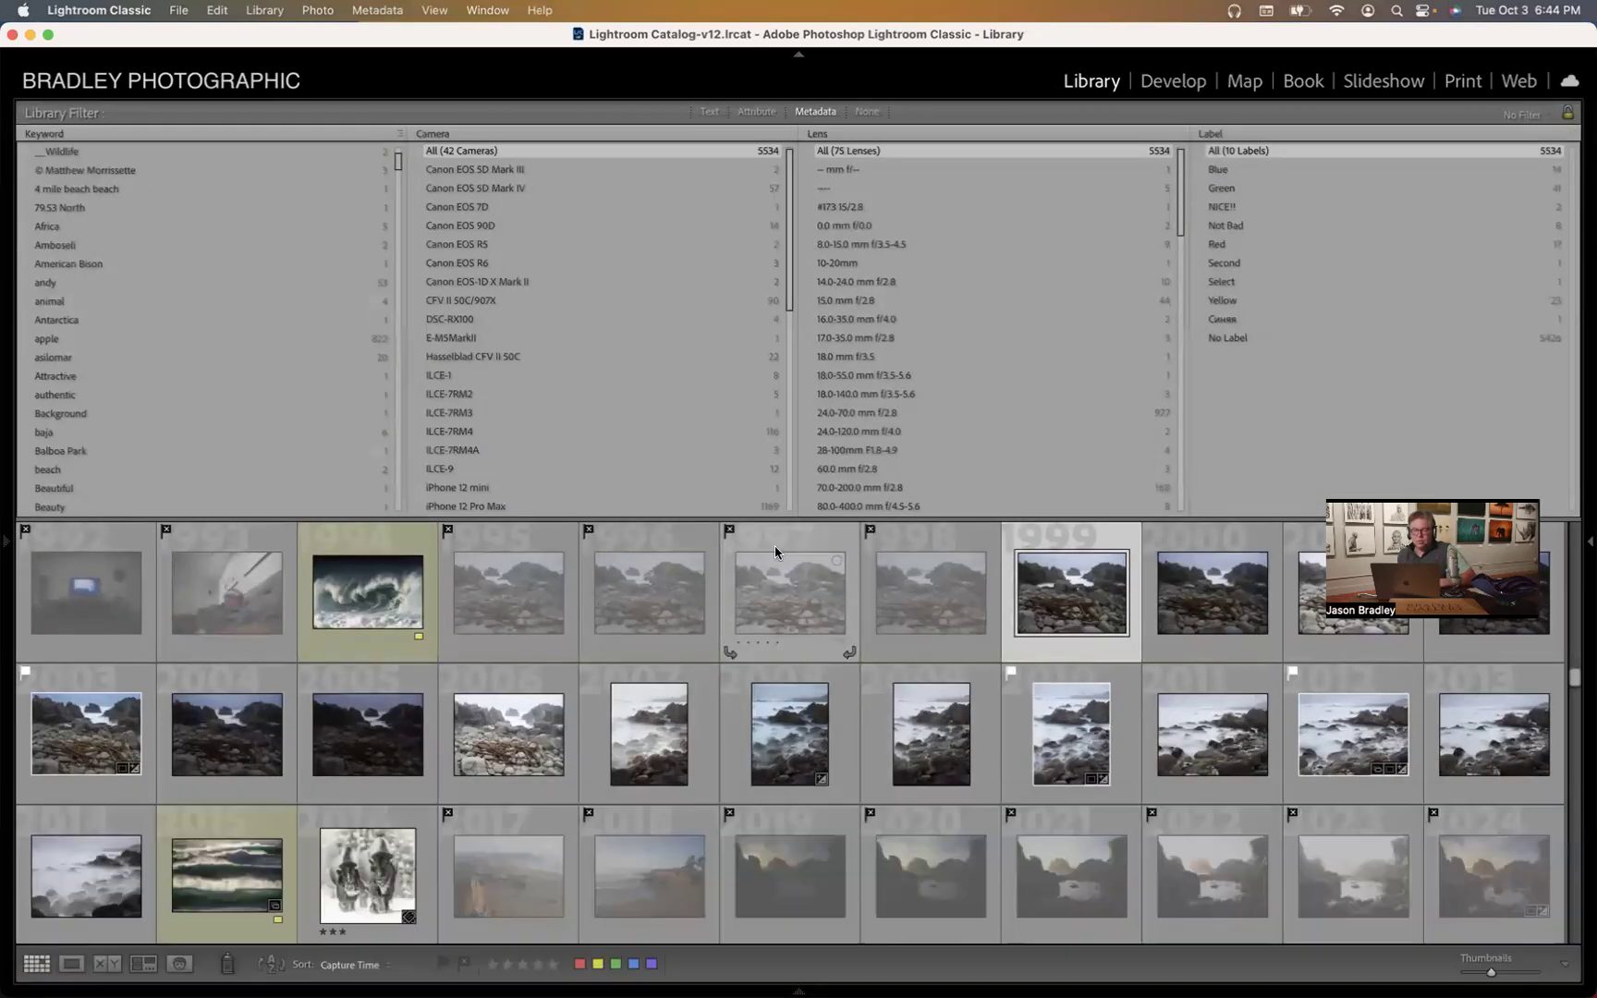
{"action": "left_click", "coordinate": [74, 135]}
{"action": "scroll", "coordinate": [71, 28], "scroll_direction": "up", "scroll_amount": 2}
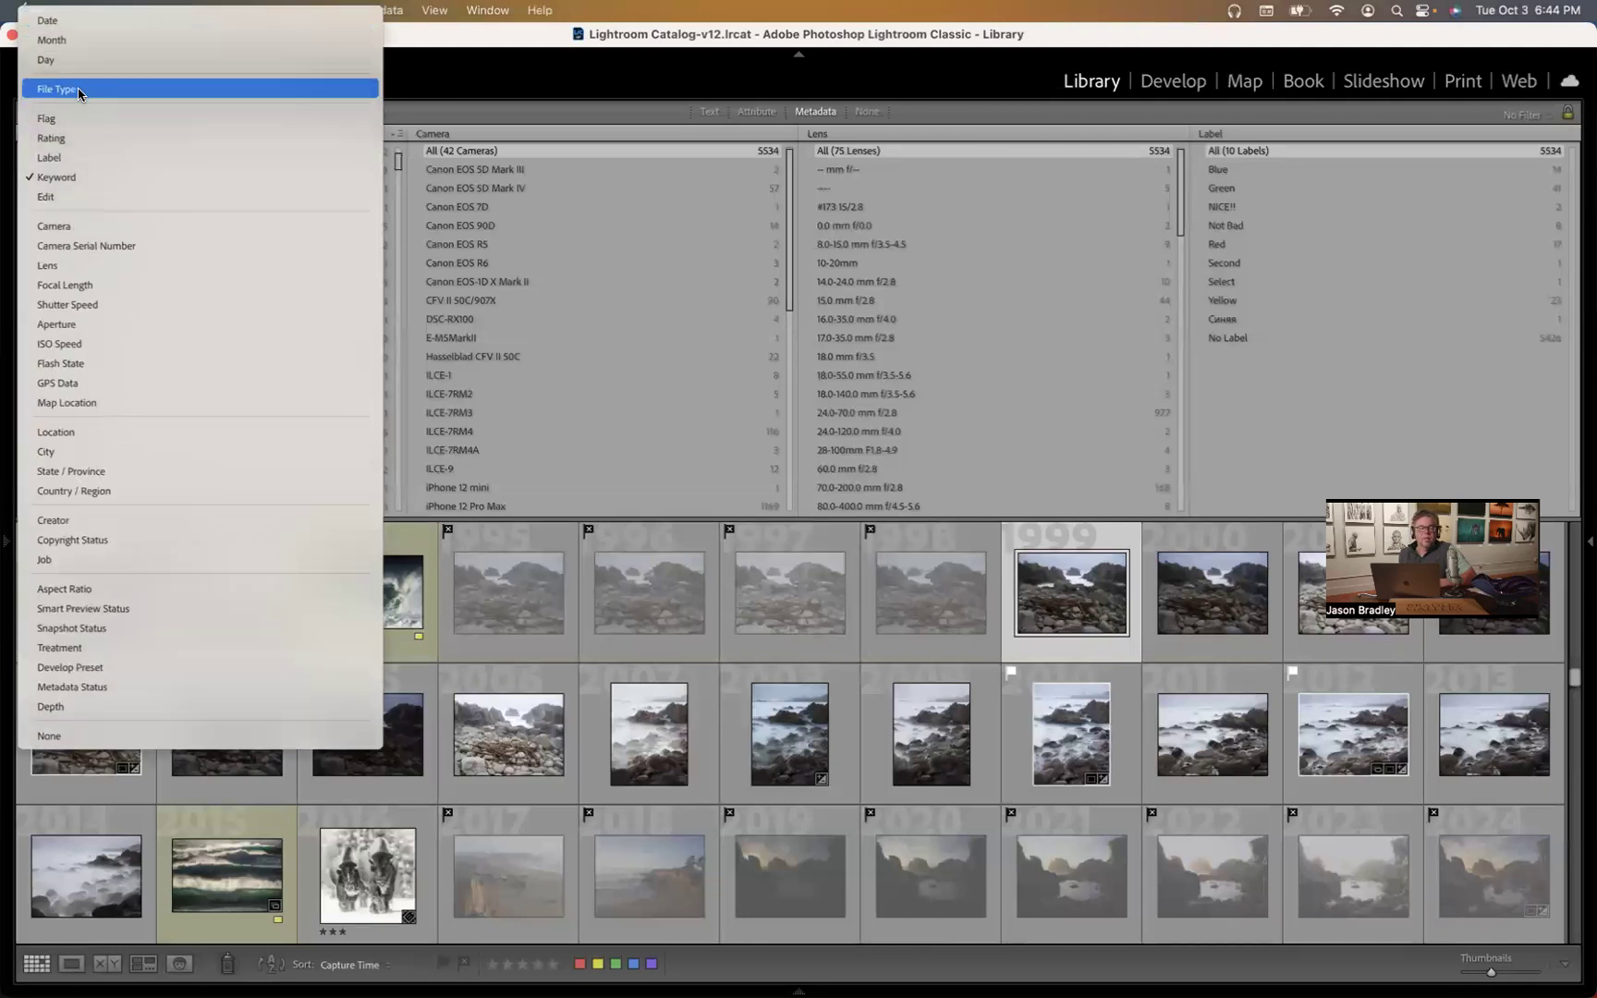
{"action": "left_click", "coordinate": [72, 26]}
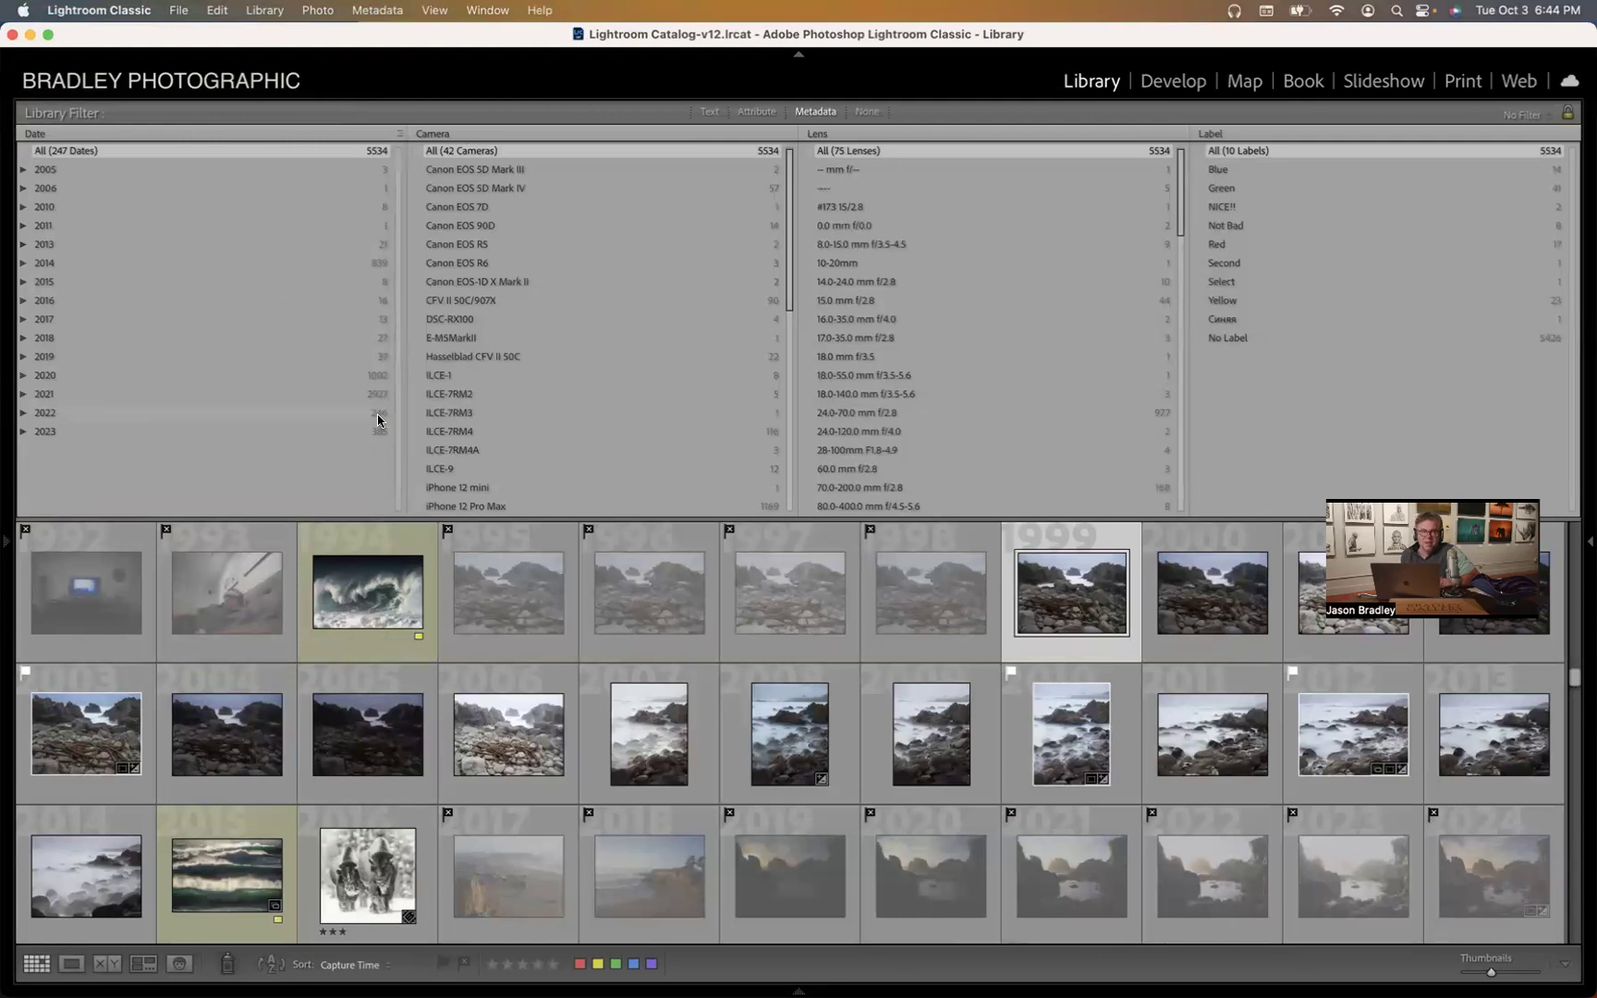
- Filter the photos by date to the years 2020, 2021, 2022 and 2023
{"action": "left_click", "coordinate": [303, 413]}
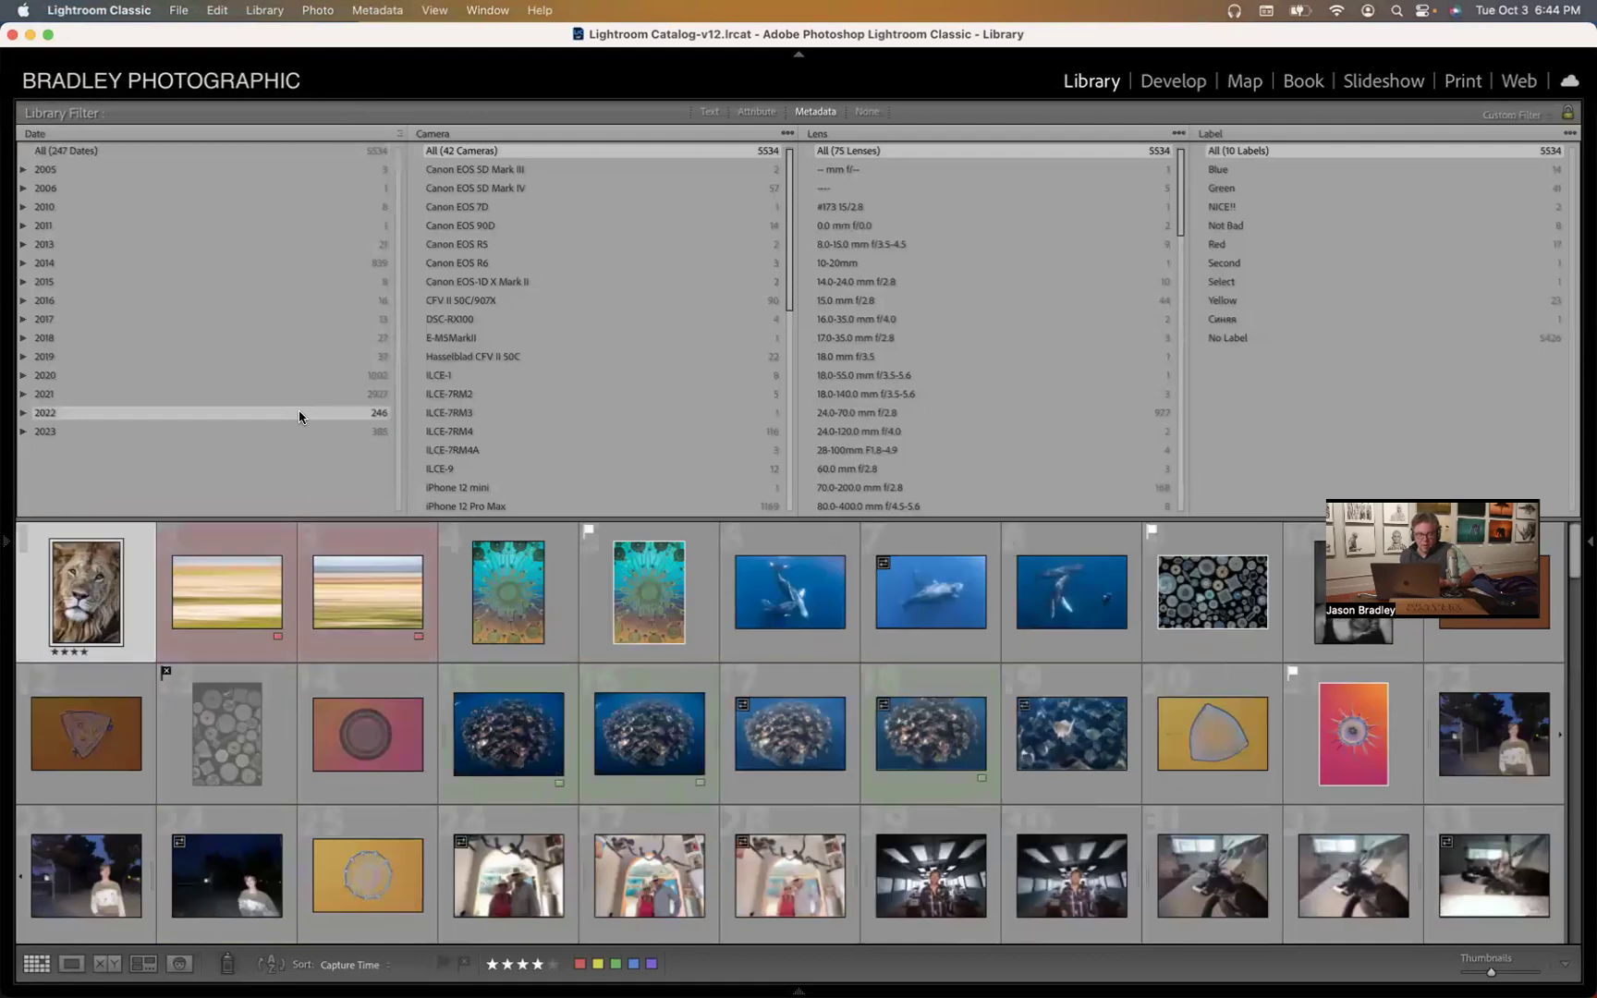
{"action": "left_click", "coordinate": [253, 432], "text": "super"}
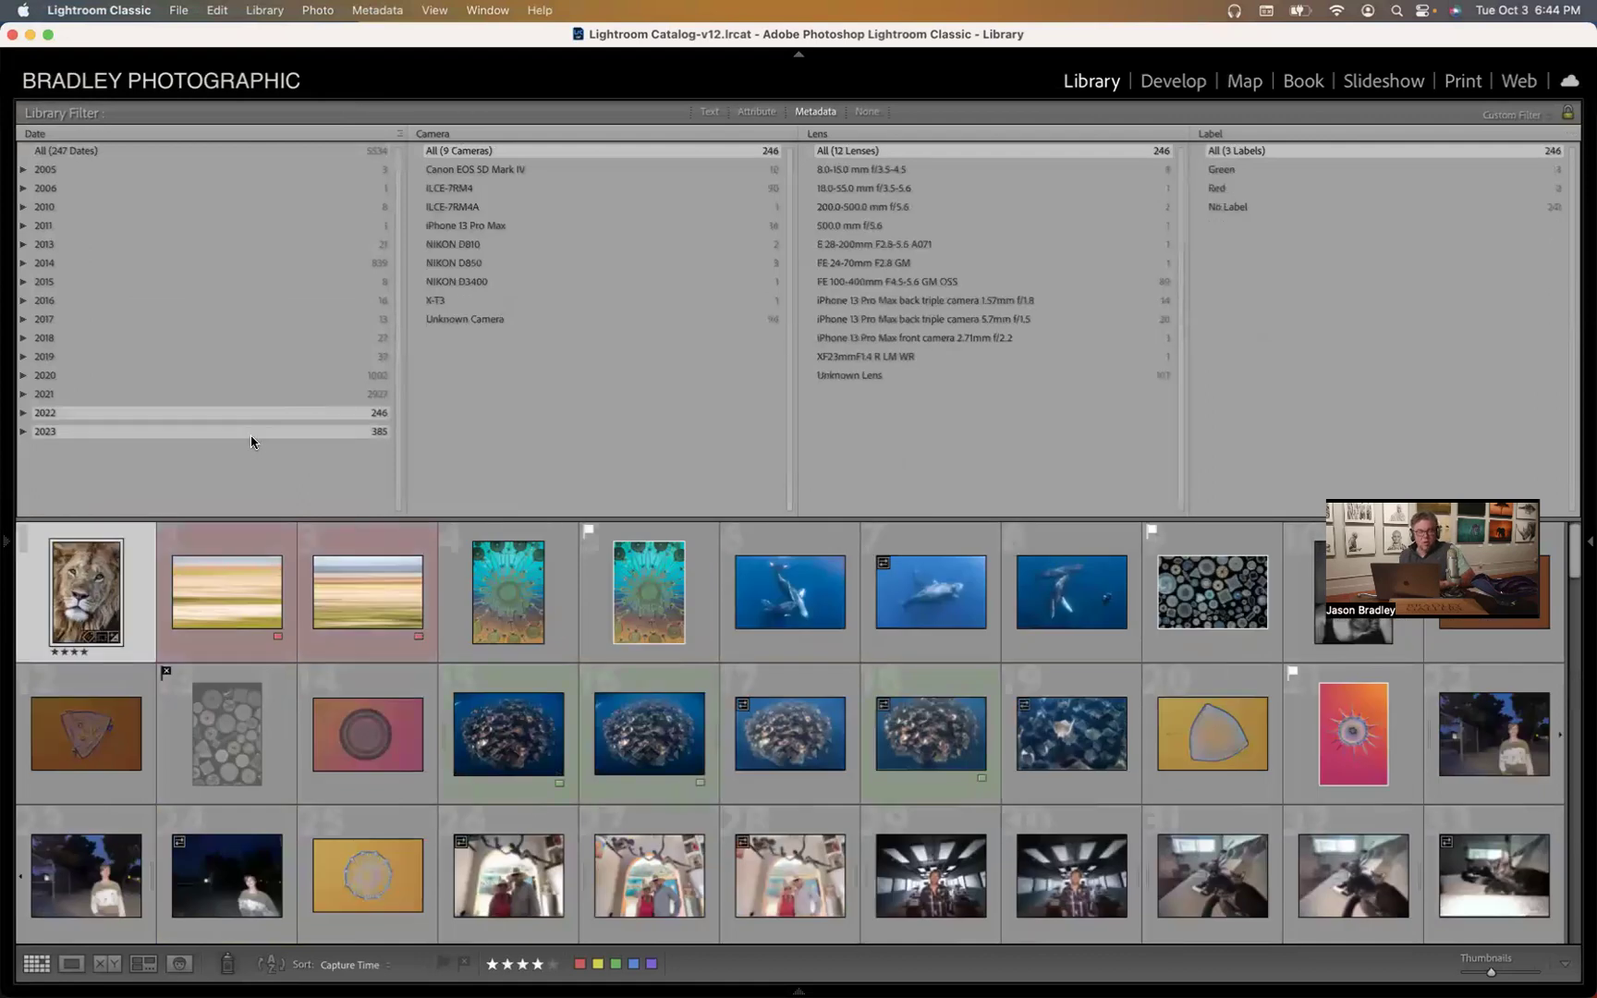
{"action": "left_click", "coordinate": [126, 394], "text": "super"}
{"action": "left_click", "coordinate": [115, 376], "text": "super"}
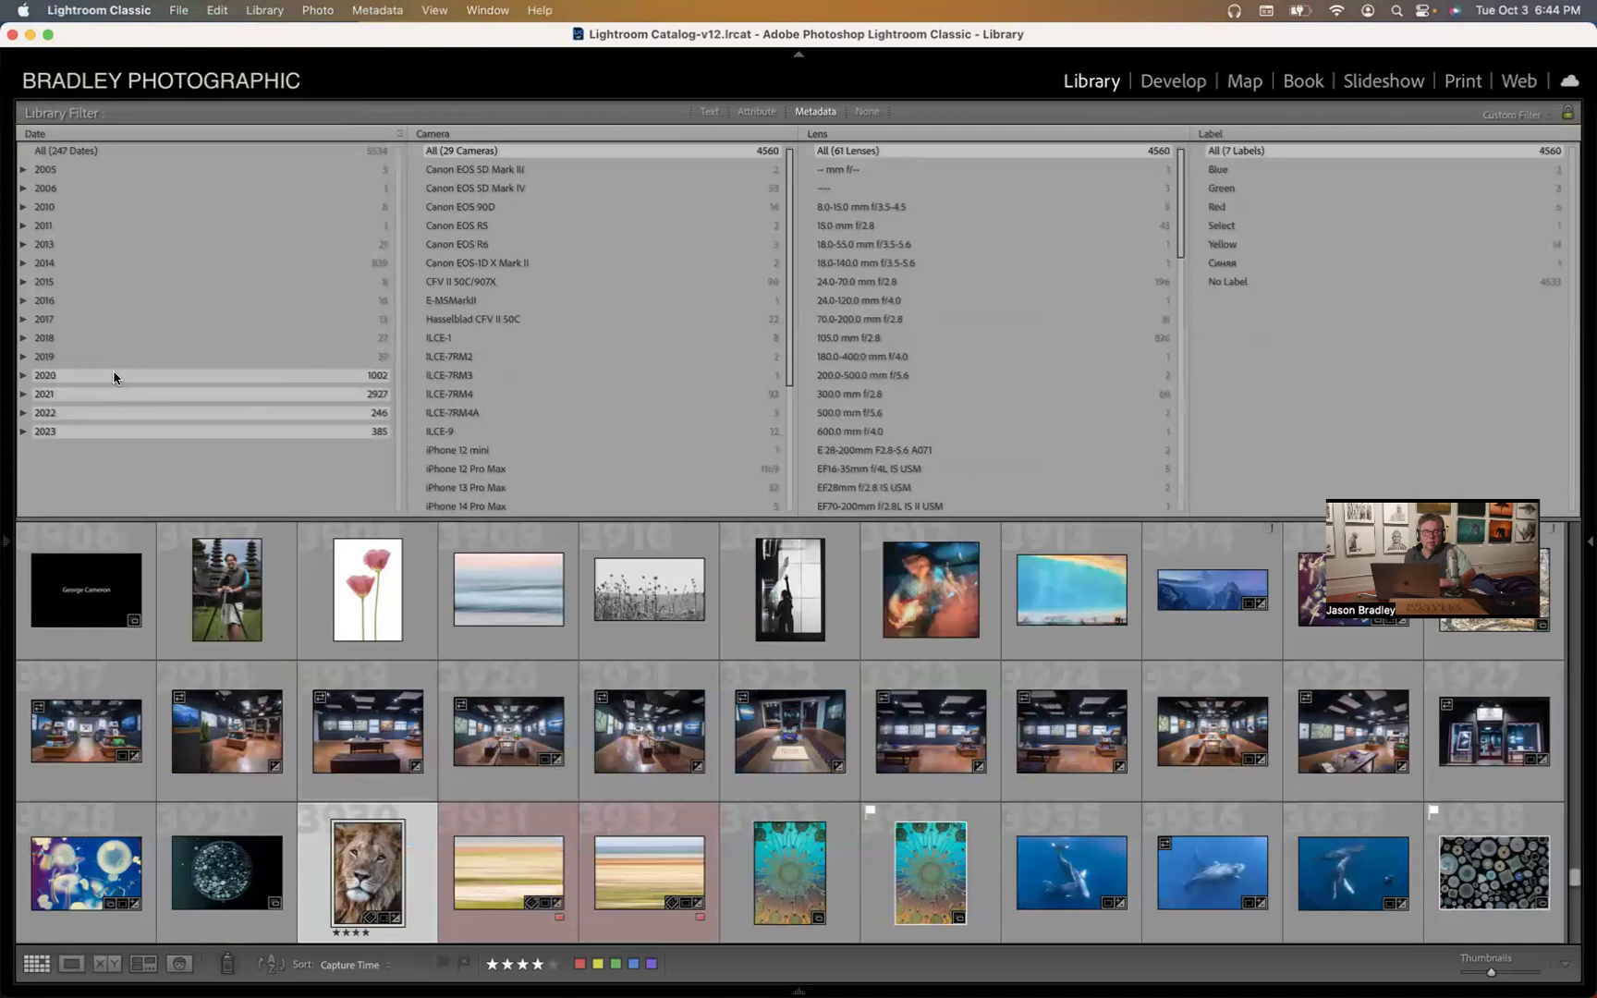
- Review the criteria available for the Camera column without changing it, and turn the library filter off
{"action": "left_click", "coordinate": [461, 135]}
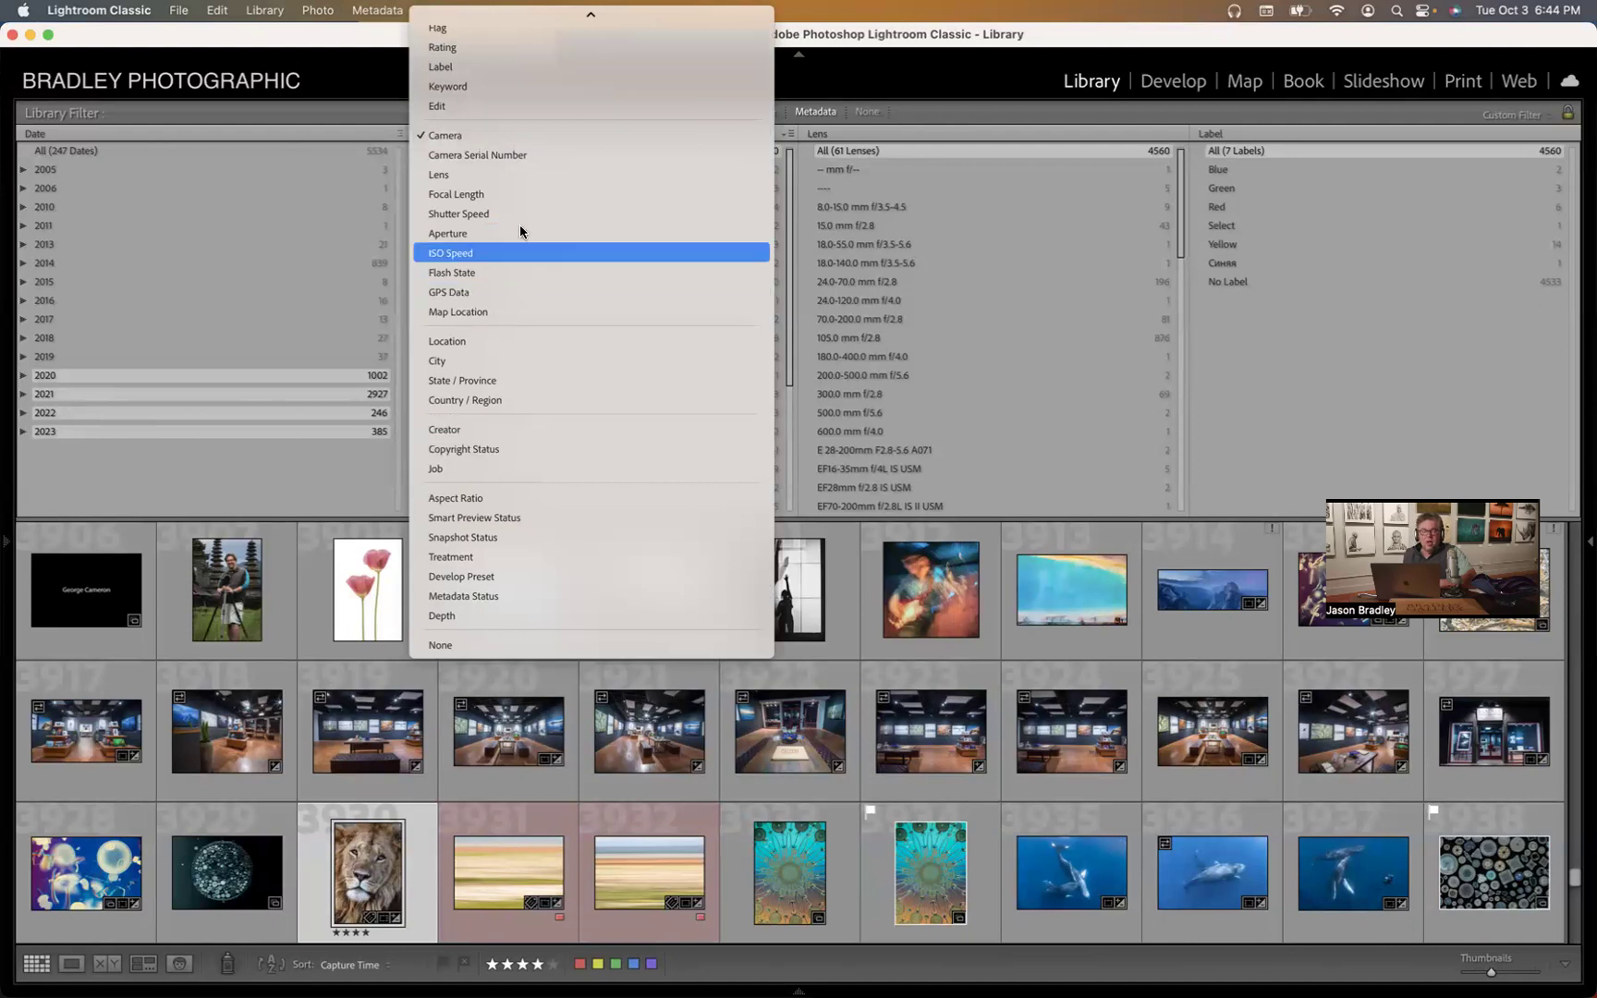
{"action": "scroll", "coordinate": [520, 232], "scroll_direction": "up", "scroll_amount": 3}
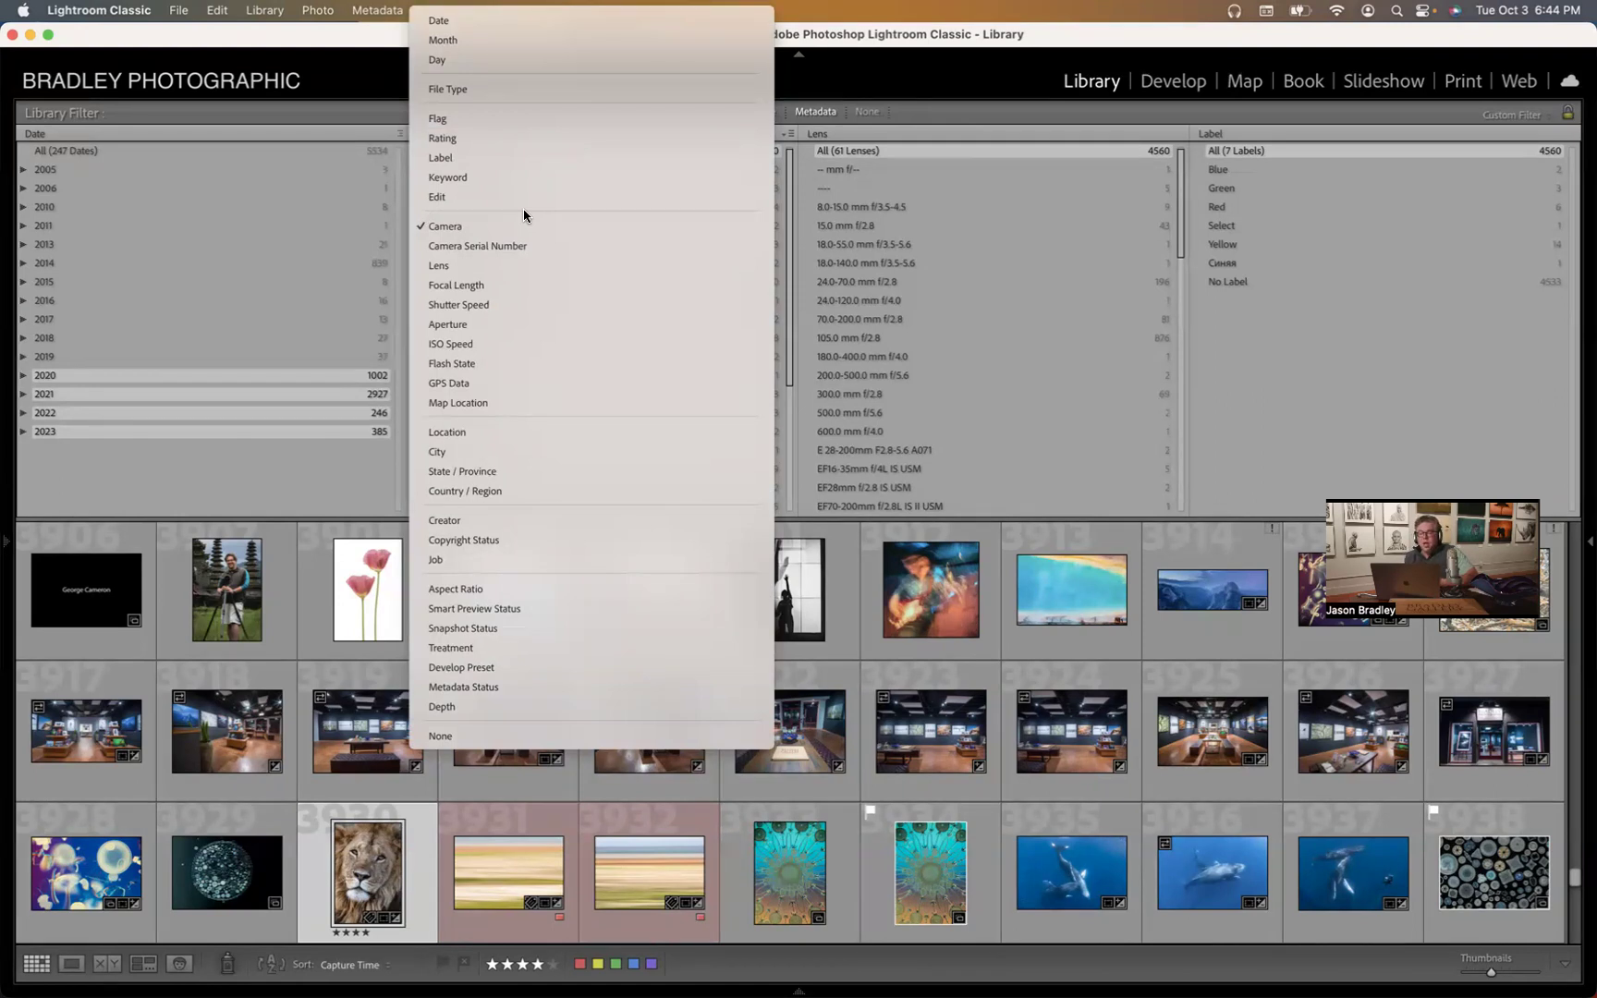
{"action": "left_click", "coordinate": [1021, 275]}
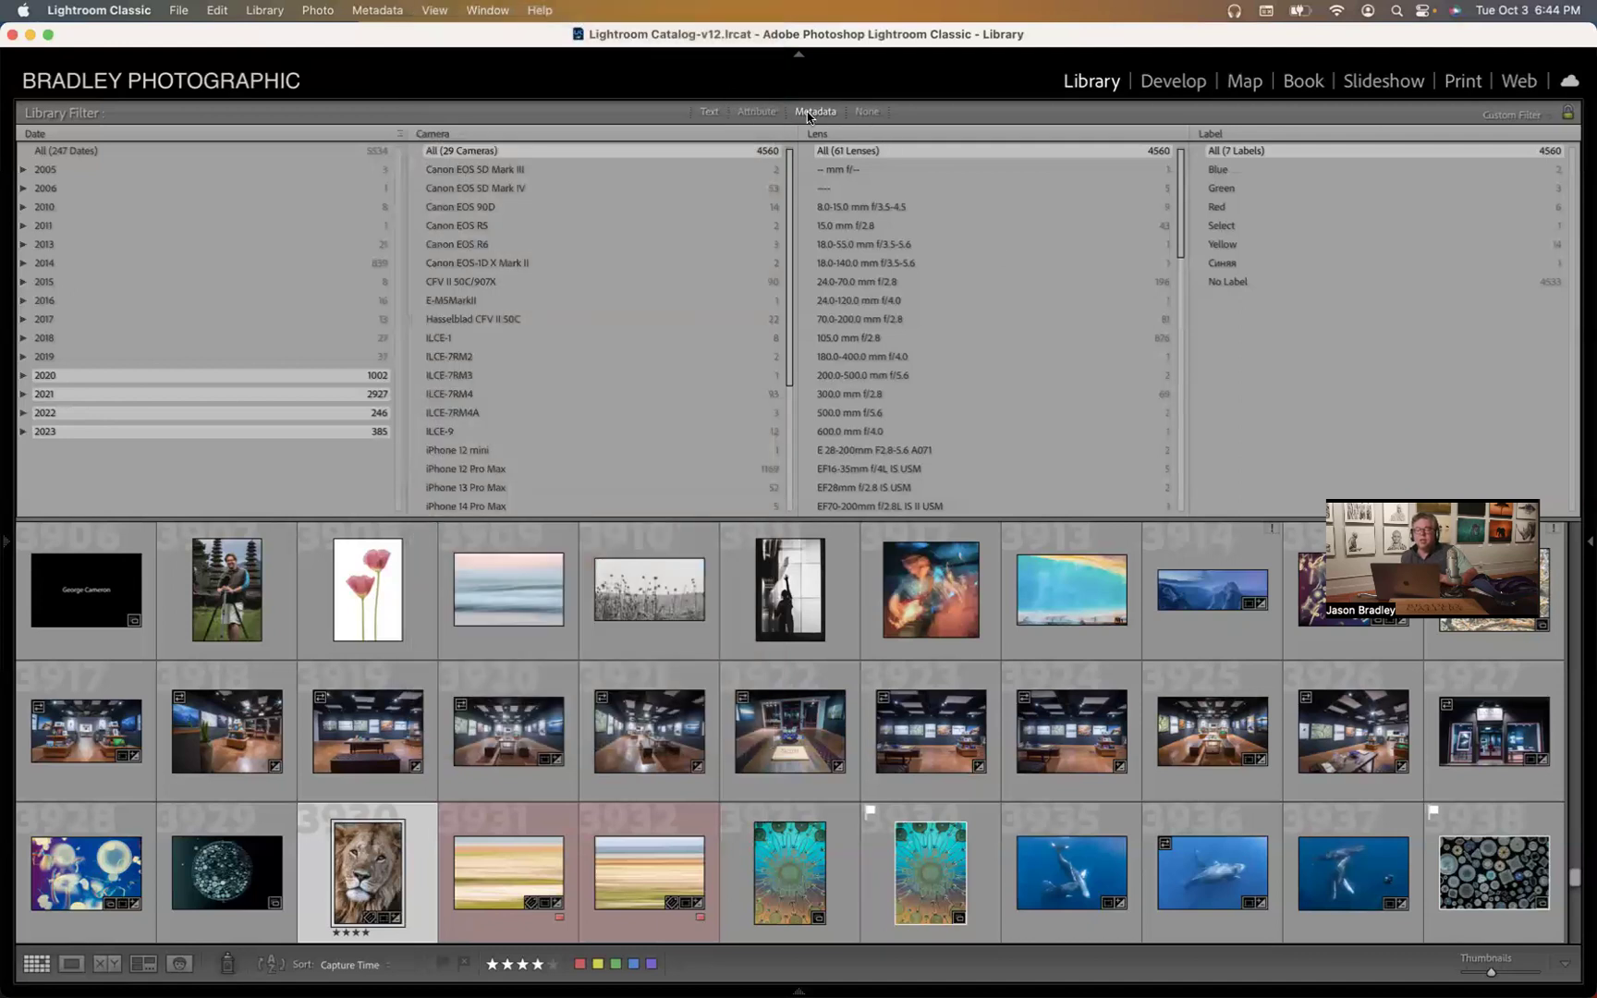
{"action": "left_click", "coordinate": [867, 112]}
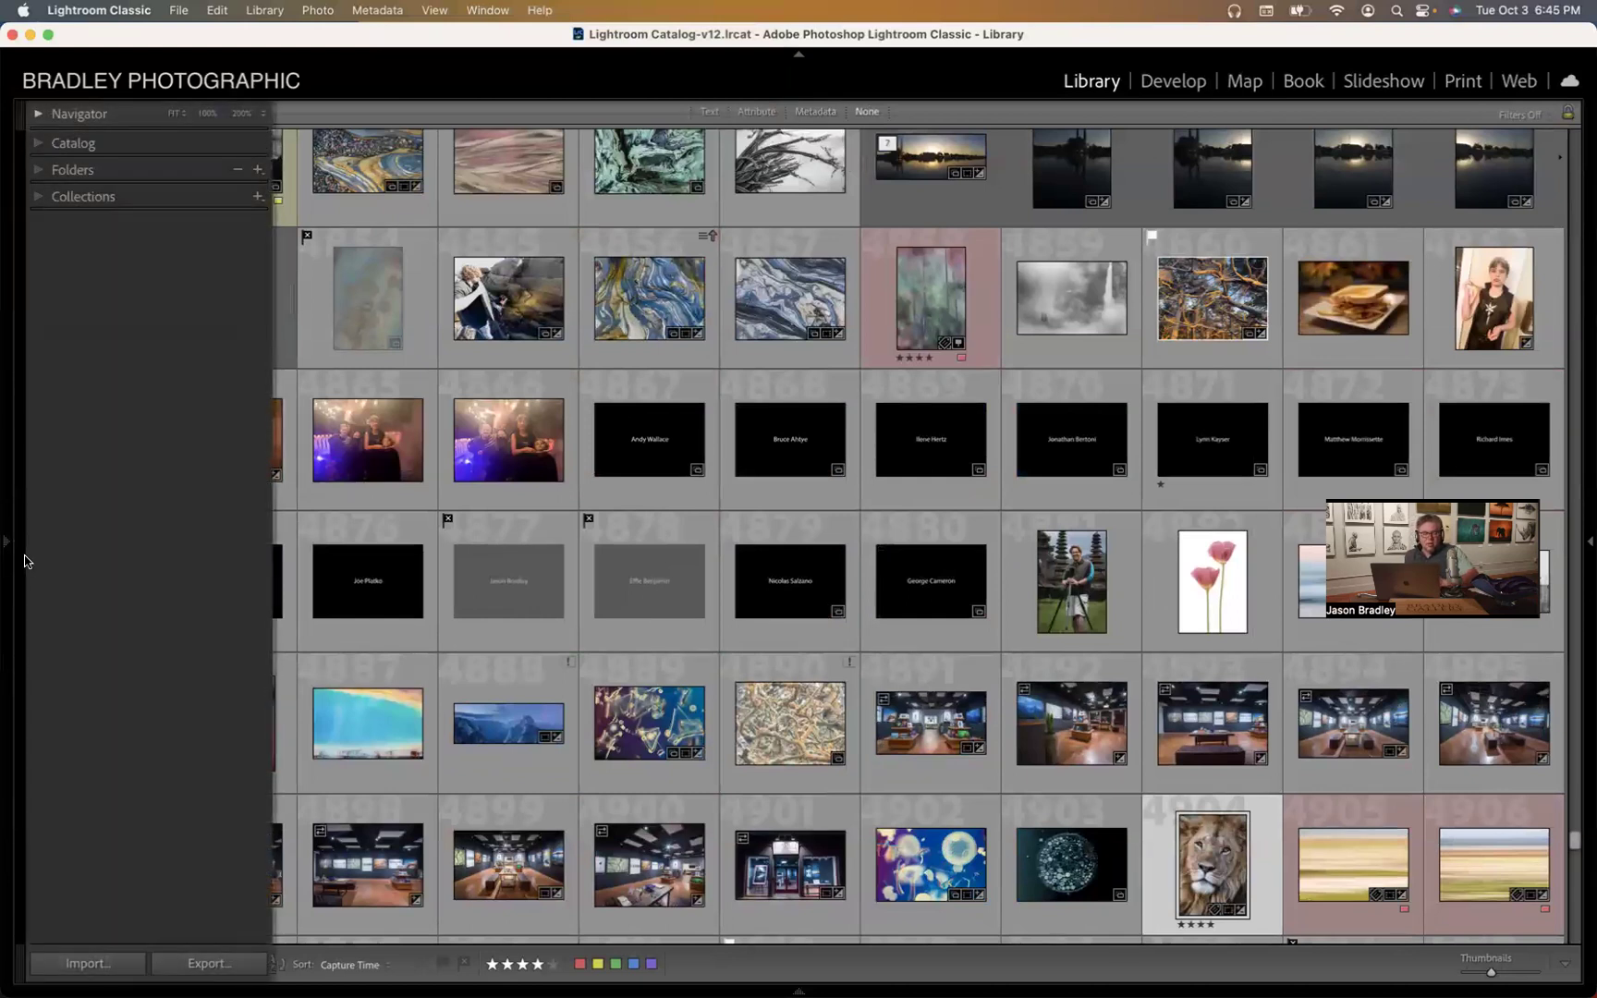
- Select the consecutive microscope photos from number 4964 to number 4977 in the grid
{"action": "scroll", "coordinate": [563, 626], "scroll_direction": "down", "scroll_amount": 20}
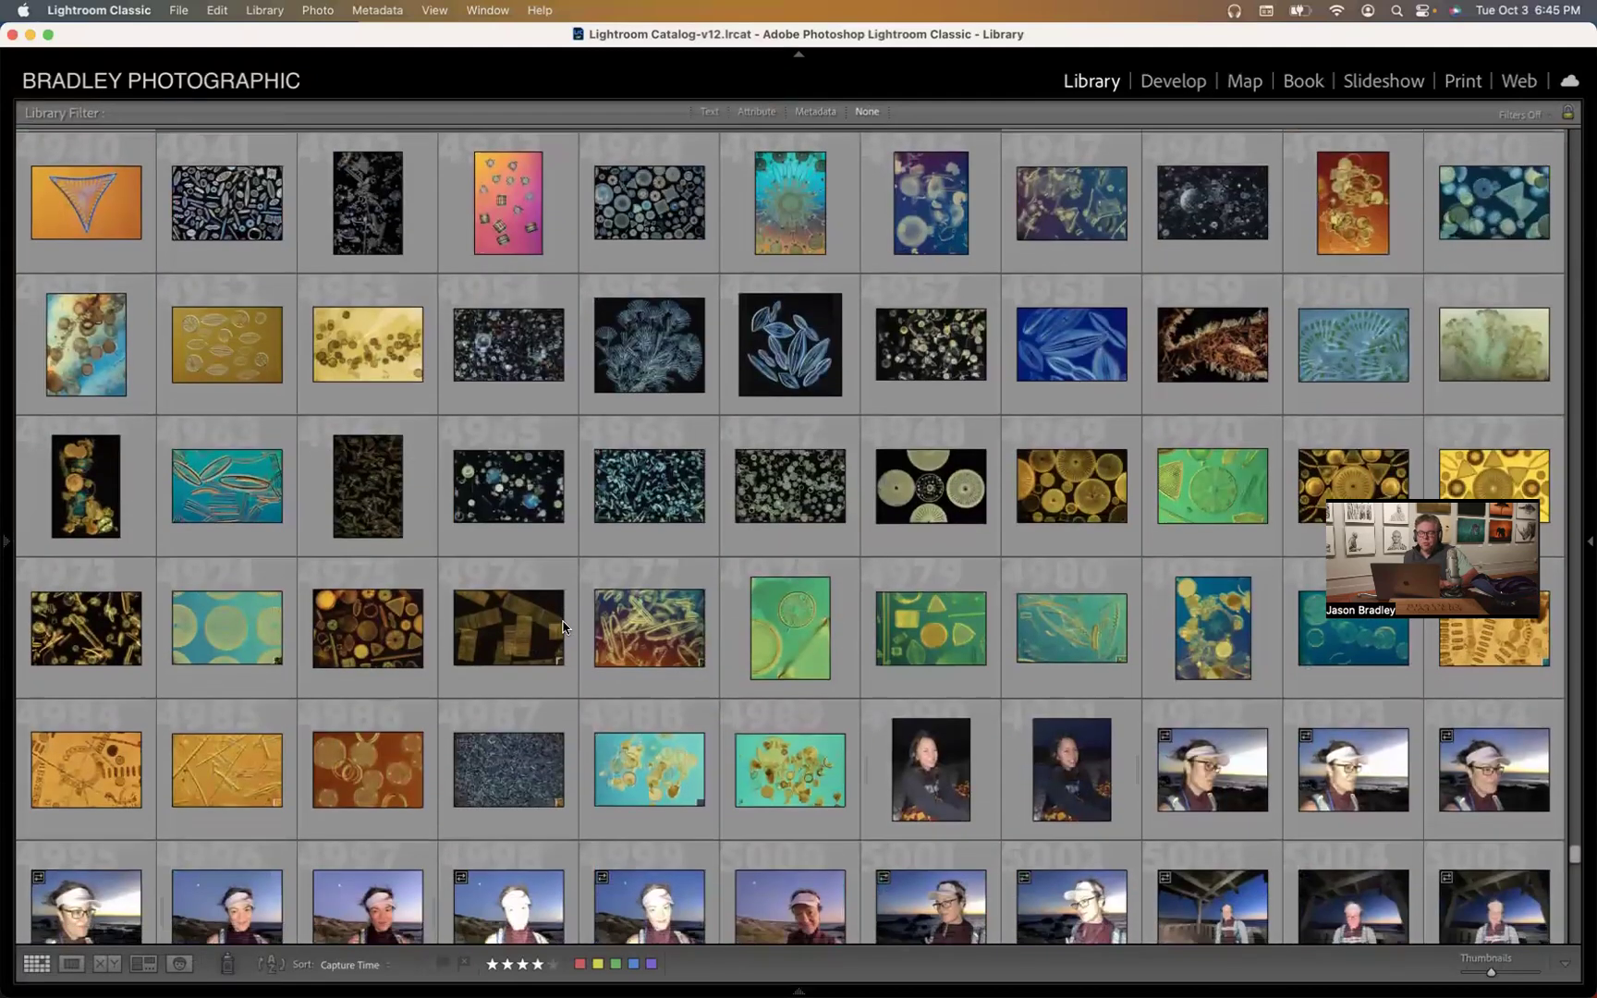
{"action": "left_click", "coordinate": [374, 500]}
{"action": "left_click", "coordinate": [644, 626], "text": "shift"}
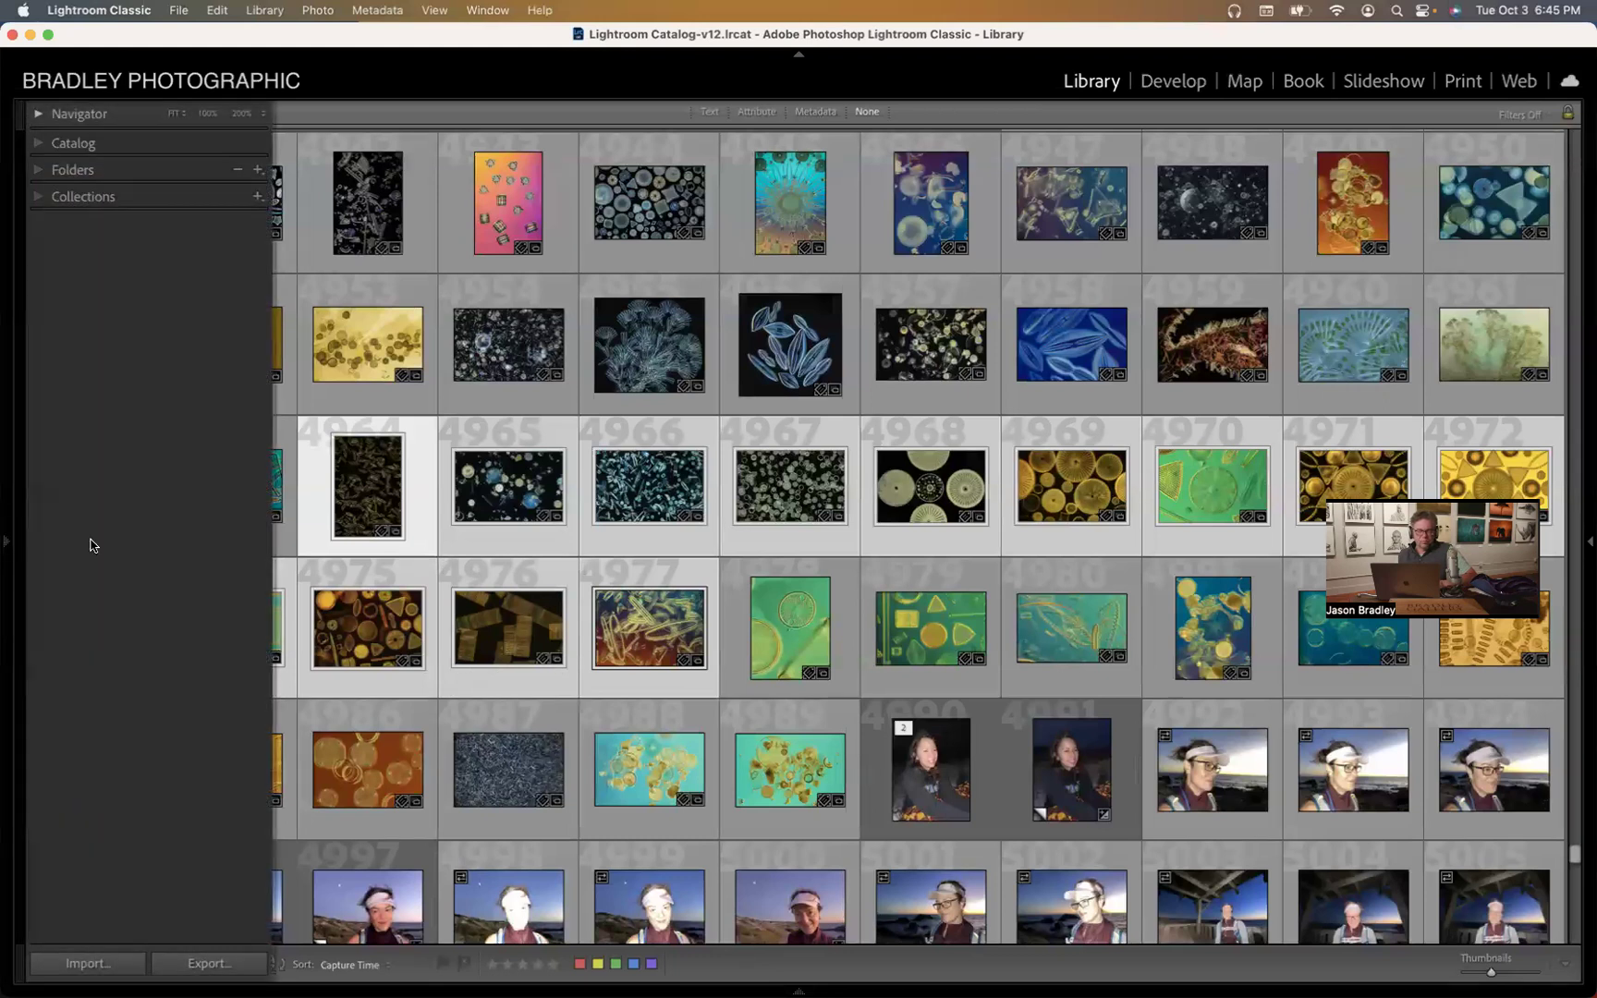
- Select only the teal microscope photo number 4963 and keep the folders and collections panels permanently shown
{"action": "left_click", "coordinate": [254, 488]}
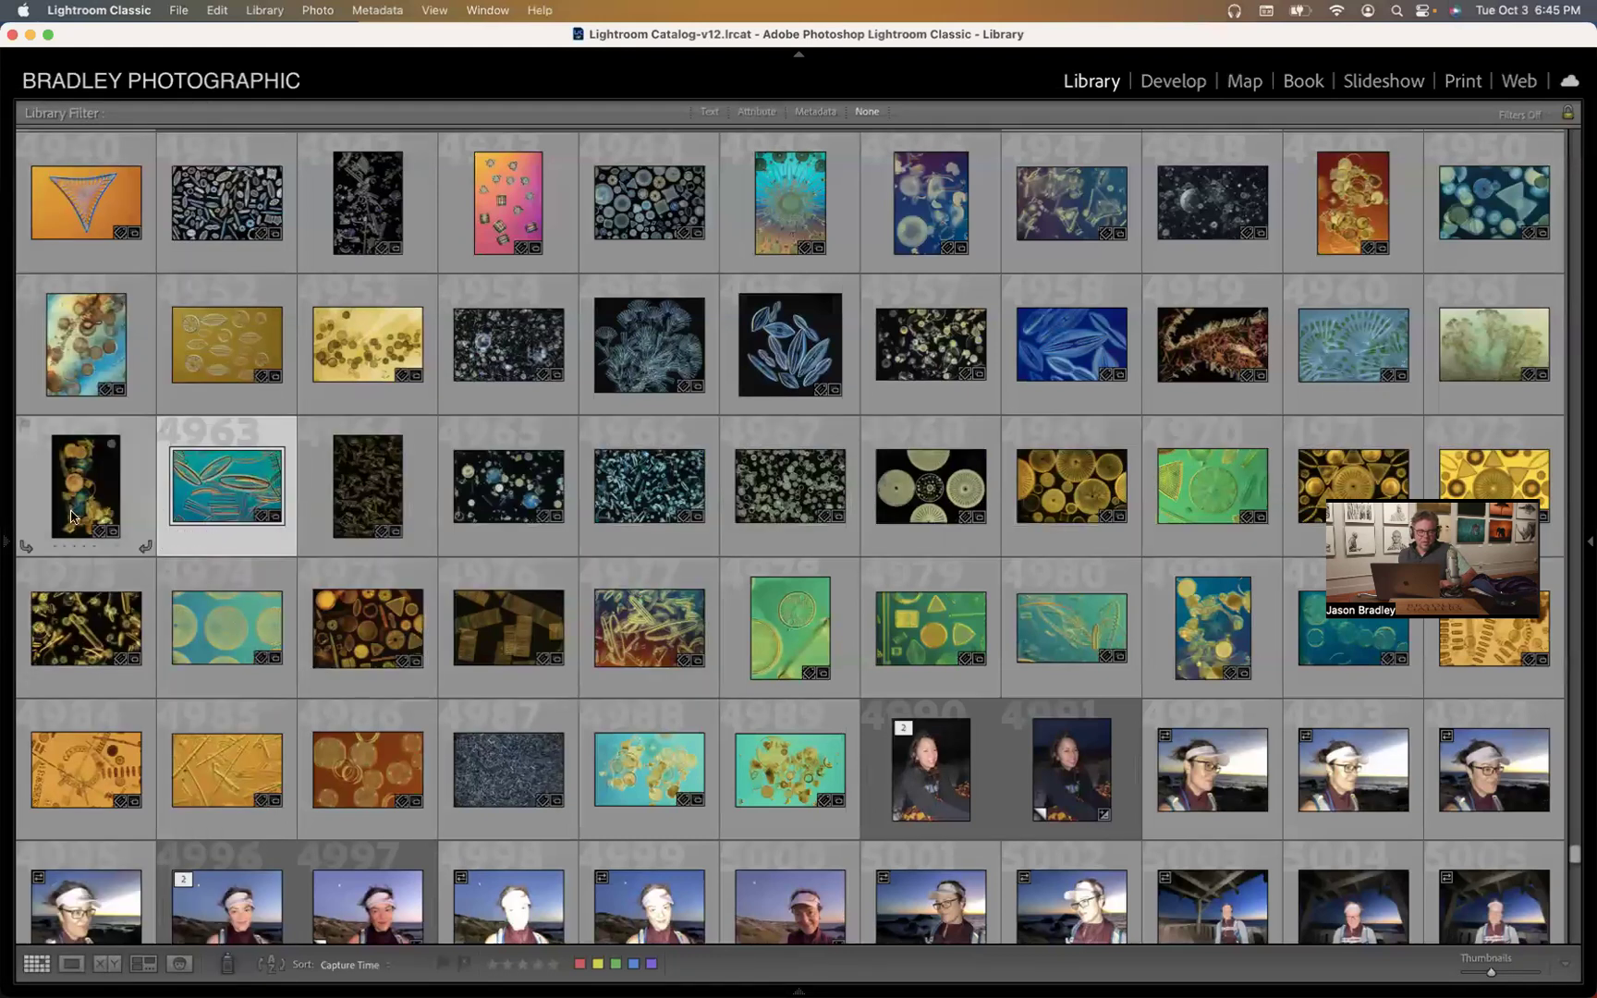
{"action": "left_click", "coordinate": [9, 545]}
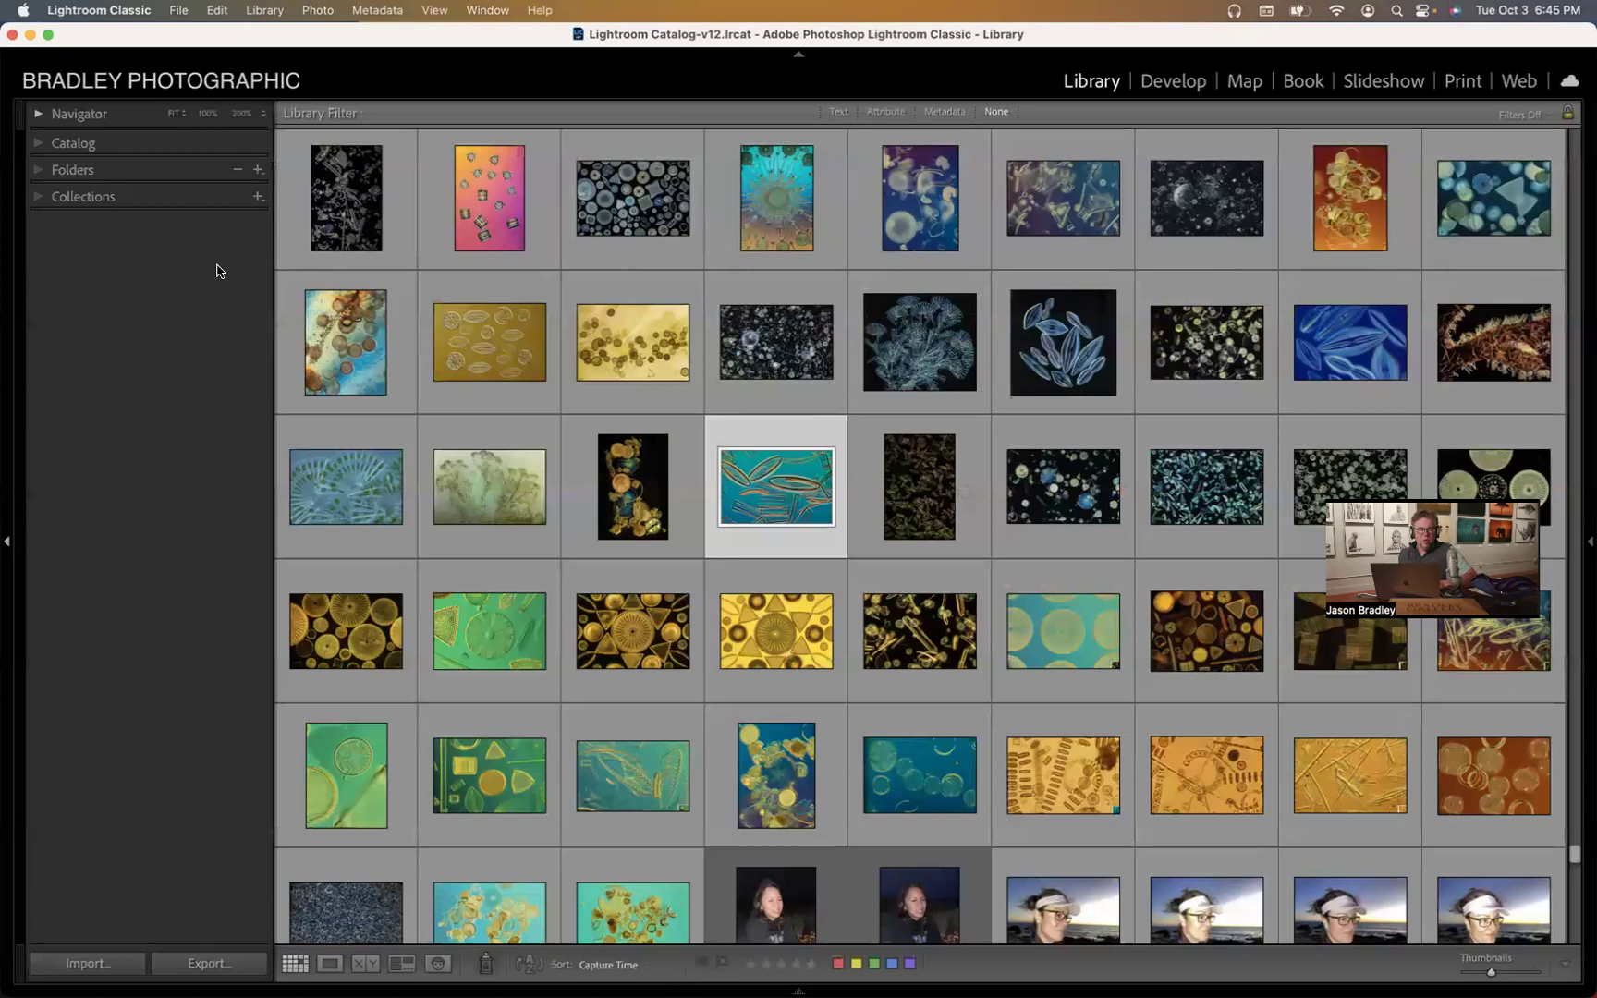
- Try setting up a new collection from the selected photo, naming it For Slideshow and renaming it For Print, and cancel its creation
{"action": "left_click", "coordinate": [258, 196]}
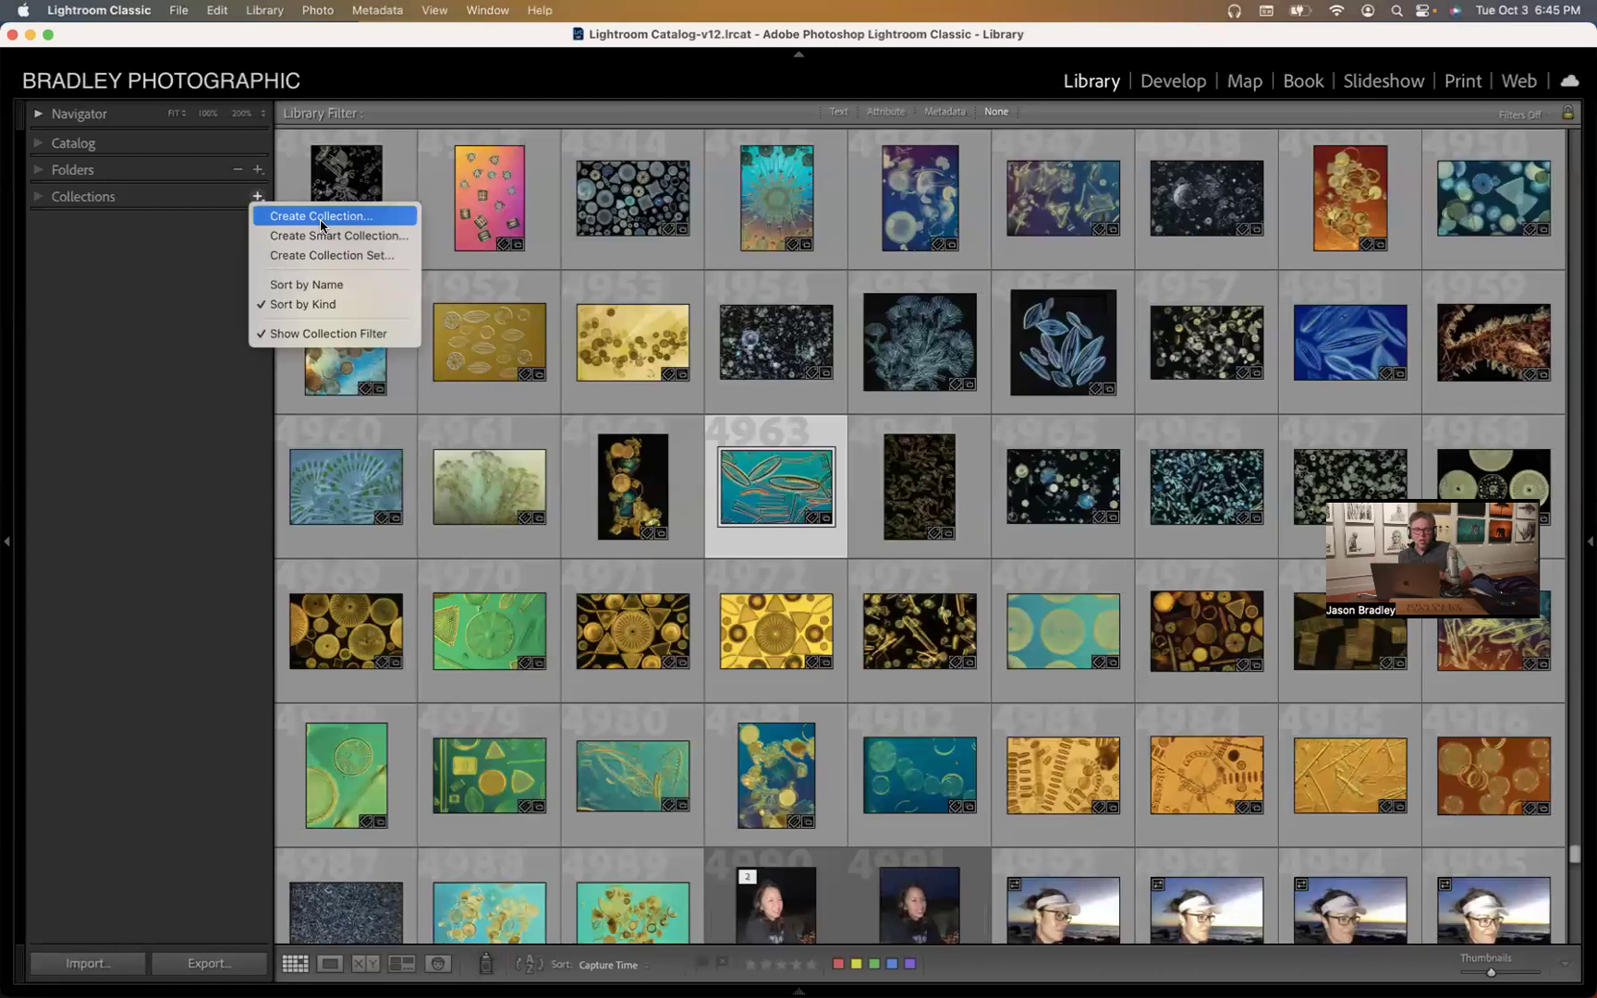
{"action": "left_click", "coordinate": [322, 218]}
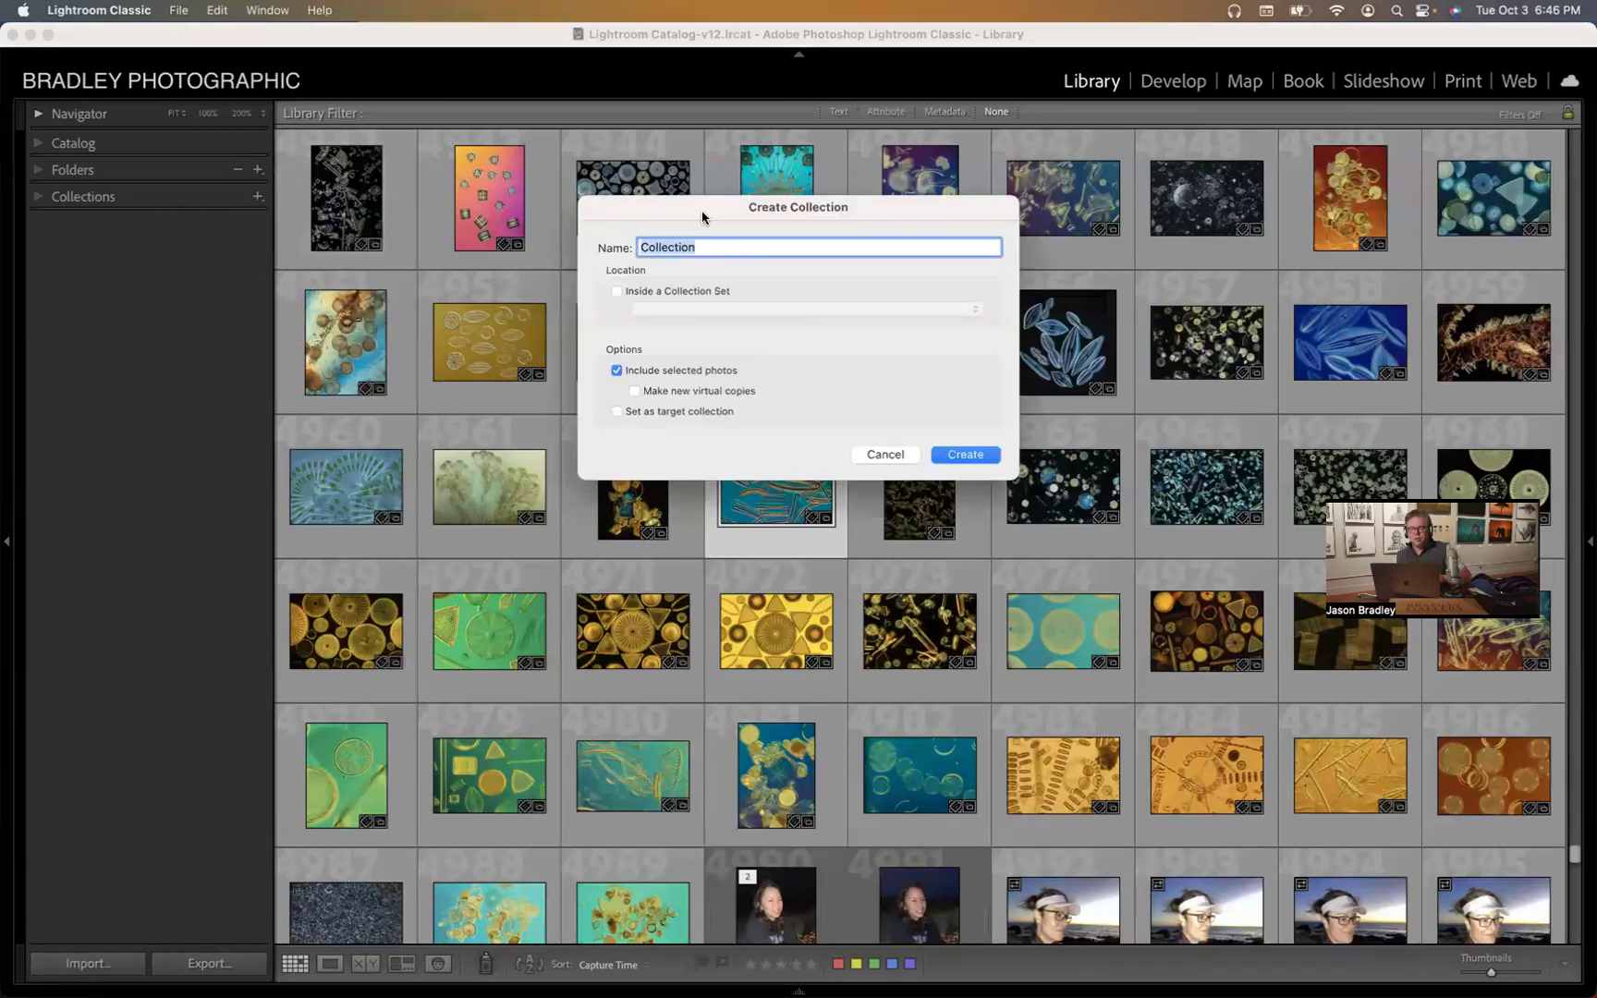
{"action": "type", "text": "For Slideshow"}
{"action": "key", "text": "BackSpace"}
{"action": "key", "text": "BackSpace"}
{"action": "key", "text": "BackSpace"}
{"action": "key", "text": "BackSpace"}
{"action": "key", "text": "BackSpace"}
{"action": "key", "text": "BackSpace"}
{"action": "key", "text": "BackSpace"}
{"action": "key", "text": "BackSpace"}
{"action": "type", "text": "Print"}
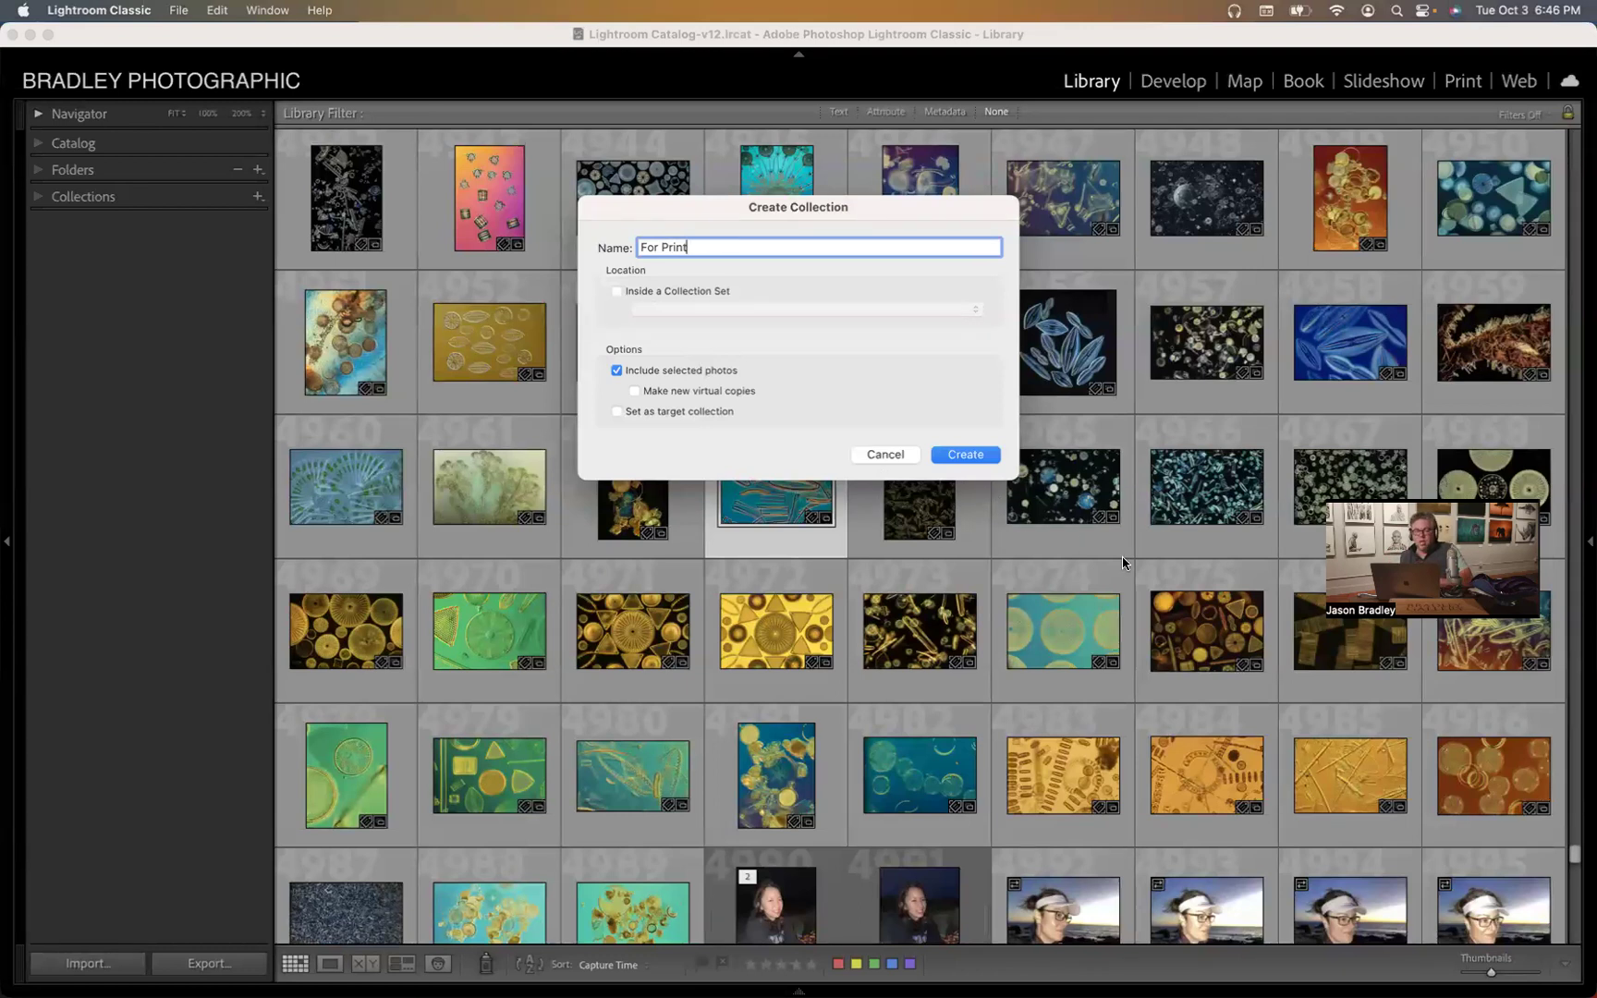
{"action": "left_click", "coordinate": [895, 459]}
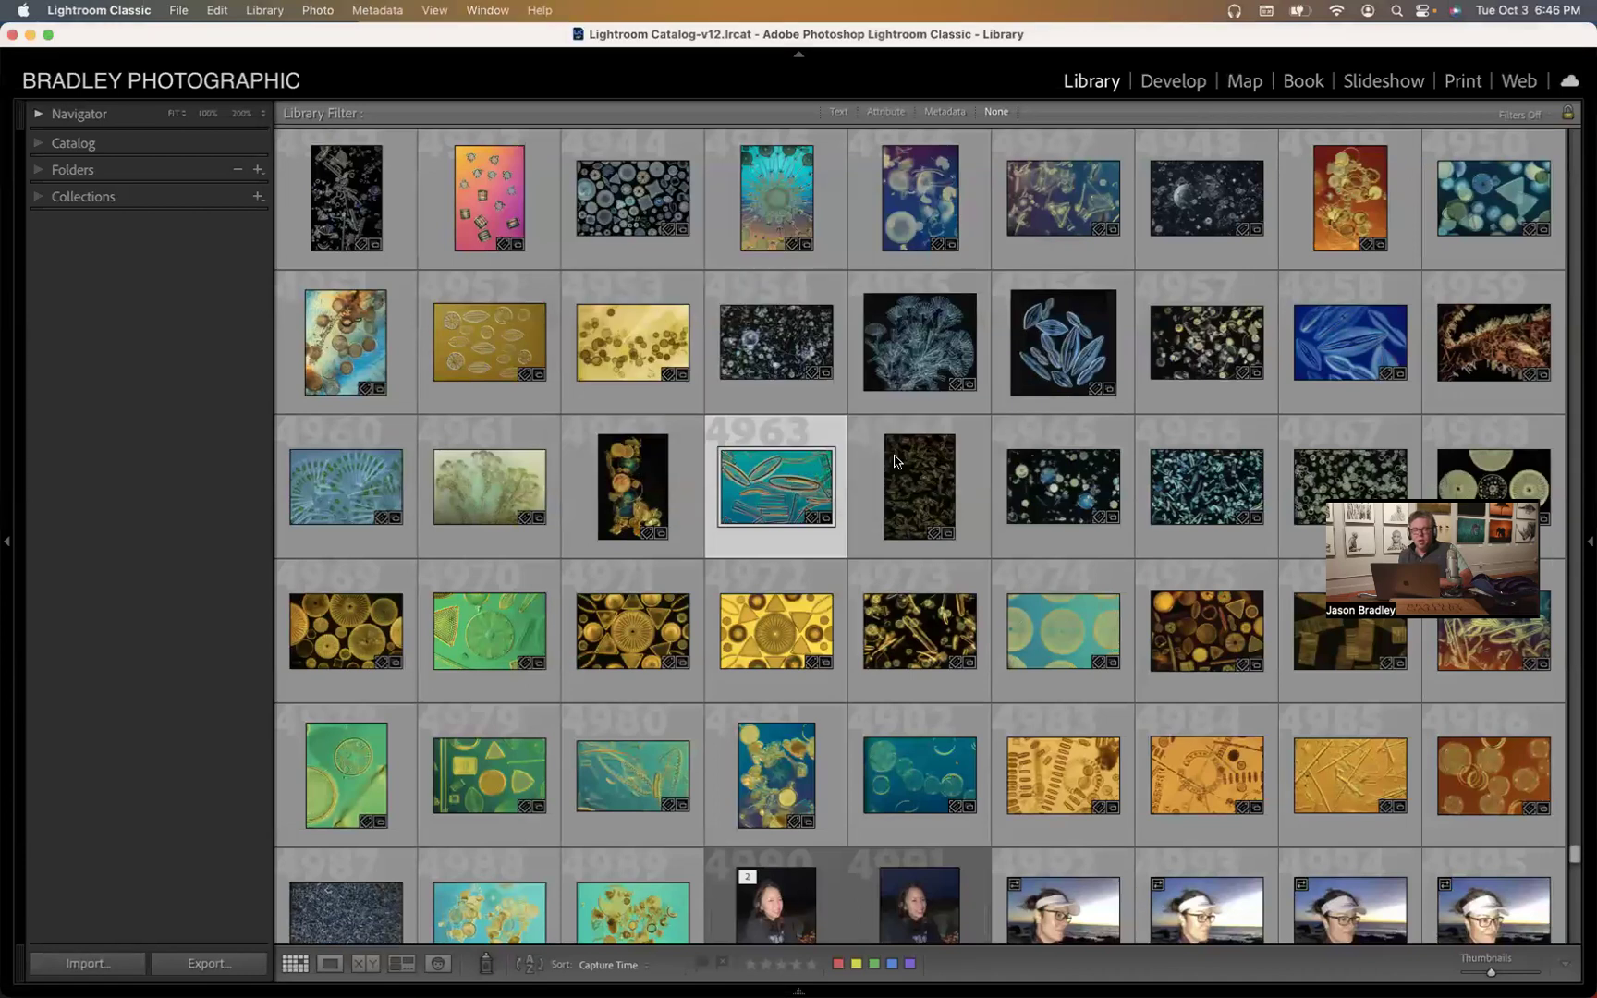
- Start a new smart collection and set its rule to Pick Flag is rejected
{"action": "left_click", "coordinate": [258, 196]}
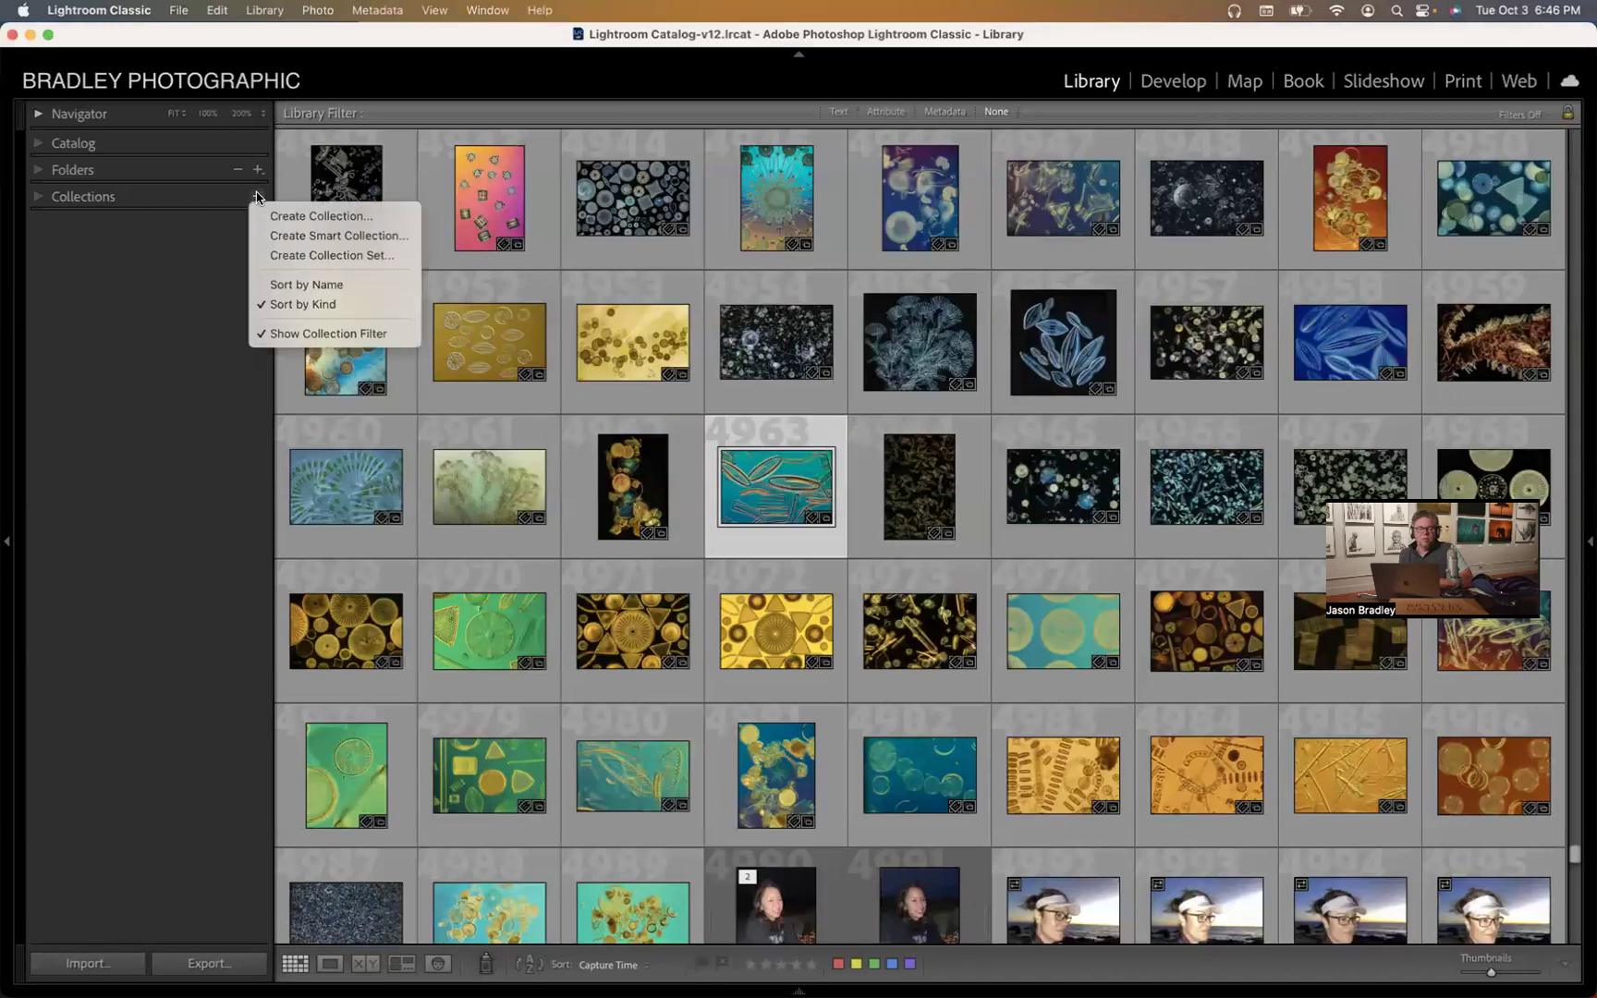
{"action": "left_click", "coordinate": [311, 238]}
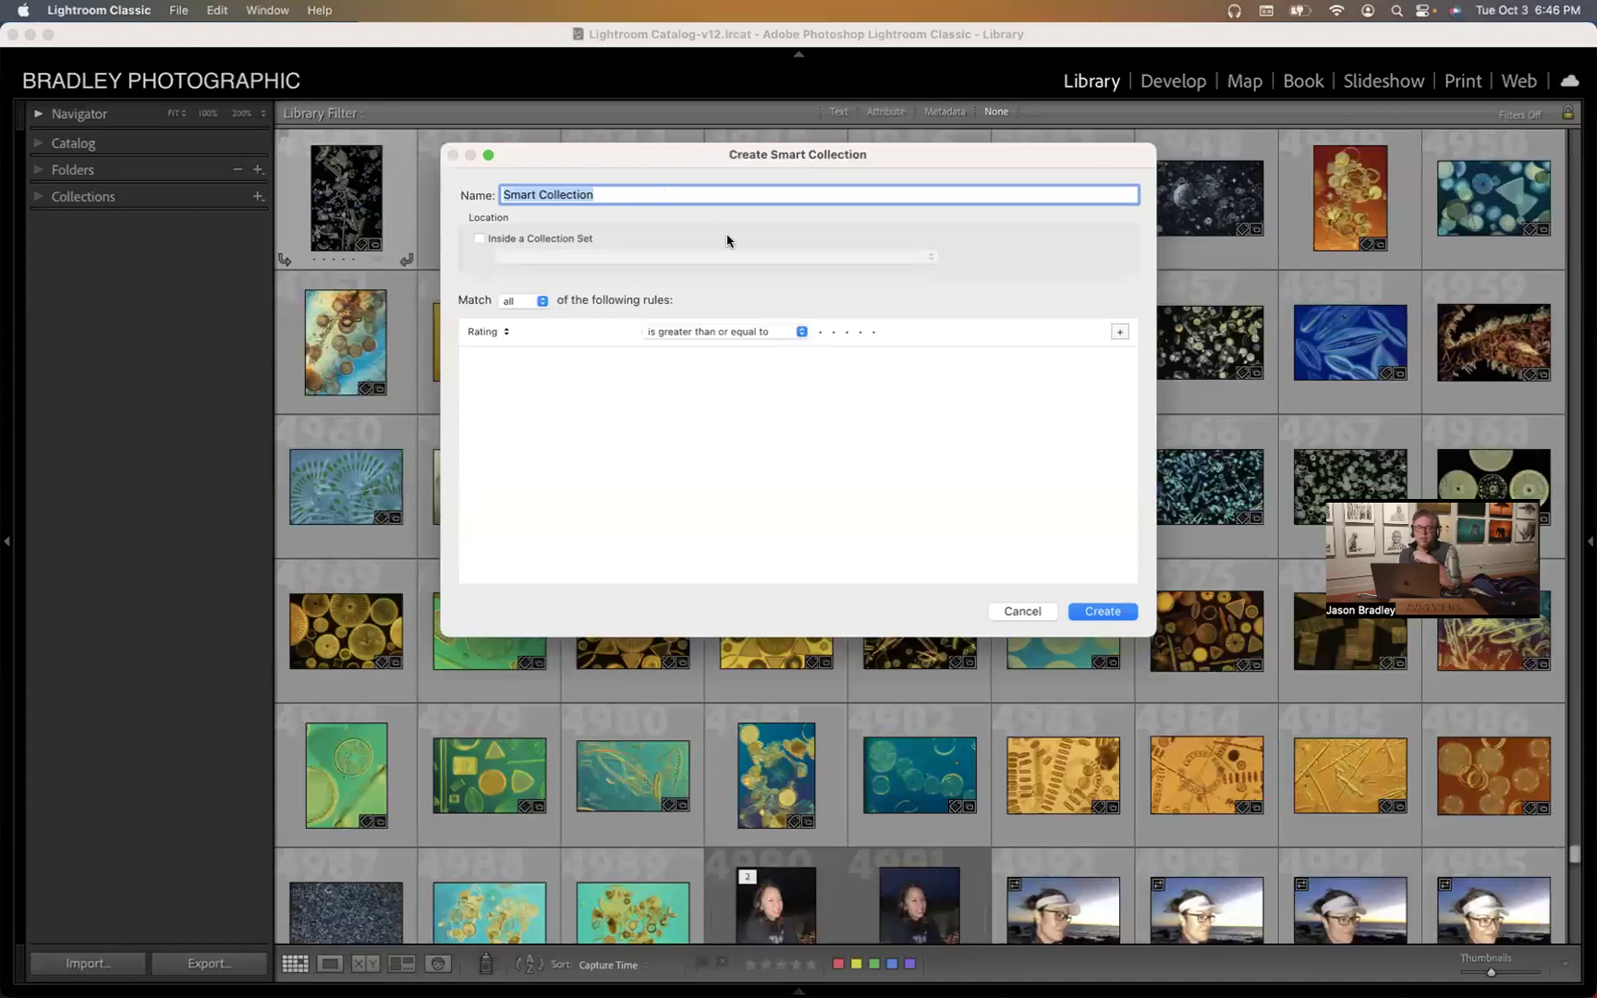
{"action": "left_click", "coordinate": [802, 332]}
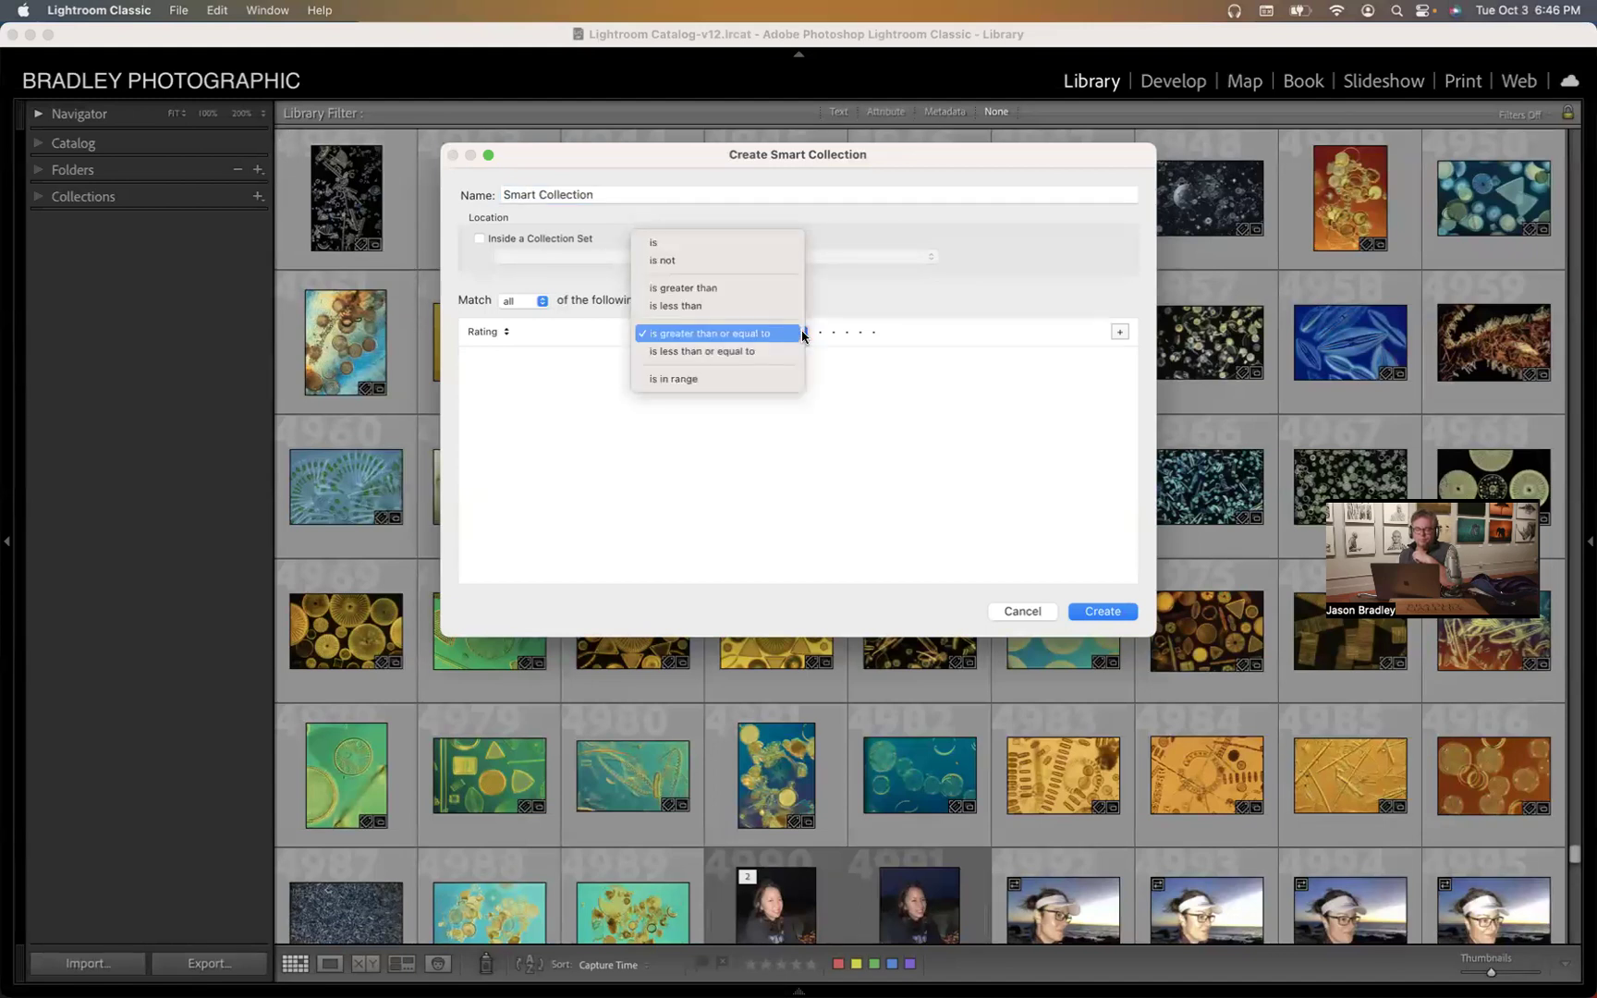
{"action": "left_click", "coordinate": [505, 335]}
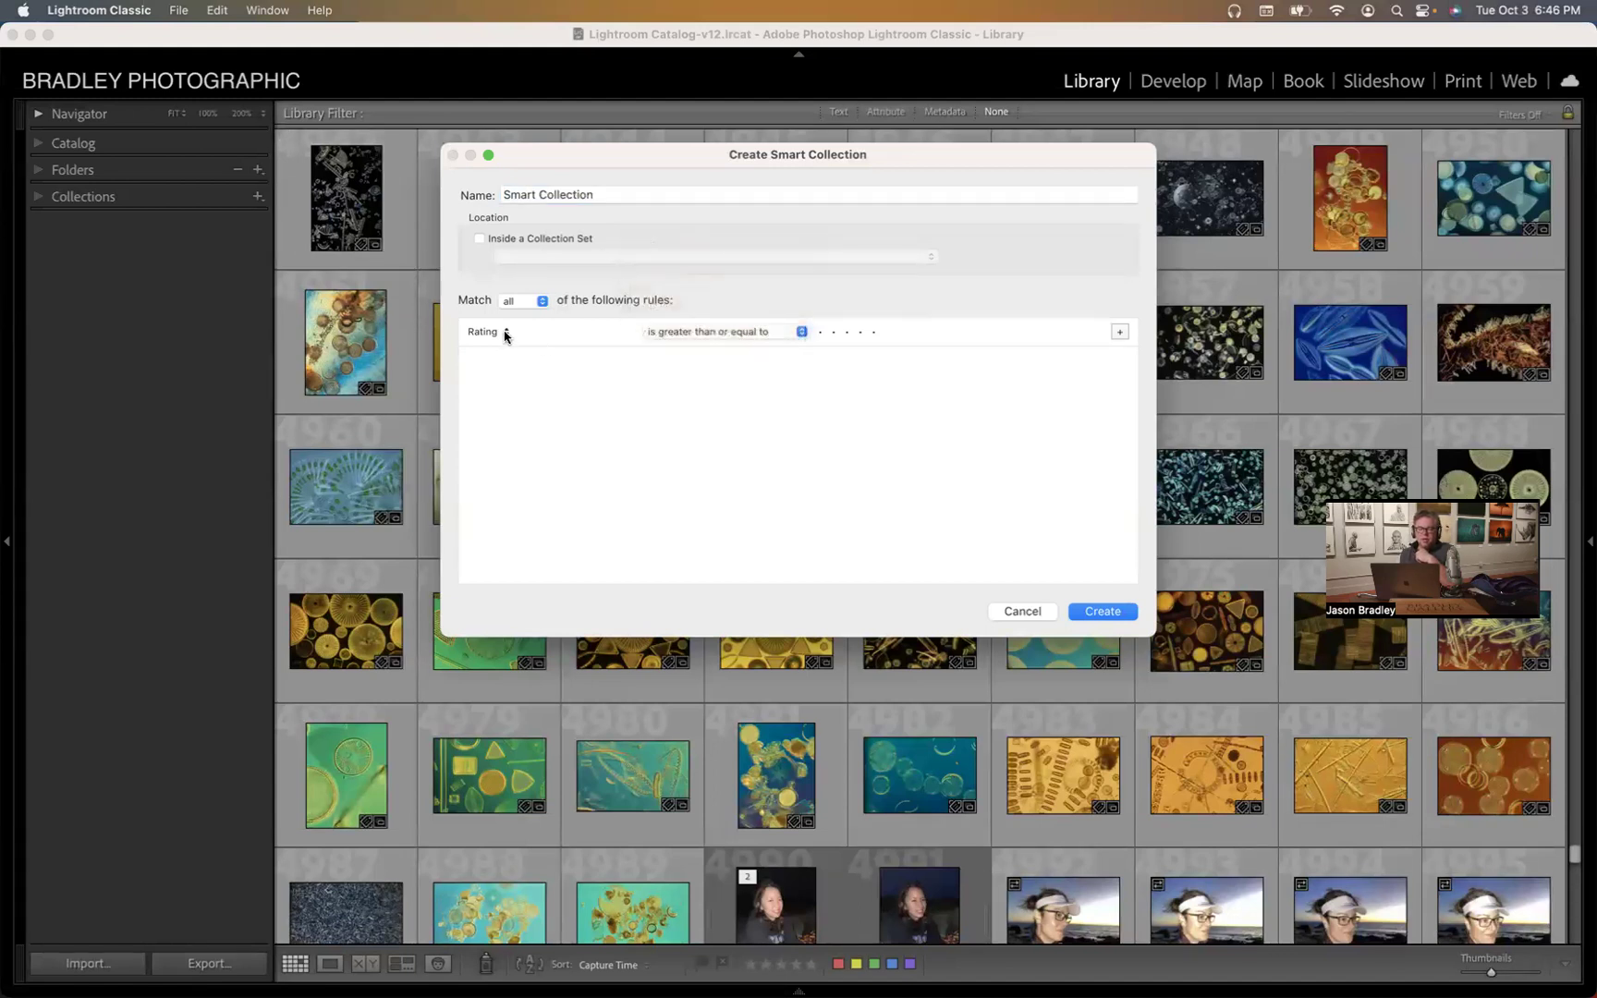
{"action": "left_click", "coordinate": [505, 335]}
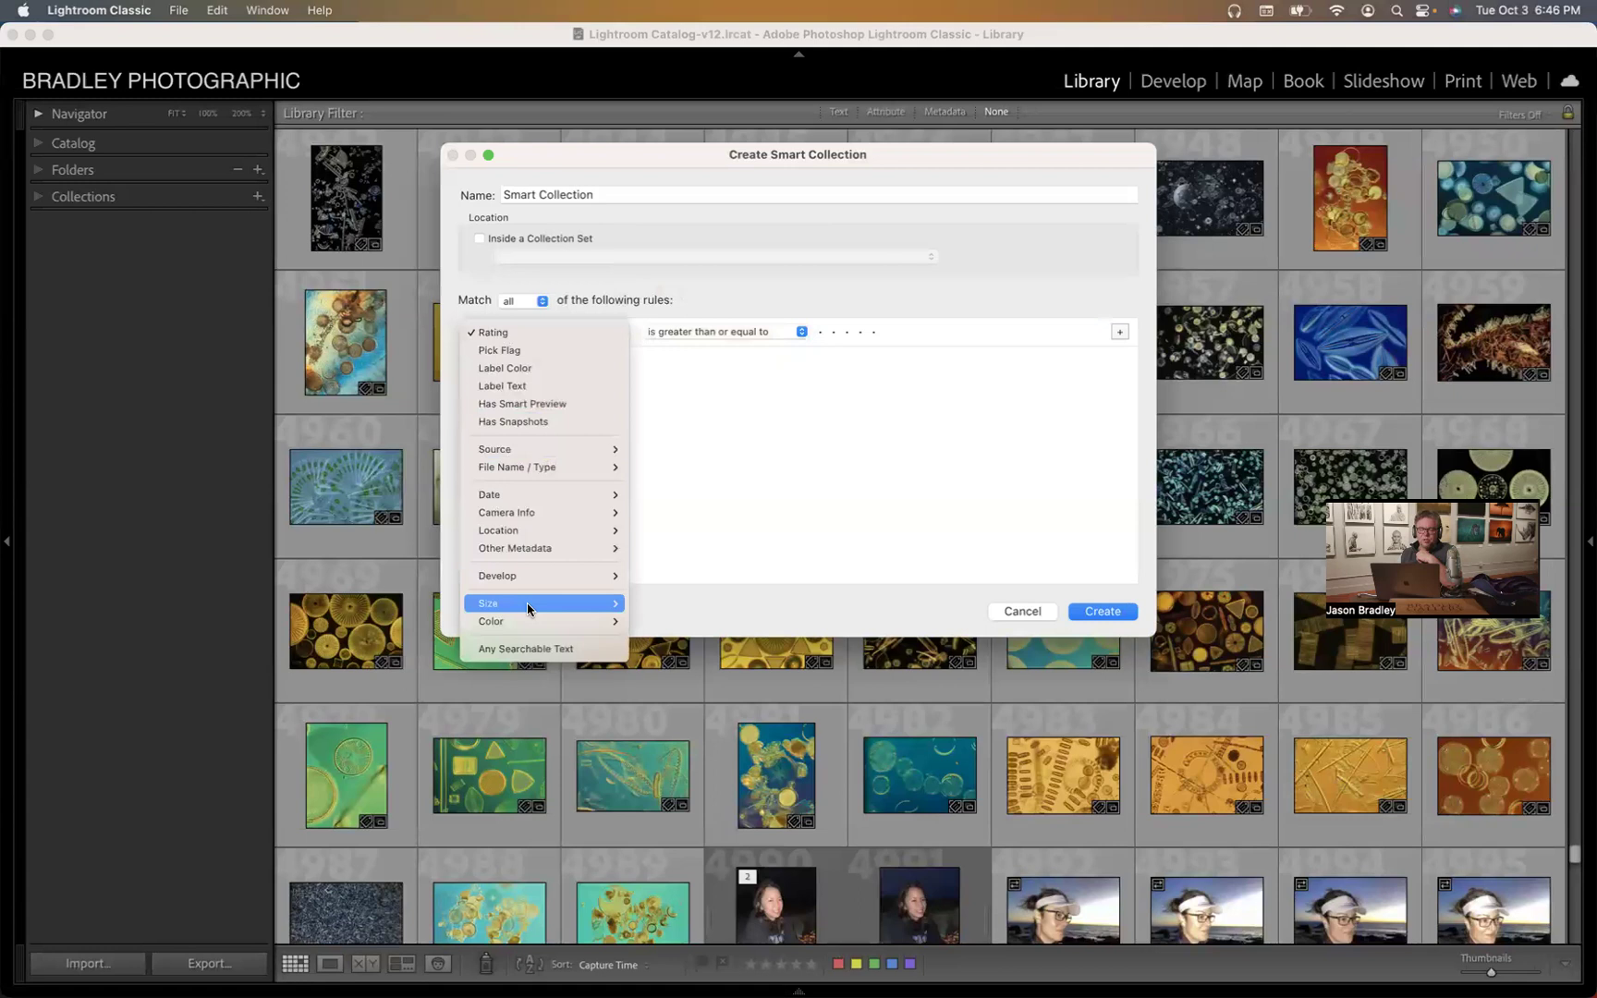
{"action": "left_click", "coordinate": [532, 352]}
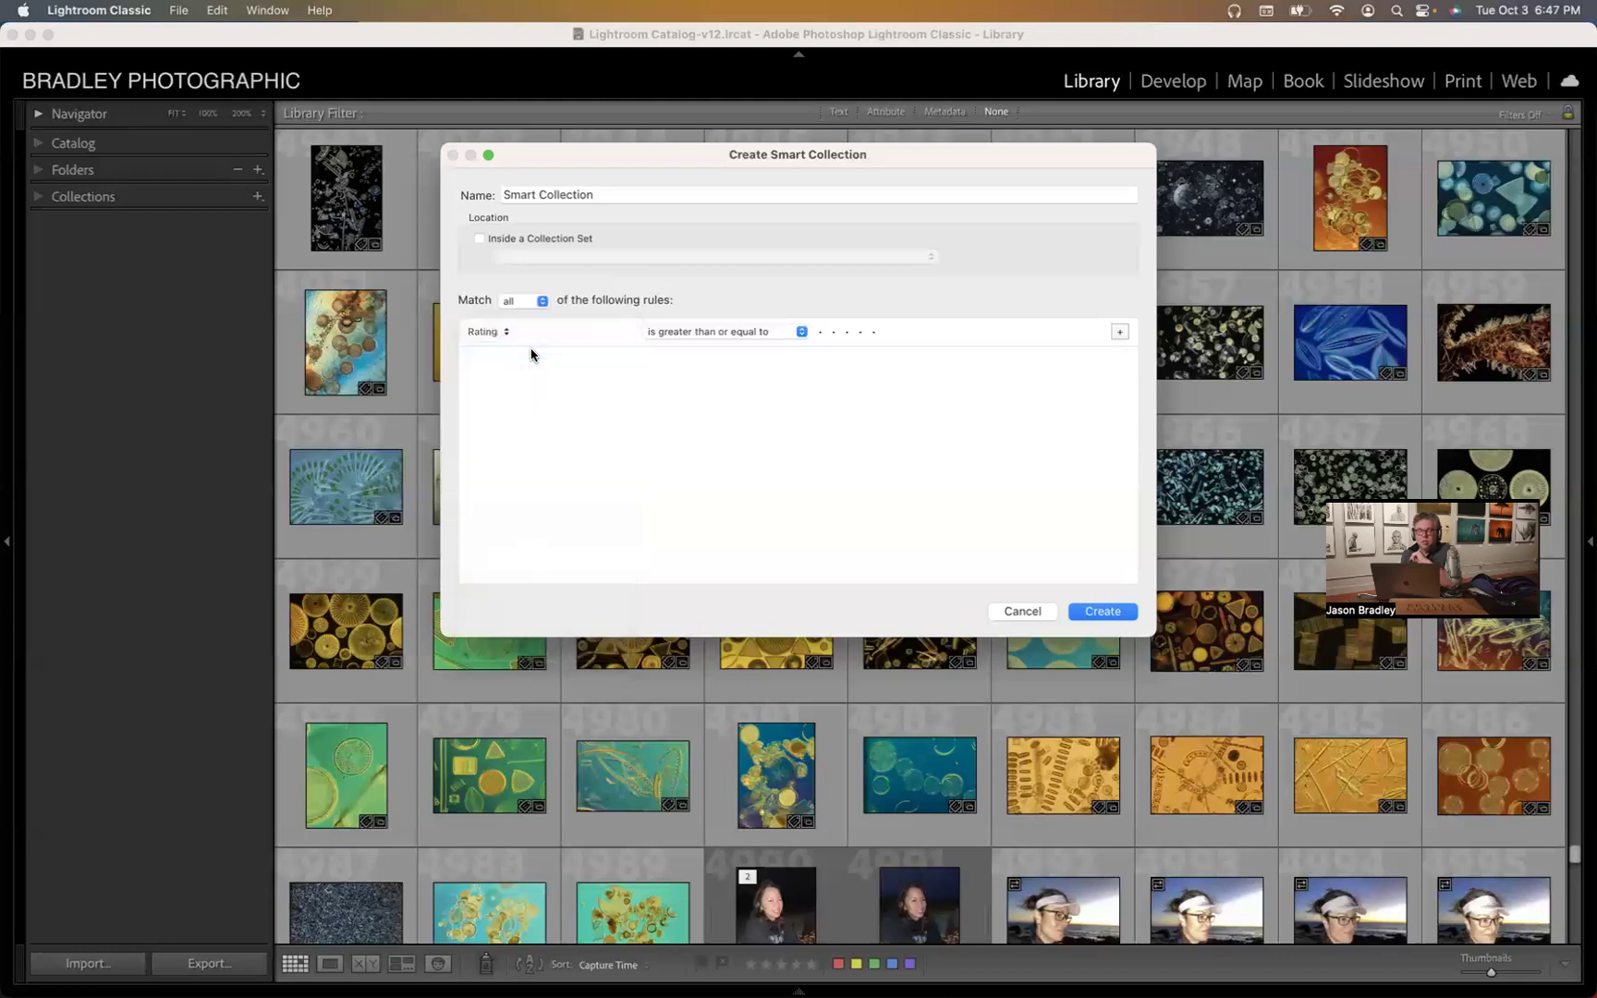
{"action": "left_click", "coordinate": [690, 336]}
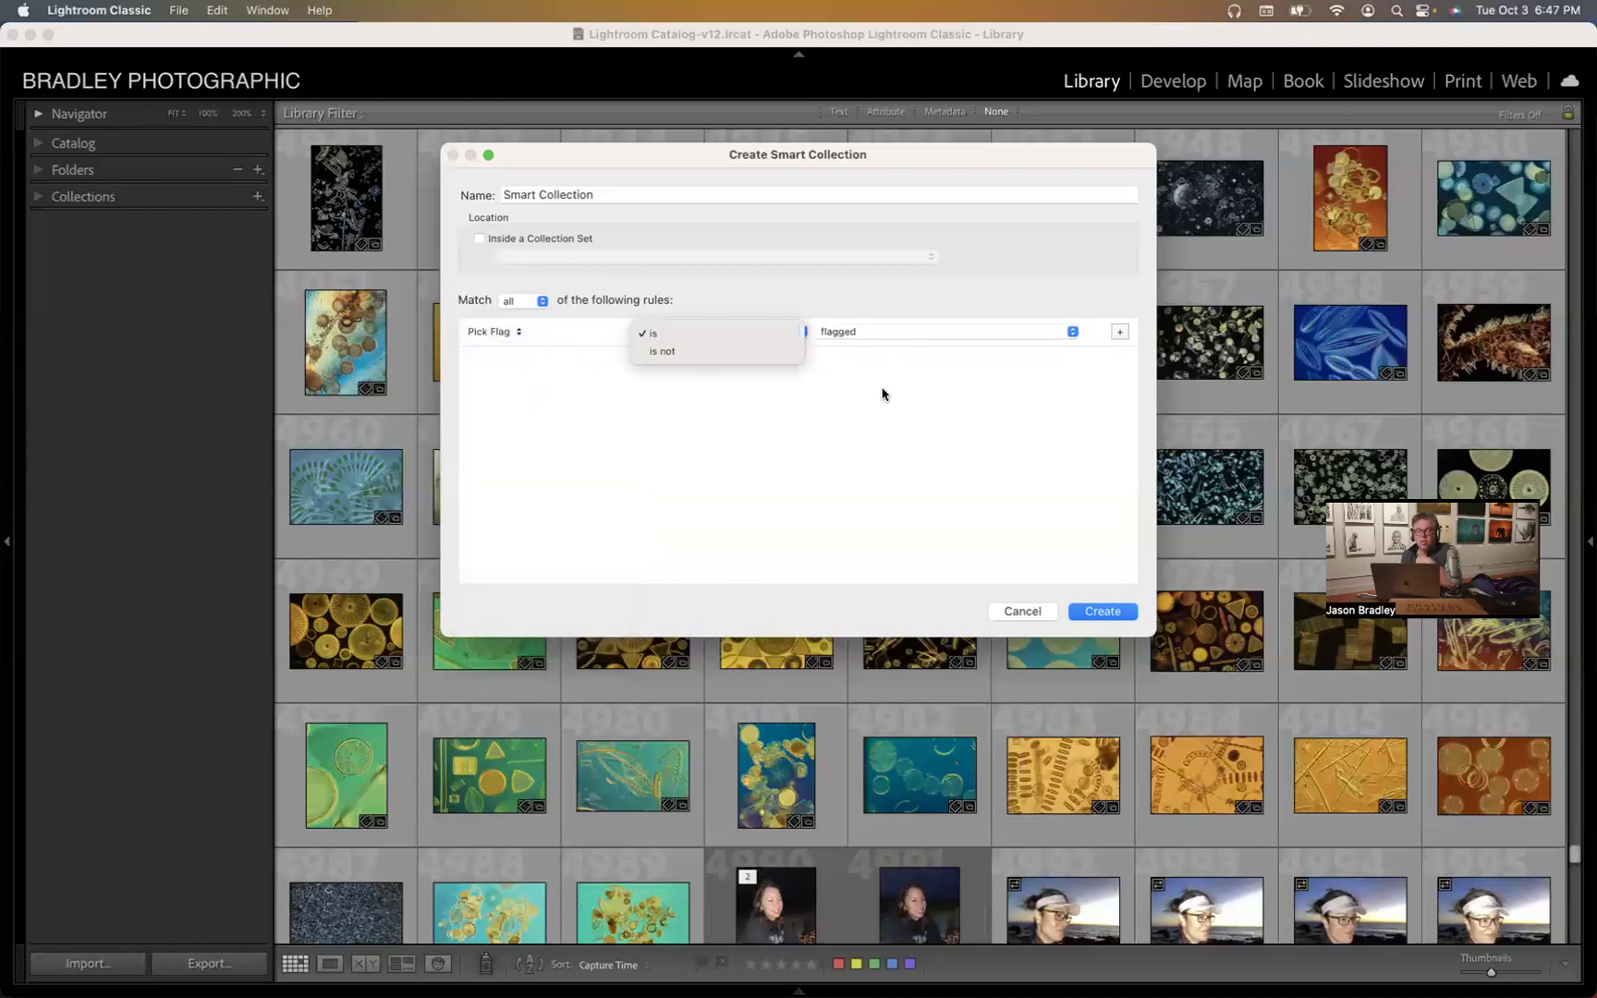
{"action": "left_click", "coordinate": [884, 360]}
{"action": "left_click", "coordinate": [883, 337]}
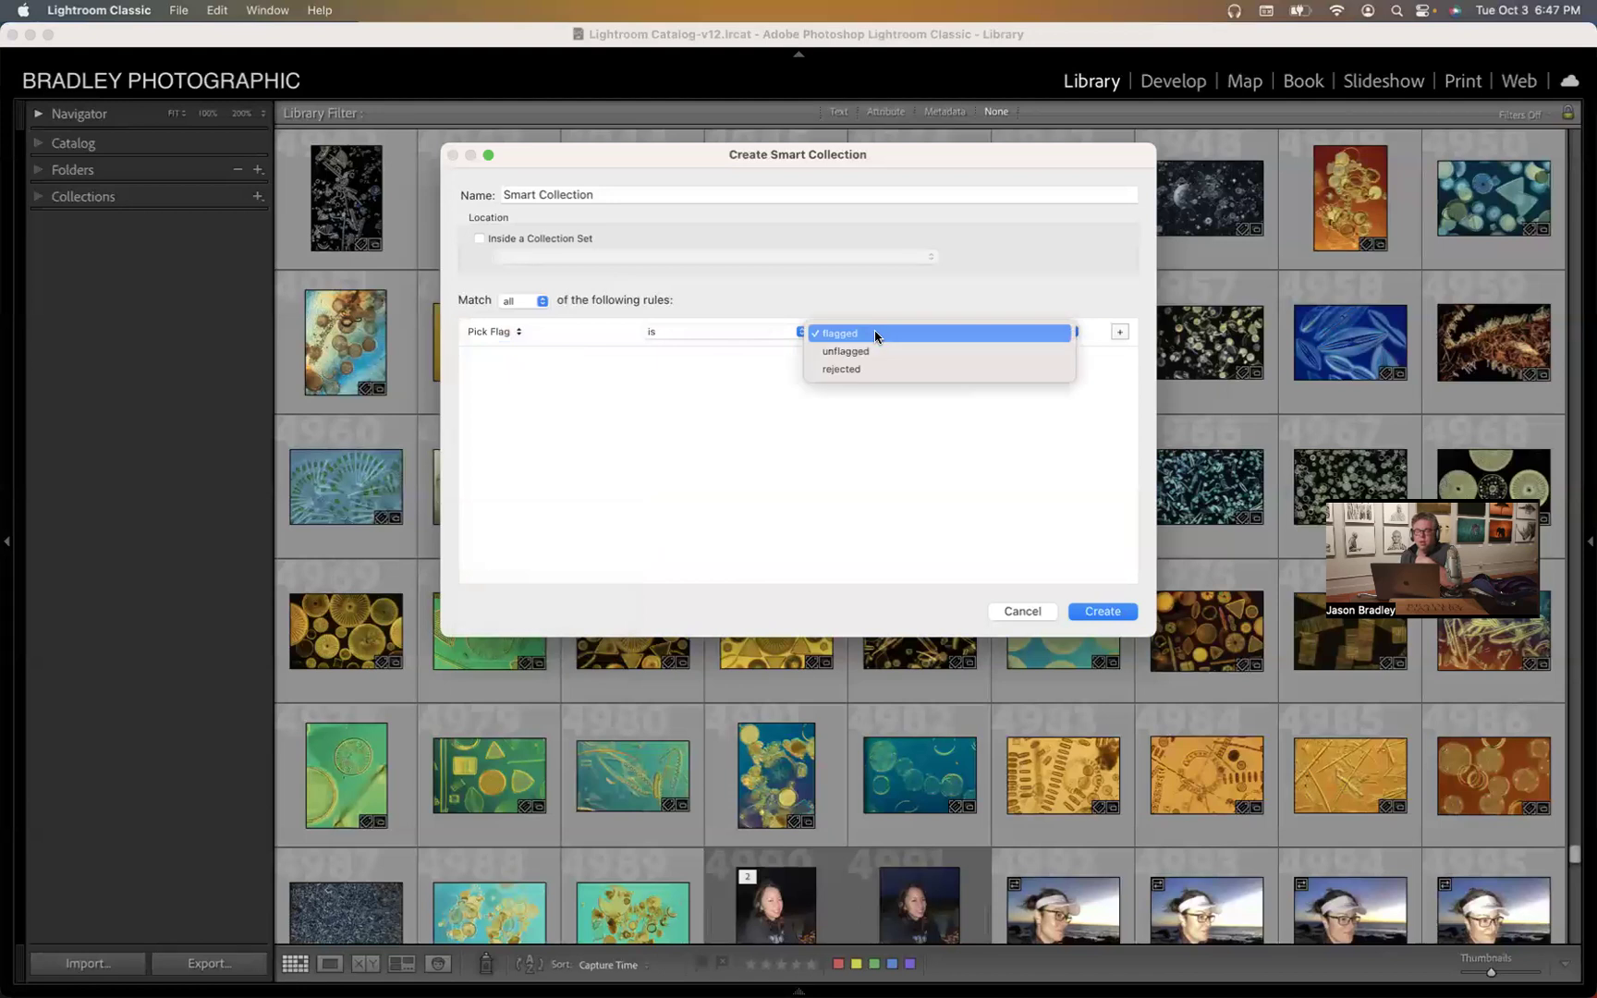
{"action": "left_click", "coordinate": [869, 371]}
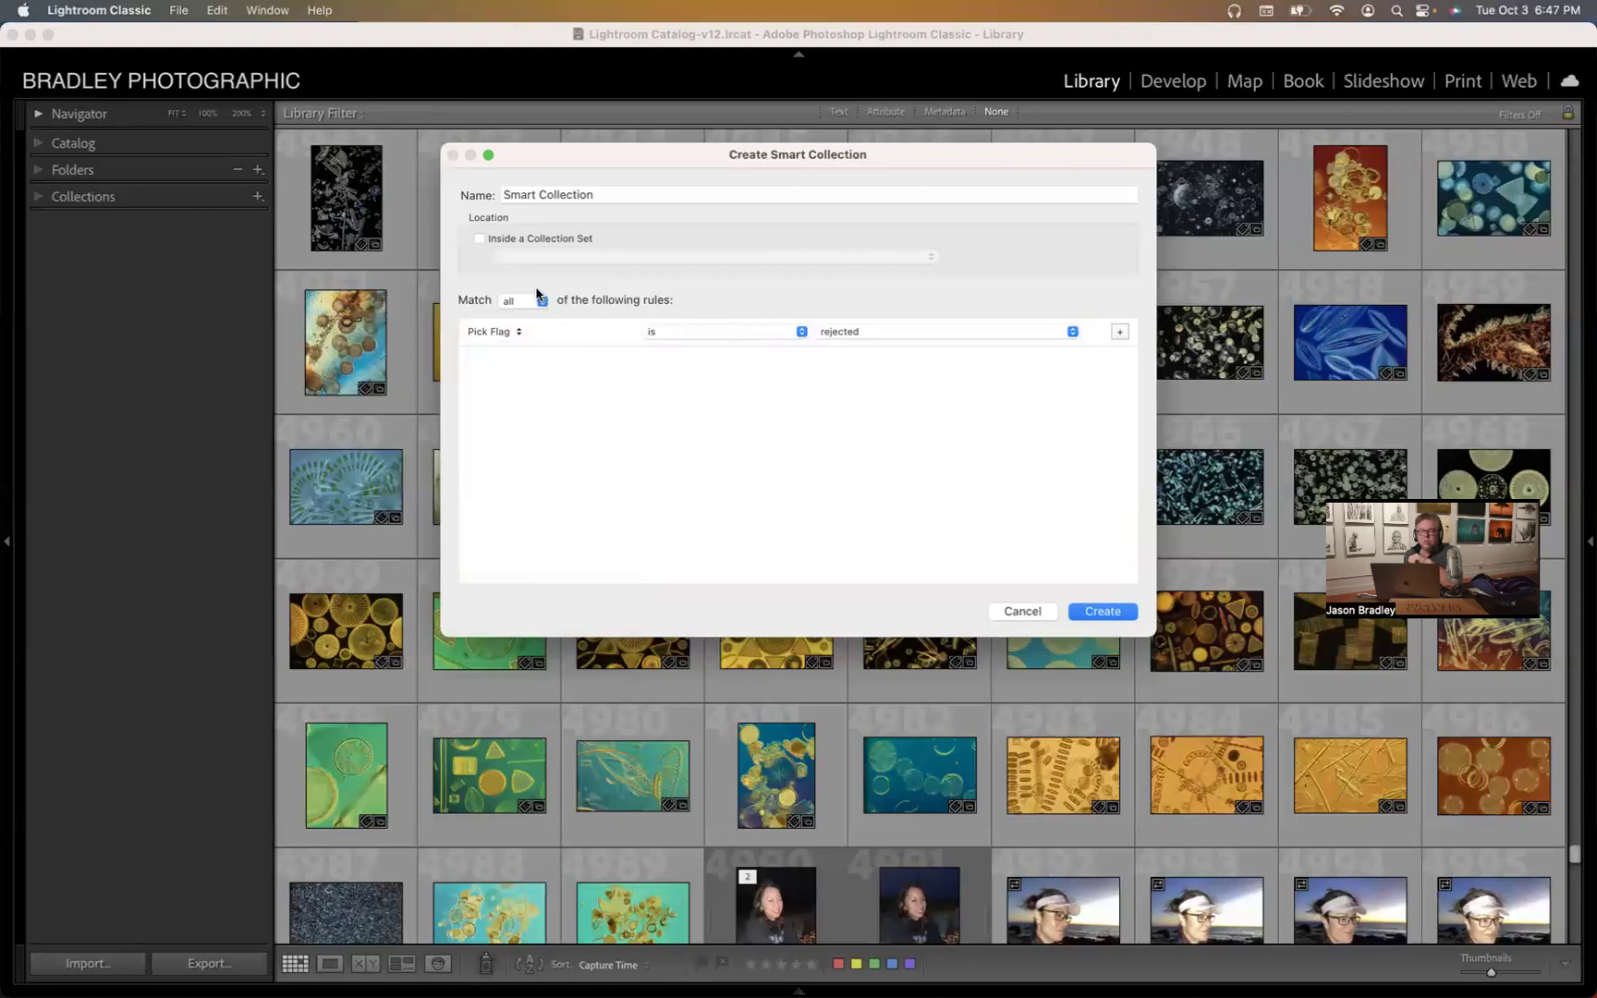
- Name the smart collection REJECTED PHOTOS and create it
{"action": "left_click", "coordinate": [610, 194]}
{"action": "type", "text": "RE"}
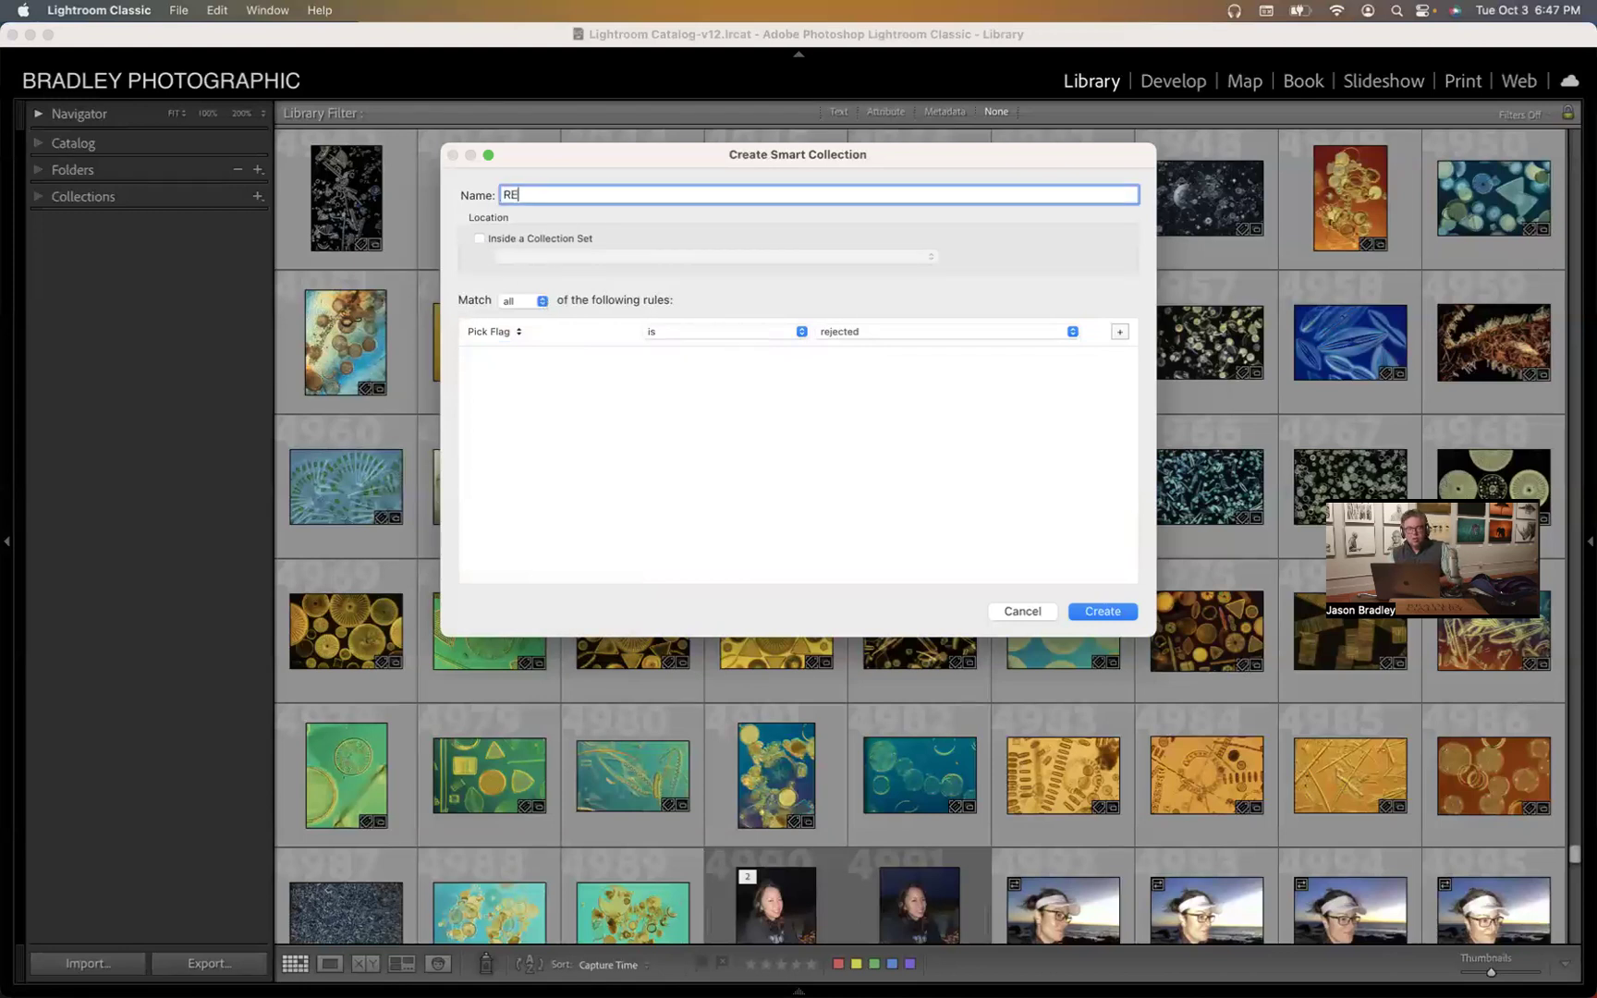
{"action": "type", "text": "JECTED PHOTOS"}
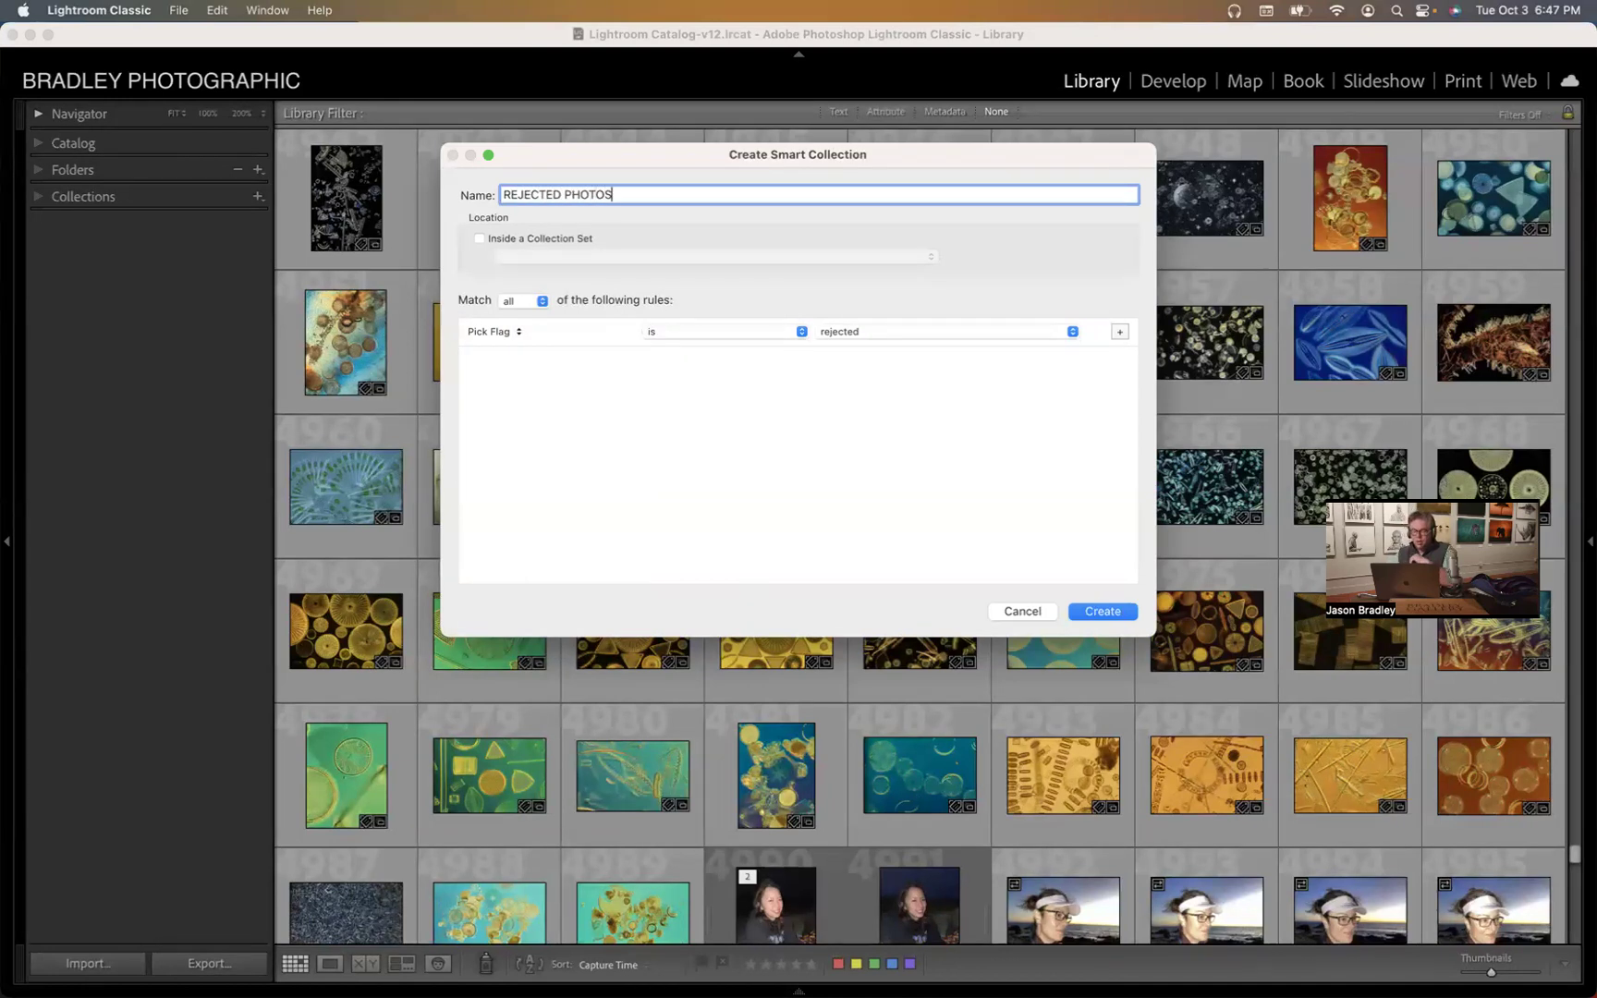
{"action": "key", "text": "Return"}
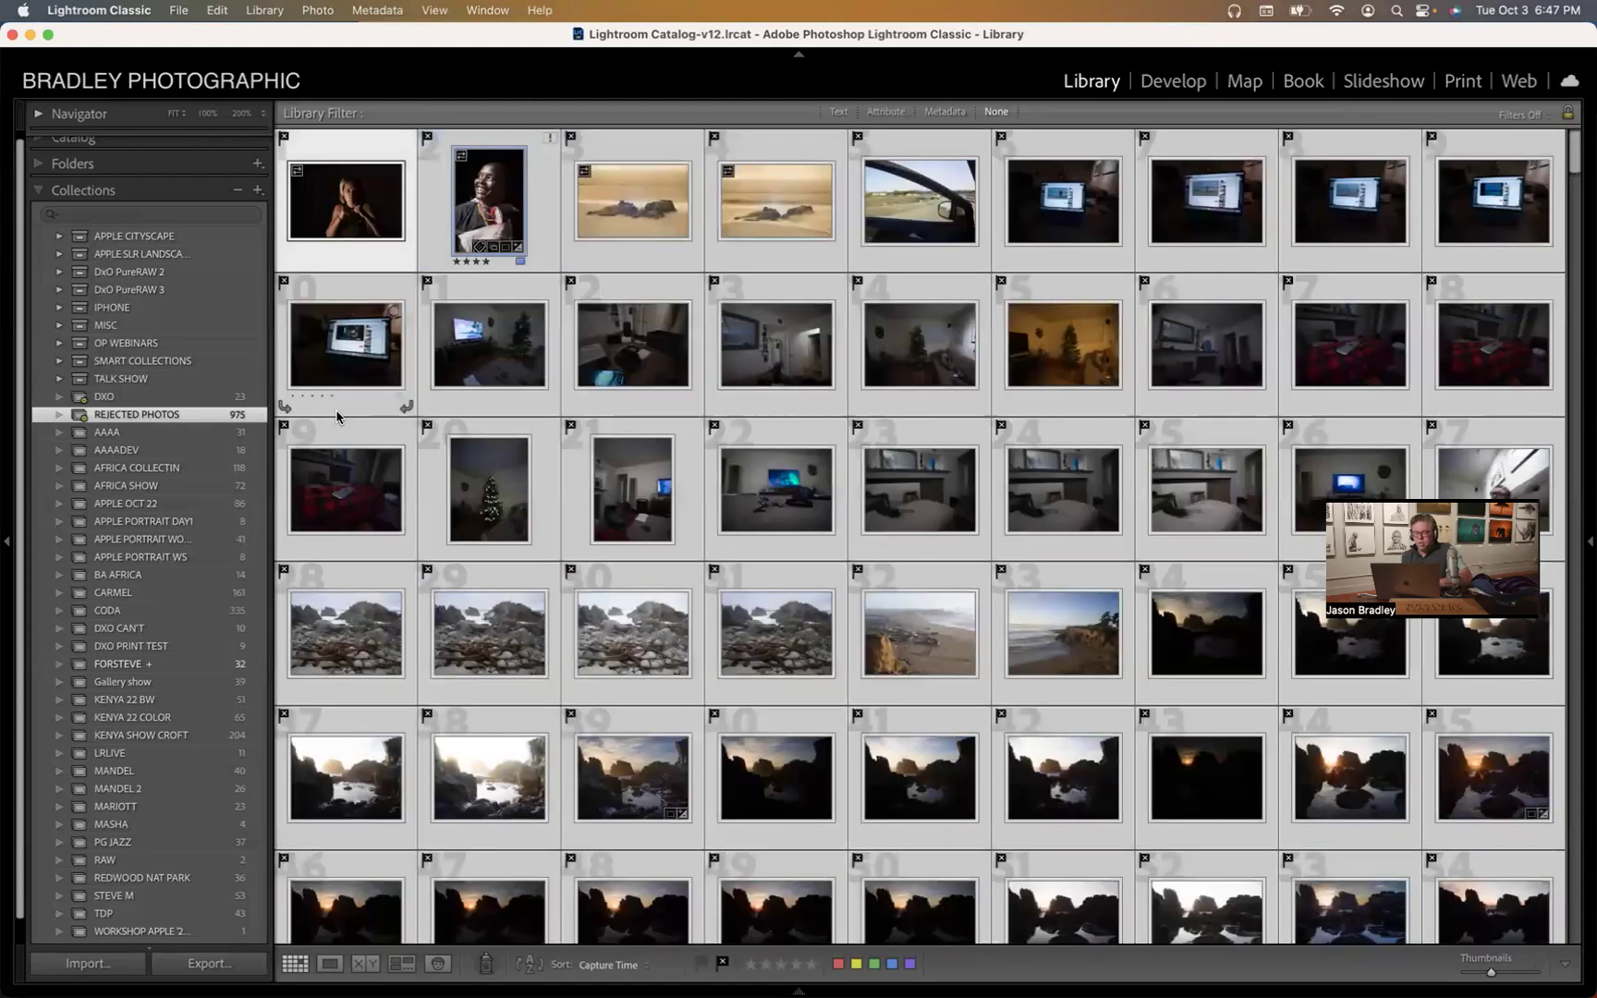
- Try to delete all the selected photos directly from the REJECTED PHOTOS smart collection
{"action": "key", "text": "Delete"}
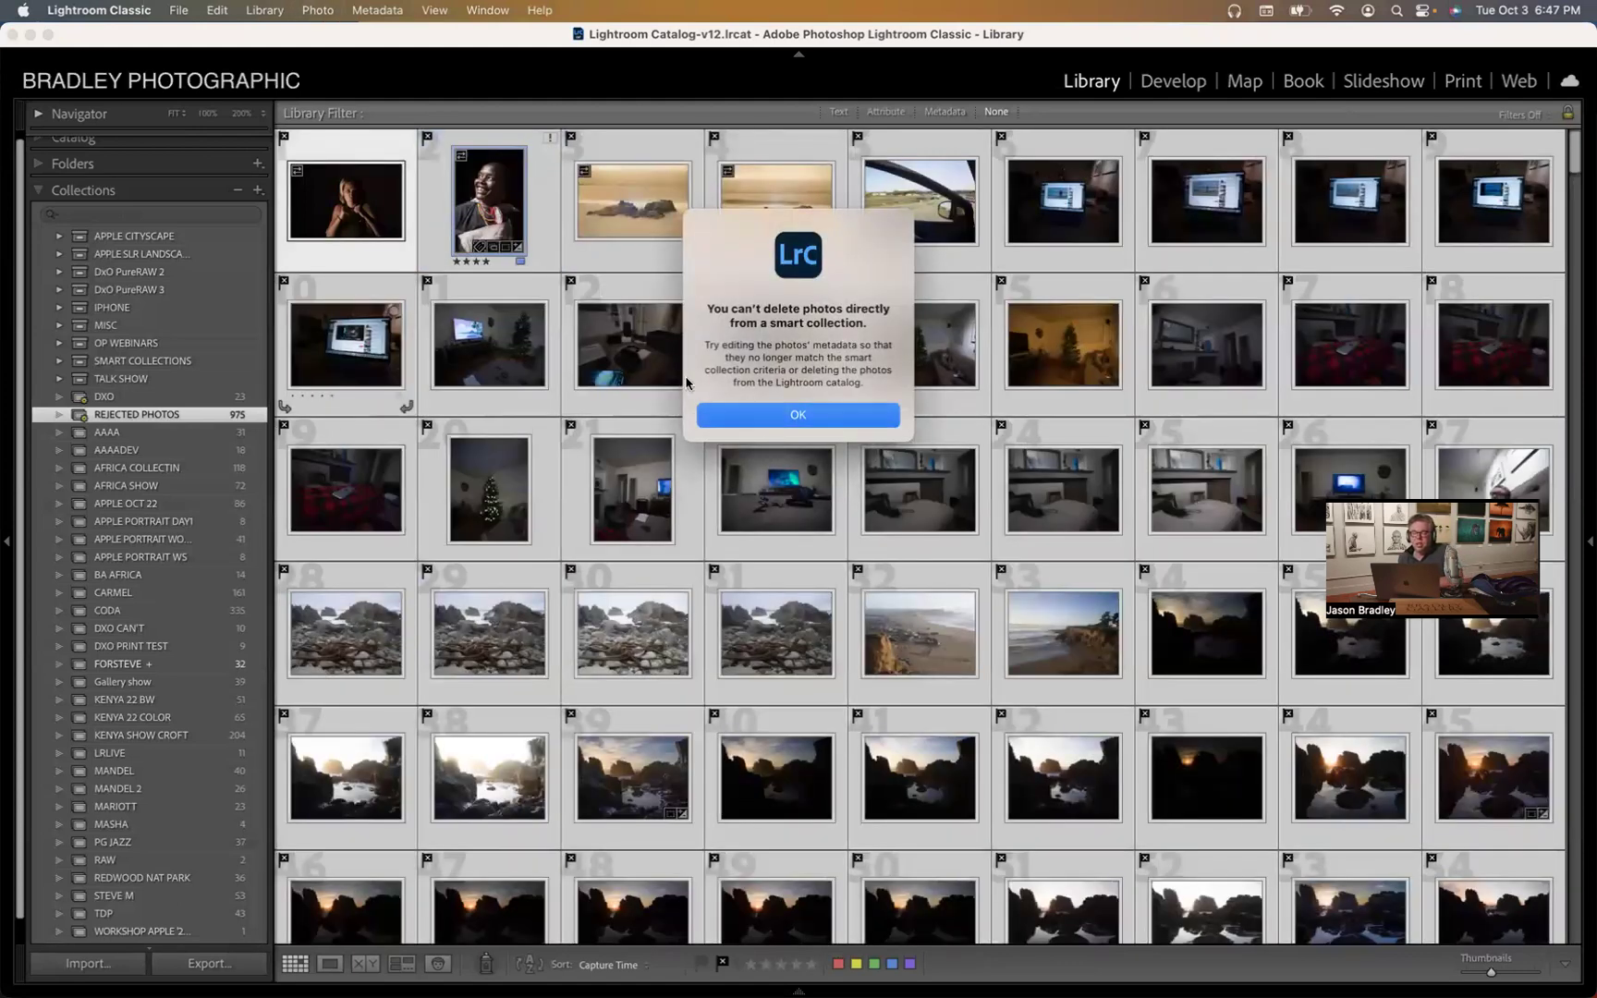
{"action": "left_click", "coordinate": [797, 415]}
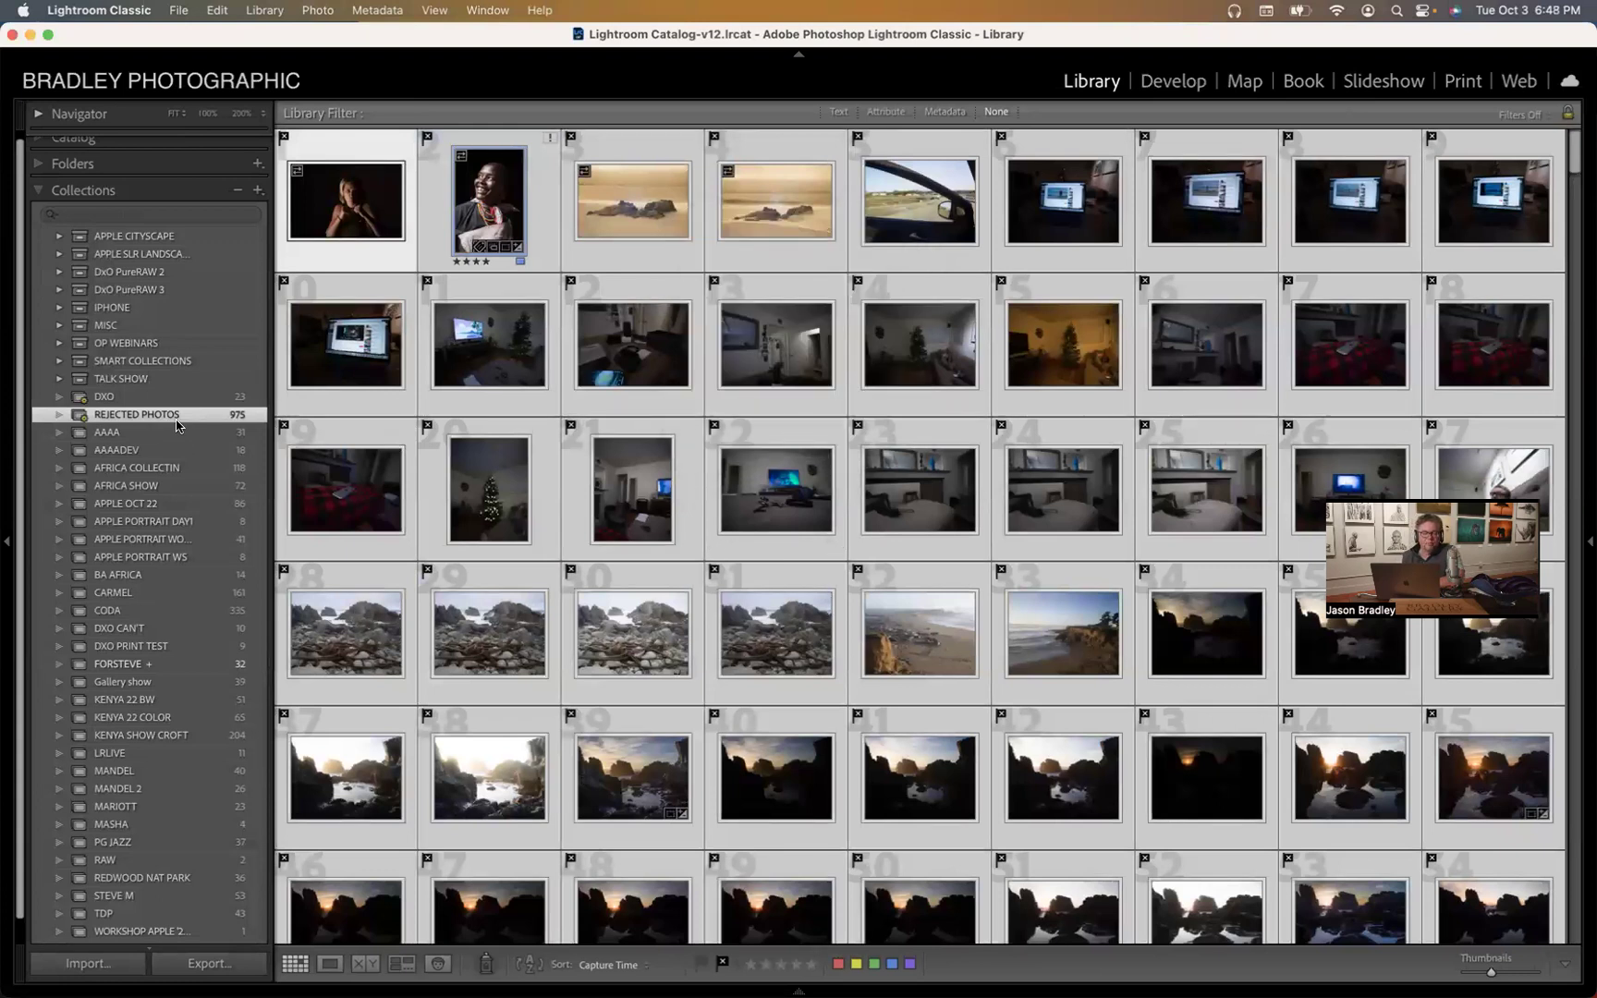
- Start another smart collection and review the available rule criteria, including File Name / Type and Other Metadata, without changing the rule
{"action": "left_click", "coordinate": [258, 190]}
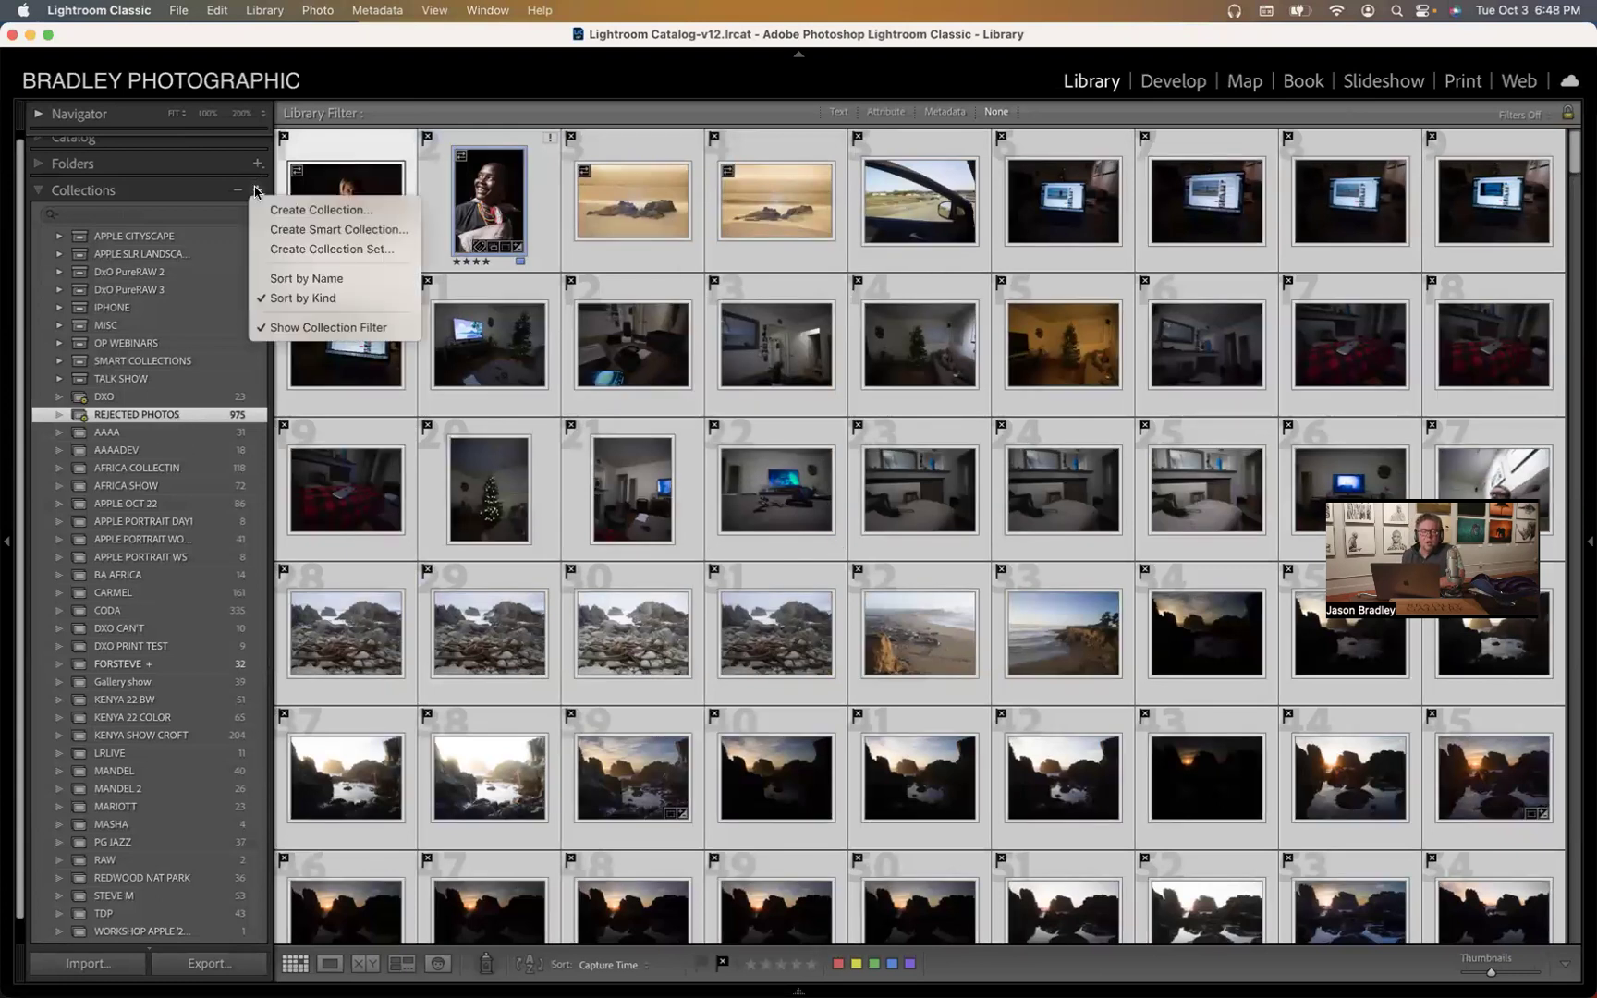
{"action": "left_click", "coordinate": [299, 231]}
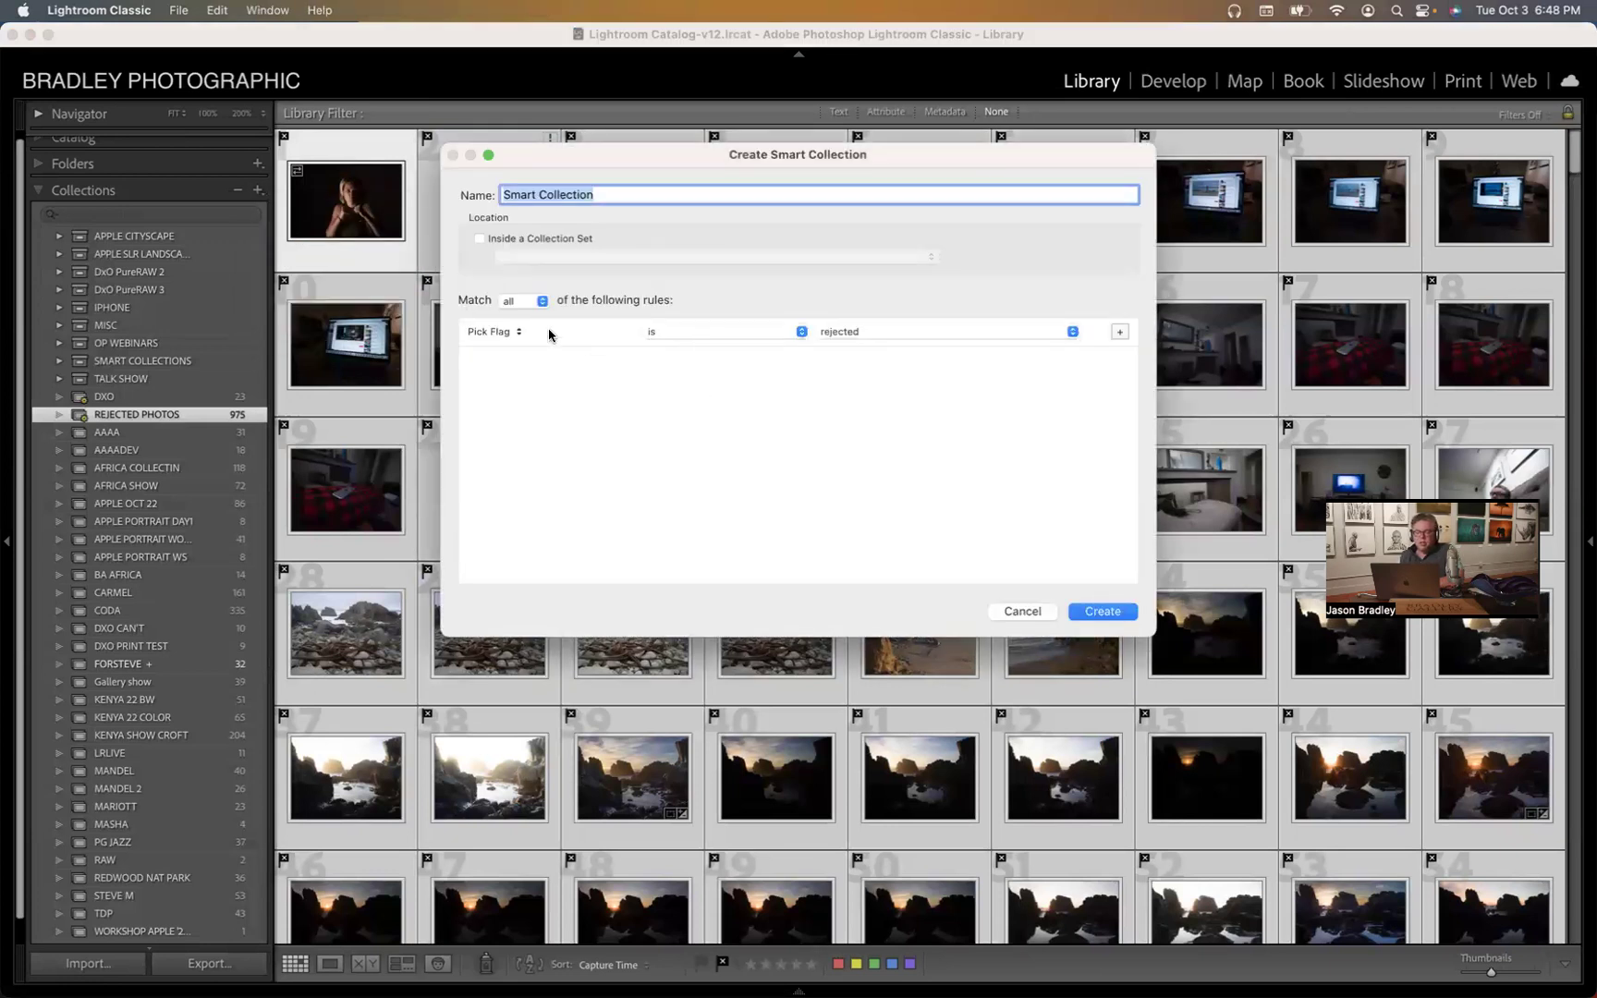
{"action": "left_click", "coordinate": [520, 333]}
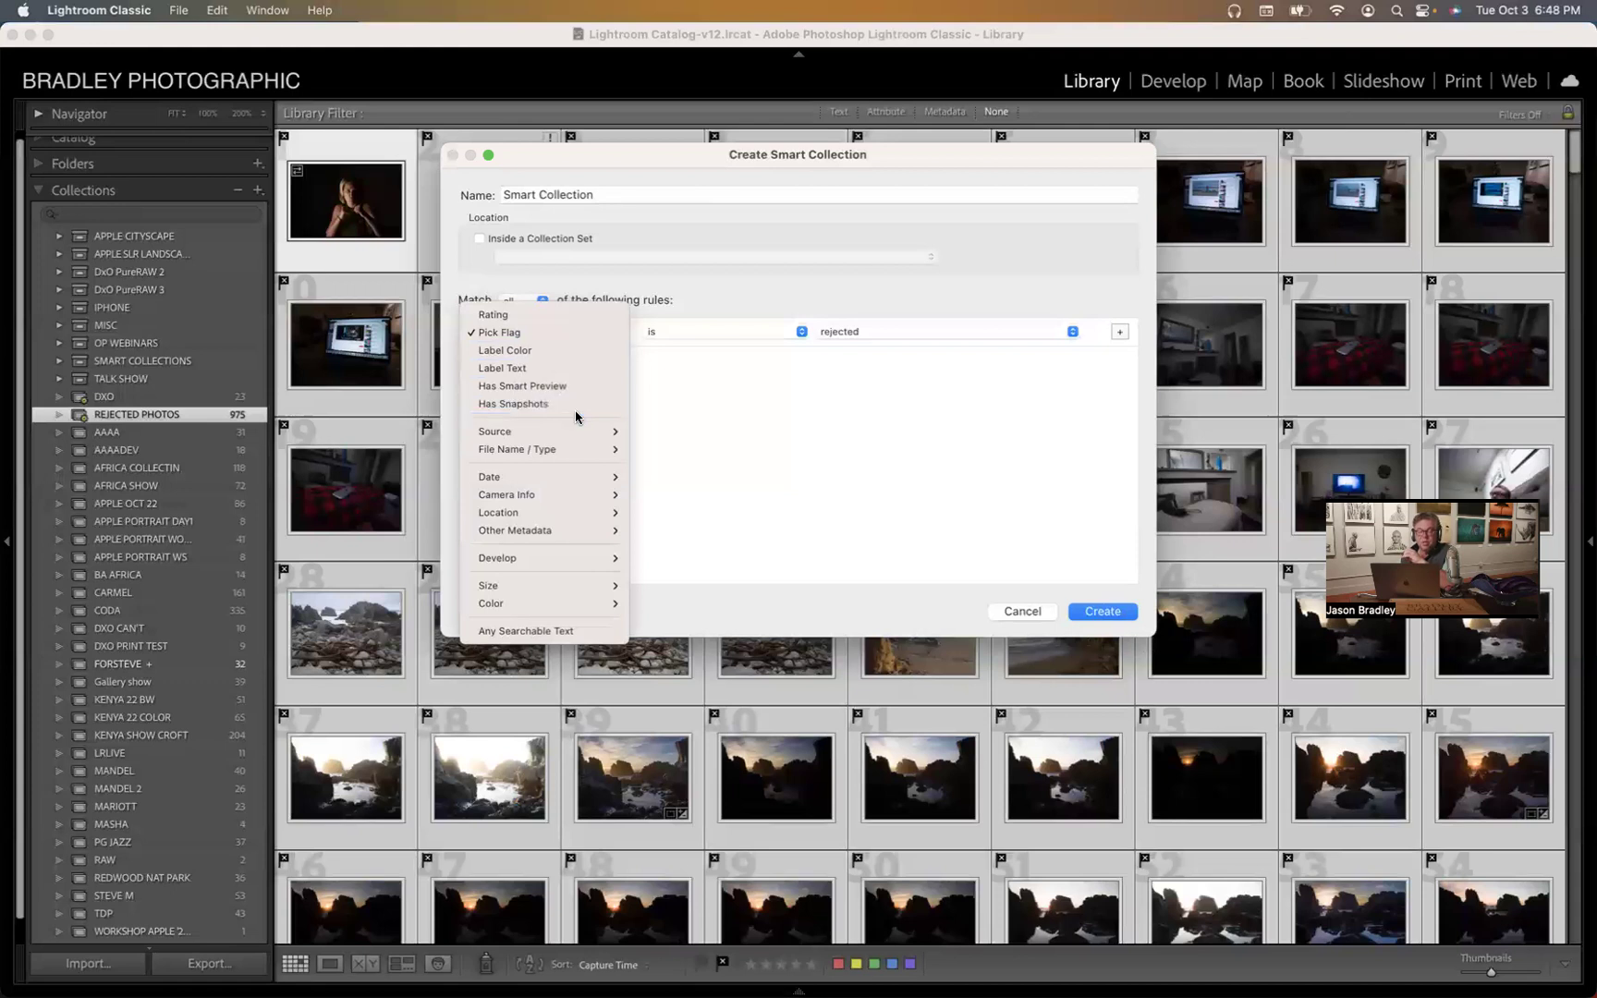
{"action": "mouse_move", "coordinate": [573, 431]}
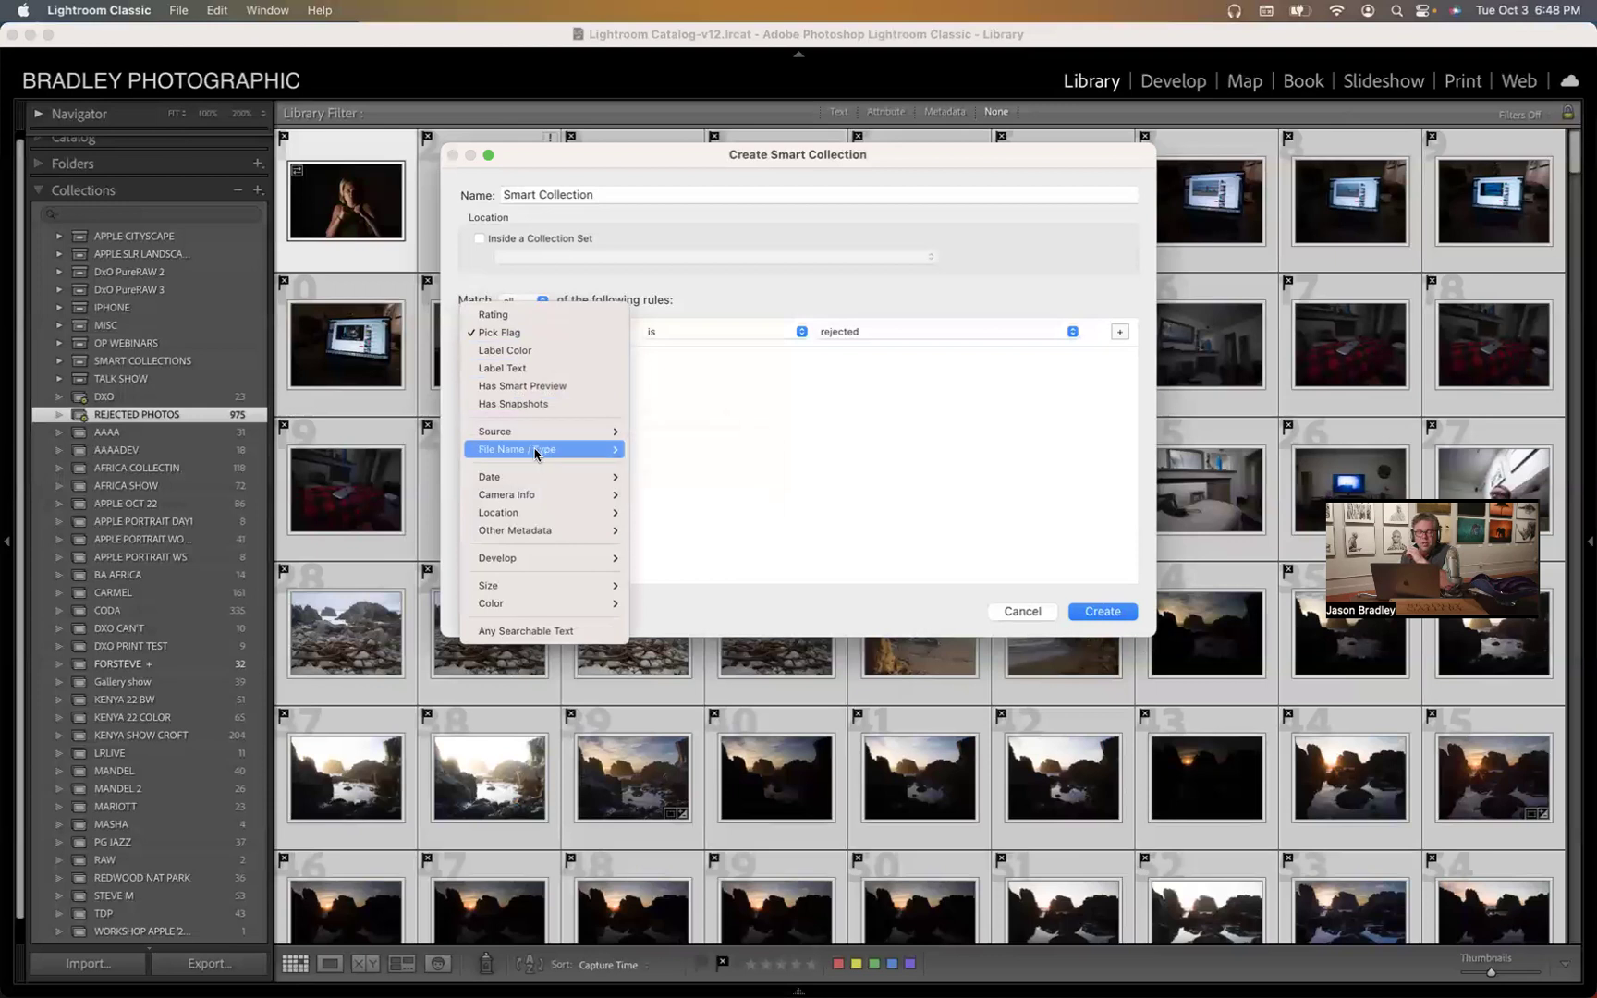
{"action": "mouse_move", "coordinate": [537, 455]}
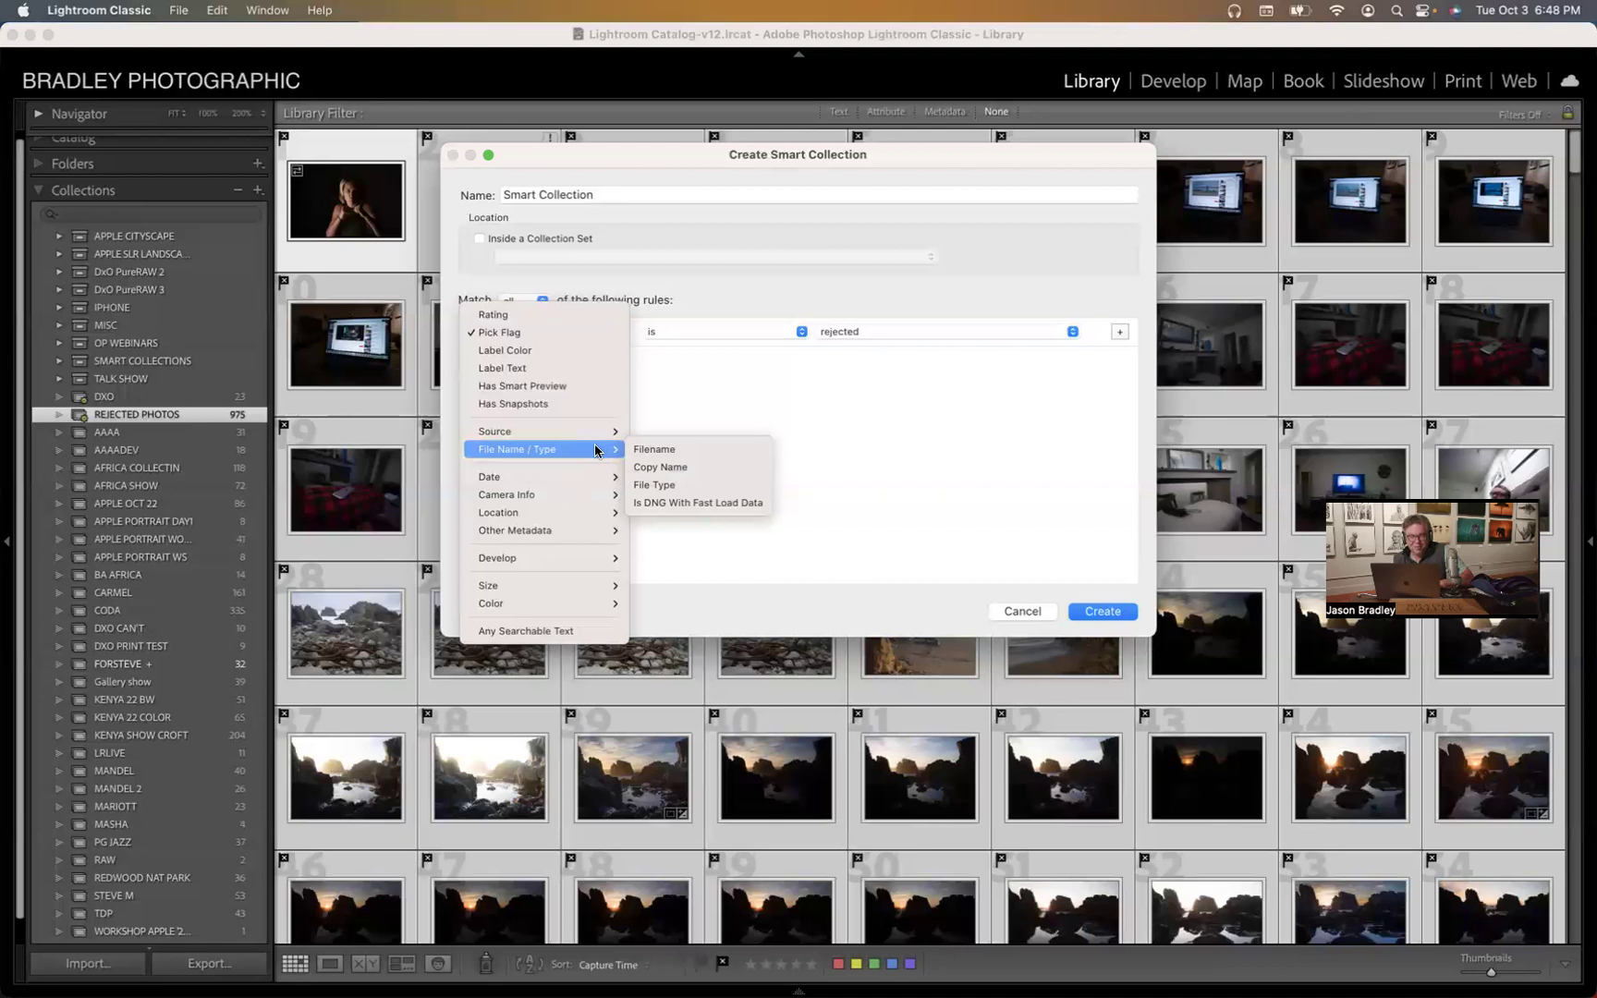
{"action": "mouse_move", "coordinate": [578, 532]}
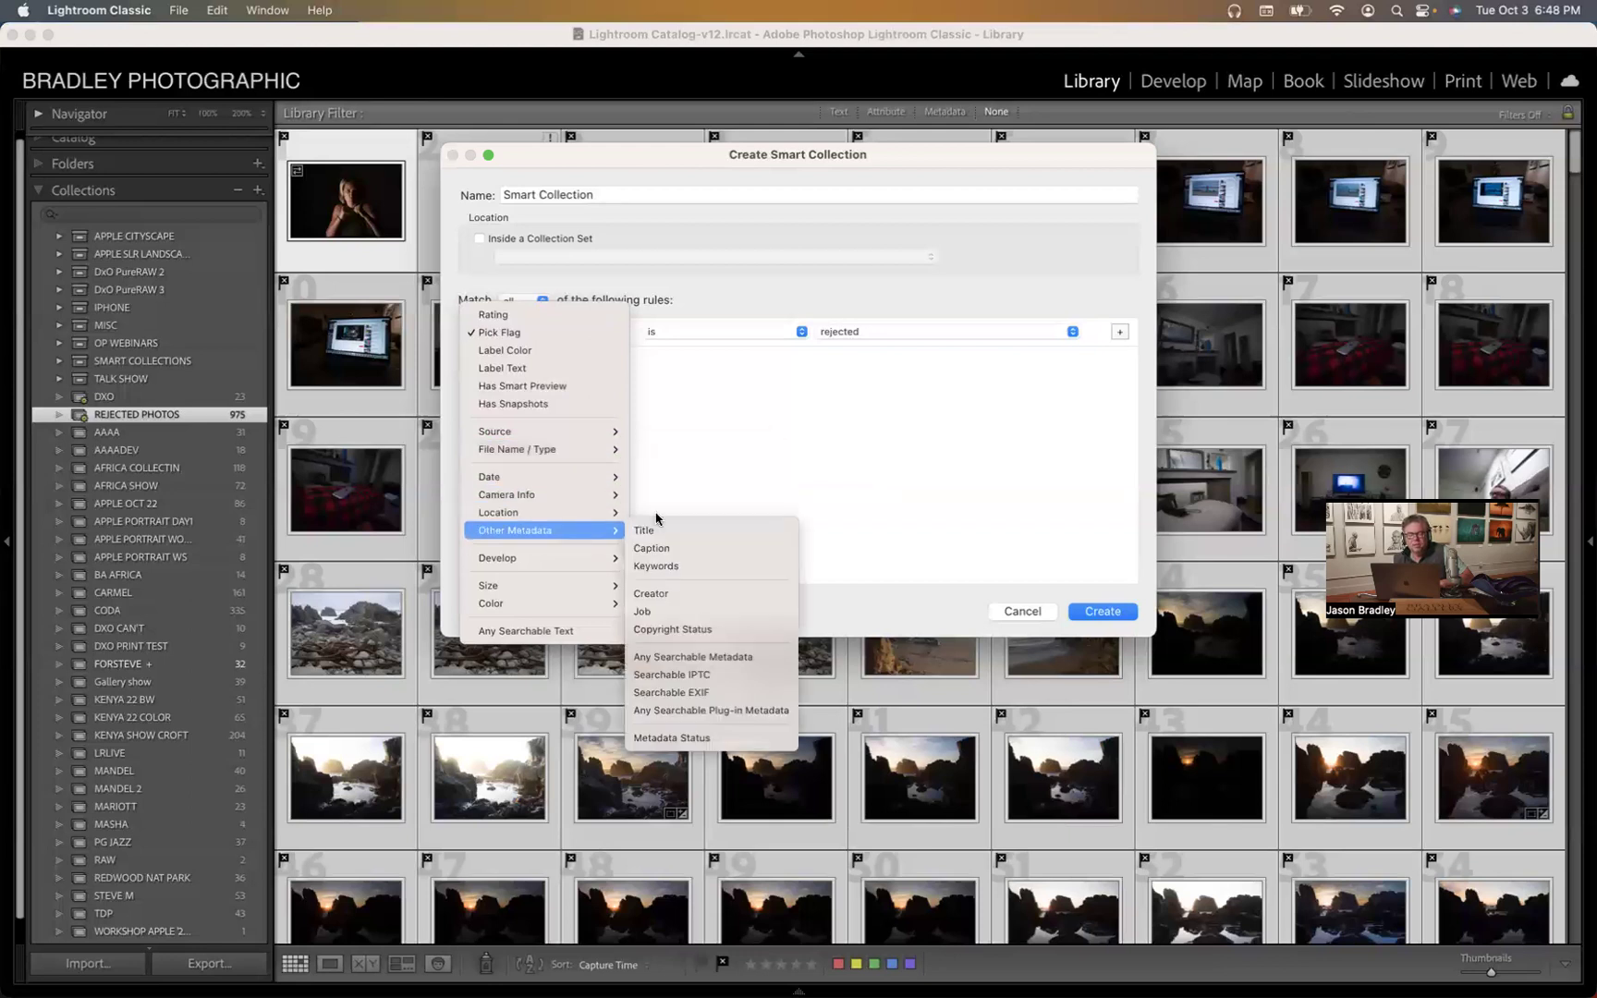
{"action": "left_click", "coordinate": [776, 478]}
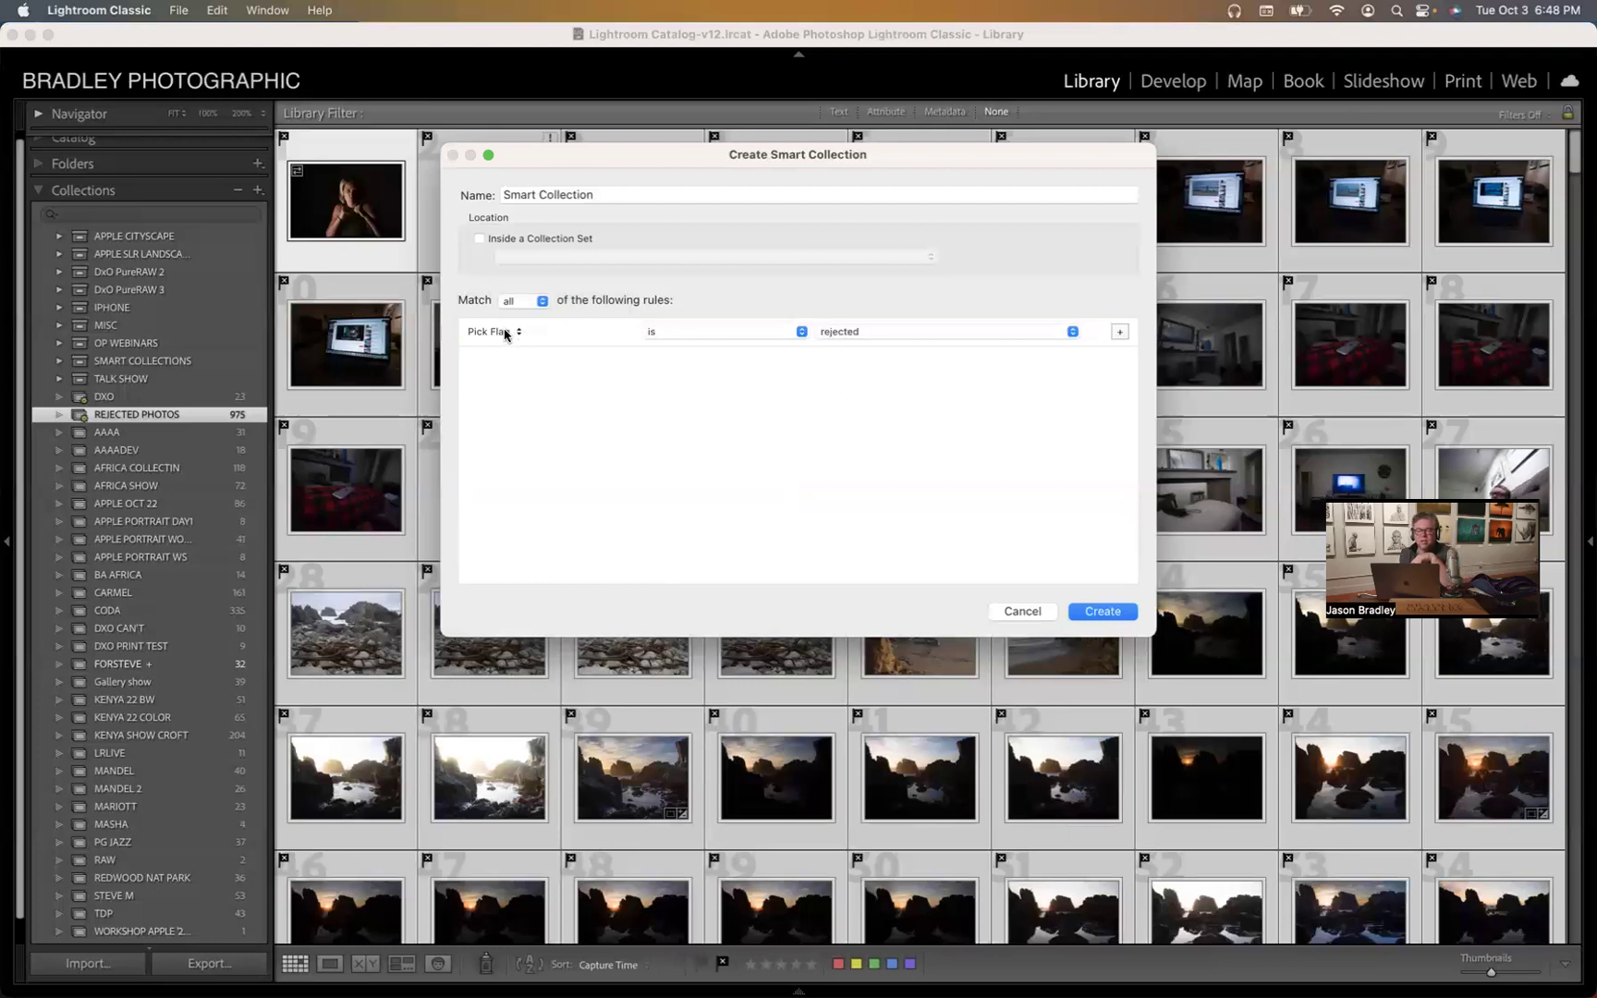
- Set the pick flag rule to flagged and add a rule for a rating of four stars or higher
{"action": "left_click", "coordinate": [849, 333]}
{"action": "left_click", "coordinate": [859, 298]}
{"action": "left_click", "coordinate": [1121, 332]}
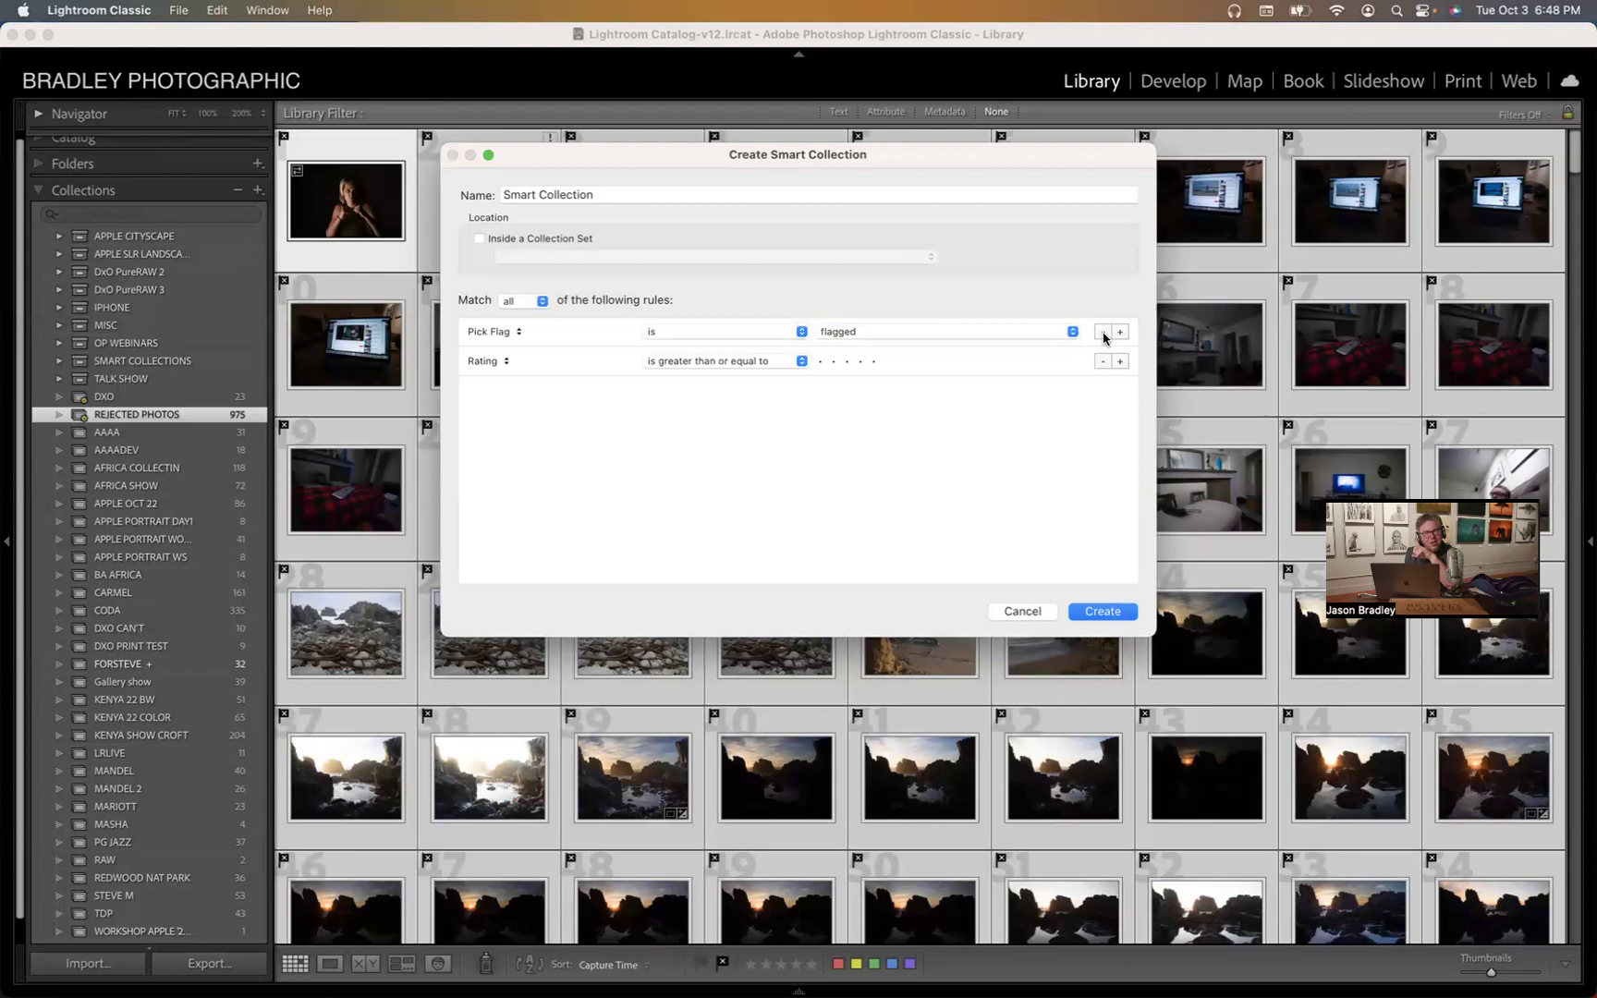
{"action": "left_click", "coordinate": [800, 362]}
{"action": "left_click", "coordinate": [495, 425]}
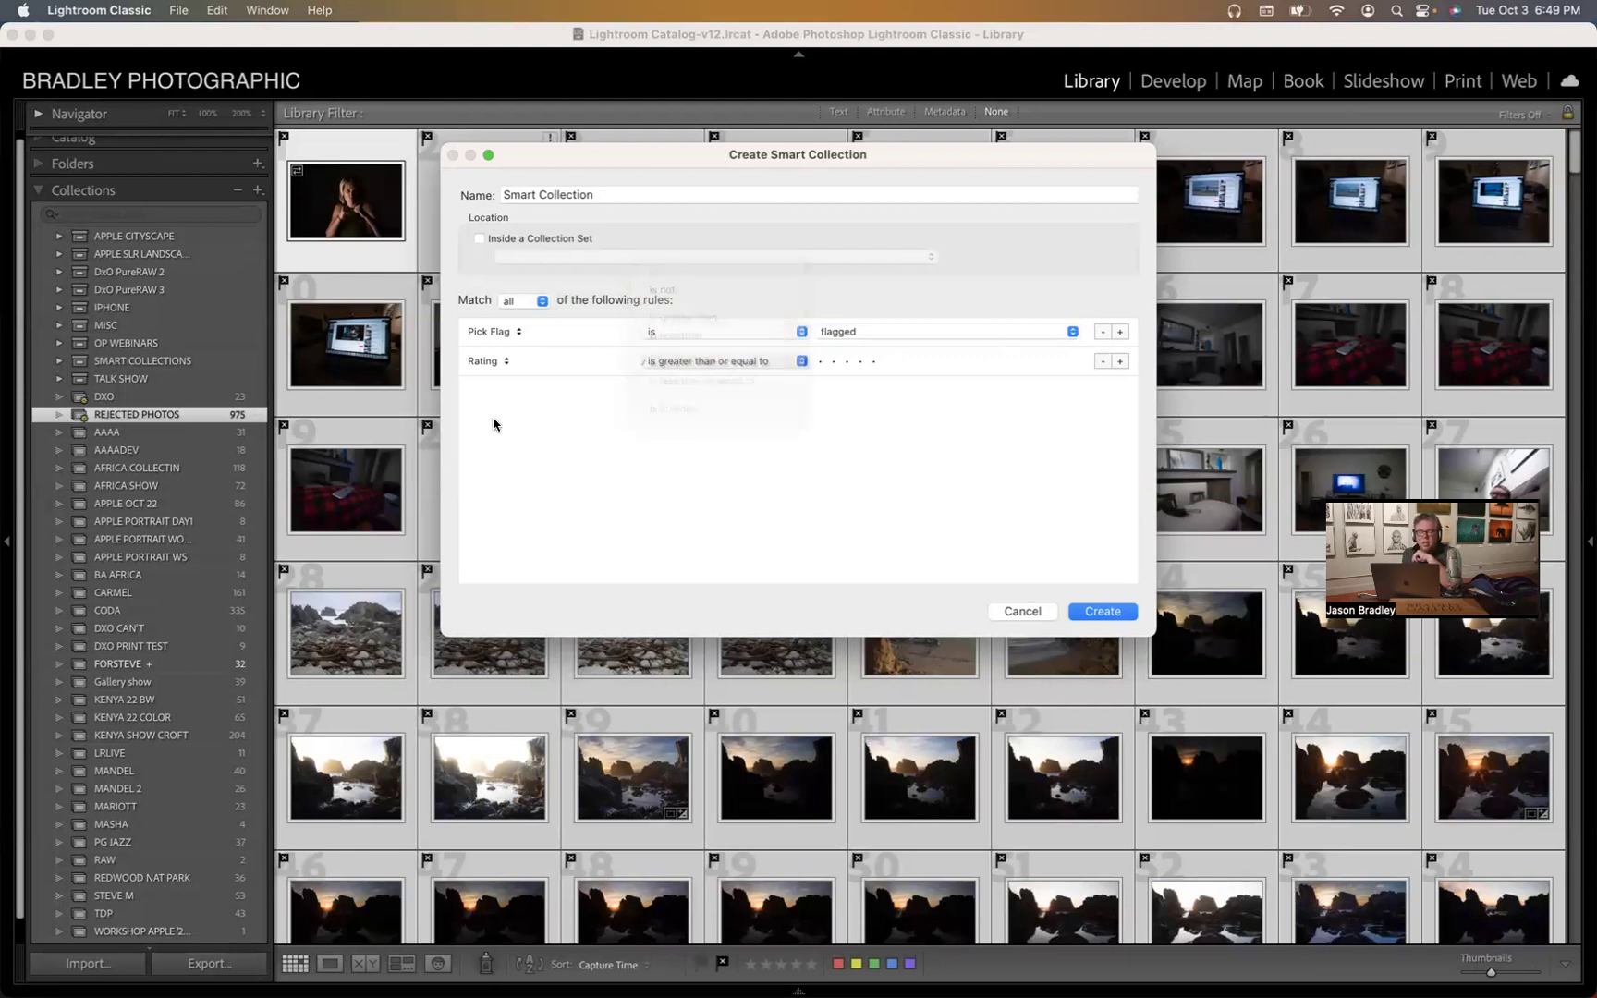
{"action": "left_click", "coordinate": [506, 361]}
{"action": "left_click", "coordinate": [506, 361]}
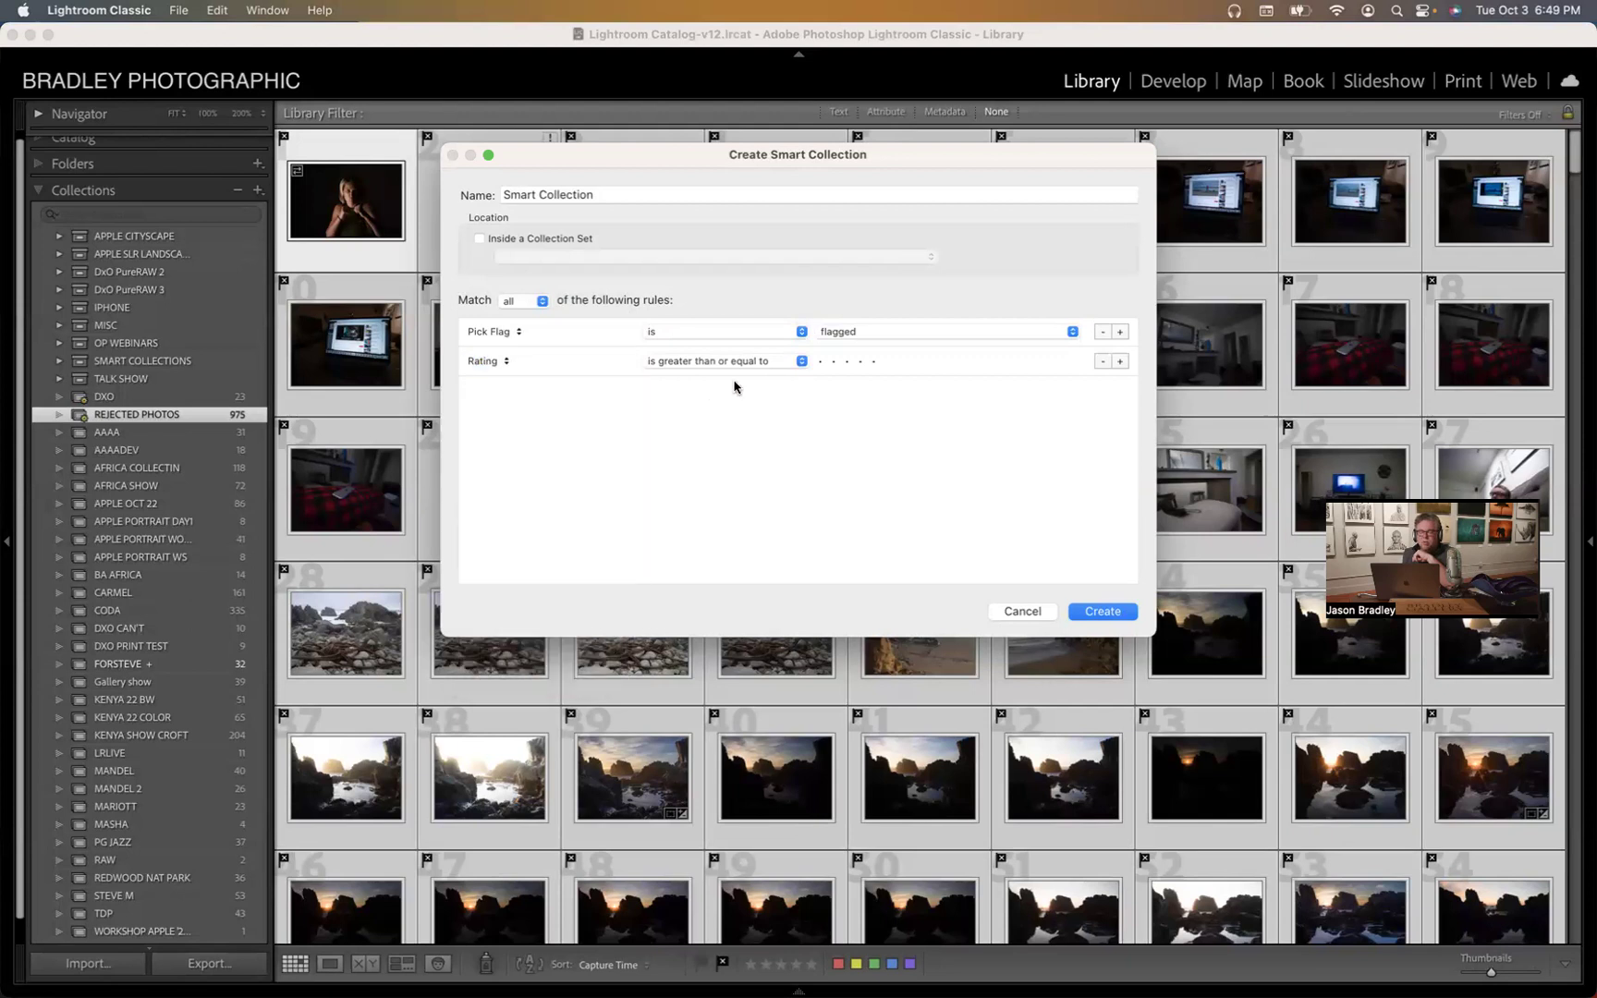
{"action": "left_click", "coordinate": [859, 361]}
- Try adding a third rule, Label Color is red, and cancel the smart collection's creation
{"action": "left_click", "coordinate": [1119, 361]}
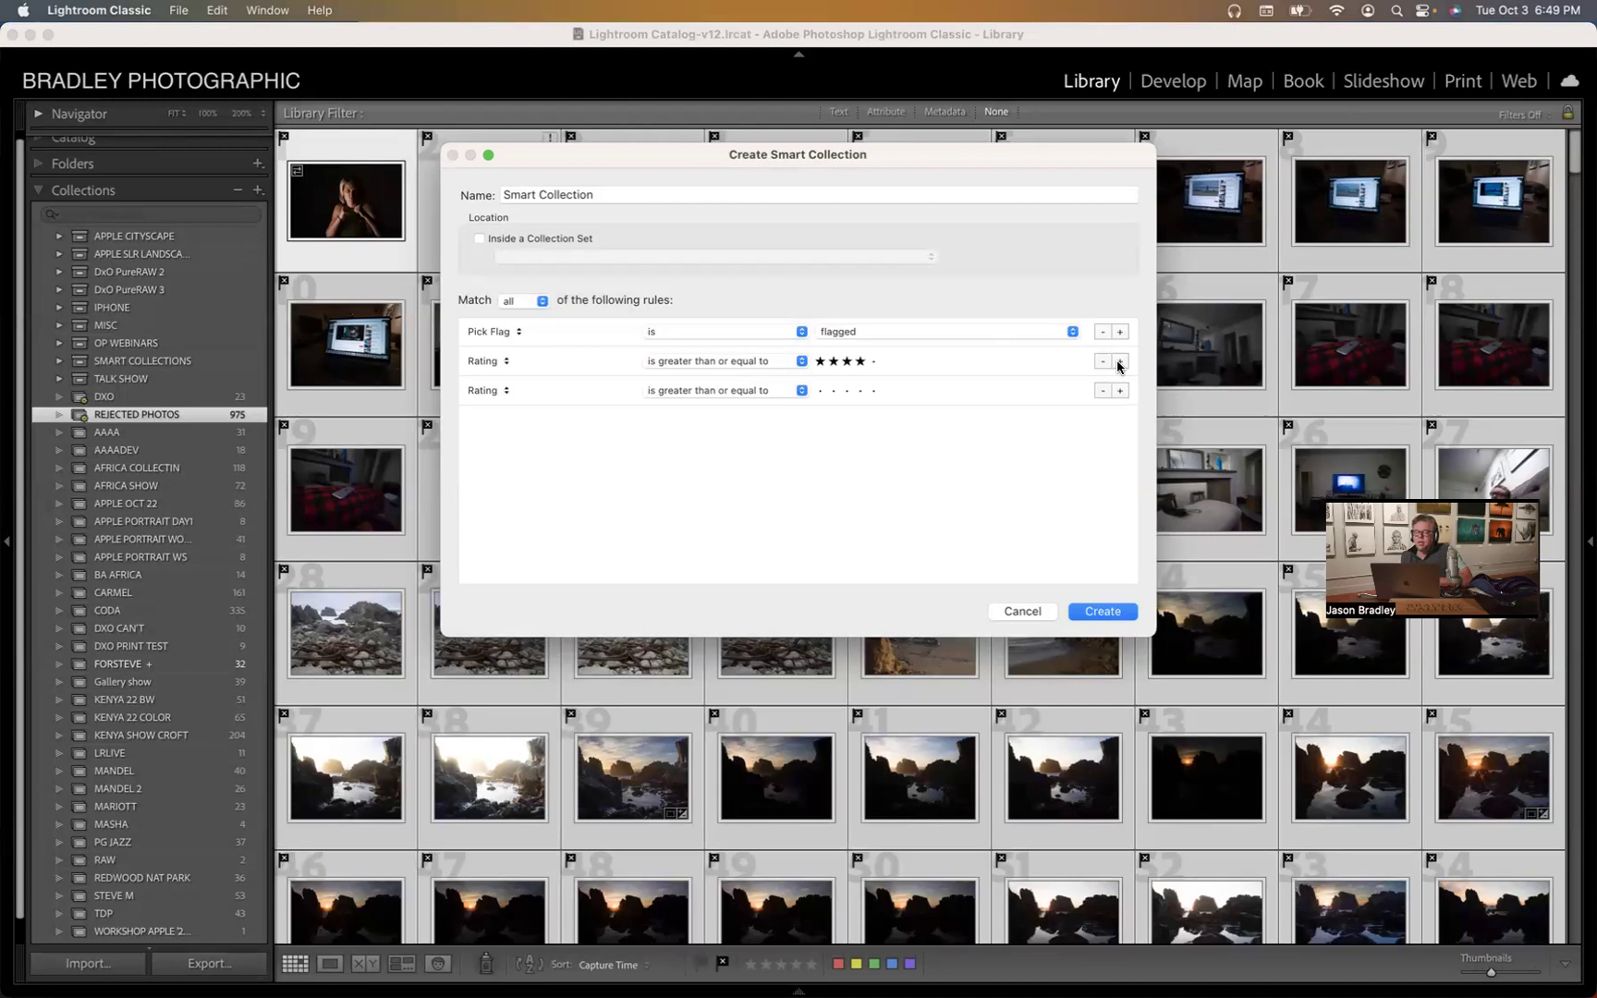
{"action": "left_click", "coordinate": [505, 392]}
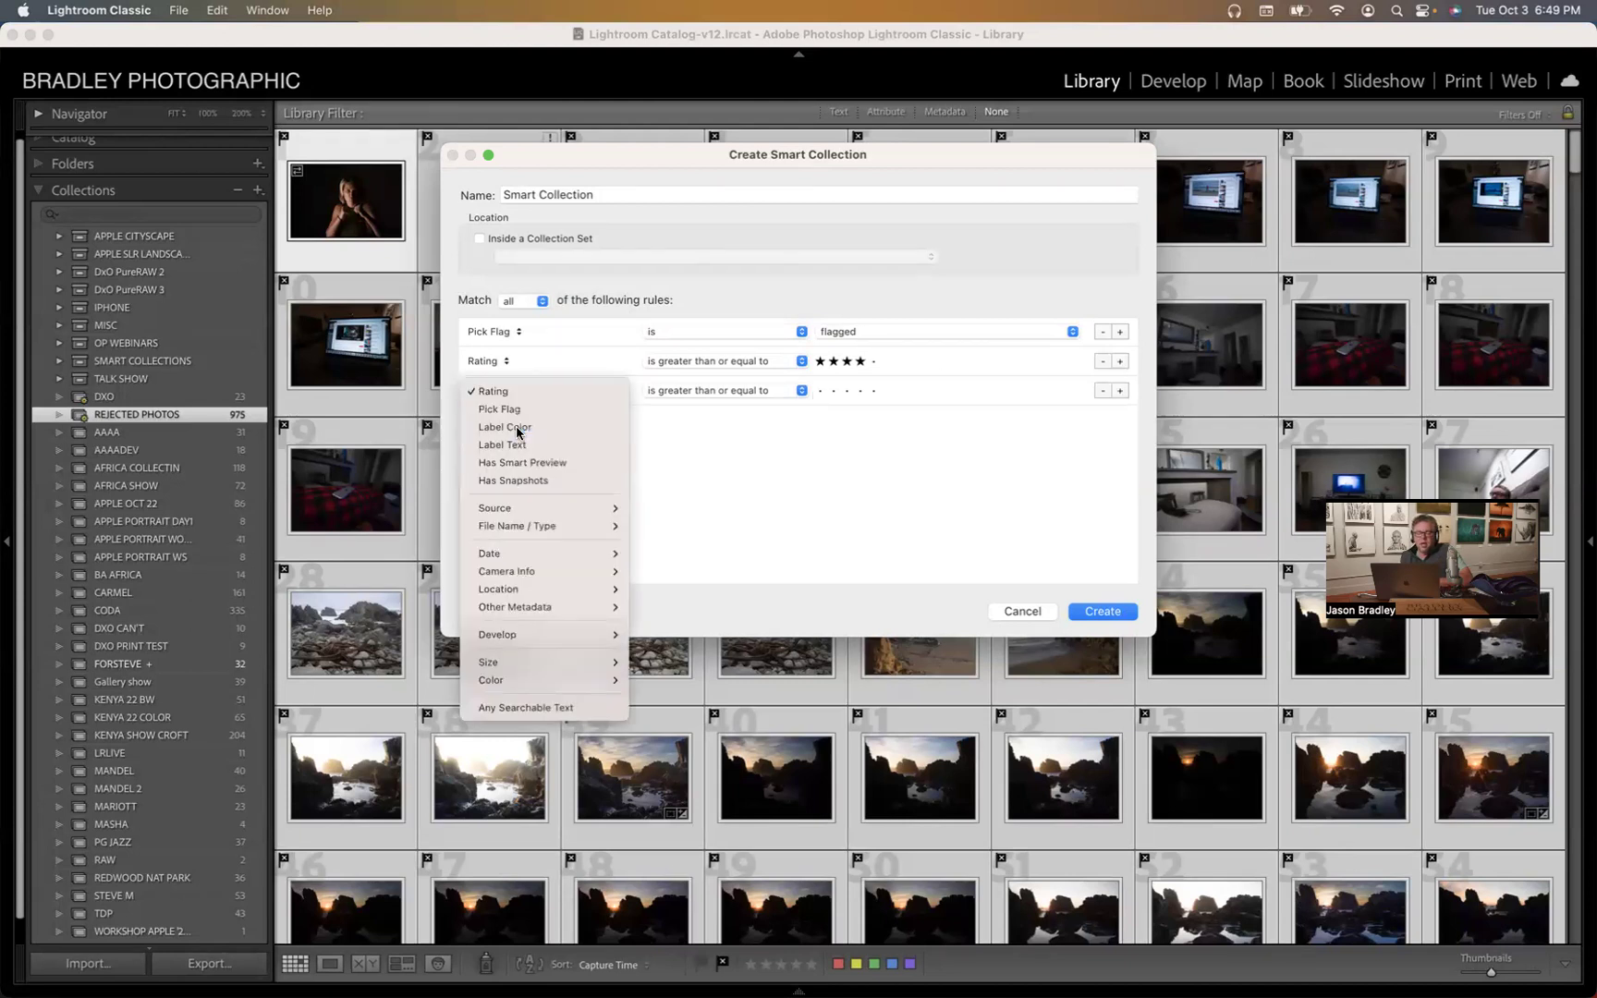
{"action": "left_click", "coordinate": [605, 428]}
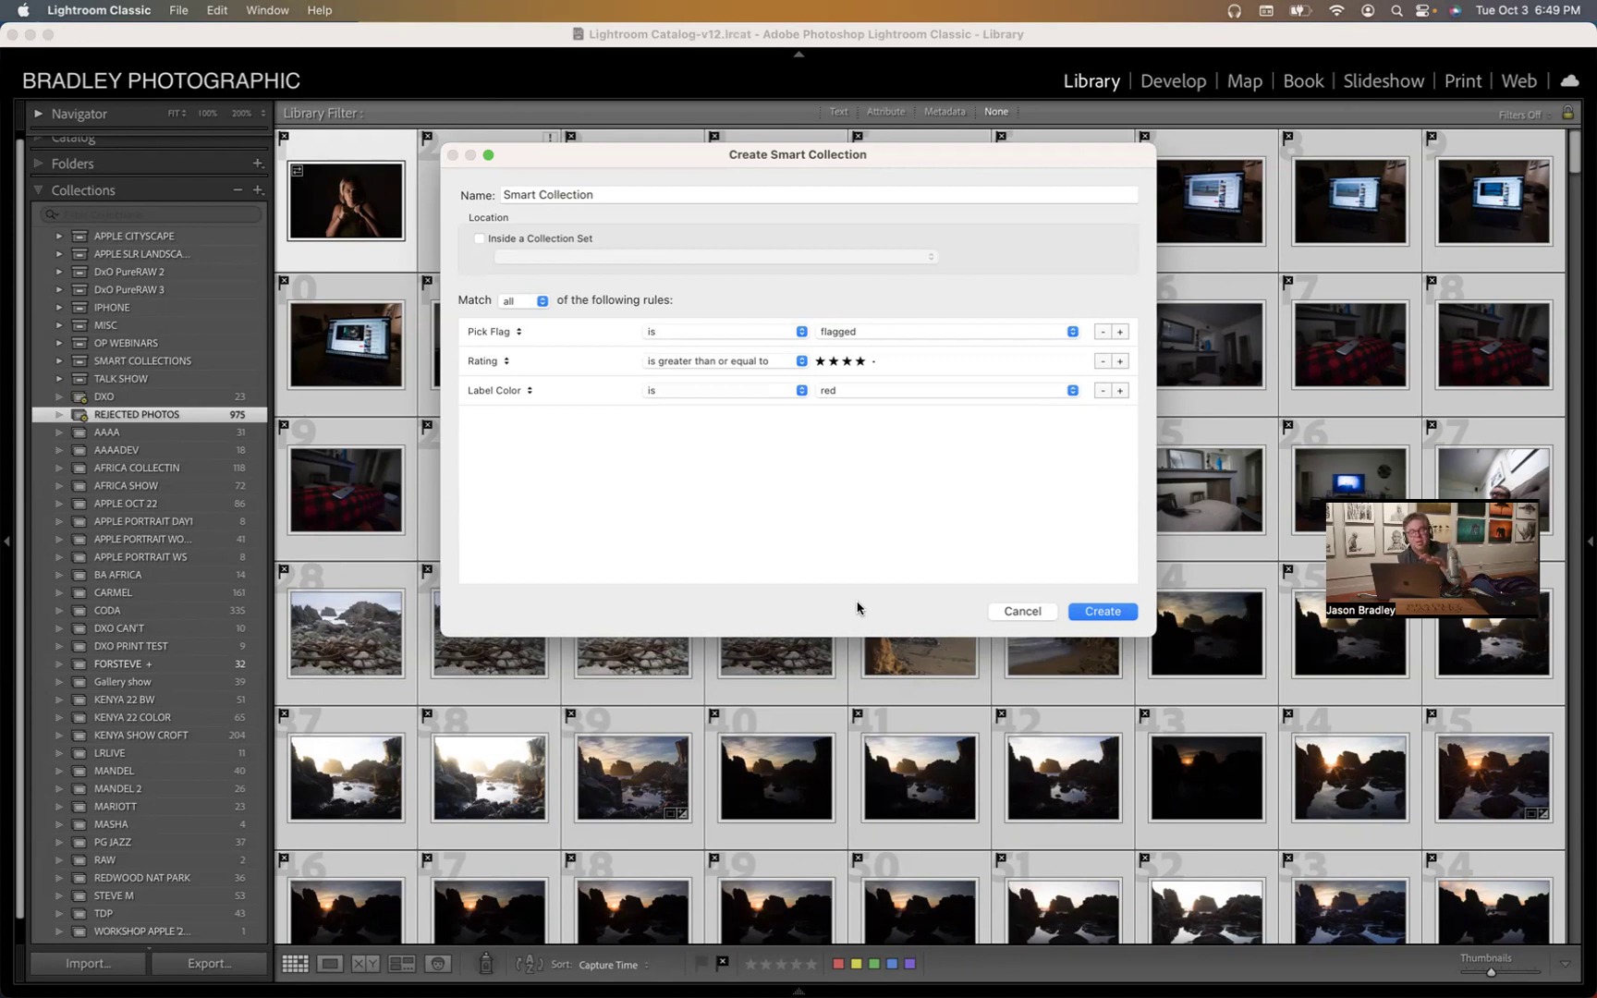
{"action": "left_click", "coordinate": [1020, 611]}
- Show the Metadata library filter for the REJECTED PHOTOS collection
{"action": "left_click", "coordinate": [942, 113]}
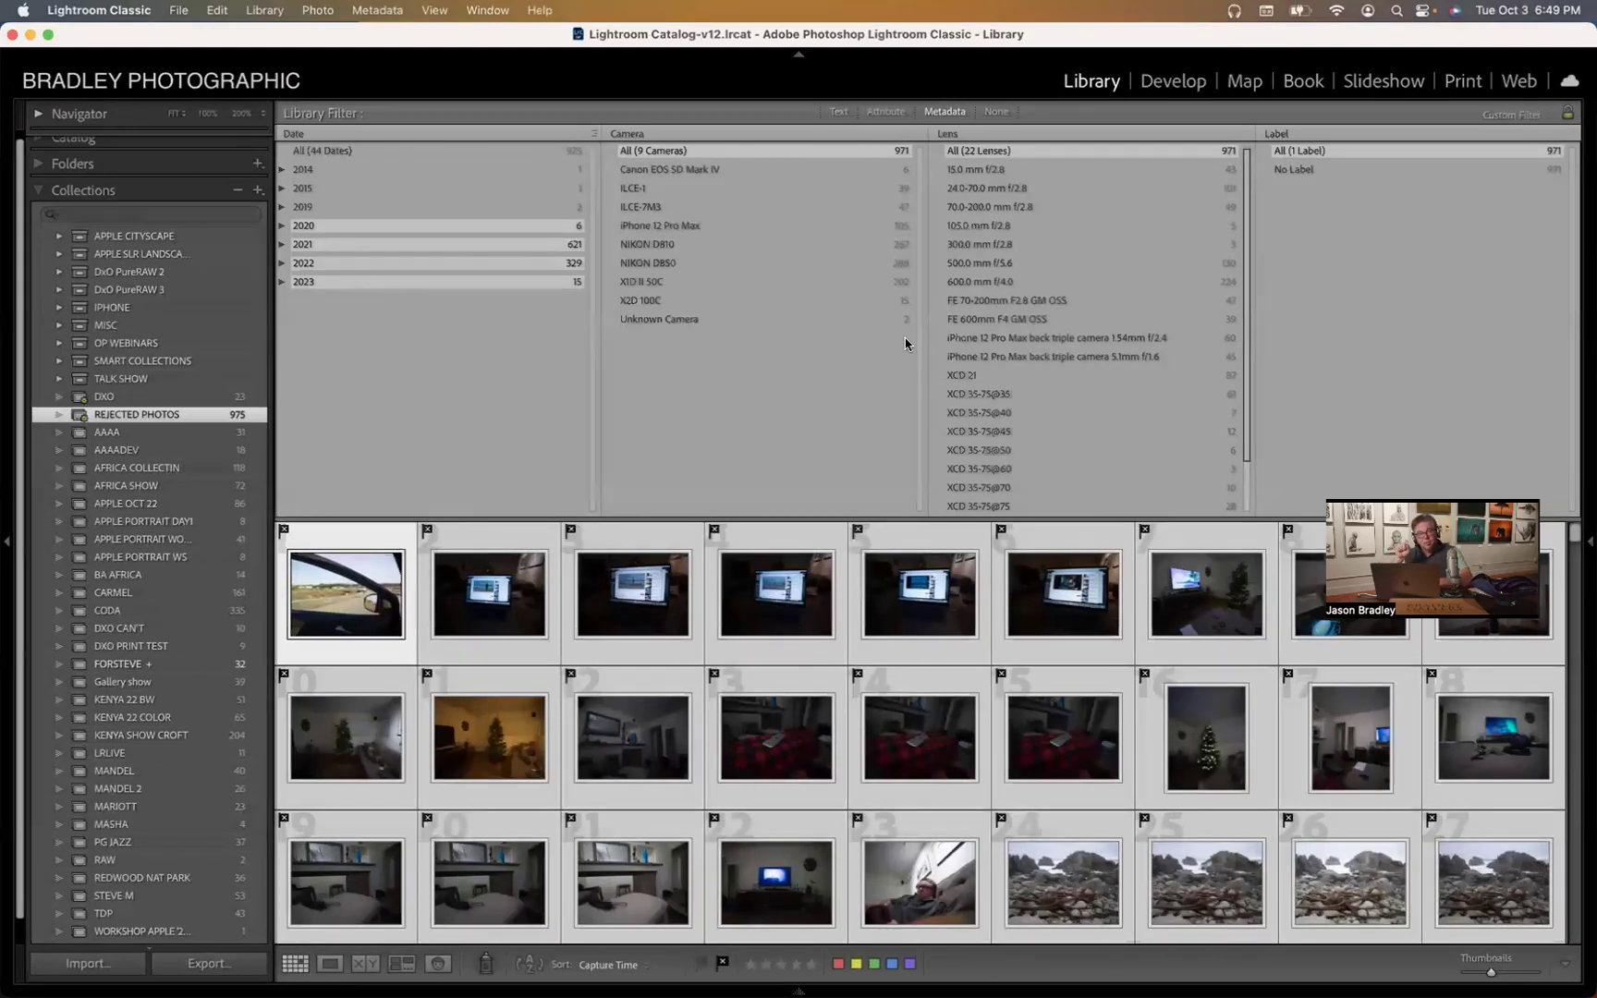
- Try adding seven extra rating rules to a new smart collection, and cancel its creation
{"action": "left_click", "coordinate": [258, 190]}
{"action": "left_click", "coordinate": [288, 229]}
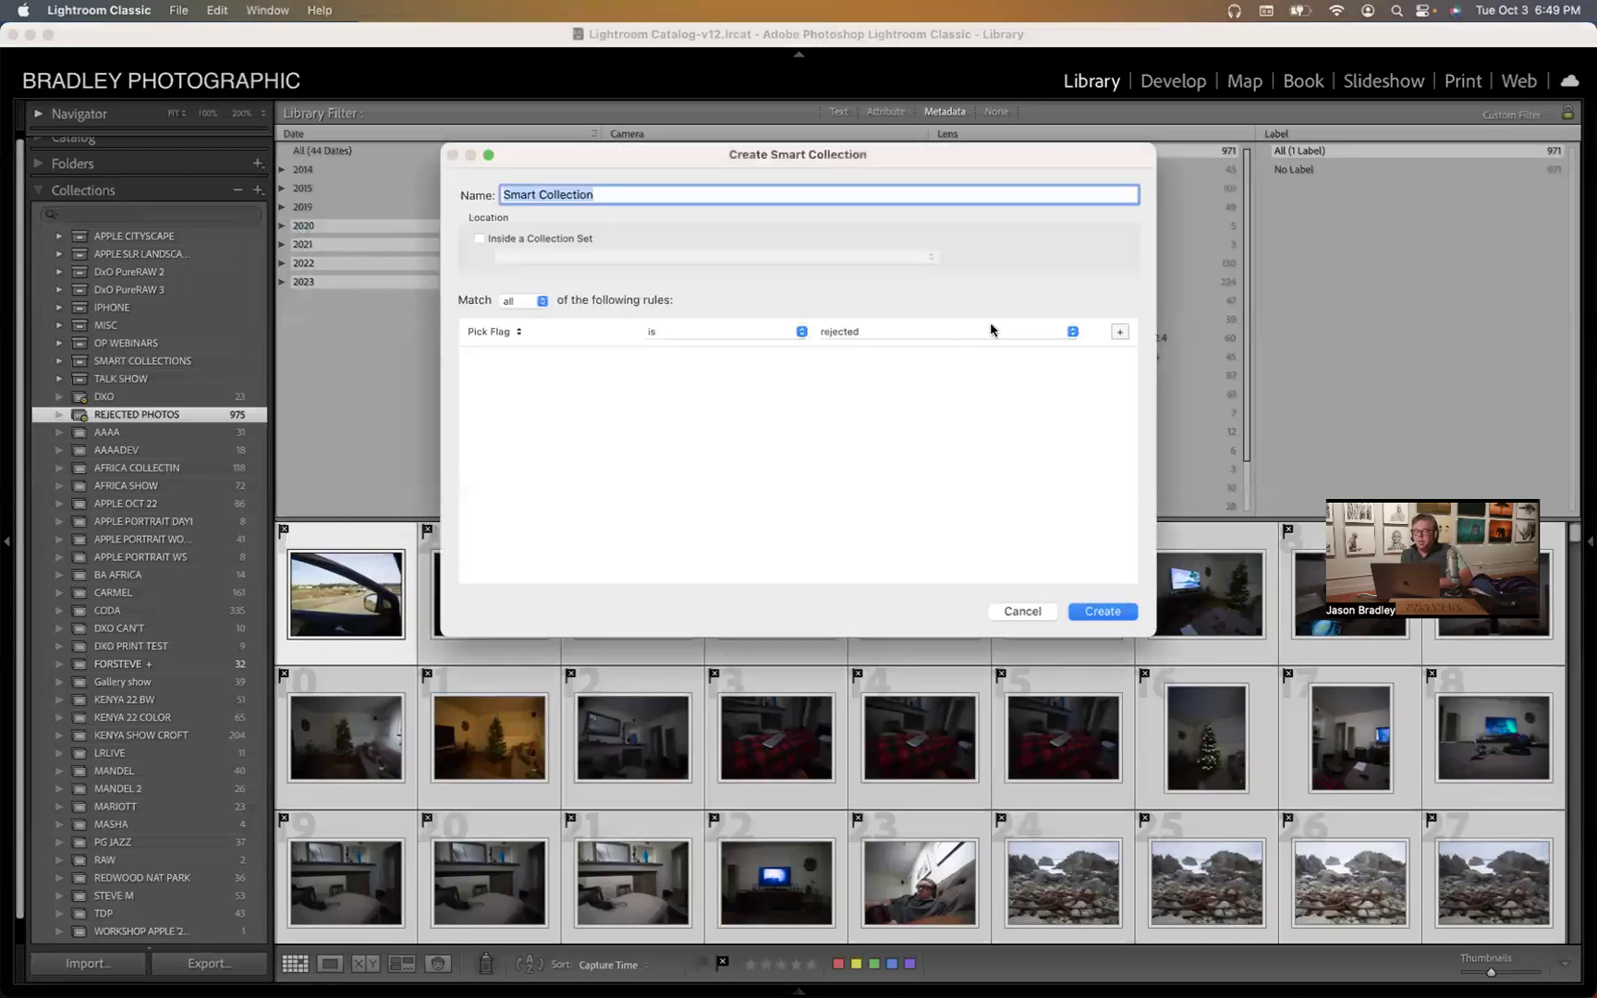
{"action": "left_click", "coordinate": [1120, 331]}
{"action": "left_click", "coordinate": [1120, 360]}
{"action": "left_click", "coordinate": [1120, 390]}
{"action": "left_click", "coordinate": [1120, 420]}
{"action": "left_click", "coordinate": [1120, 449]}
{"action": "left_click", "coordinate": [1121, 478]}
{"action": "left_click", "coordinate": [1121, 509]}
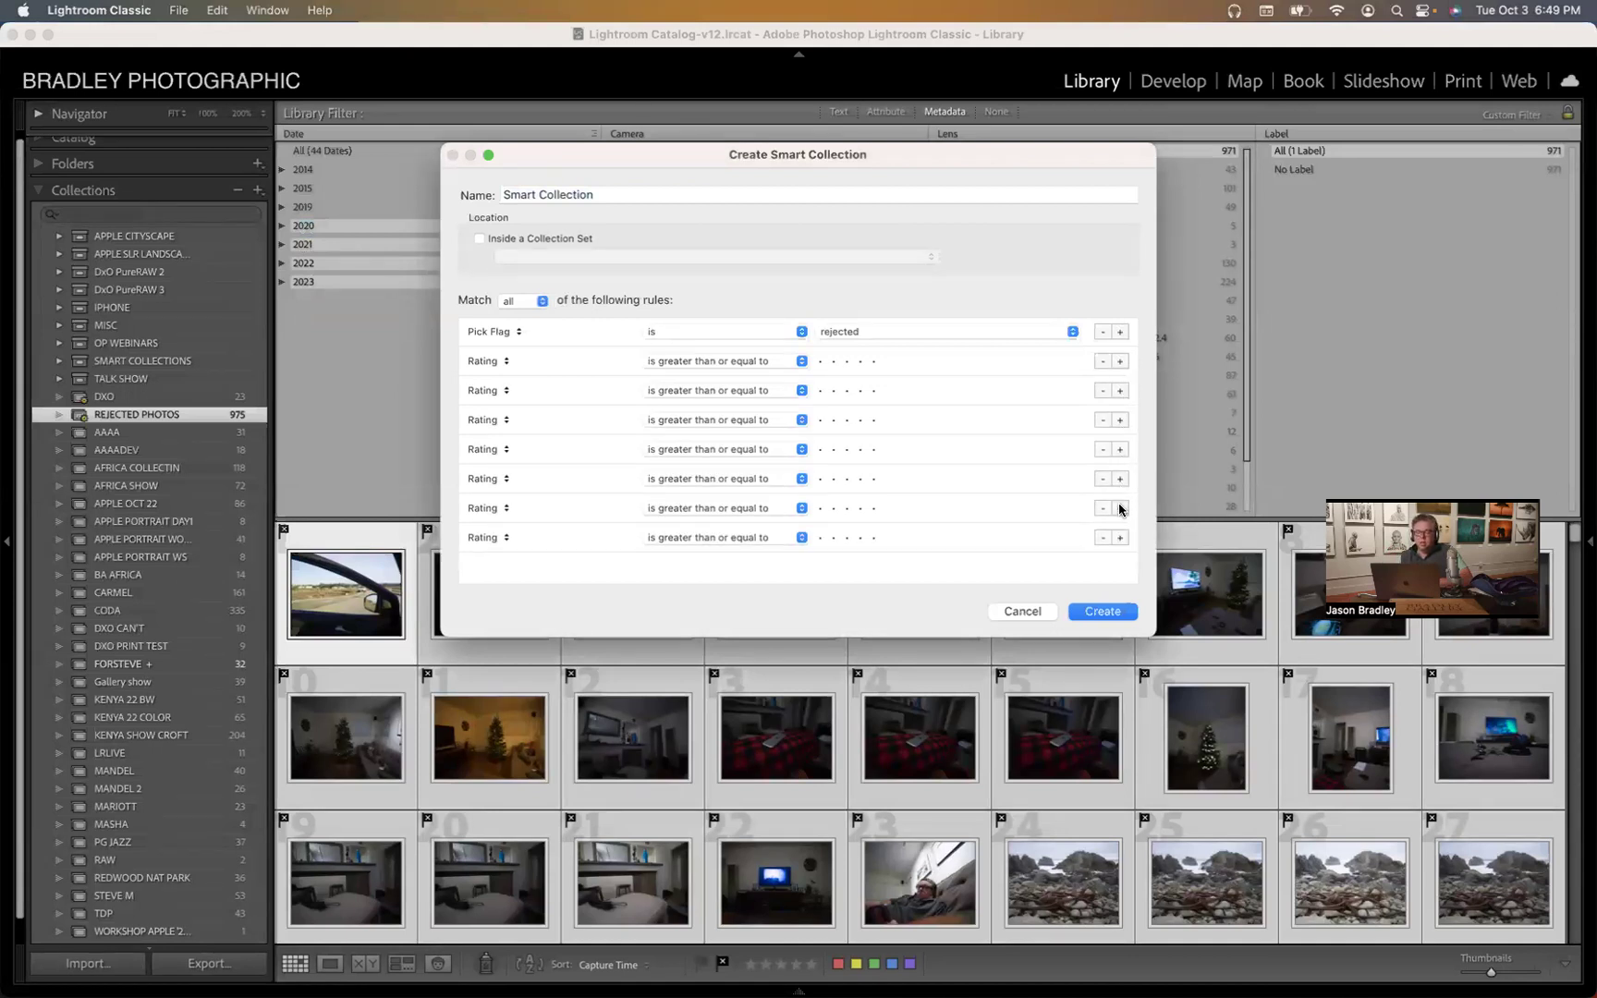
{"action": "left_click", "coordinate": [1026, 611]}
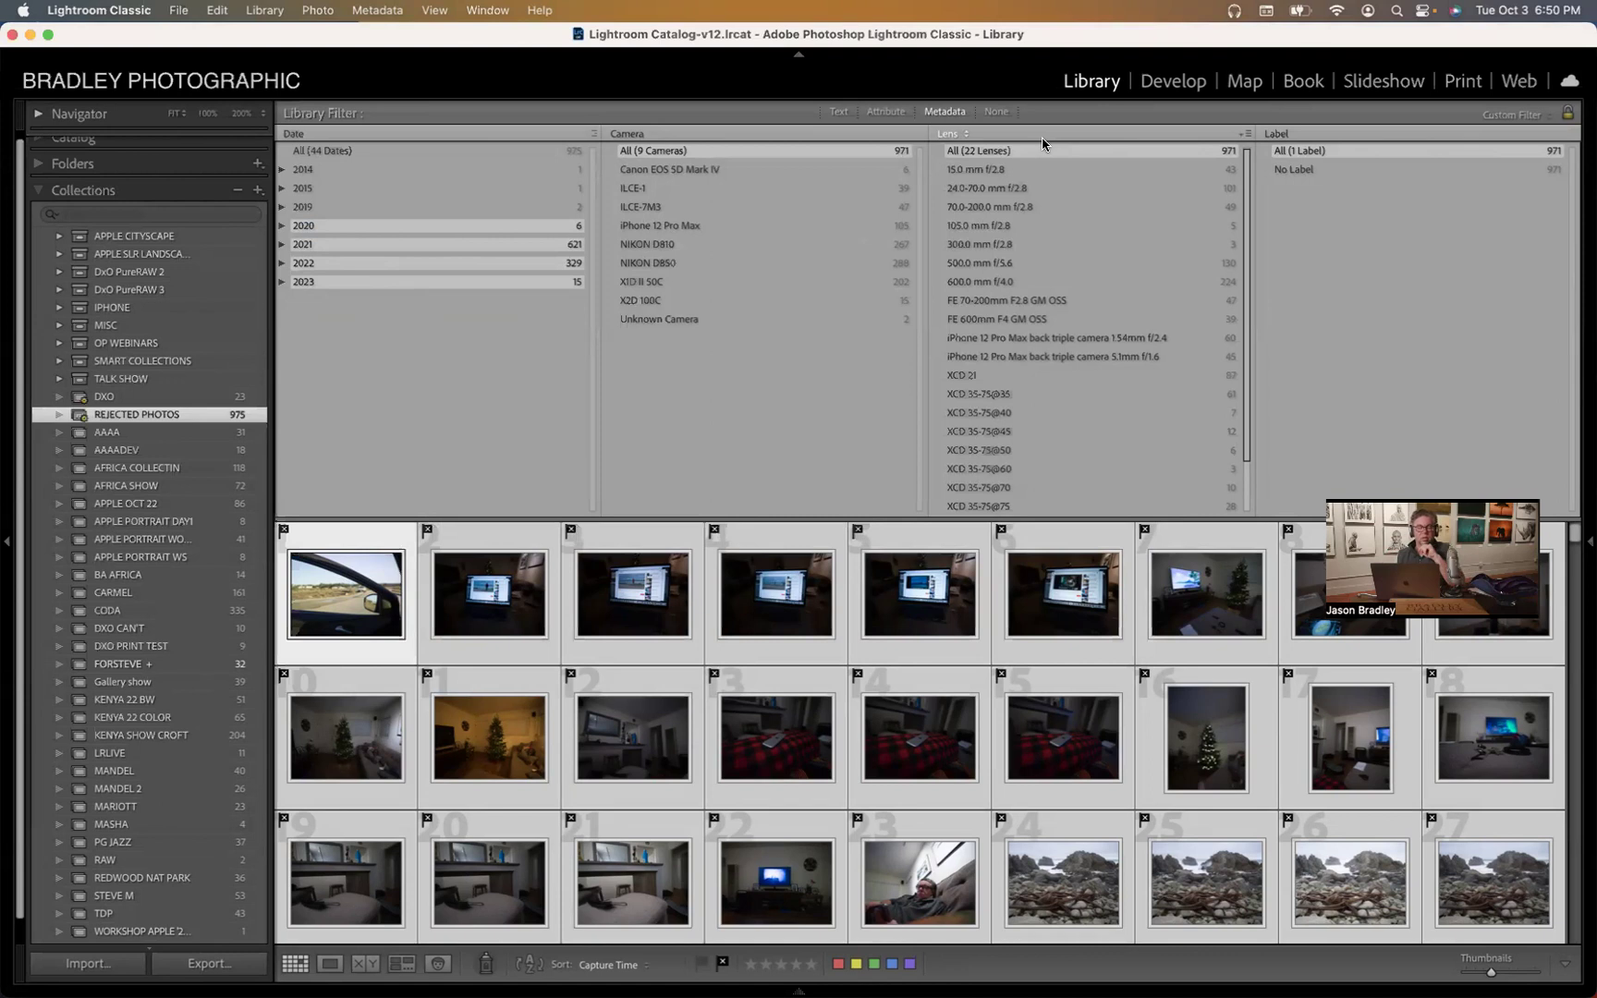
- Try adding three extra rating rules below the pick flag rule of a new smart collection, and cancel its creation
{"action": "left_click", "coordinate": [258, 196]}
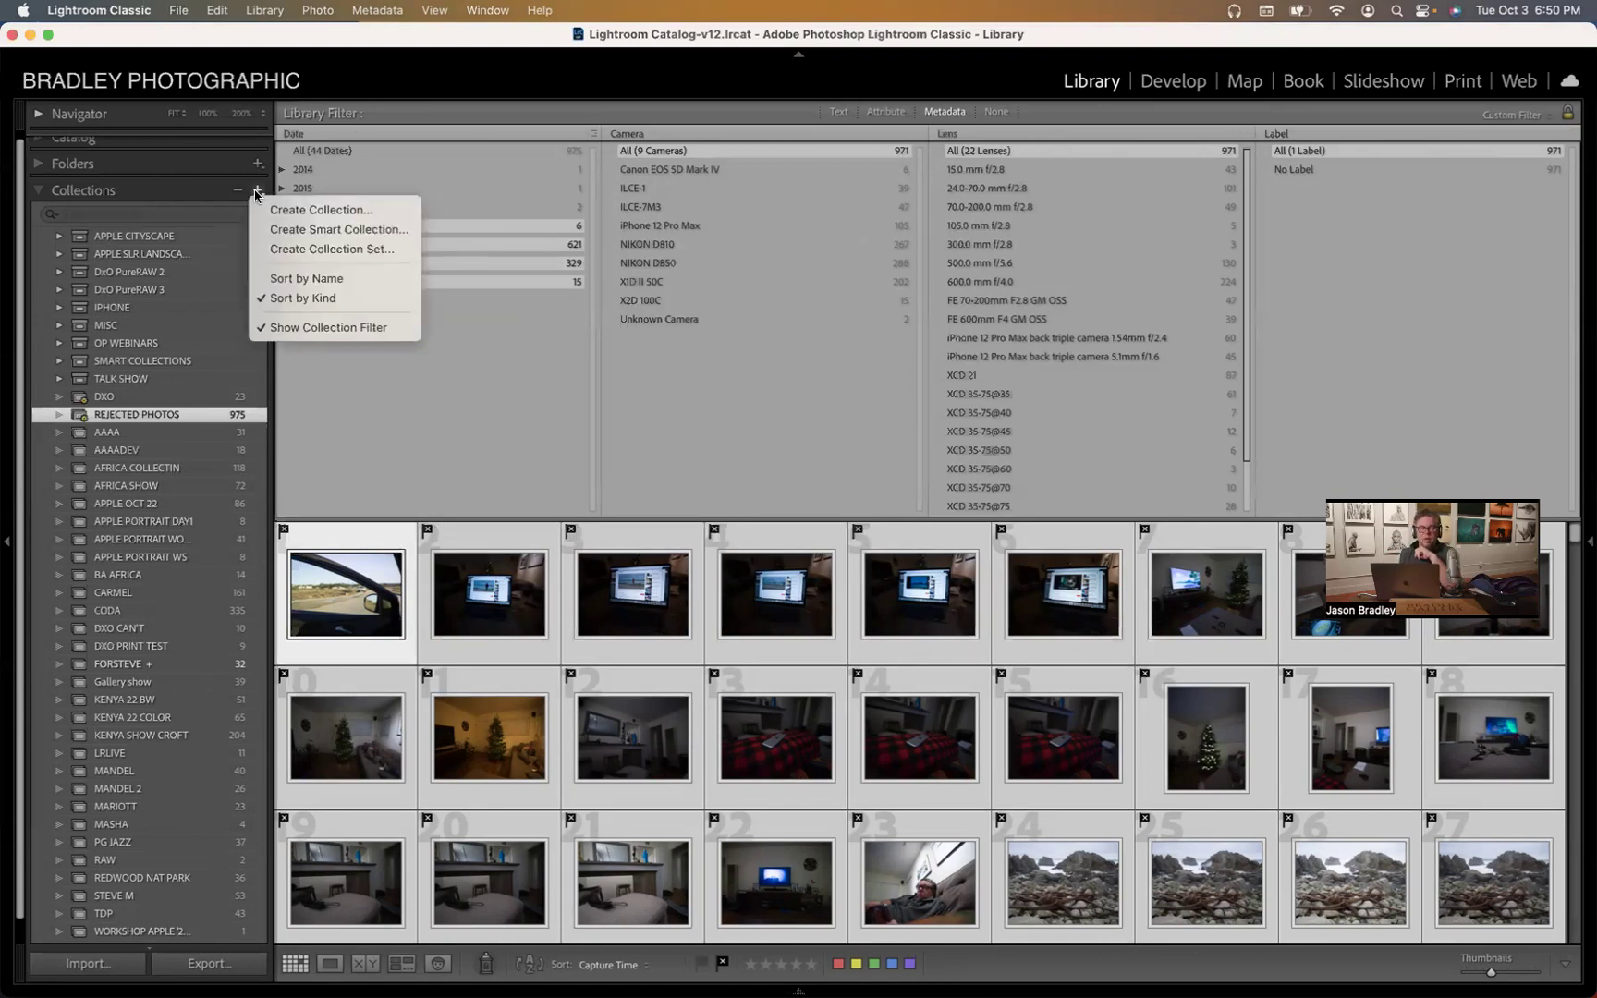
{"action": "left_click", "coordinate": [295, 229]}
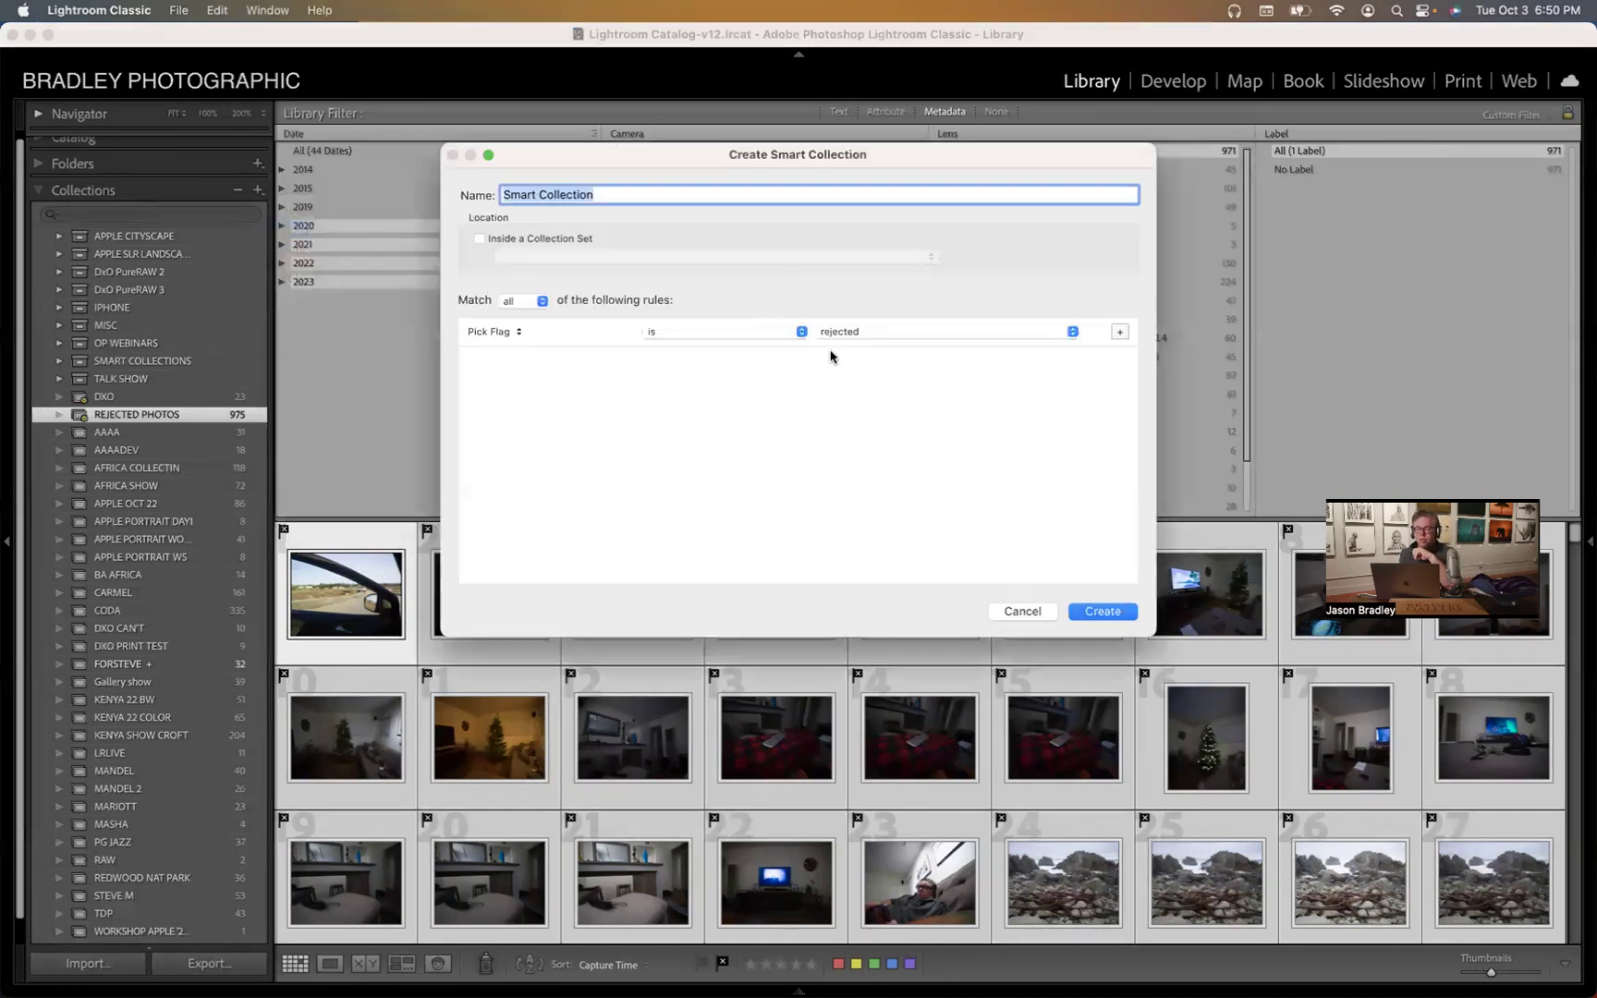
{"action": "left_click", "coordinate": [1120, 332]}
{"action": "left_click", "coordinate": [1121, 332]}
{"action": "left_click", "coordinate": [1120, 333]}
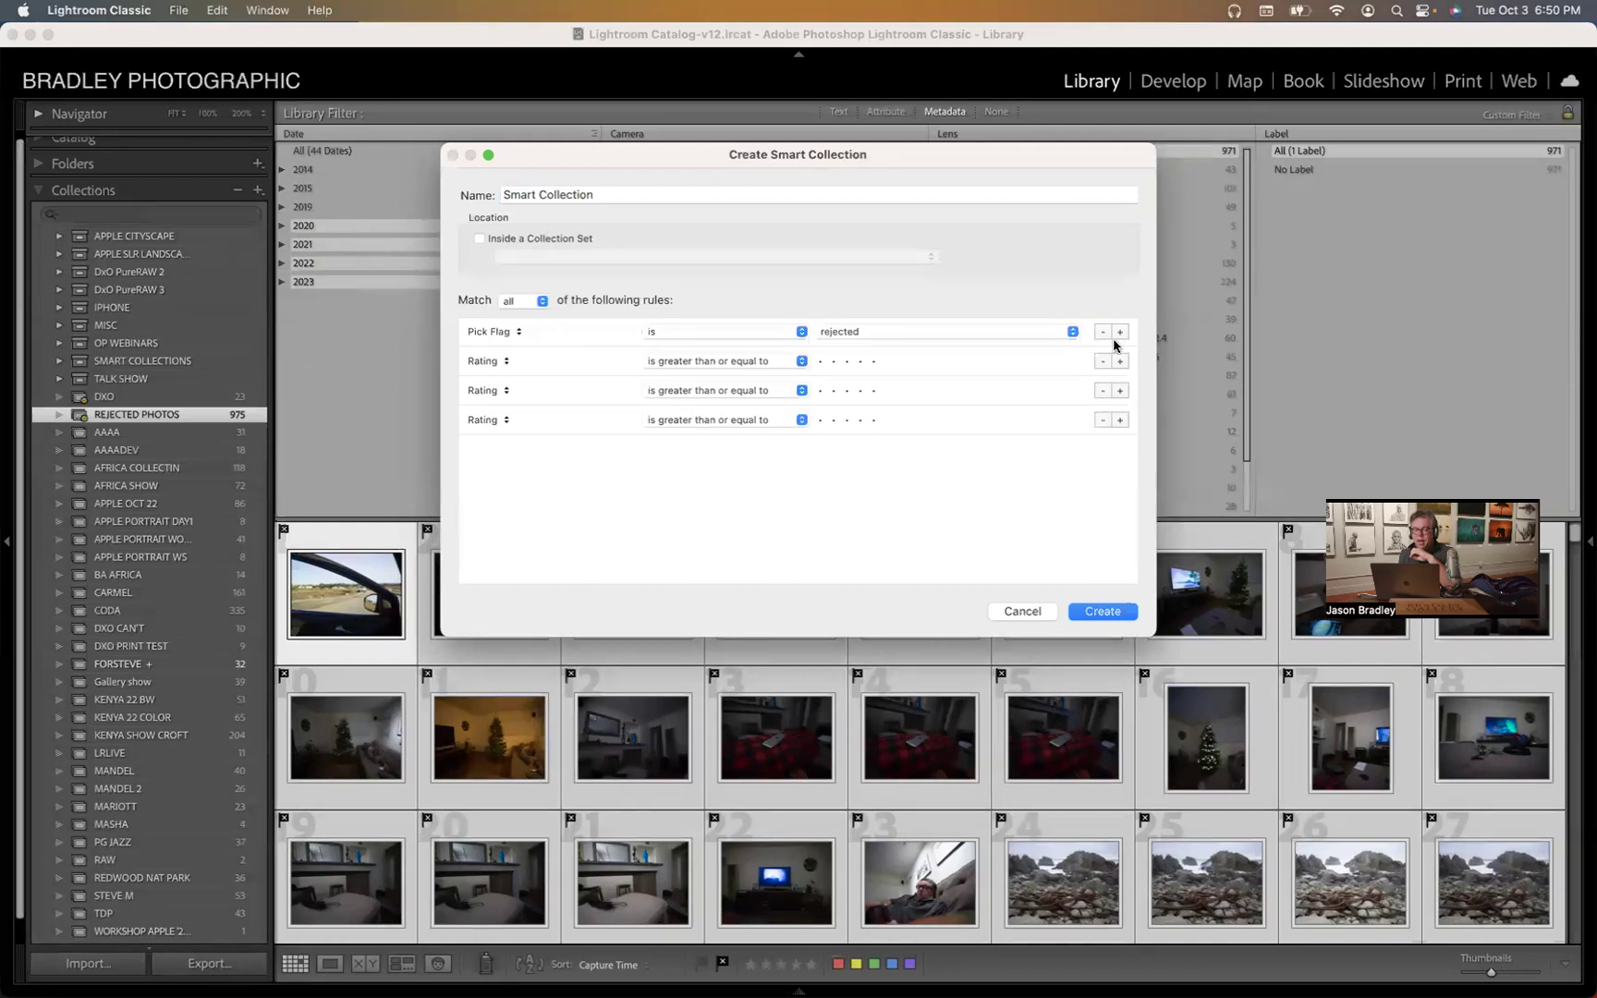
{"action": "left_click", "coordinate": [1020, 614]}
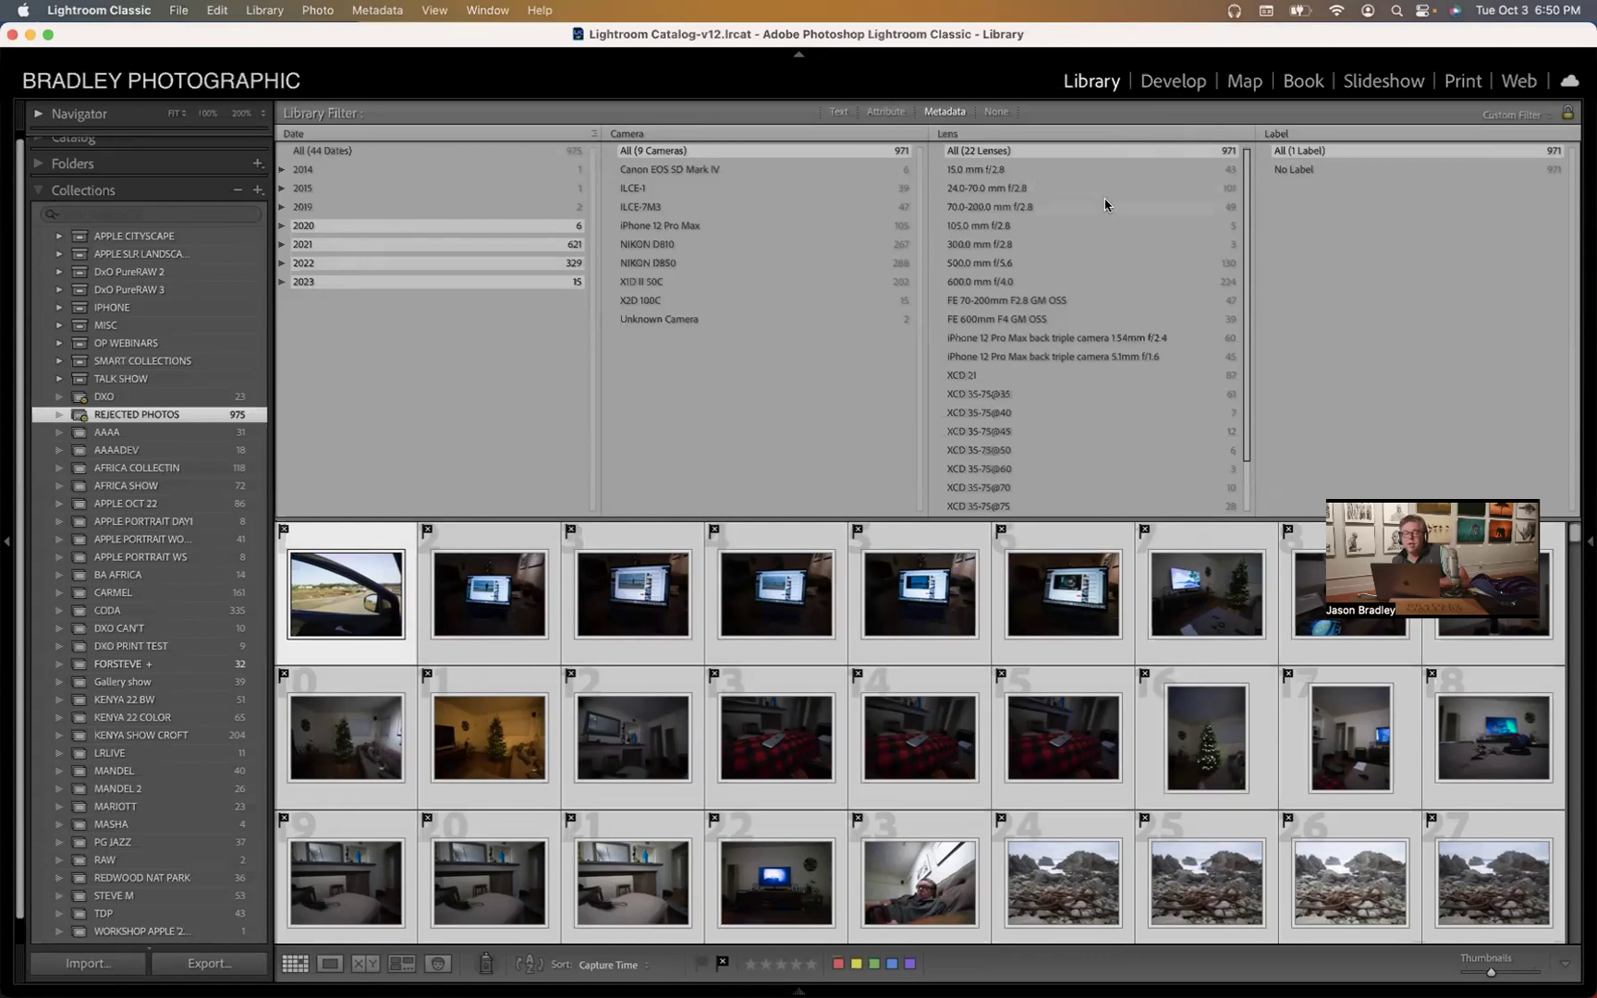
- Remove the Camera, Lens and Label columns from the Metadata library filter, keeping only the Date column
{"action": "left_click", "coordinate": [918, 135]}
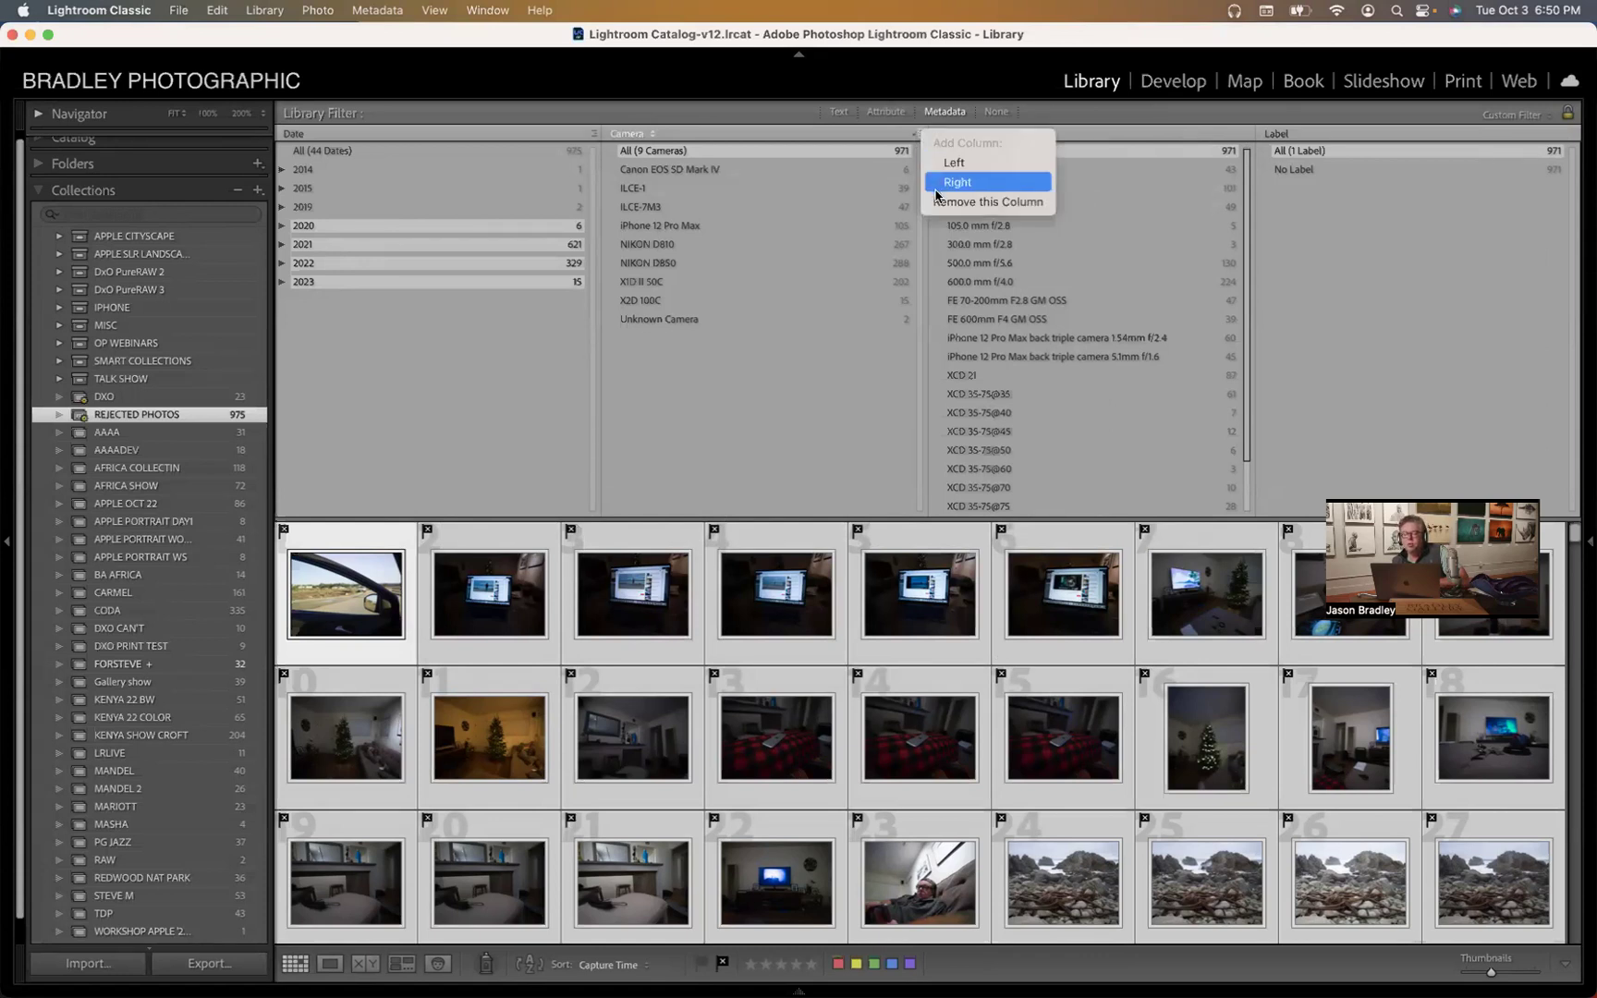
{"action": "left_click", "coordinate": [952, 202]}
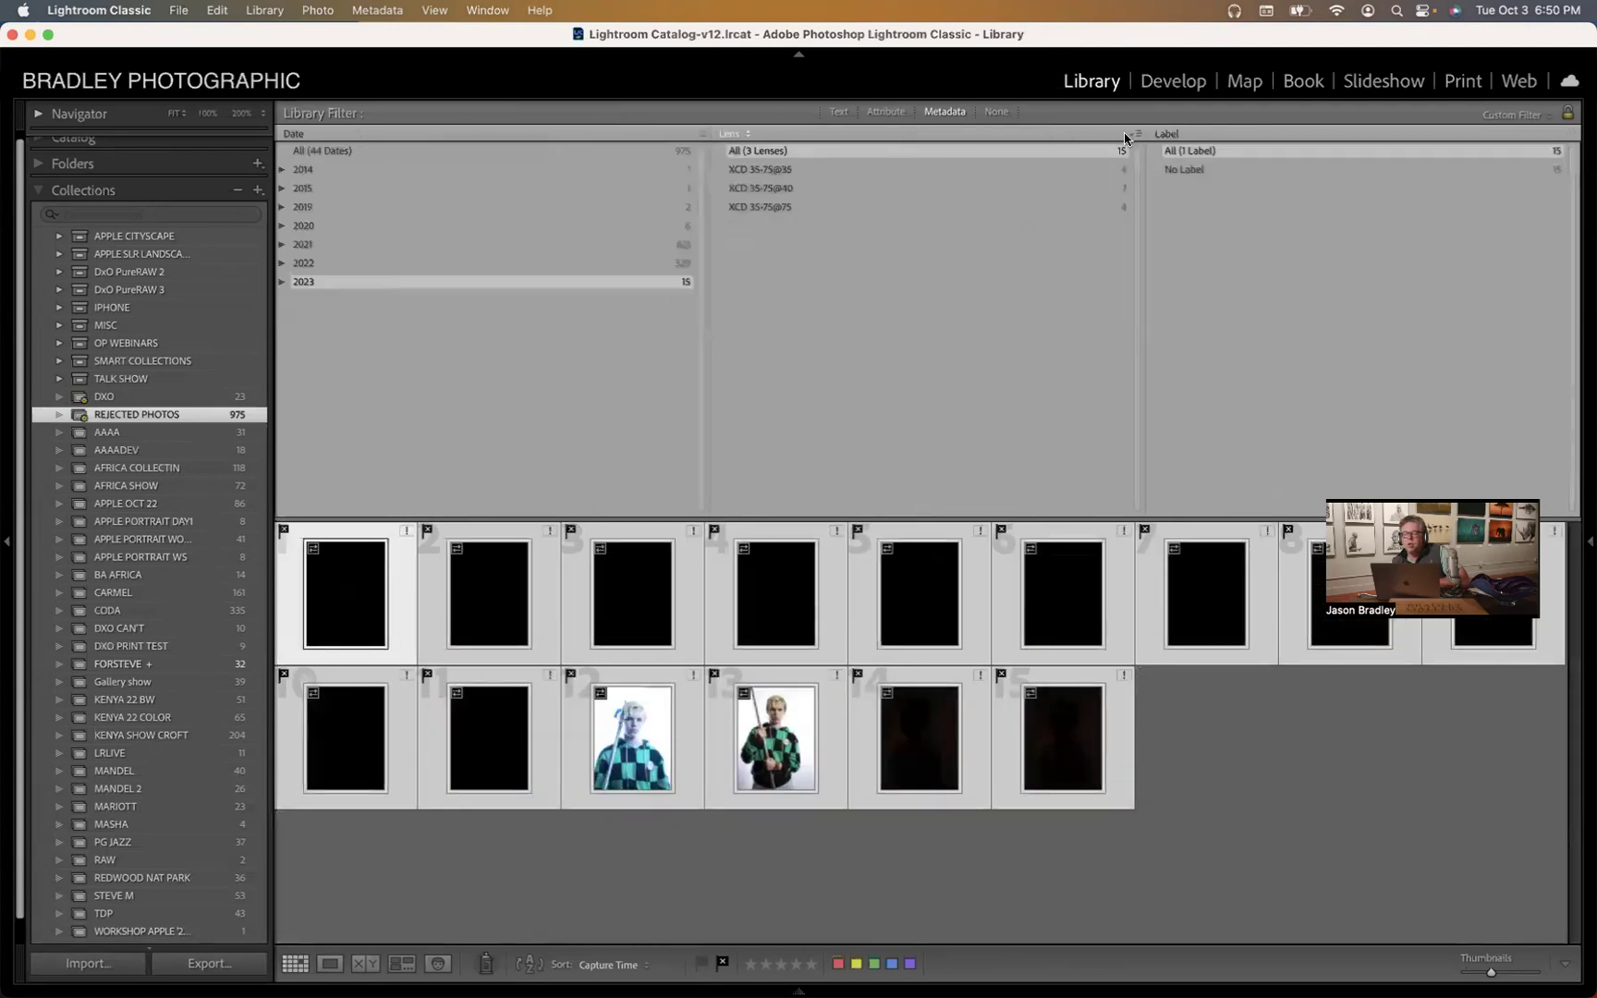
{"action": "left_click", "coordinate": [1136, 135]}
{"action": "left_click", "coordinate": [1152, 203]}
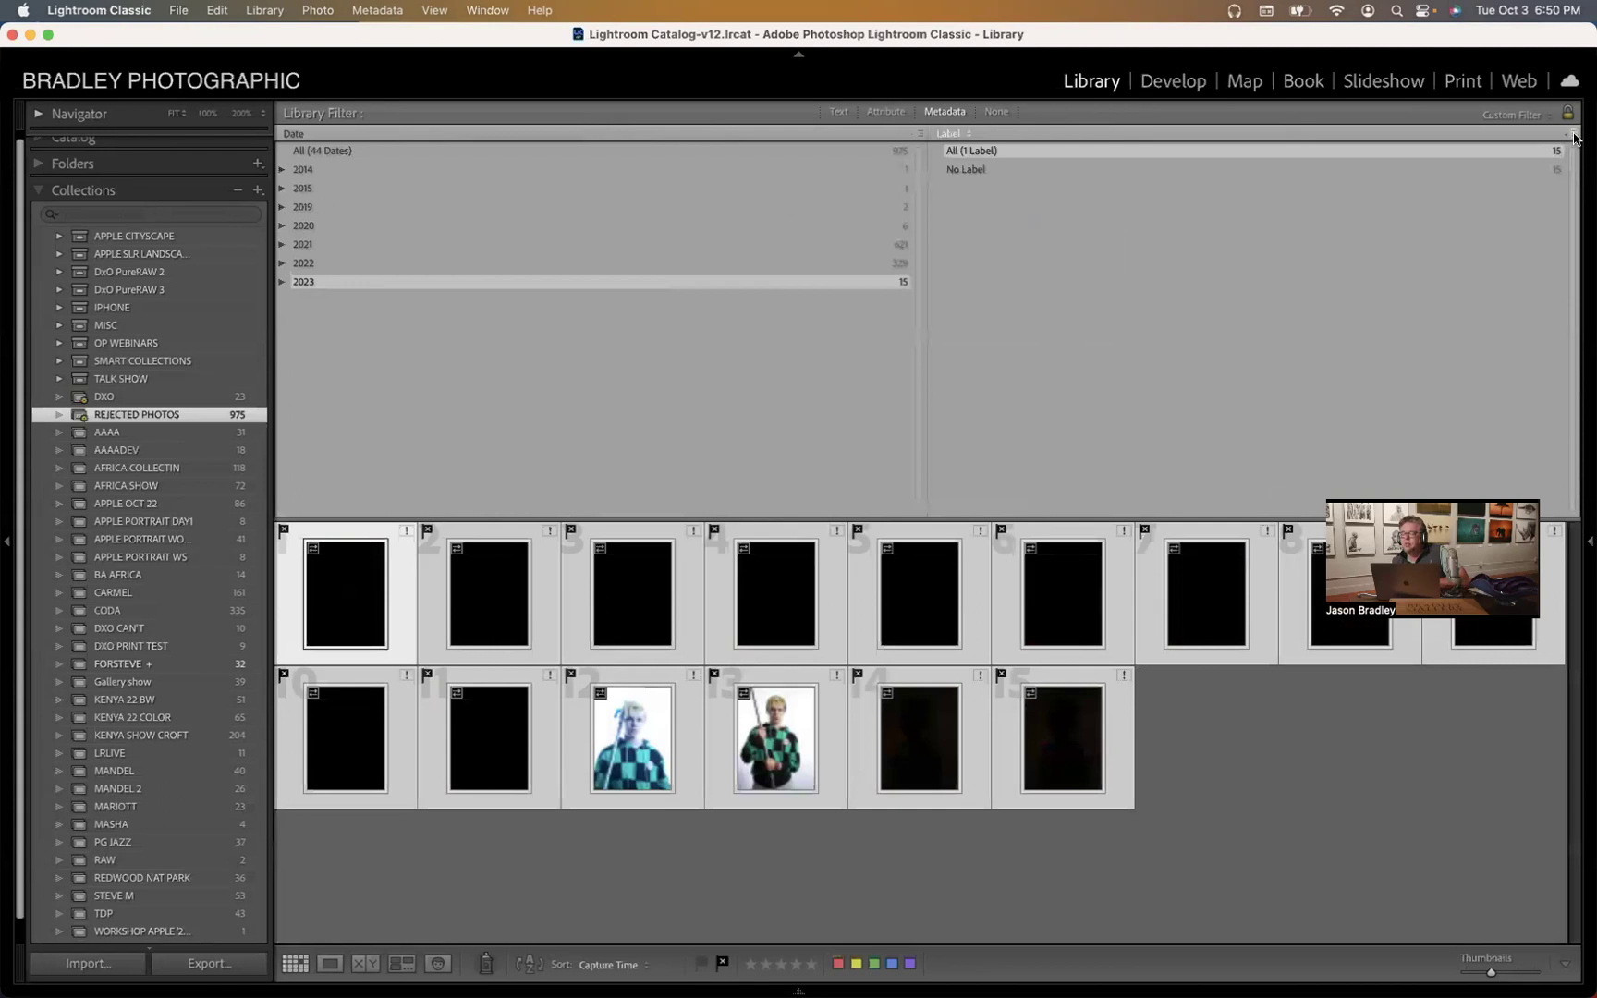
{"action": "left_click", "coordinate": [1577, 135]}
{"action": "left_click", "coordinate": [1530, 205]}
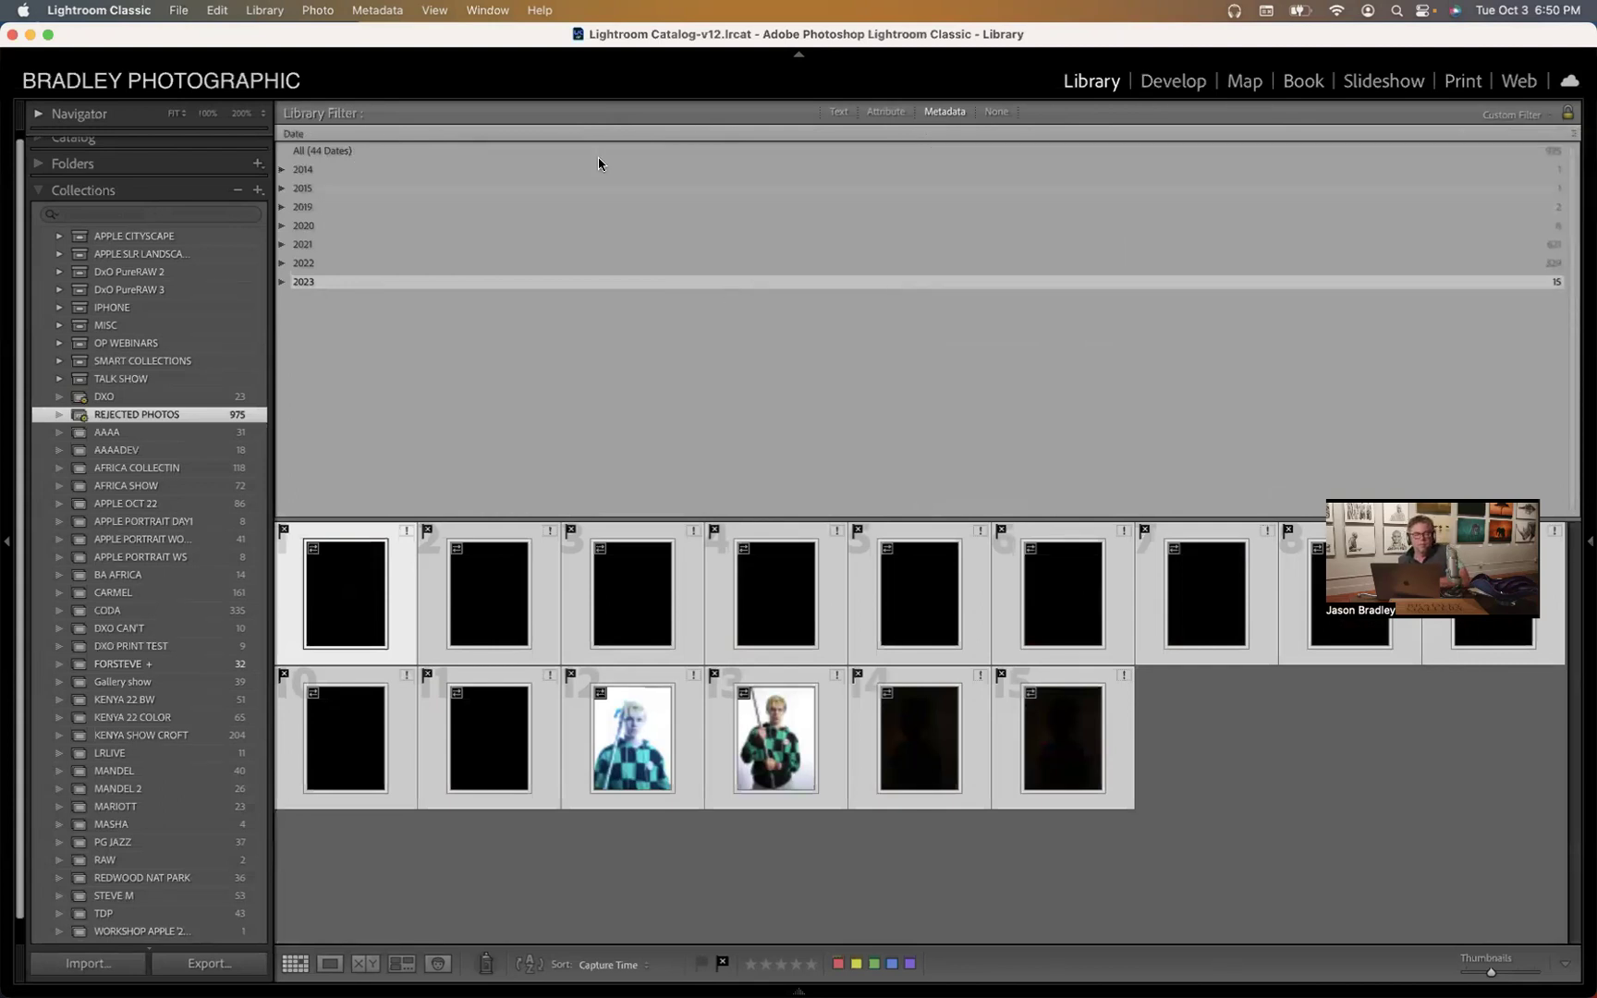
- Add four empty columns to the right of the Date column in the Metadata library filter
{"action": "left_click", "coordinate": [1577, 135]}
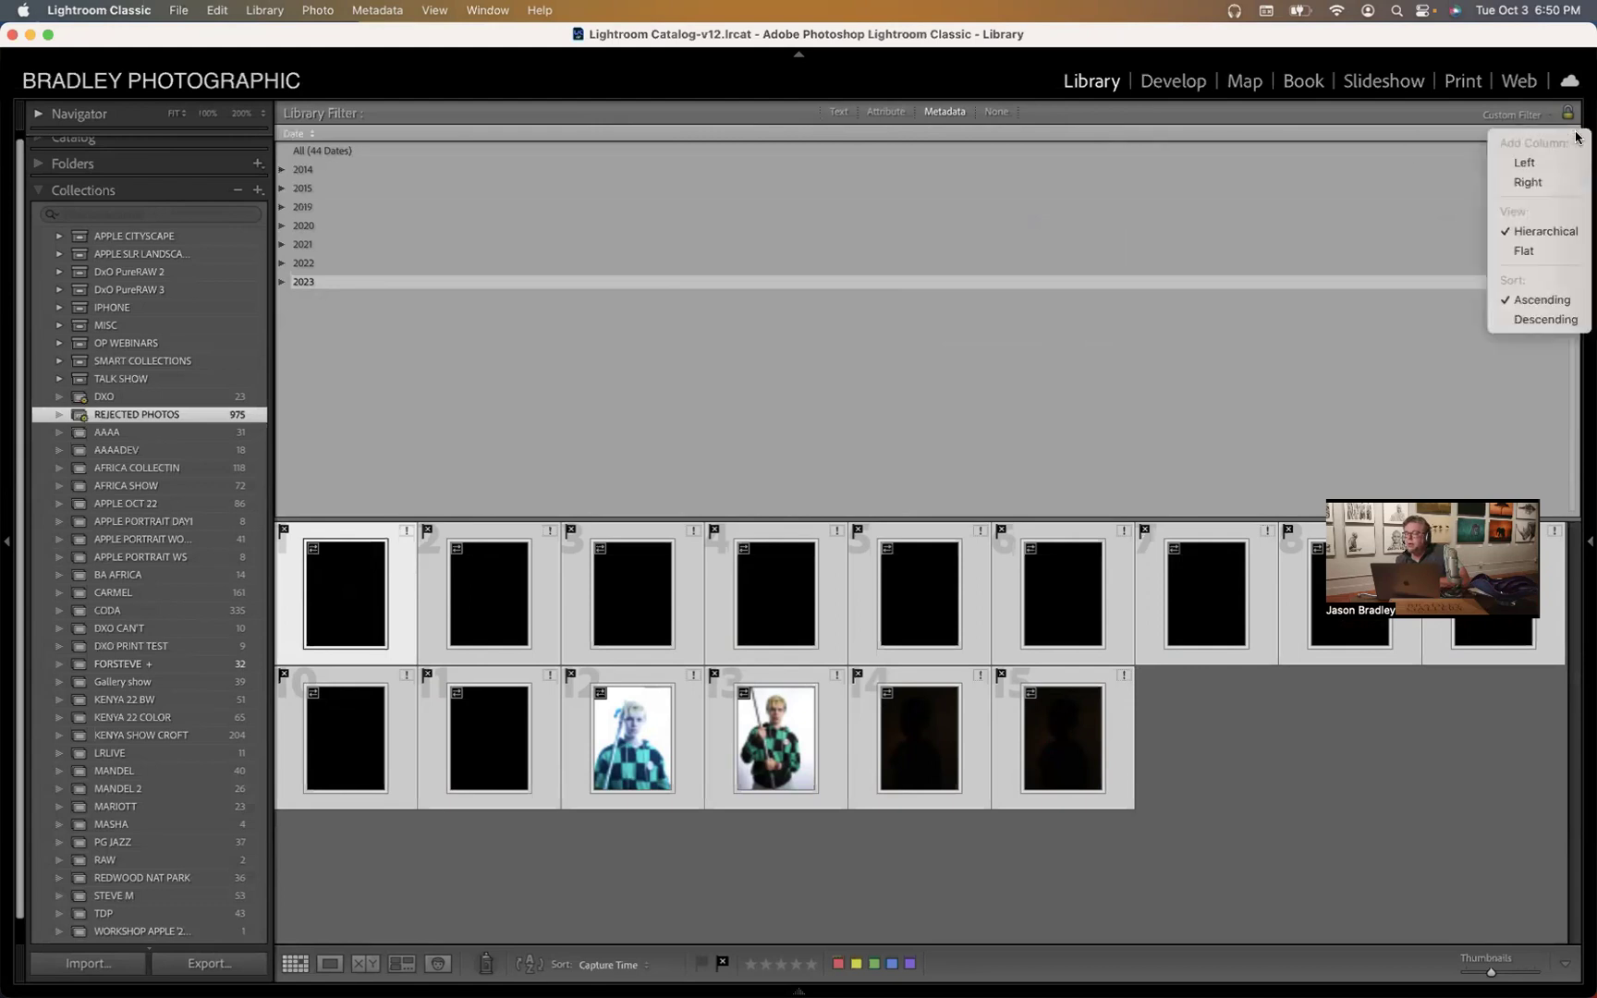
{"action": "left_click", "coordinate": [1548, 183]}
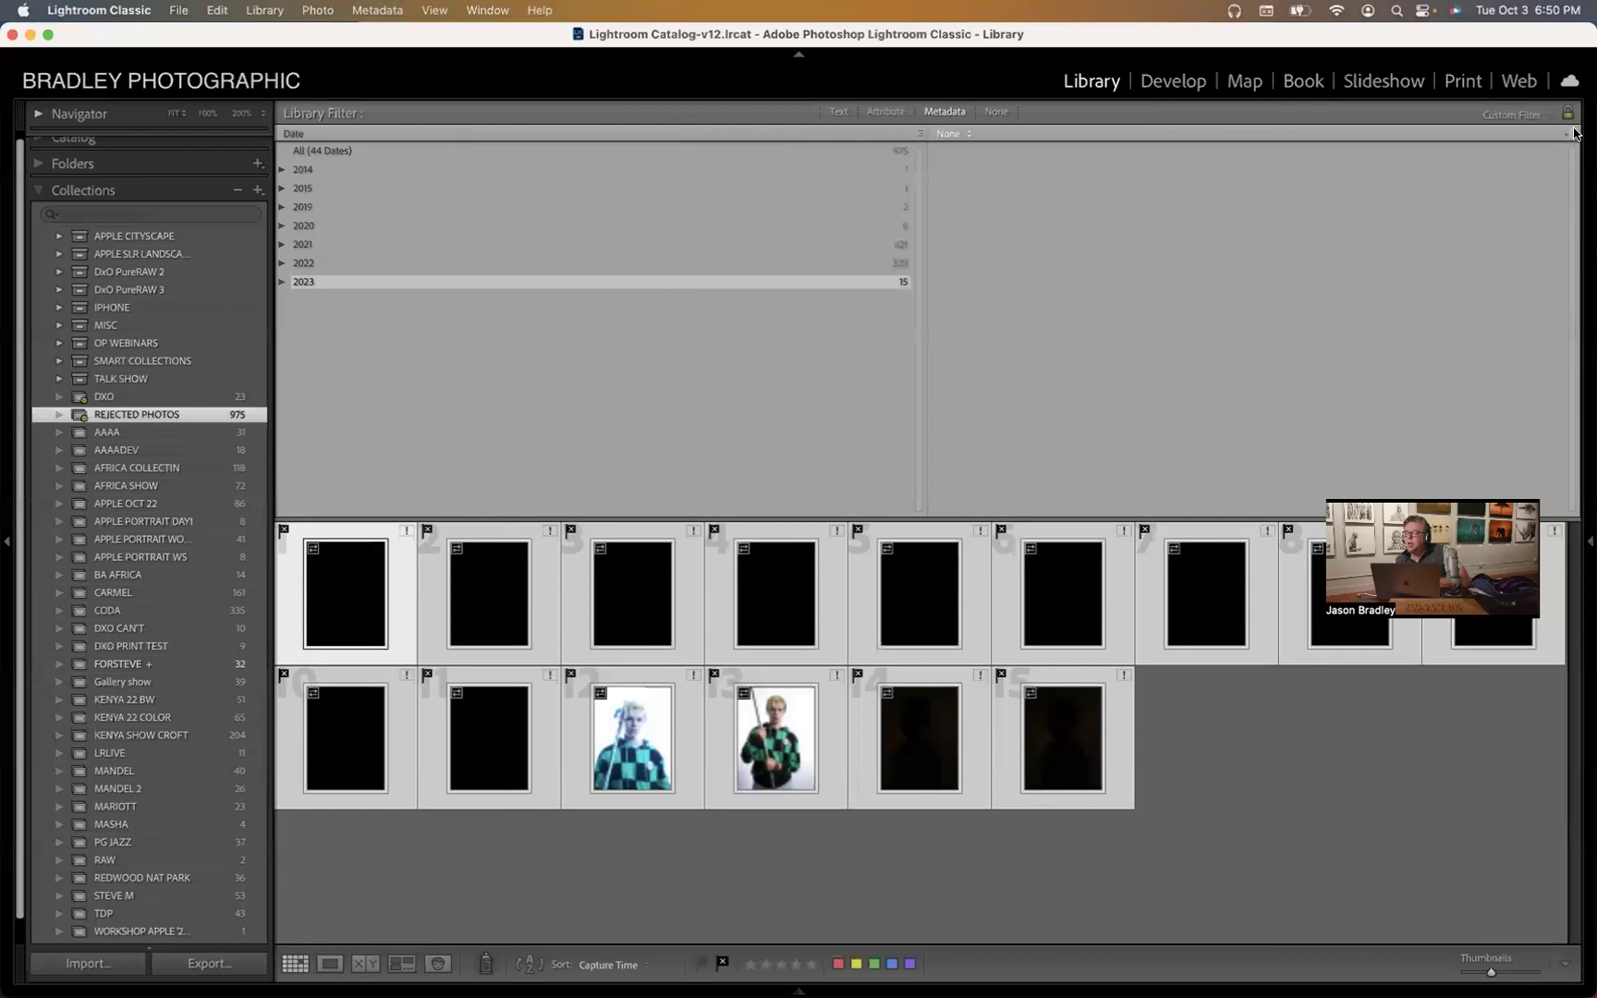
{"action": "left_click", "coordinate": [1574, 135]}
{"action": "left_click", "coordinate": [1541, 181]}
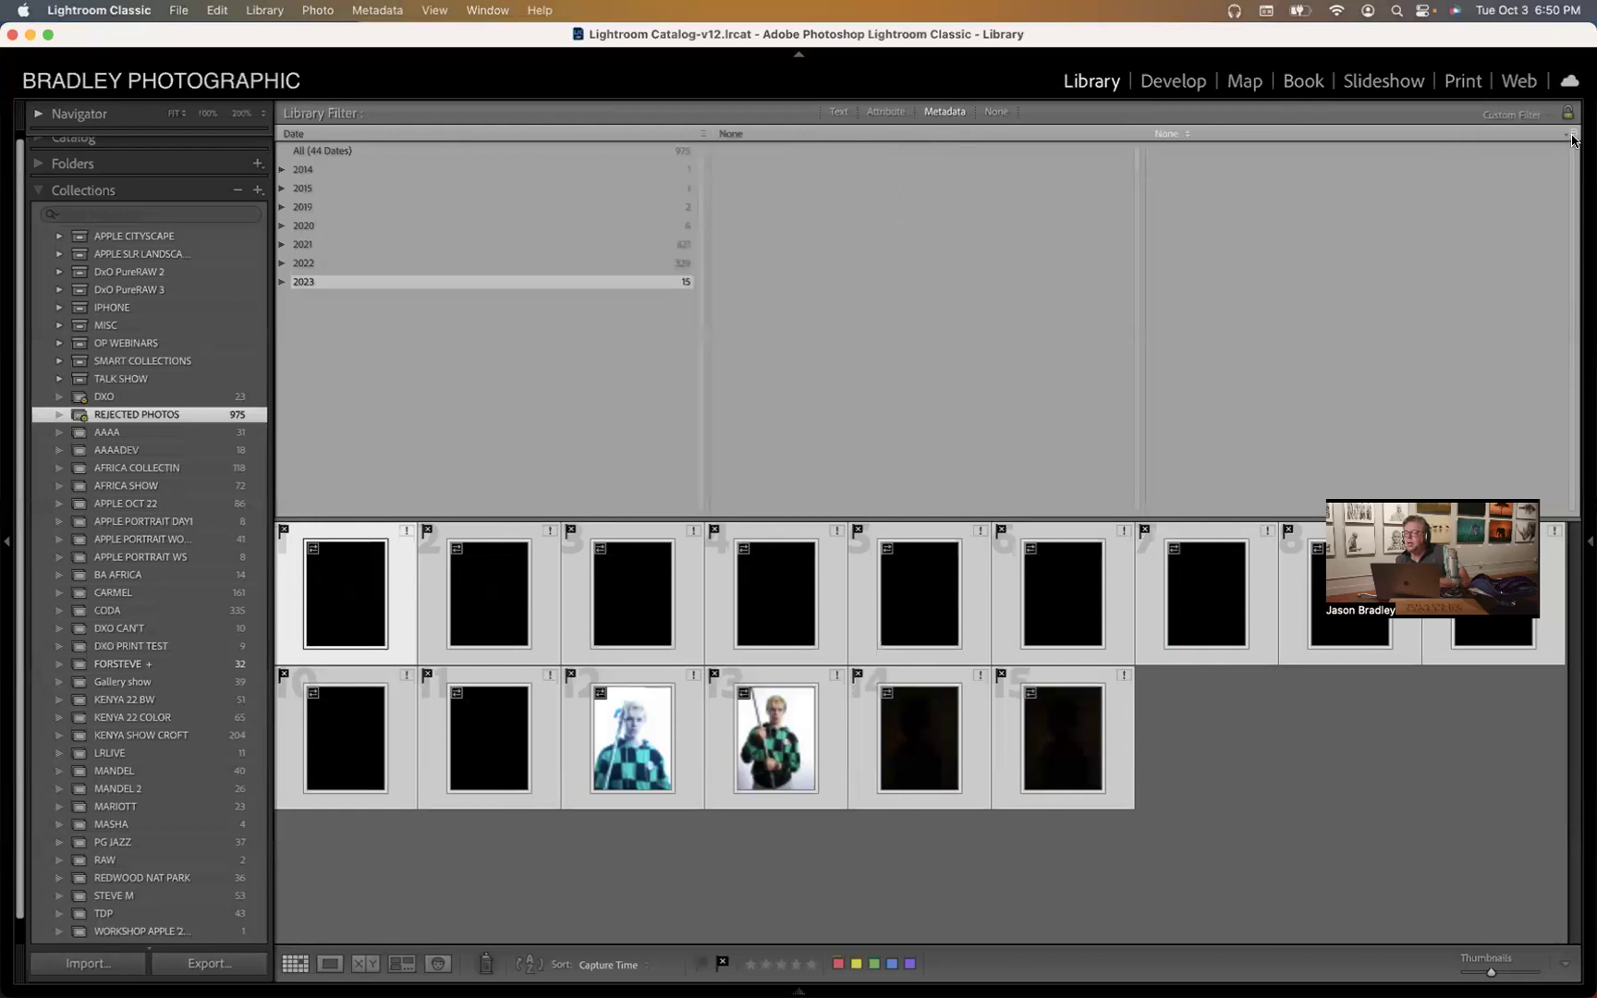
{"action": "left_click", "coordinate": [1575, 136]}
{"action": "left_click", "coordinate": [1526, 183]}
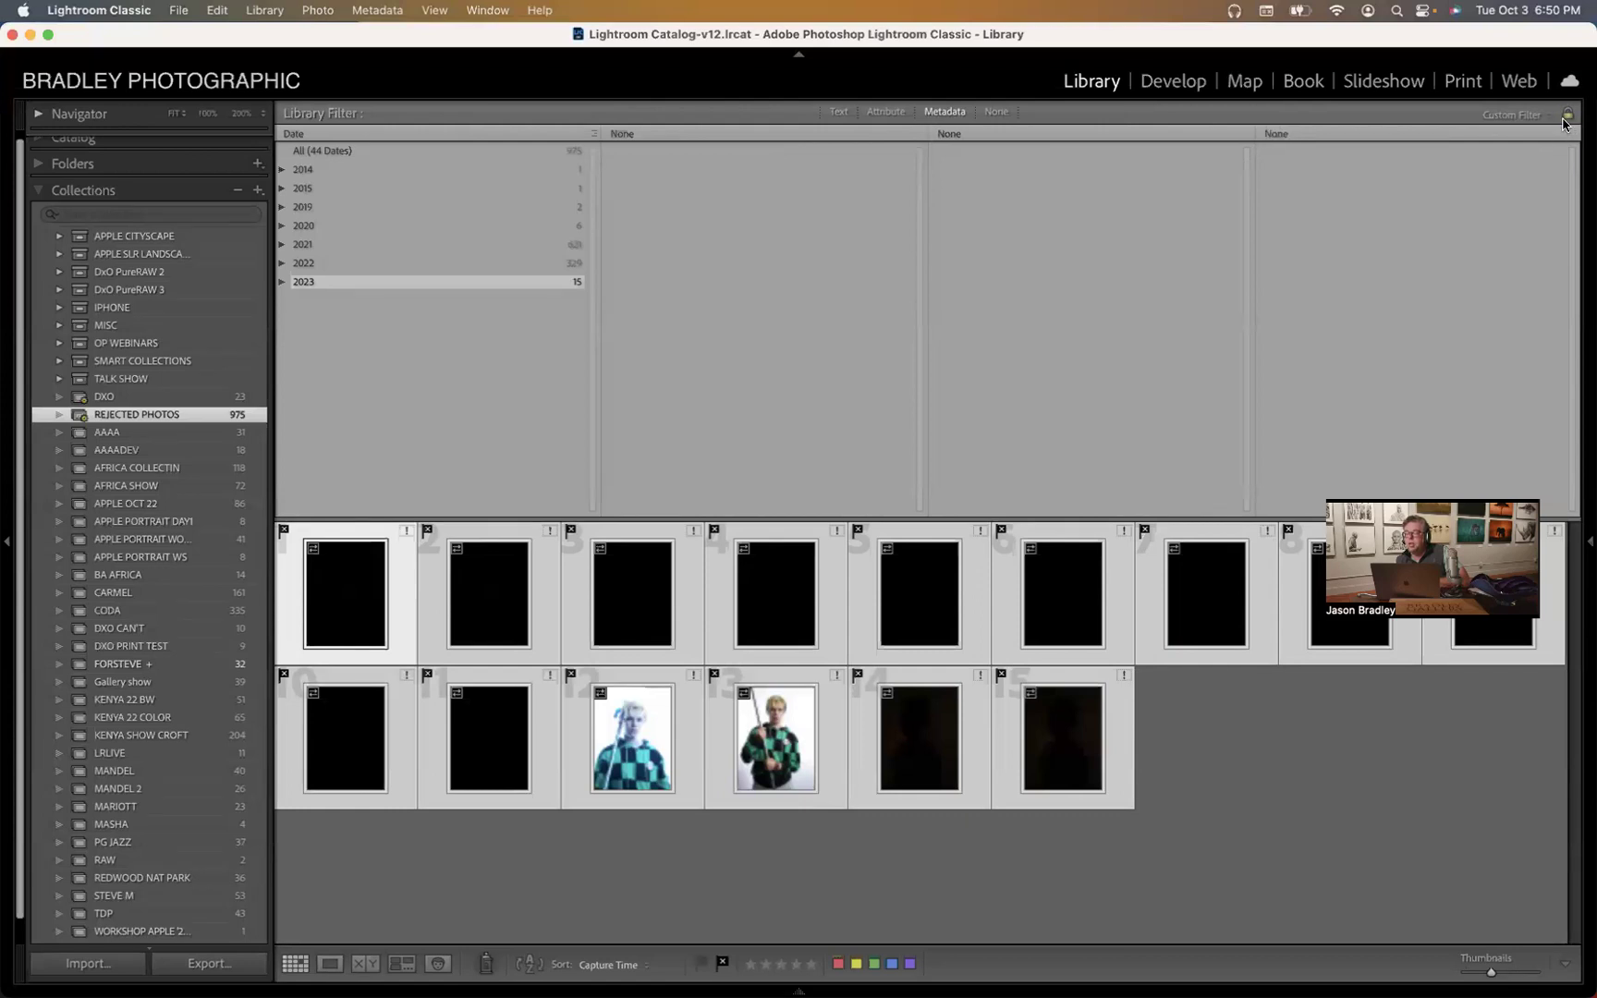
{"action": "left_click", "coordinate": [1575, 136]}
{"action": "left_click", "coordinate": [1527, 183]}
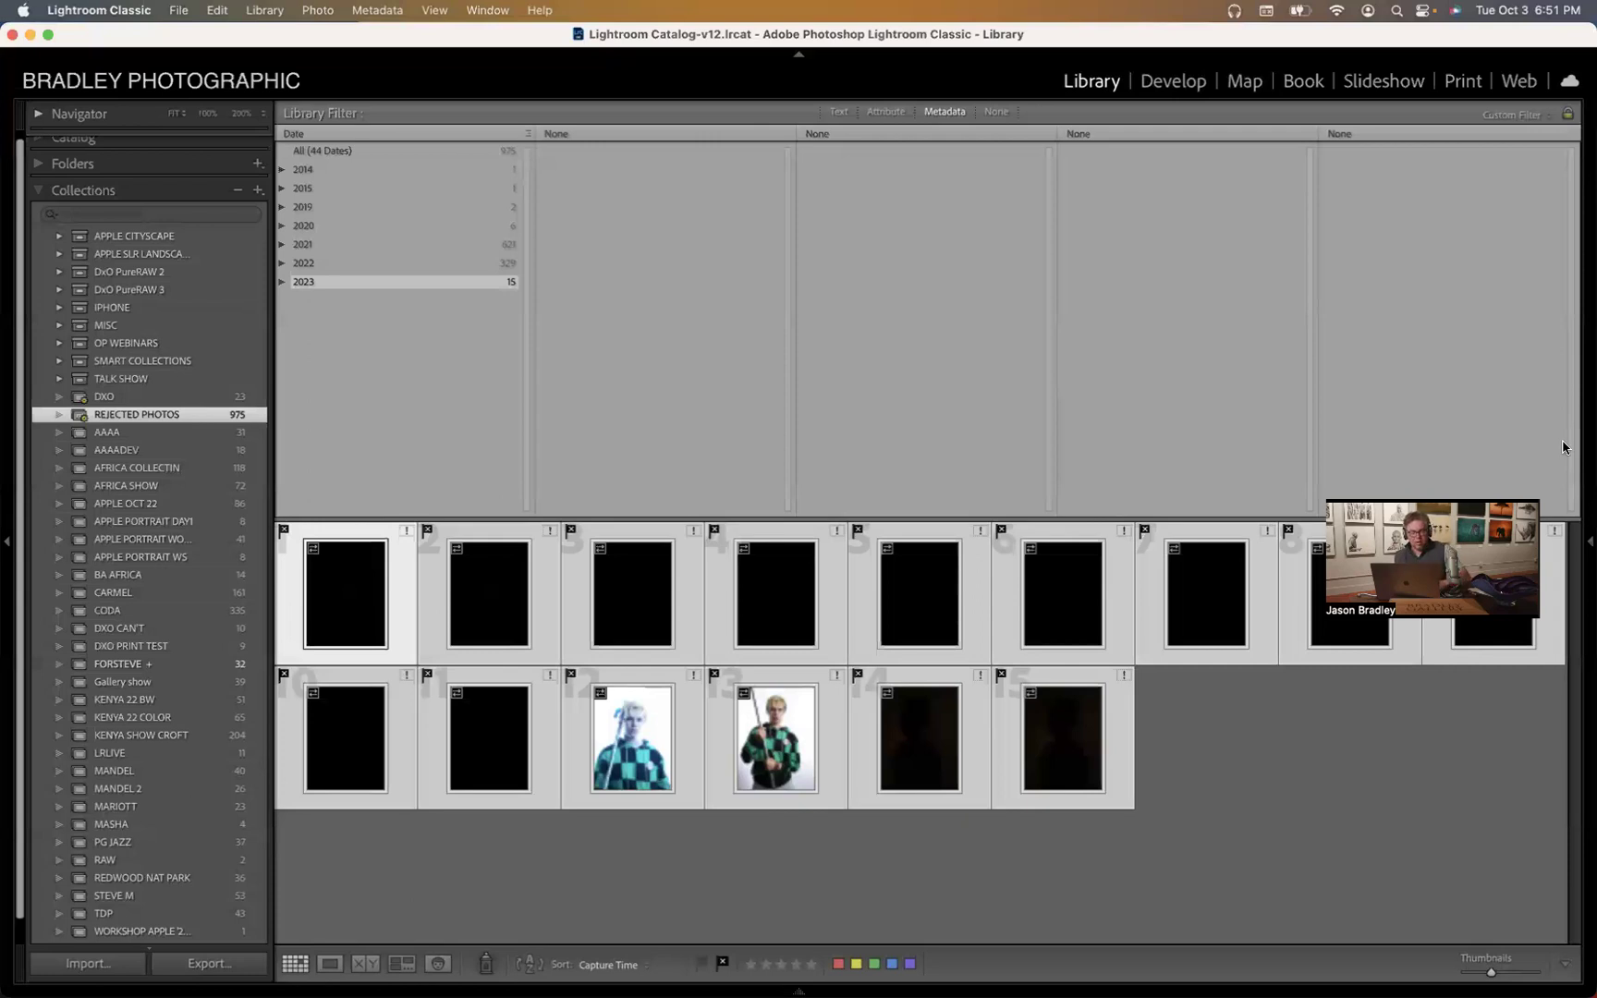
- Switch to the ORGANIZATIO BASICS presentation in Keynote and play its slideshow at the Top 5 Tips to Getting Organized Now slide
{"action": "key", "text": "super+Tab"}
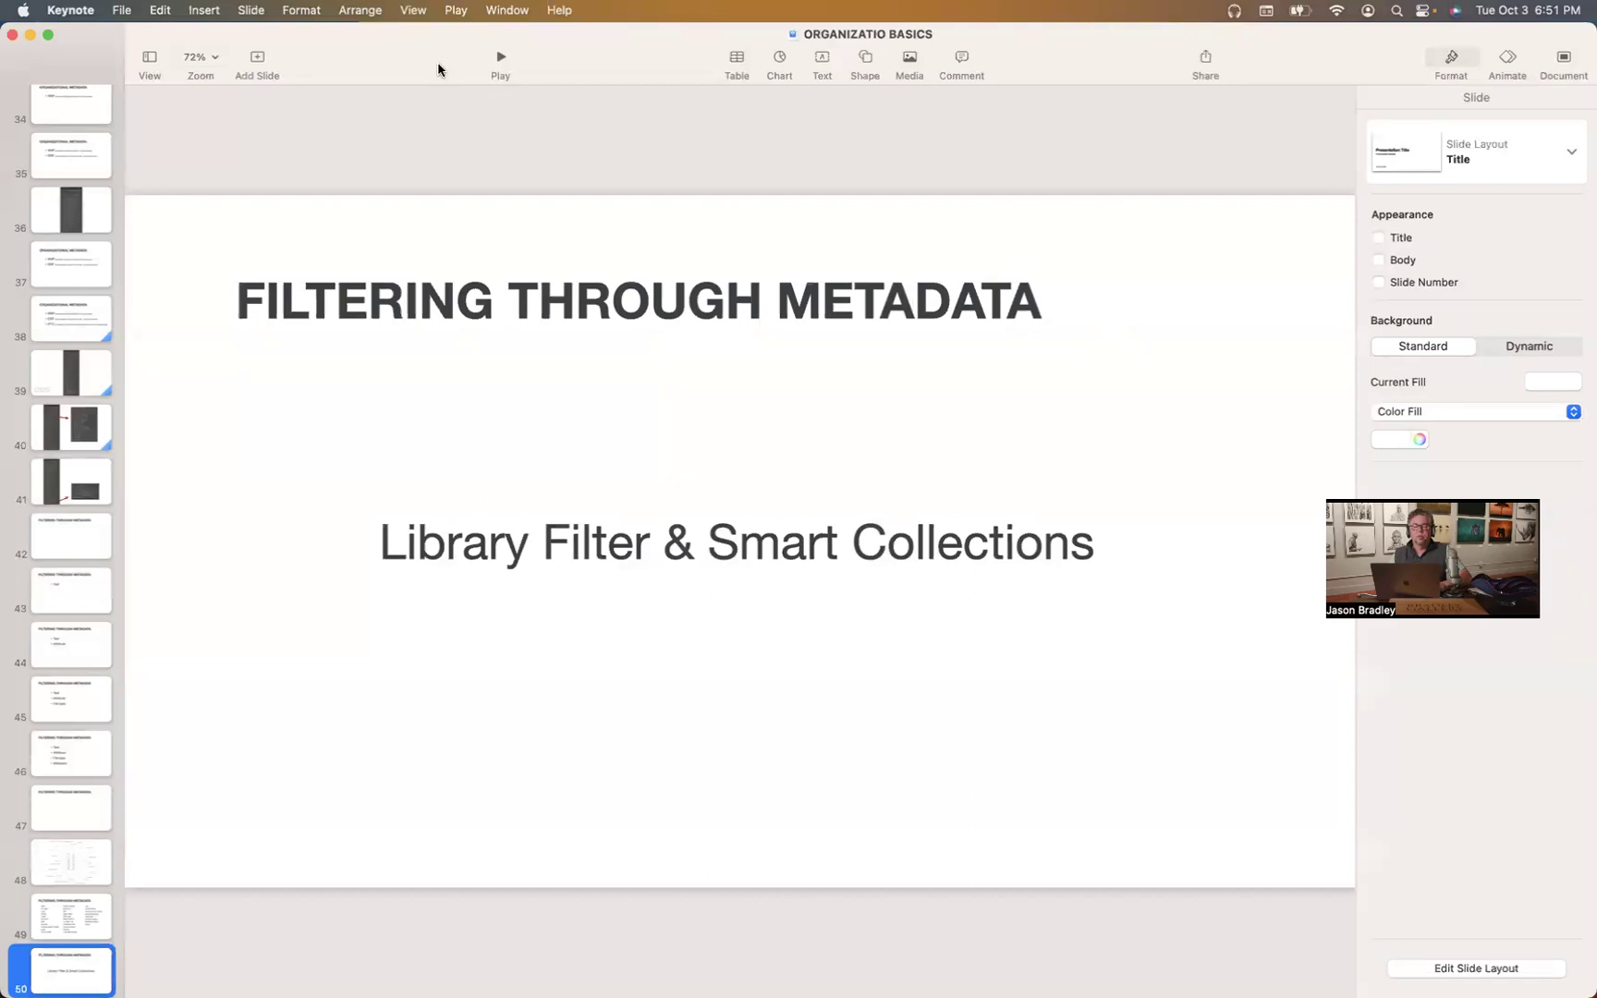
{"action": "left_click_drag", "start_coordinate": [286, 40], "coordinate": [316, 107]}
{"action": "left_click", "coordinate": [527, 134]}
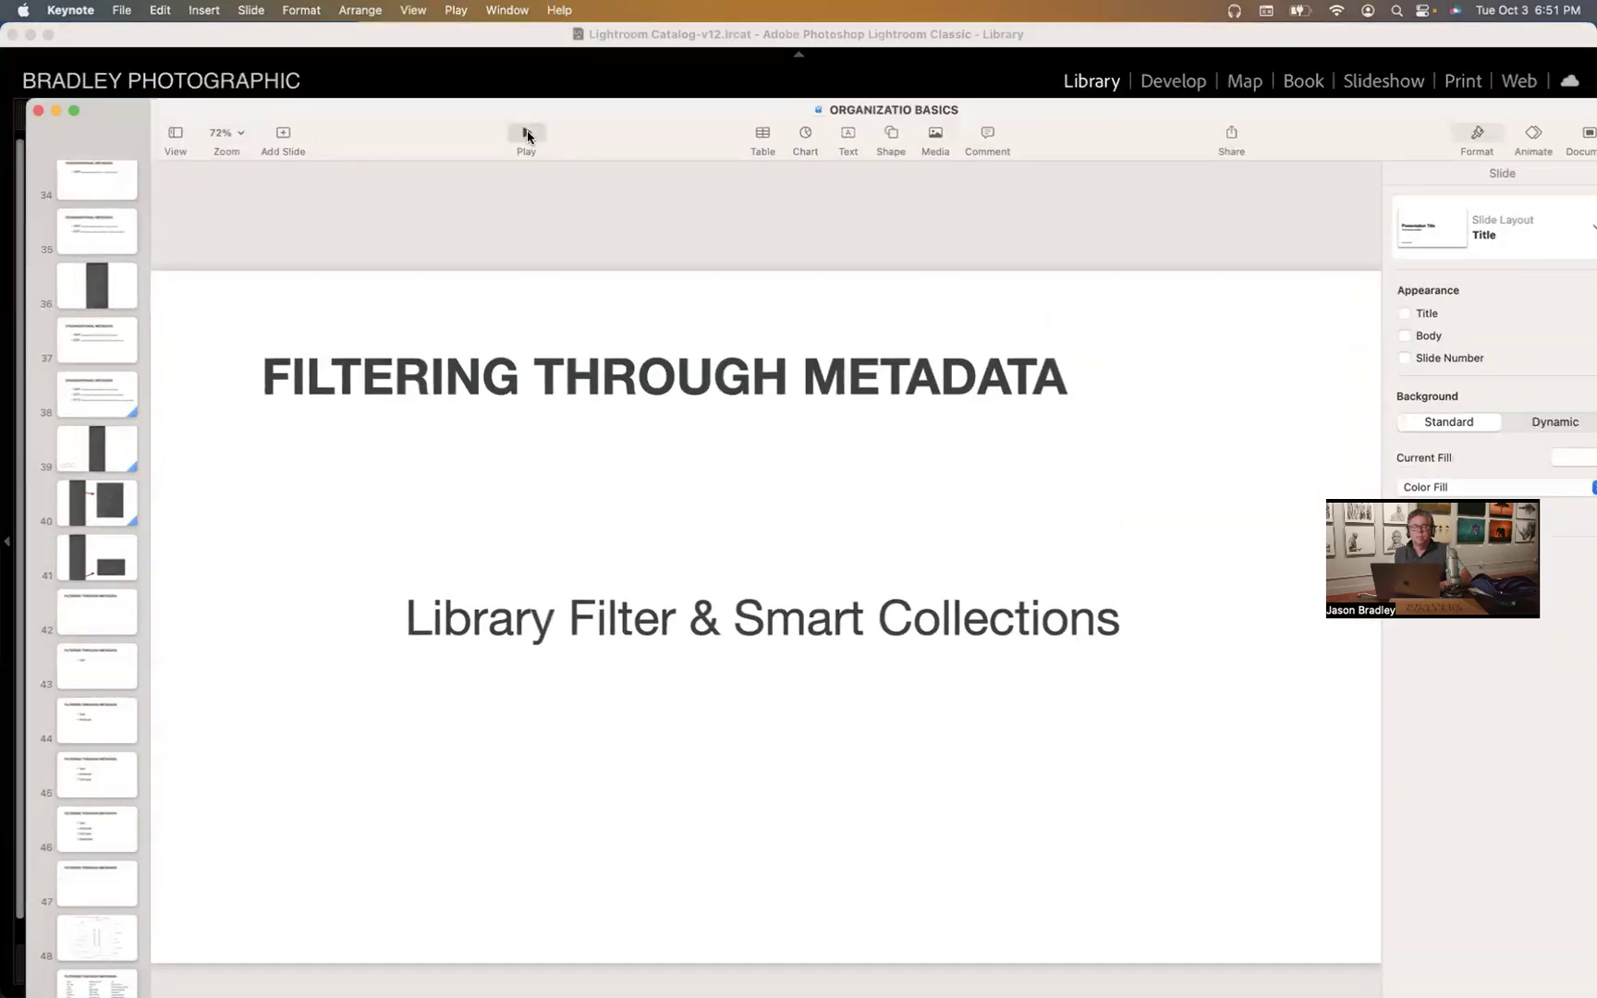
{"action": "key", "text": "Home"}
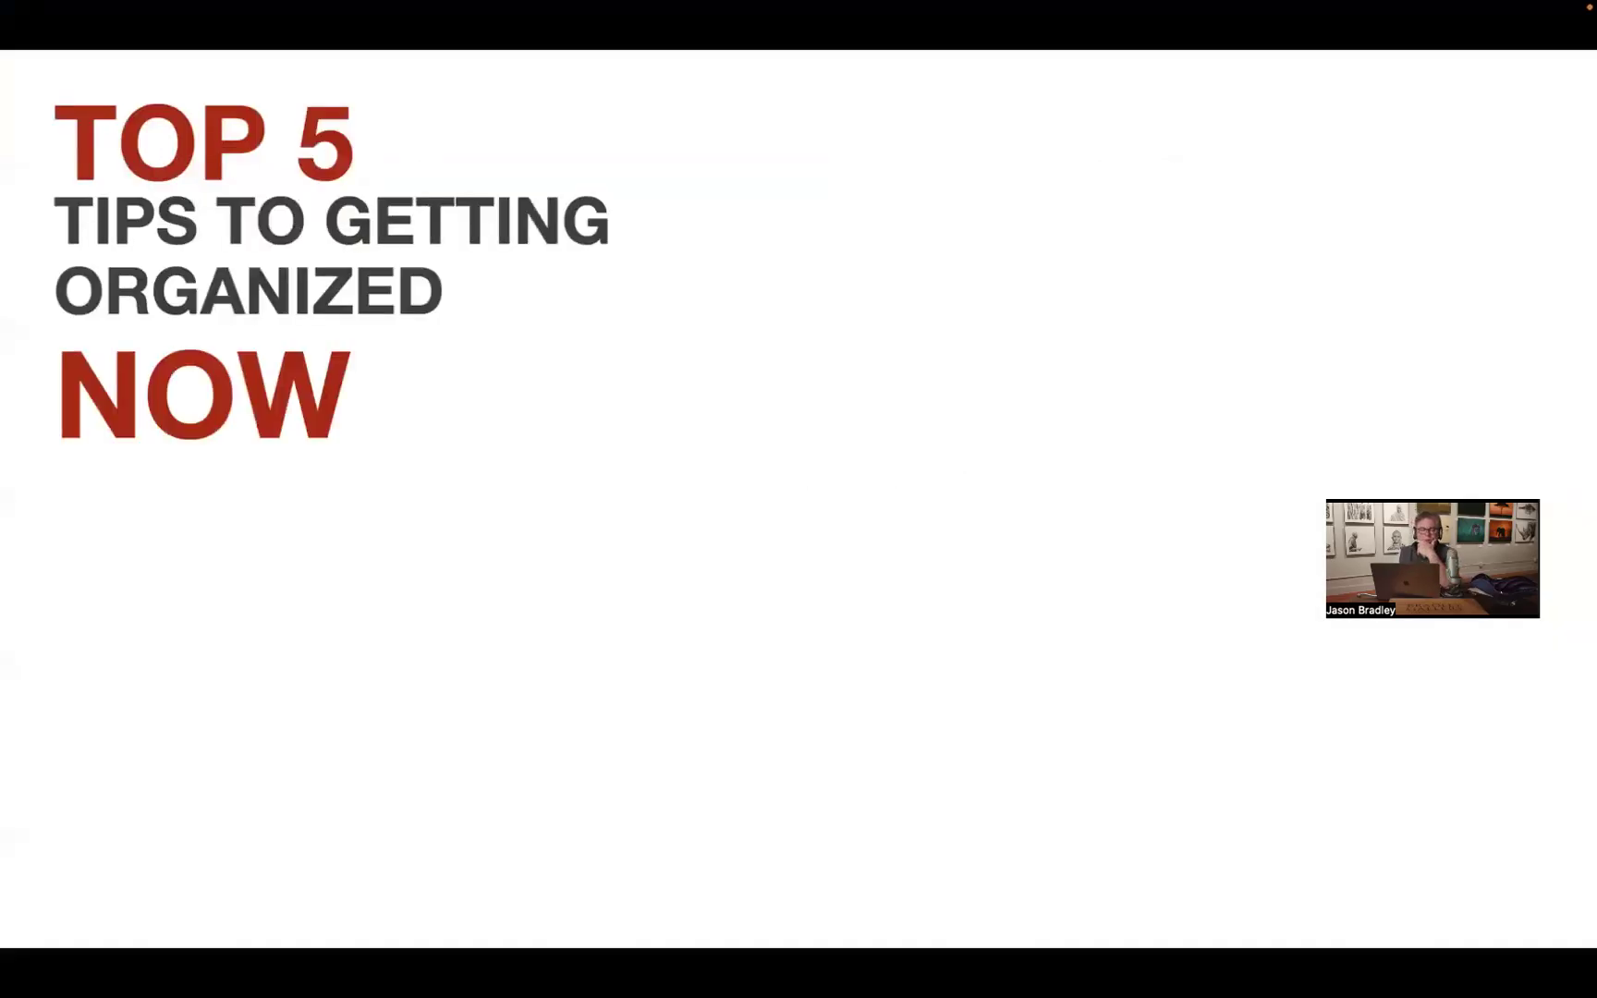
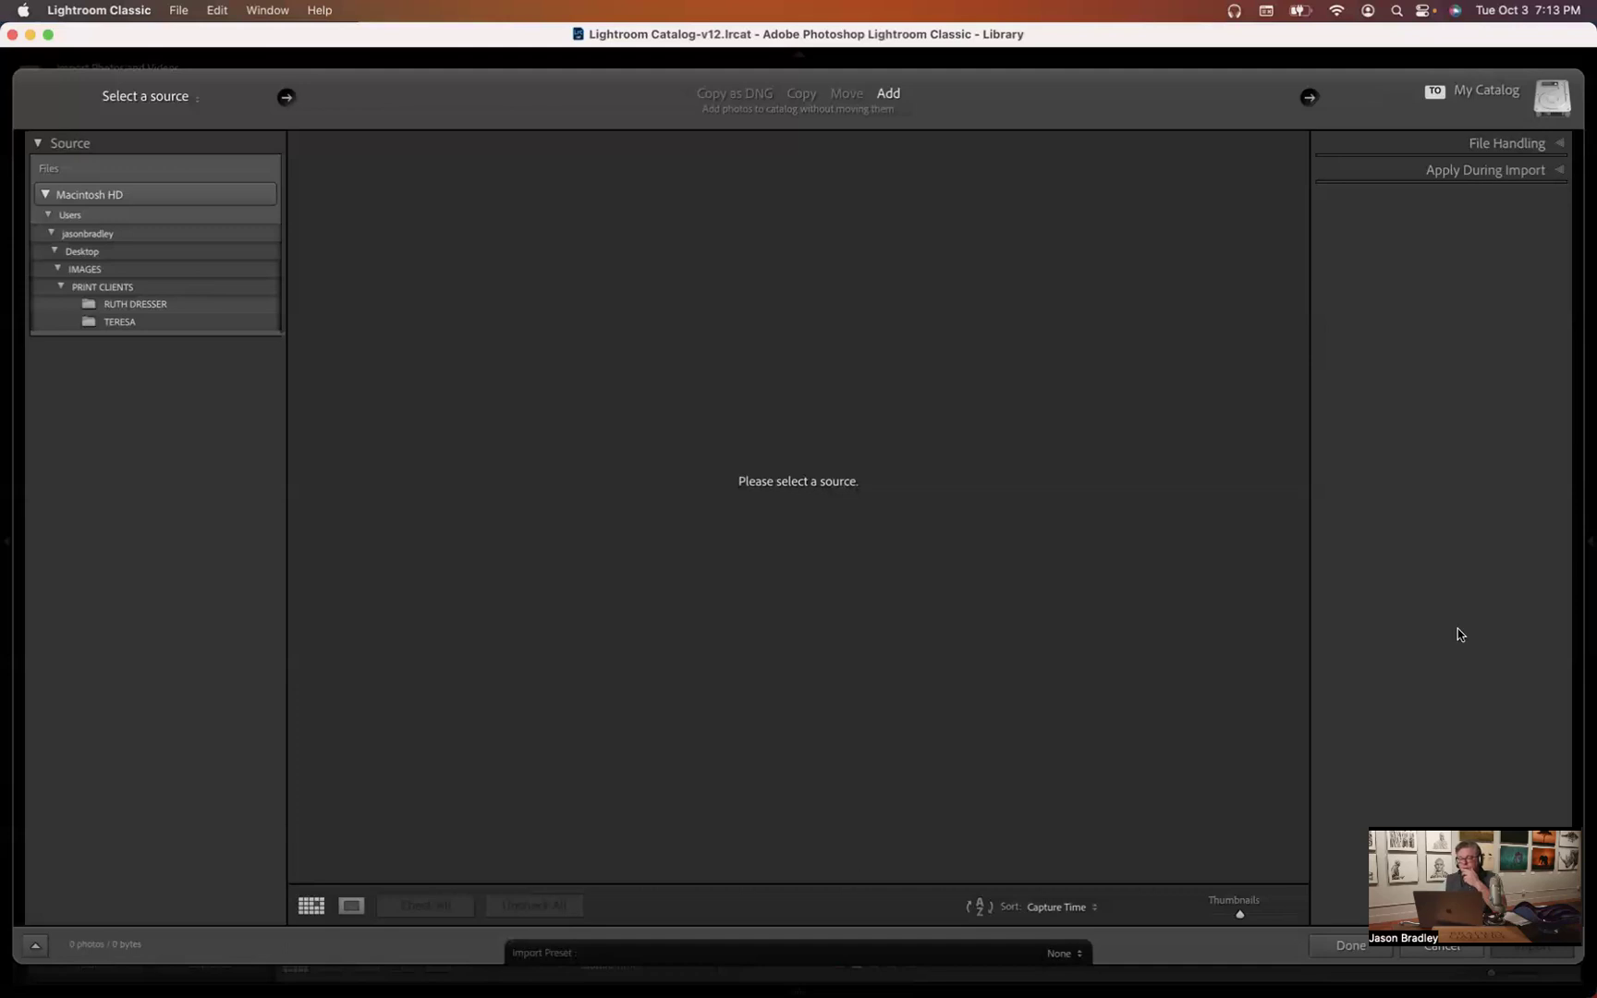
- Try the Copy import method and browse the Pictures folder as another destination, cancelling the folder choice
{"action": "left_click", "coordinate": [803, 96]}
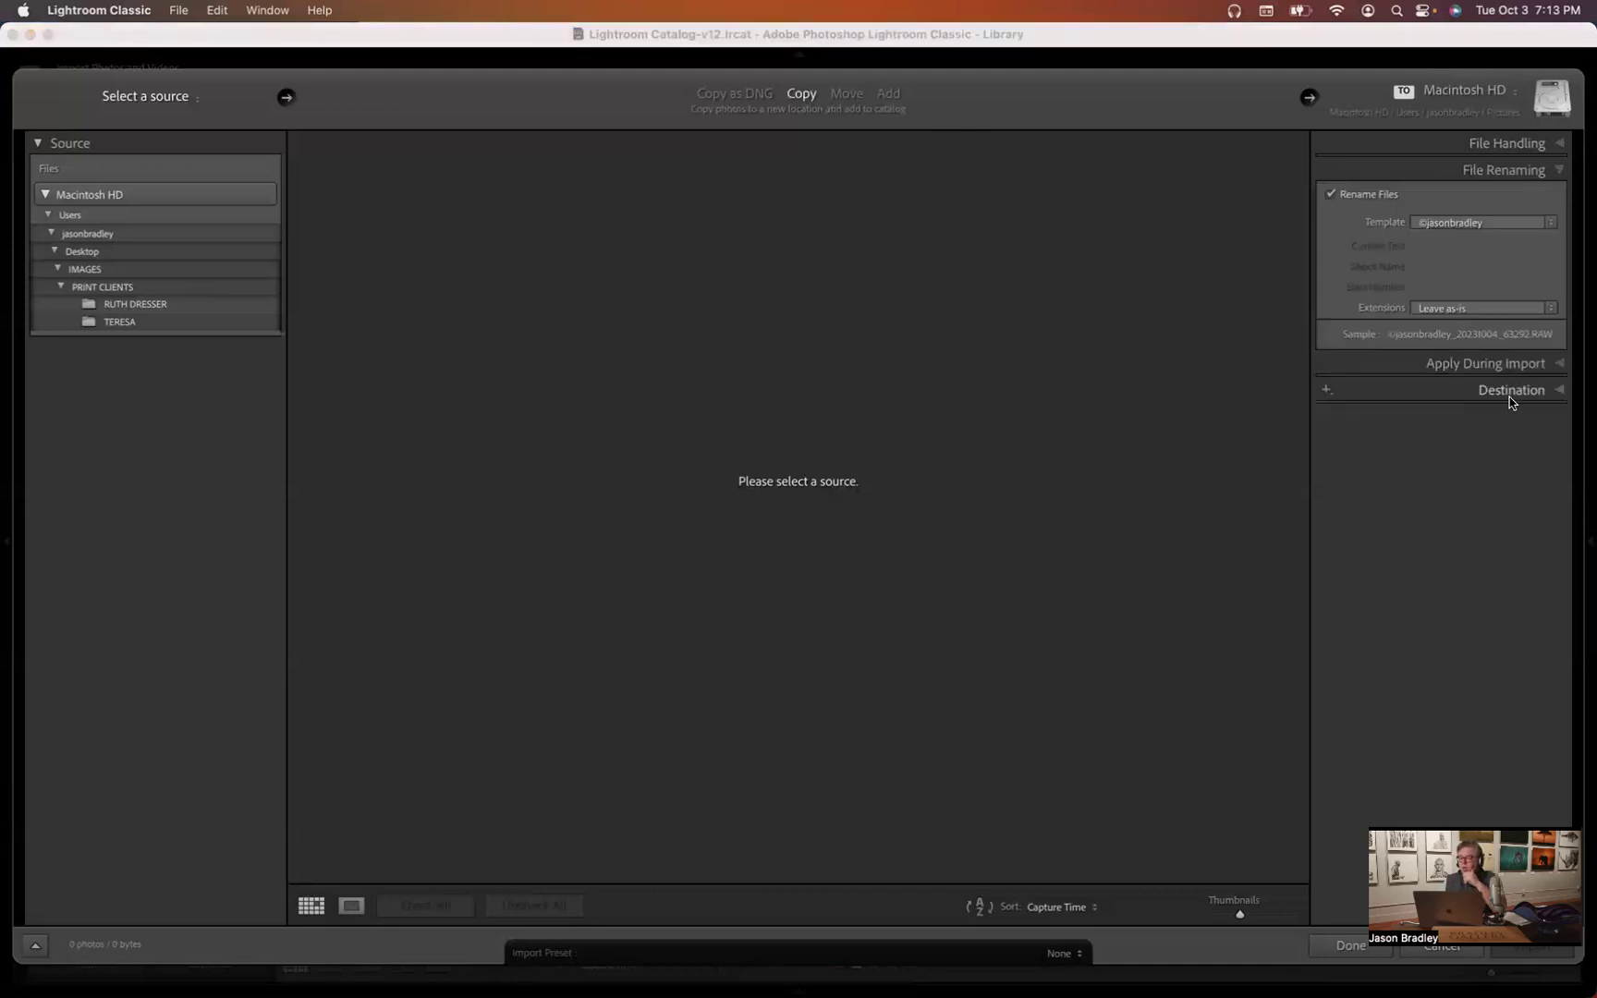
{"action": "left_click", "coordinate": [1512, 172]}
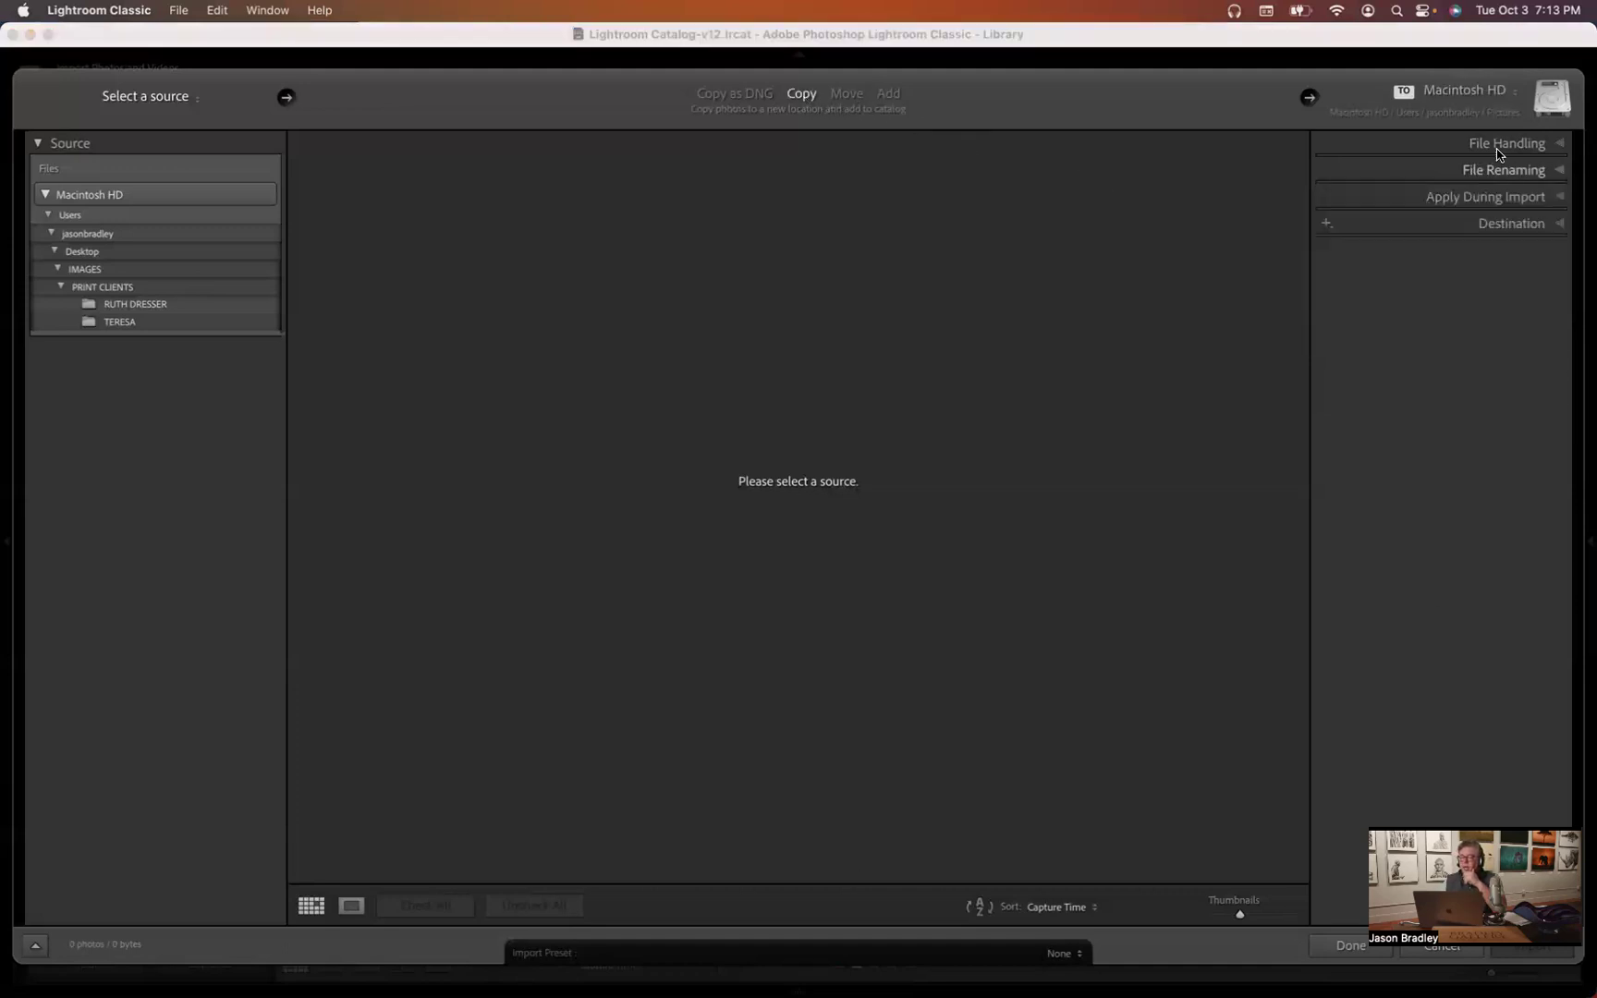
{"action": "left_click", "coordinate": [1408, 112]}
{"action": "left_click", "coordinate": [1313, 200]}
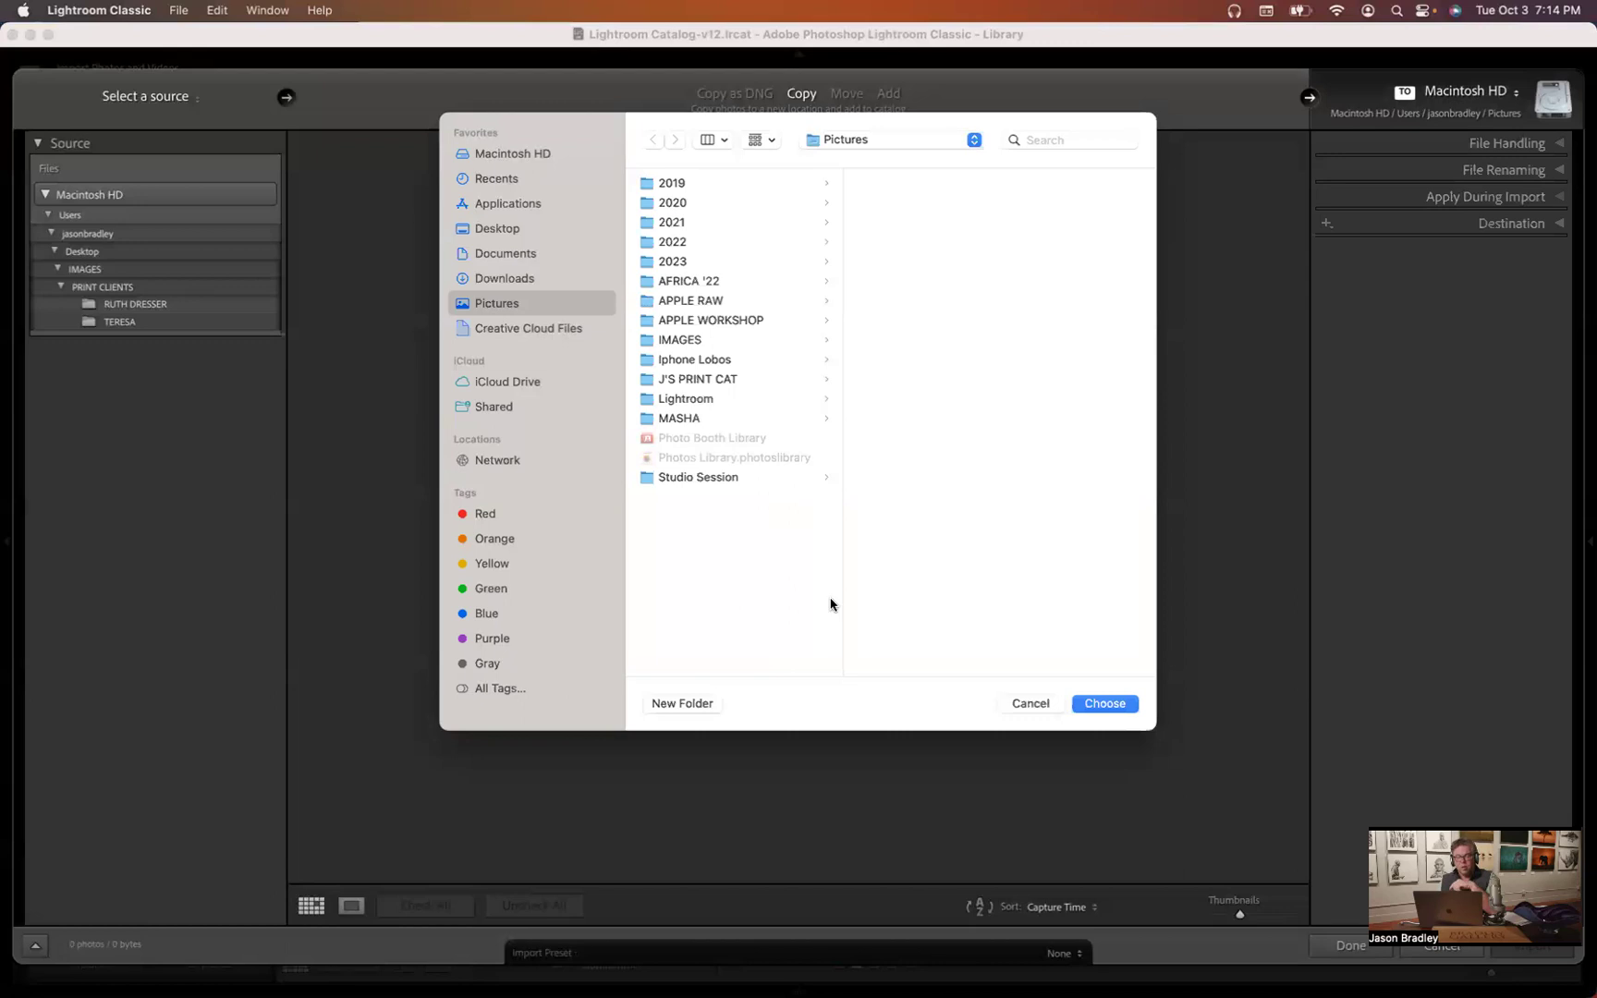
{"action": "left_click", "coordinate": [1028, 703]}
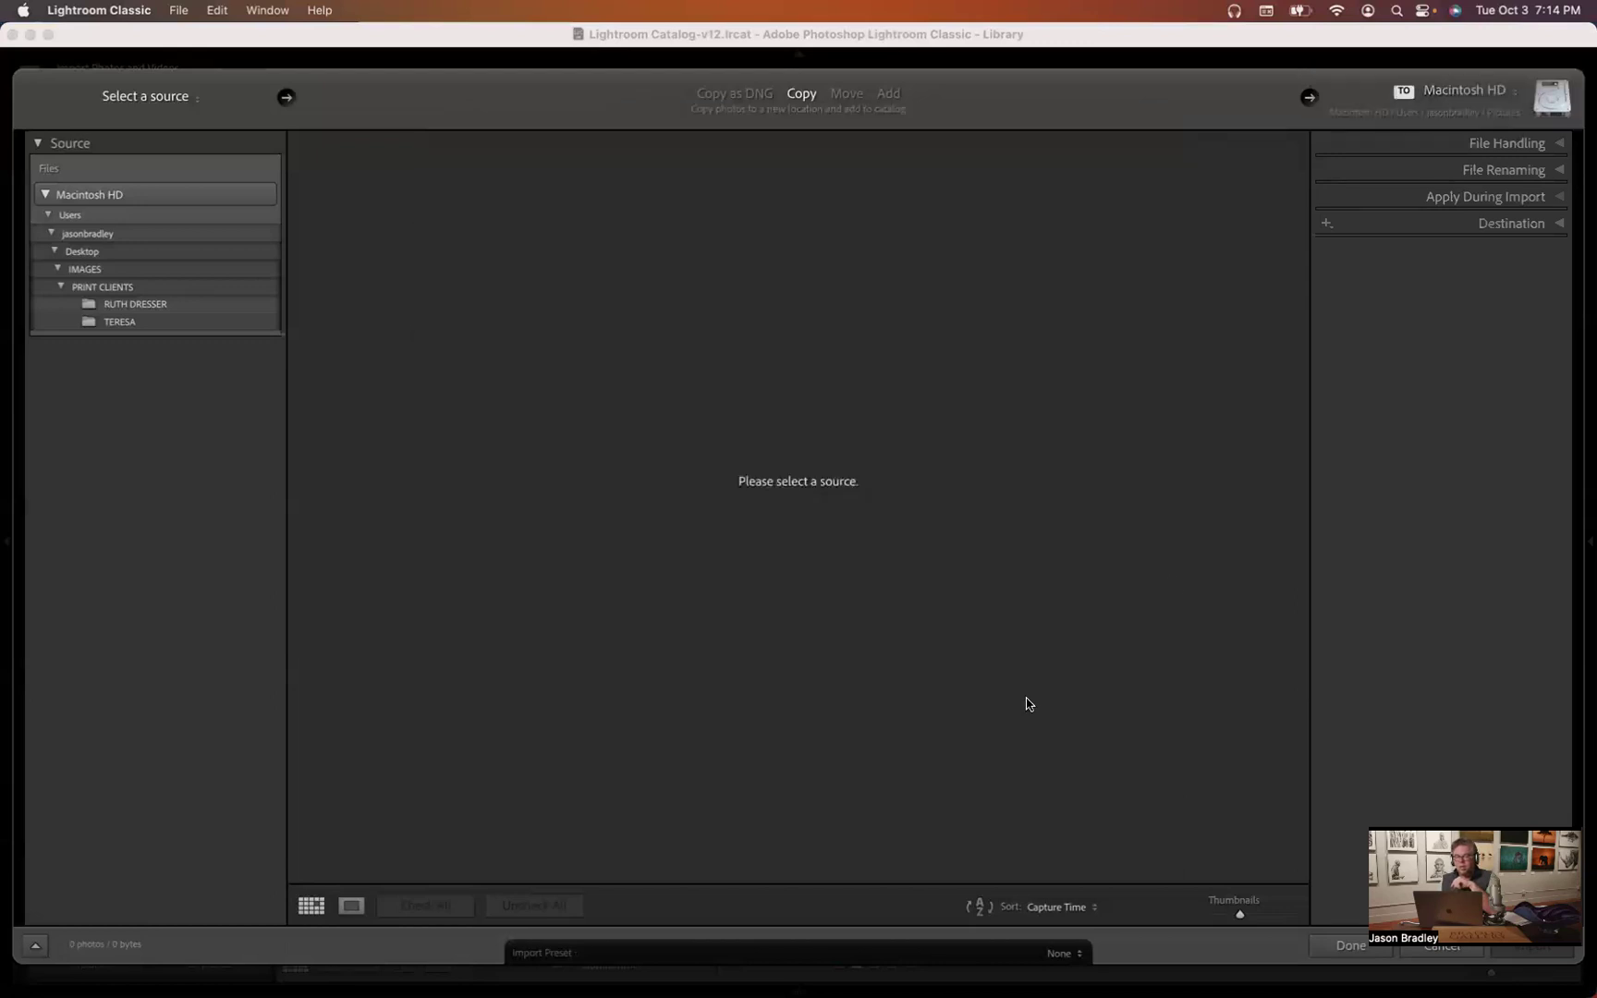
- Try the Into Subfolder option in the import's Destination settings, turn it off, and view the available date formats
{"action": "left_click", "coordinate": [1519, 227]}
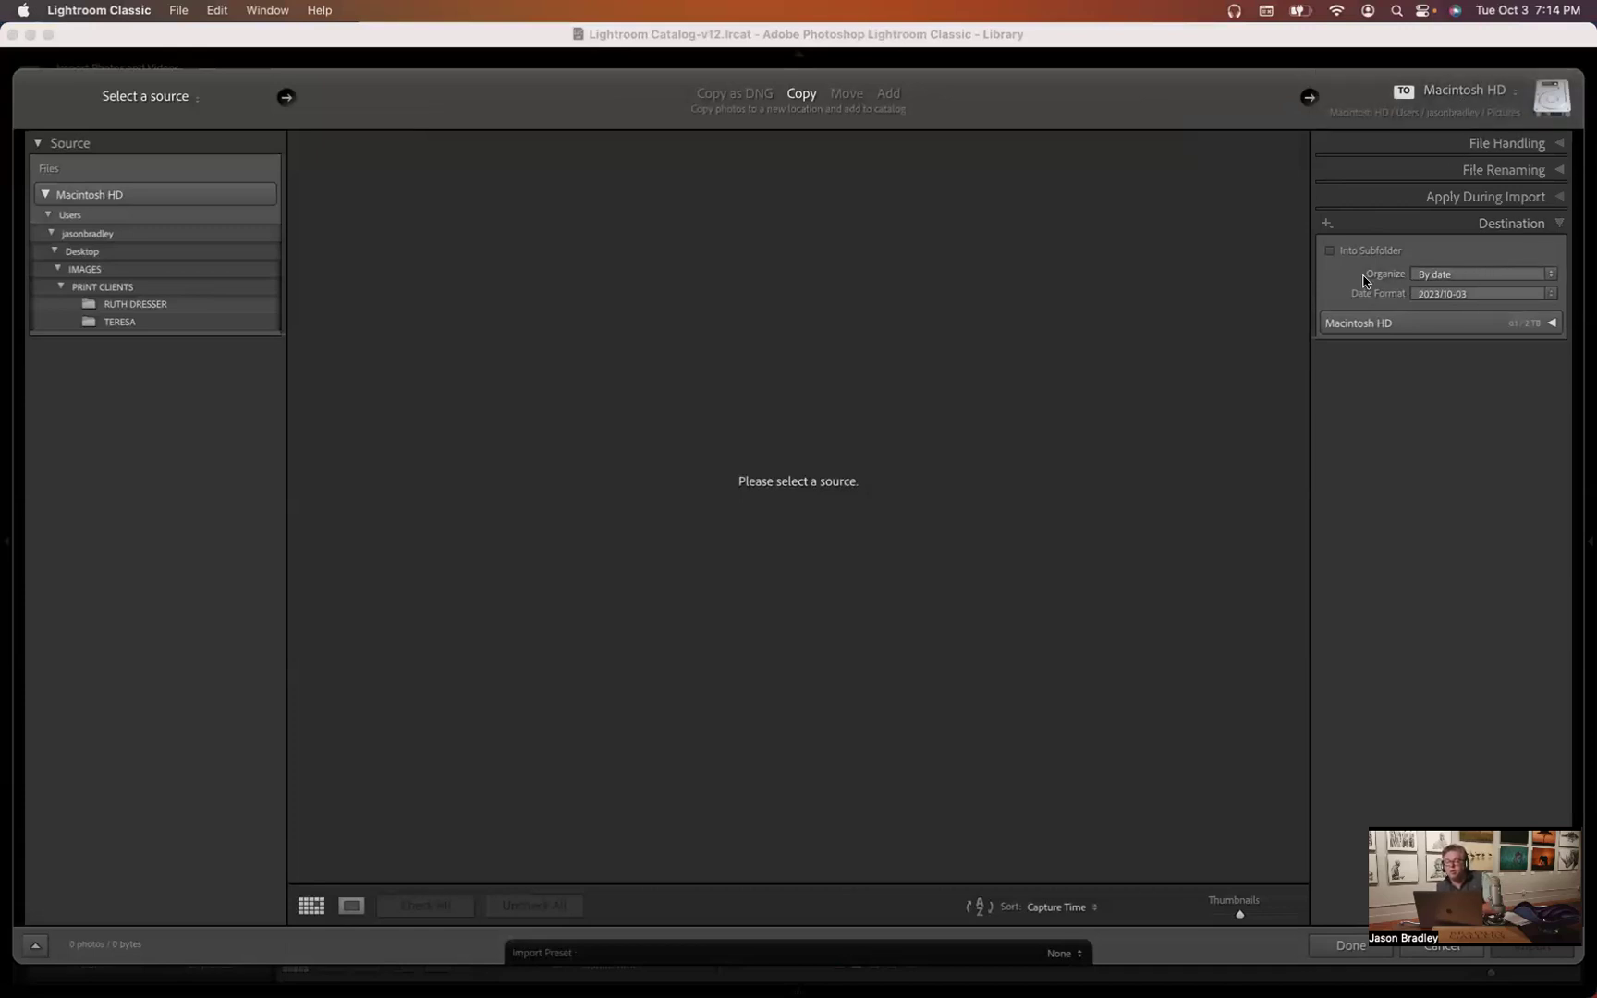
{"action": "left_click", "coordinate": [1329, 250]}
{"action": "left_click", "coordinate": [1439, 251]}
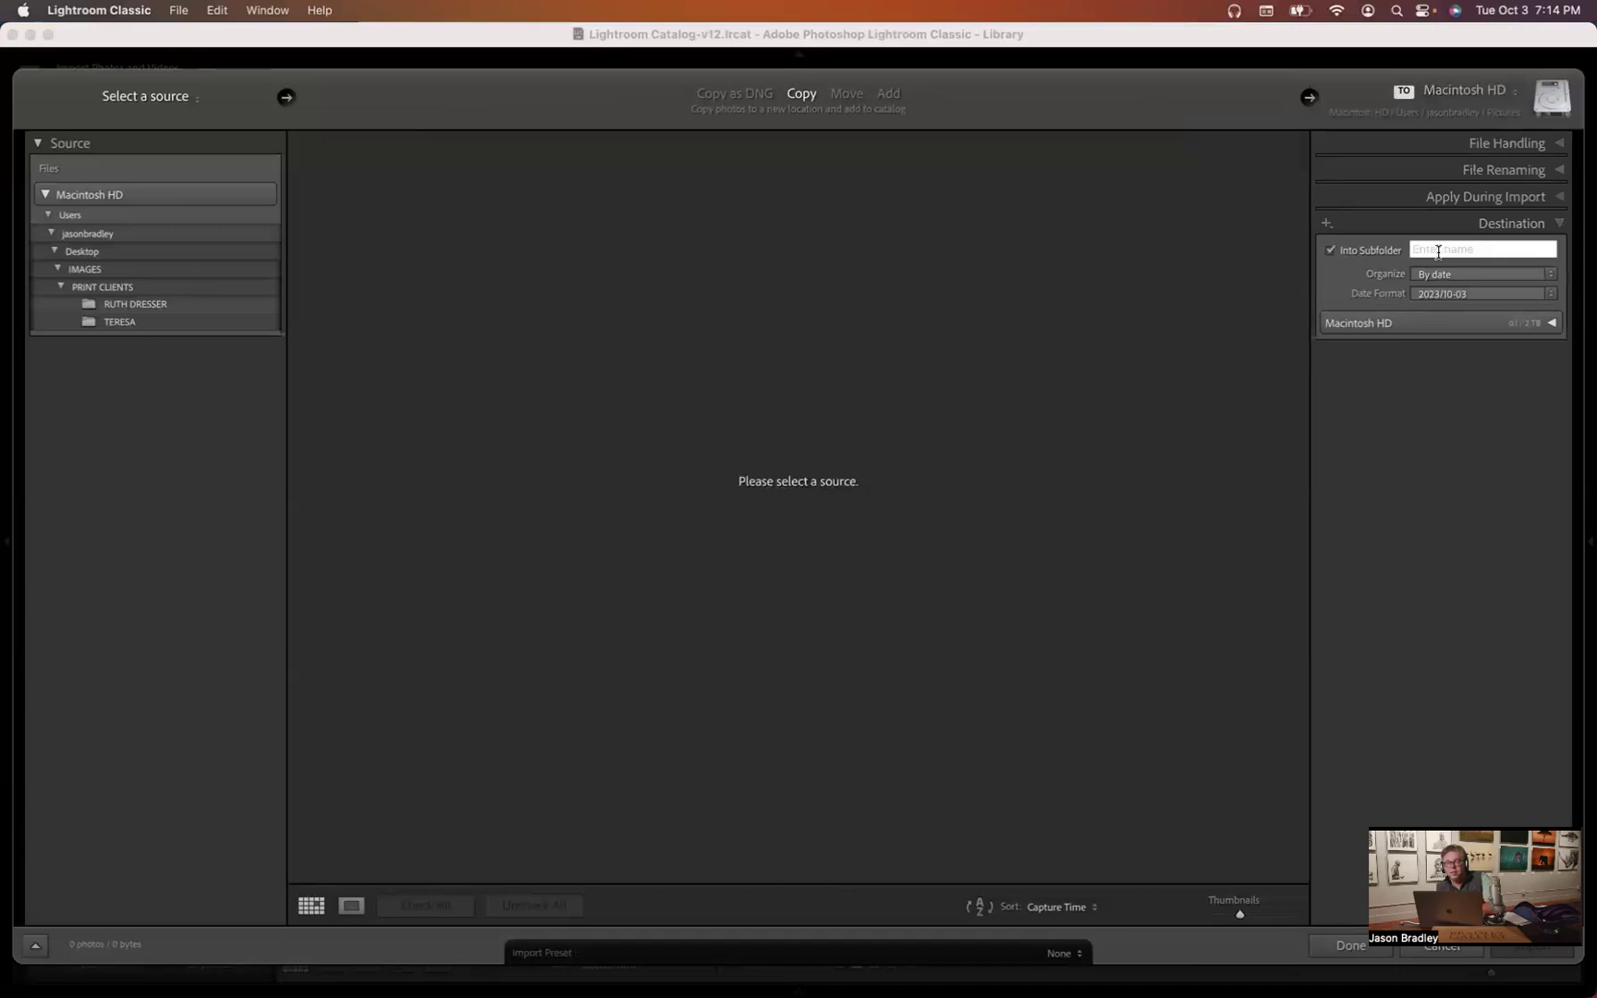
{"action": "left_click", "coordinate": [1331, 250]}
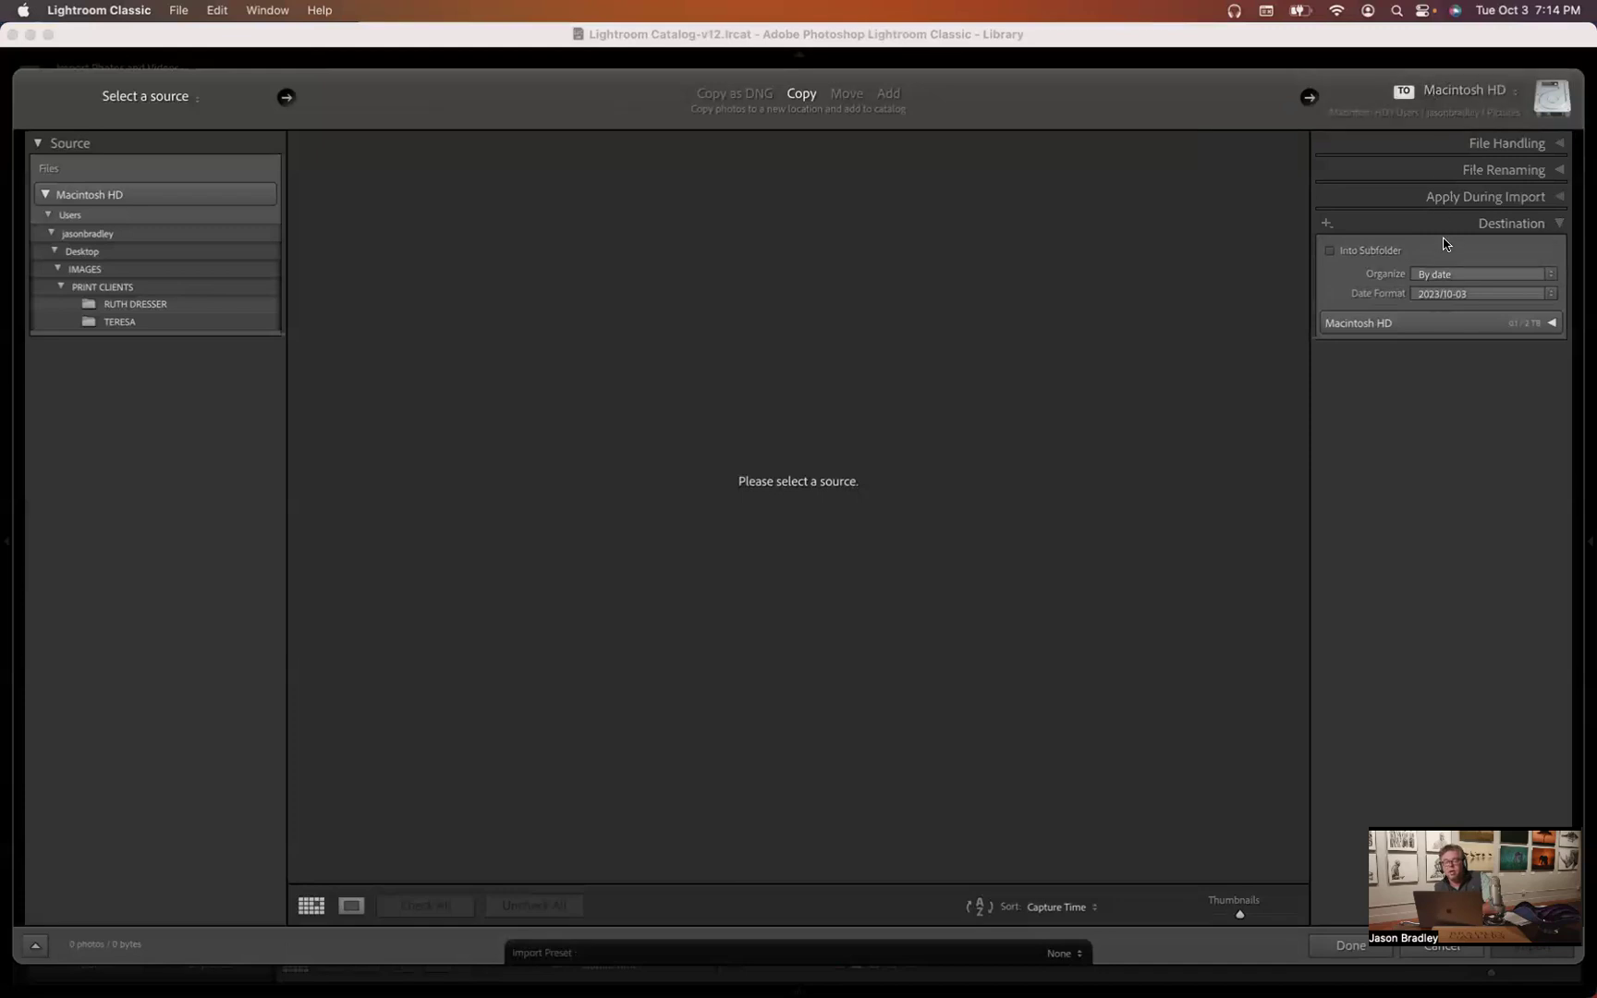
{"action": "left_click", "coordinate": [1478, 294]}
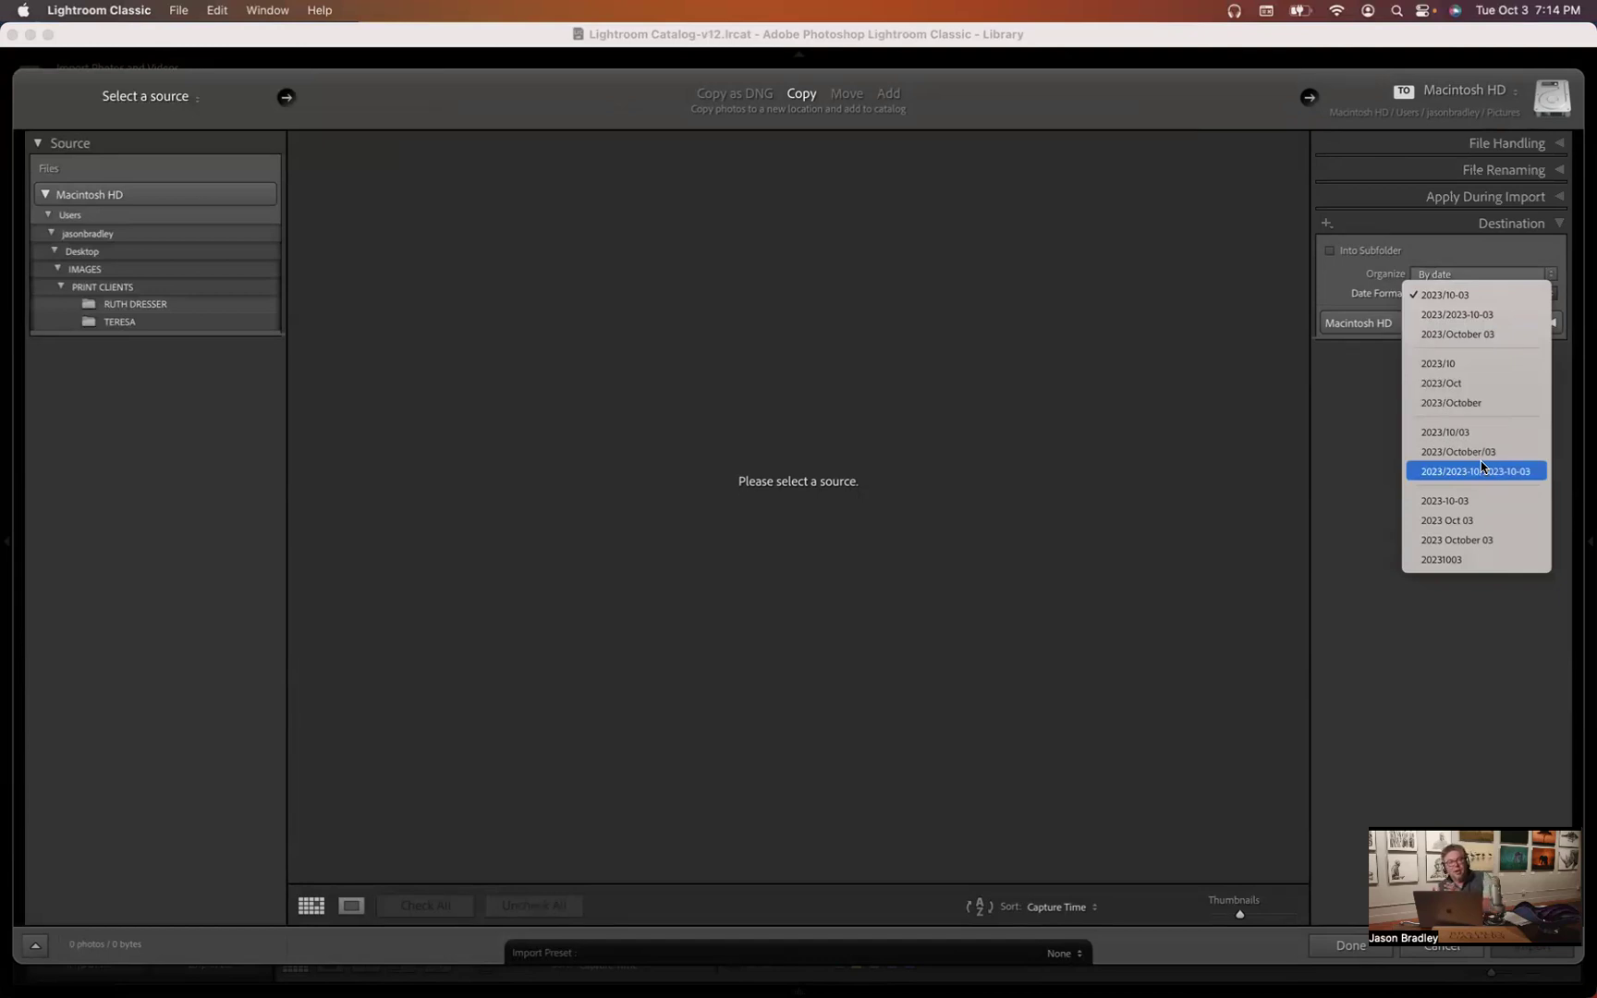
{"action": "left_click", "coordinate": [1335, 275]}
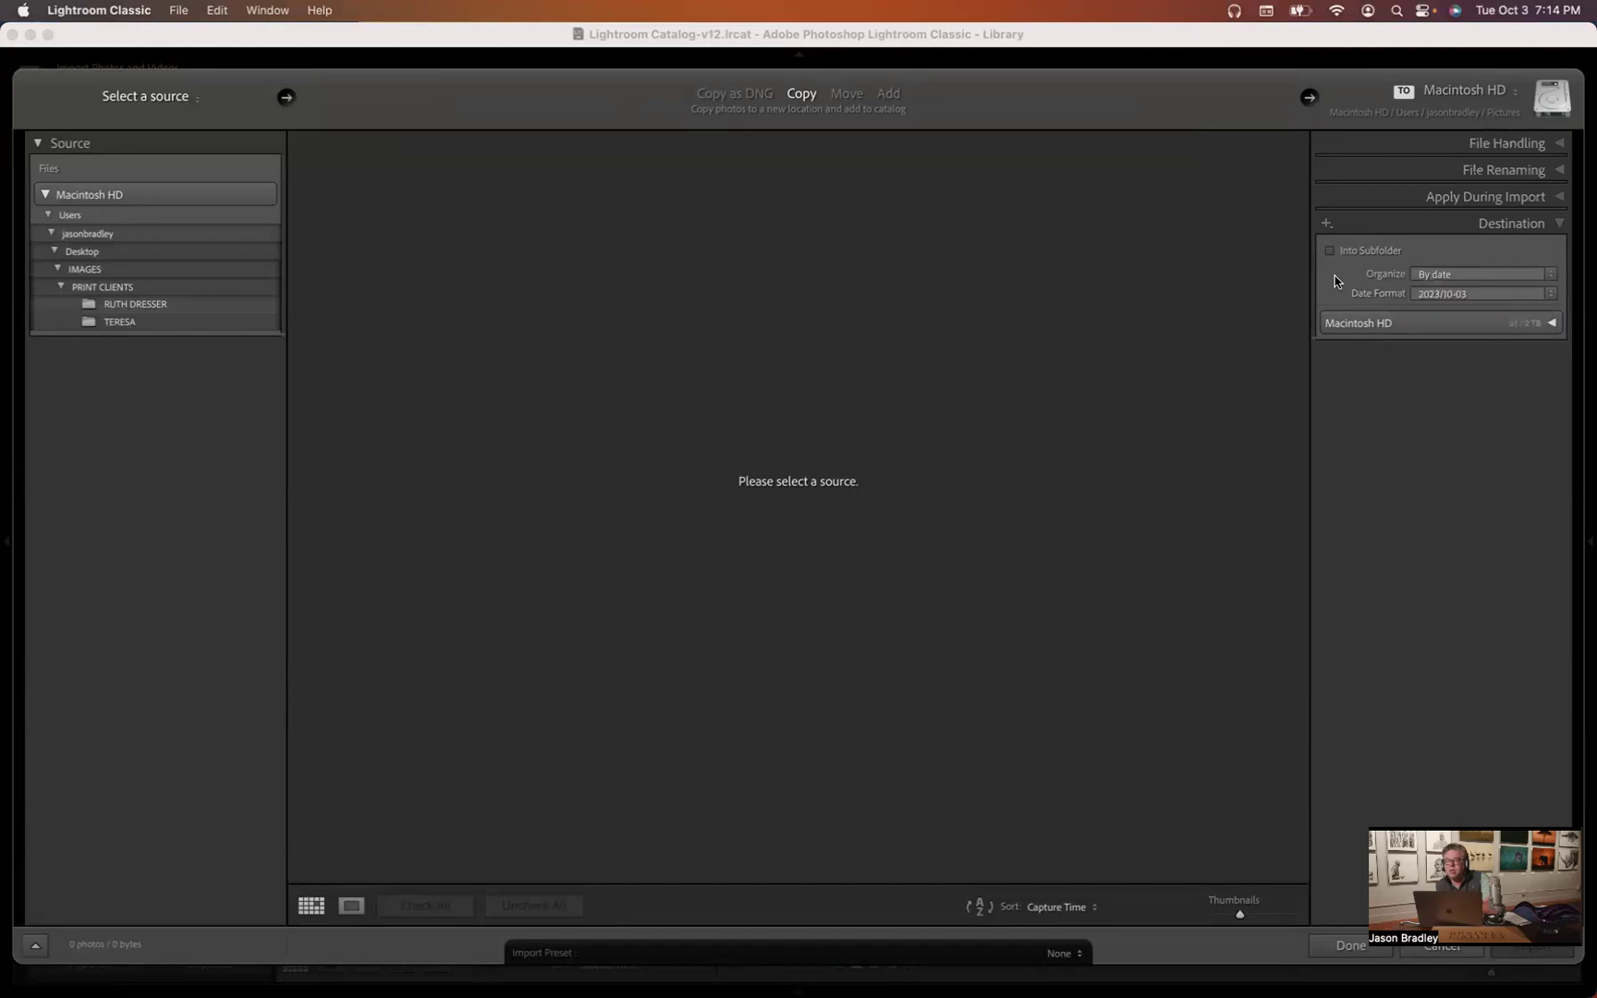
- Try organizing the import into one folder with the Into Subfolder option enabled, and cancel the import
{"action": "left_click", "coordinate": [1449, 275]}
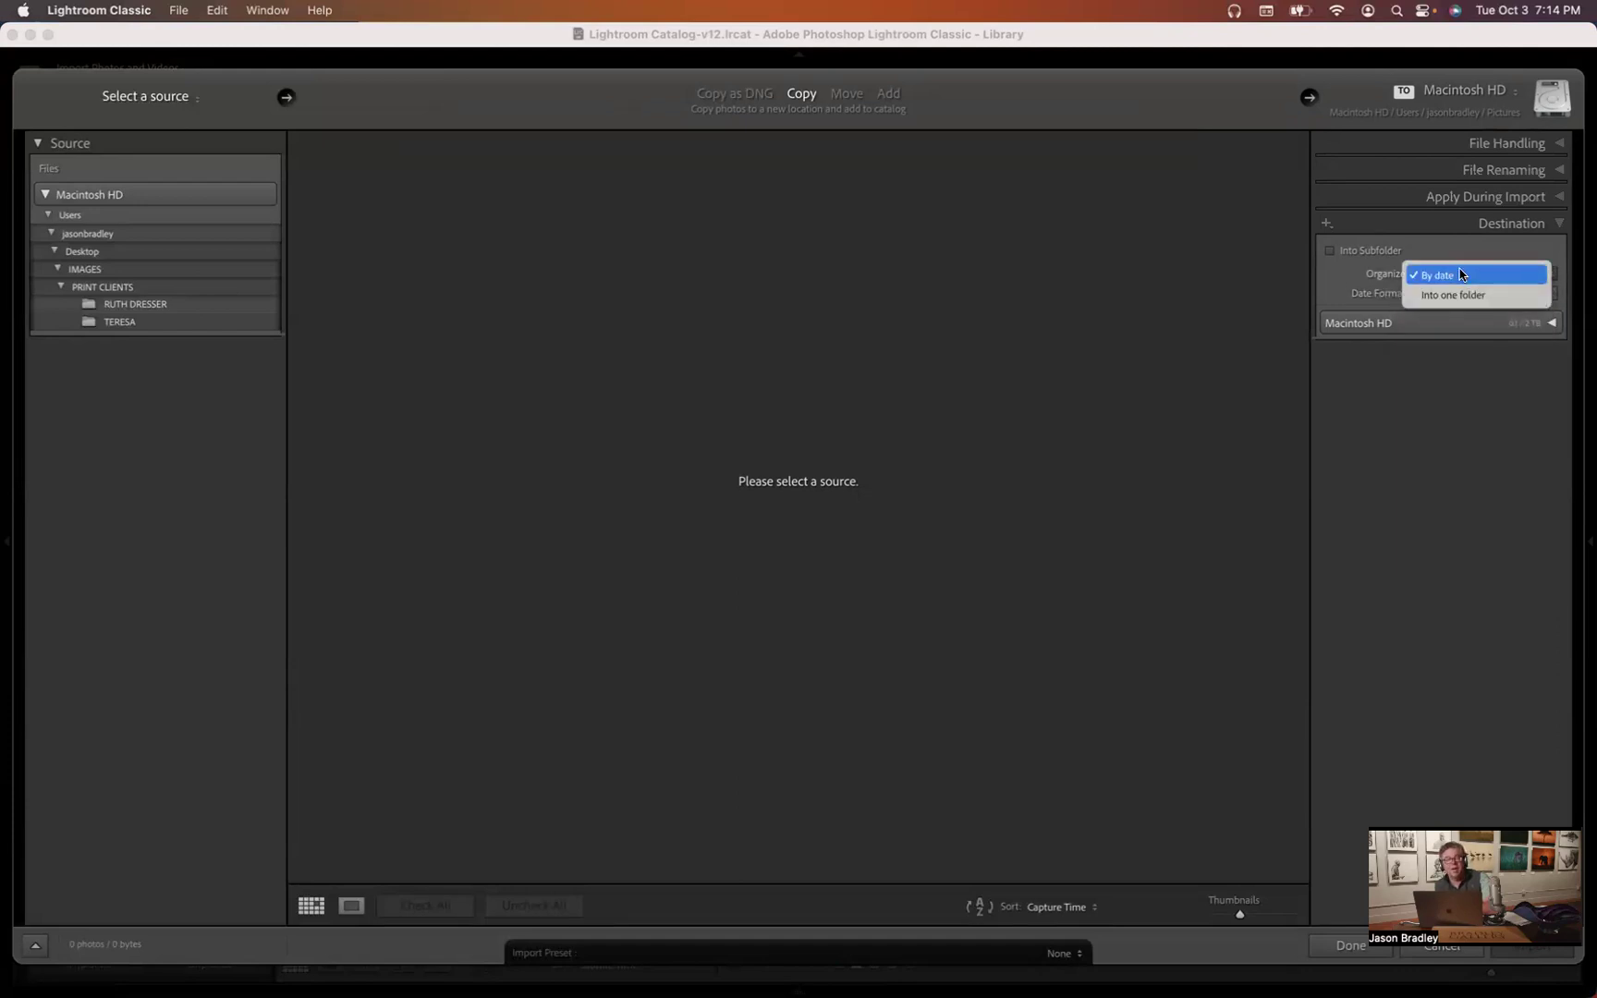
{"action": "left_click", "coordinate": [1463, 296]}
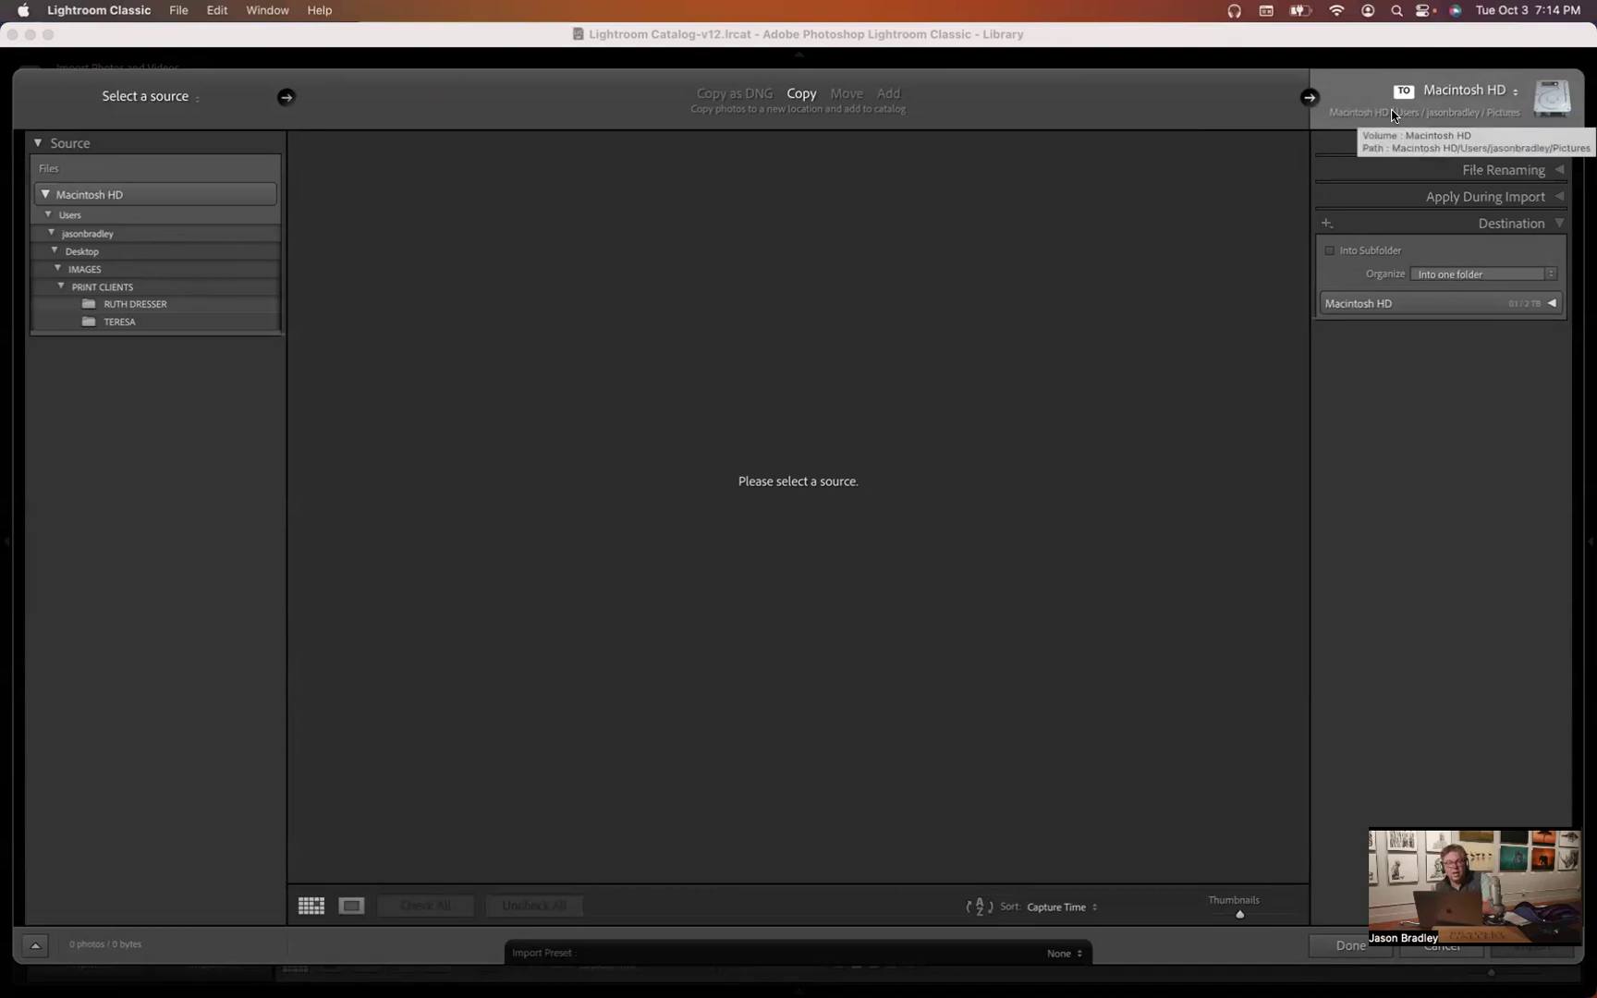
{"action": "left_click", "coordinate": [1330, 251]}
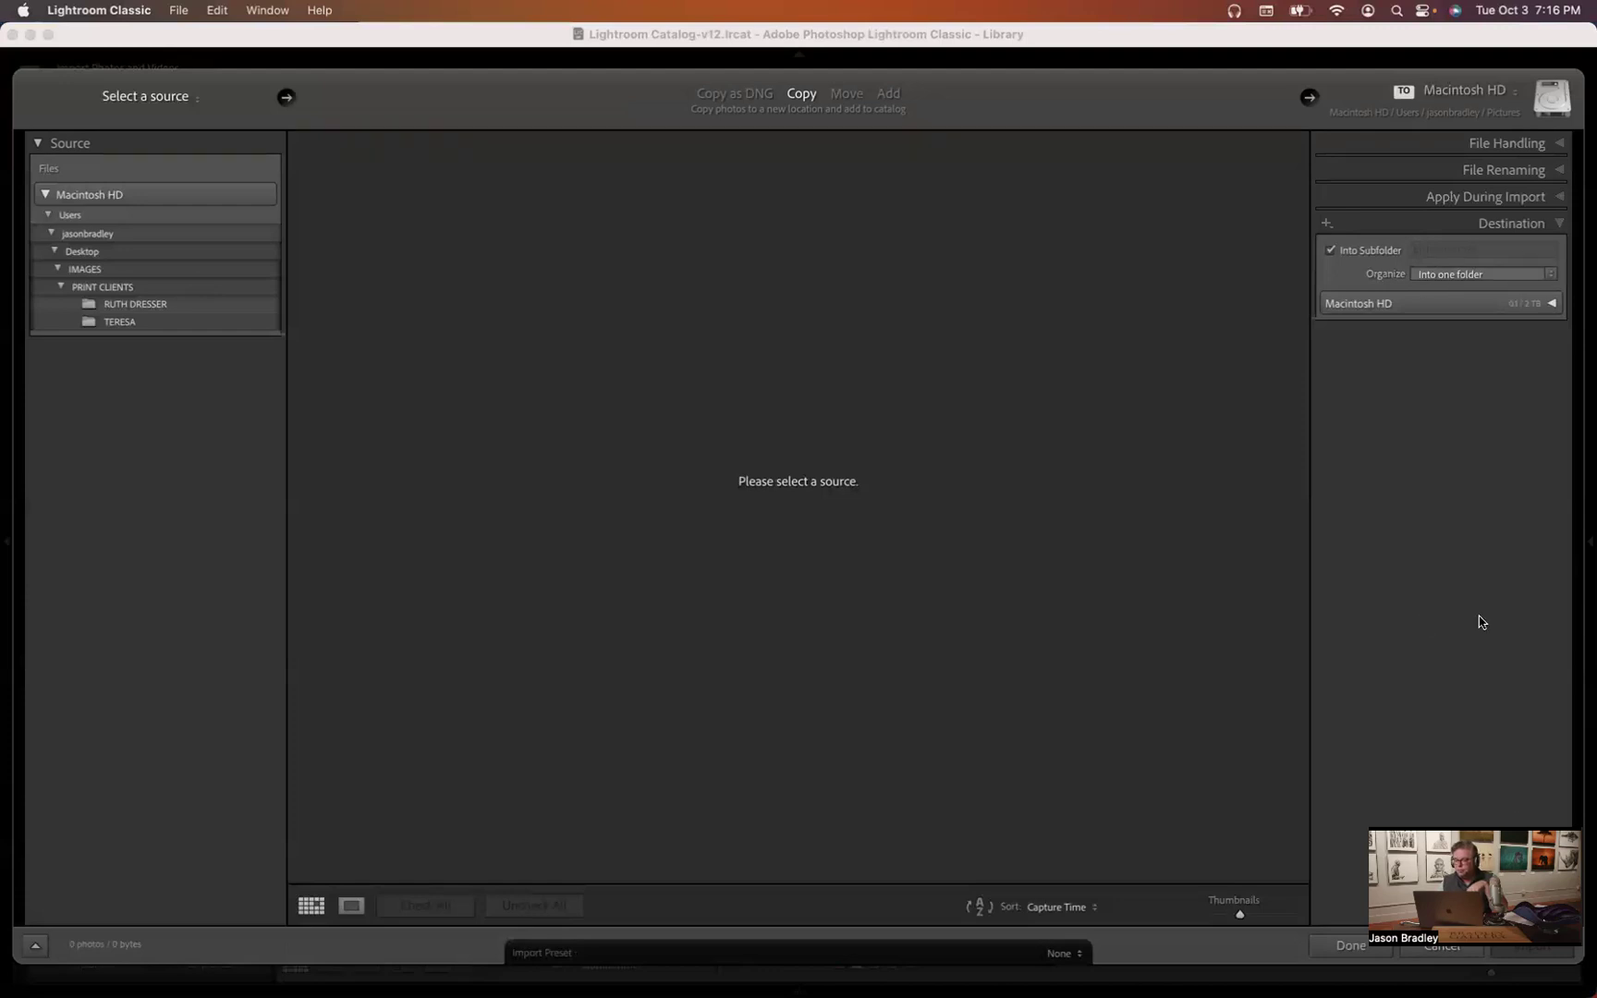
{"action": "left_click", "coordinate": [1448, 941]}
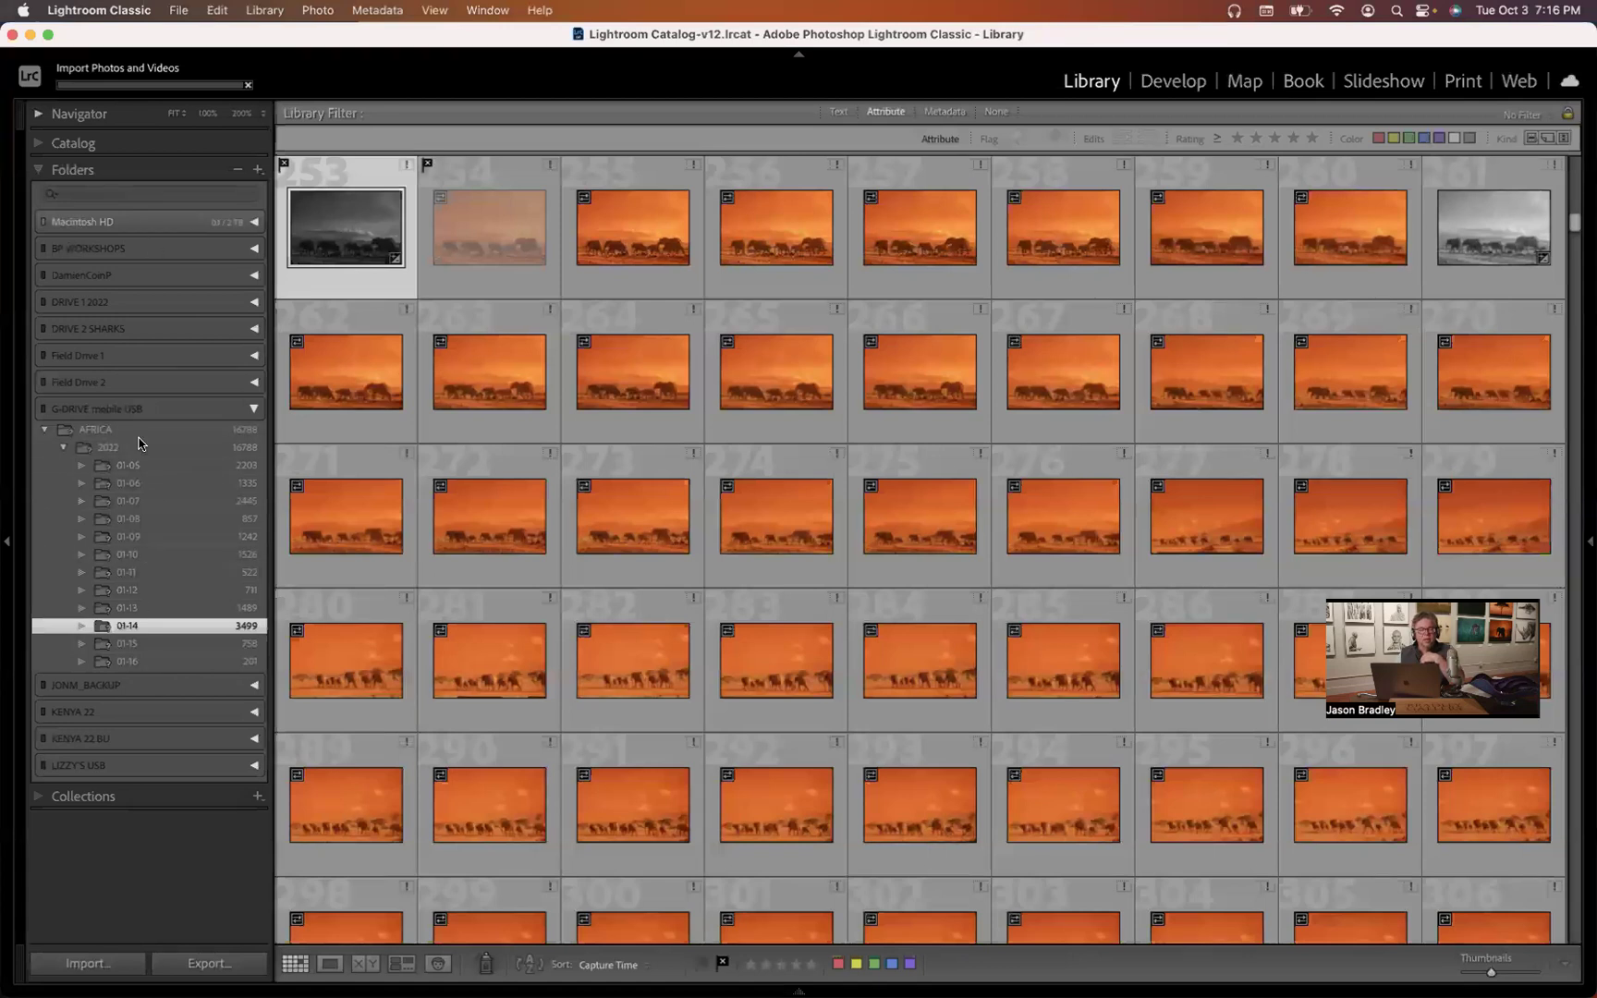
- Expand the Collections list and view the commands available for the KENYA 22 BW collection
{"action": "left_click", "coordinate": [121, 793]}
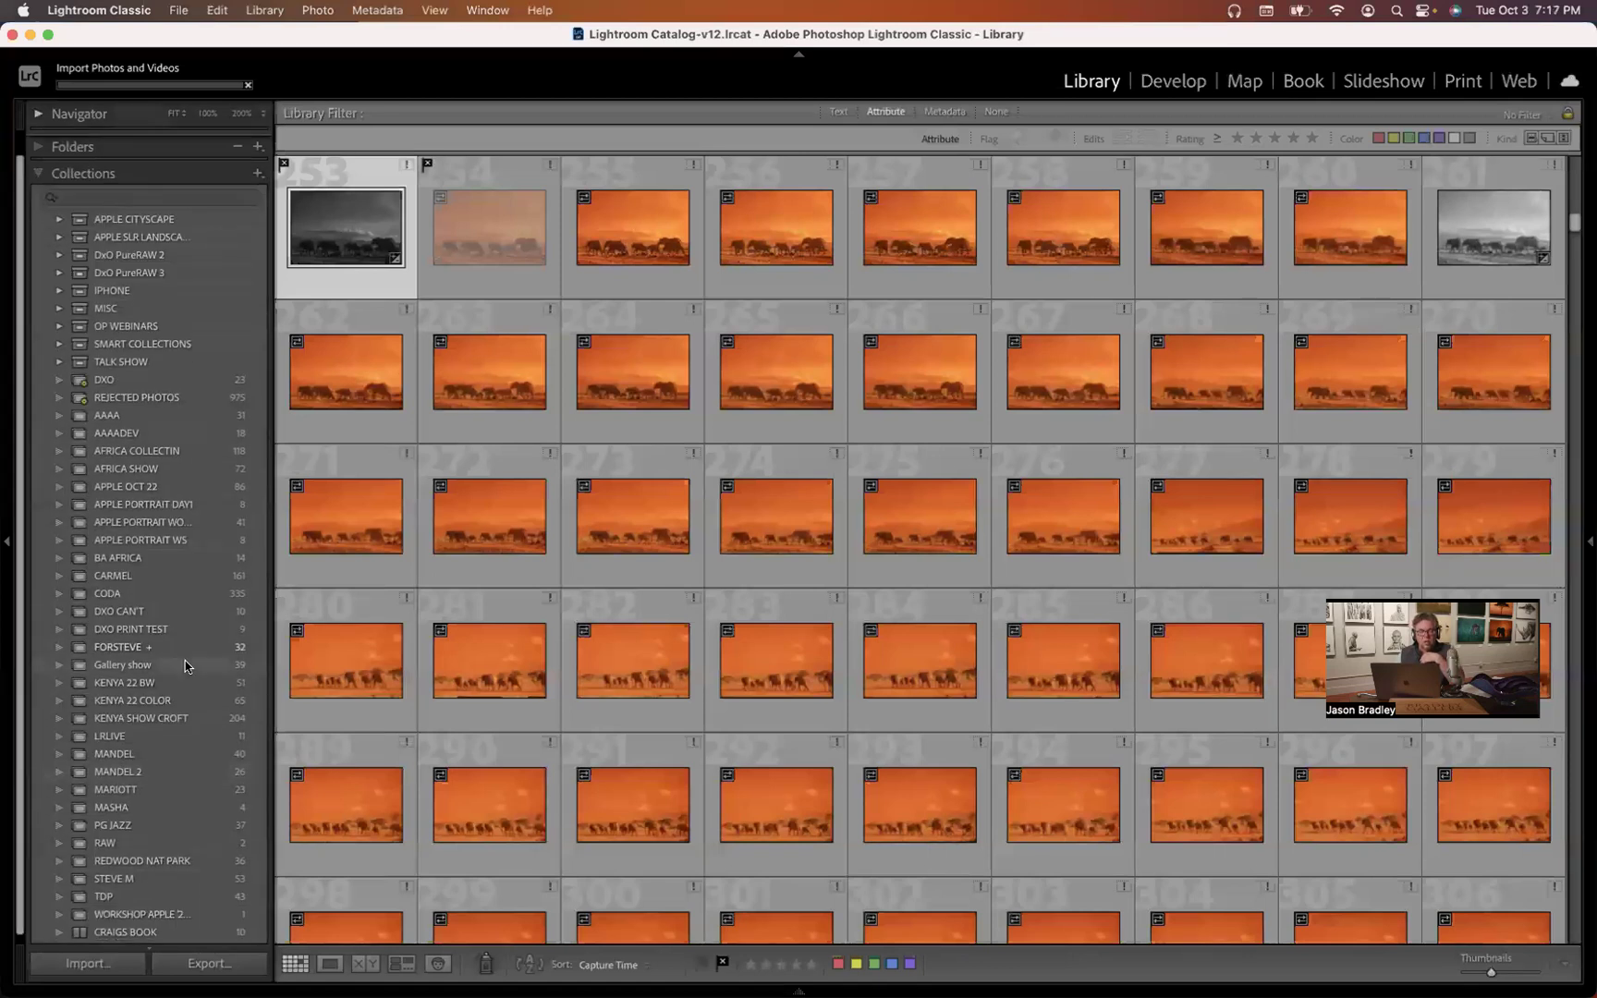
{"action": "scroll", "coordinate": [120, 692], "scroll_direction": "down", "scroll_amount": 1}
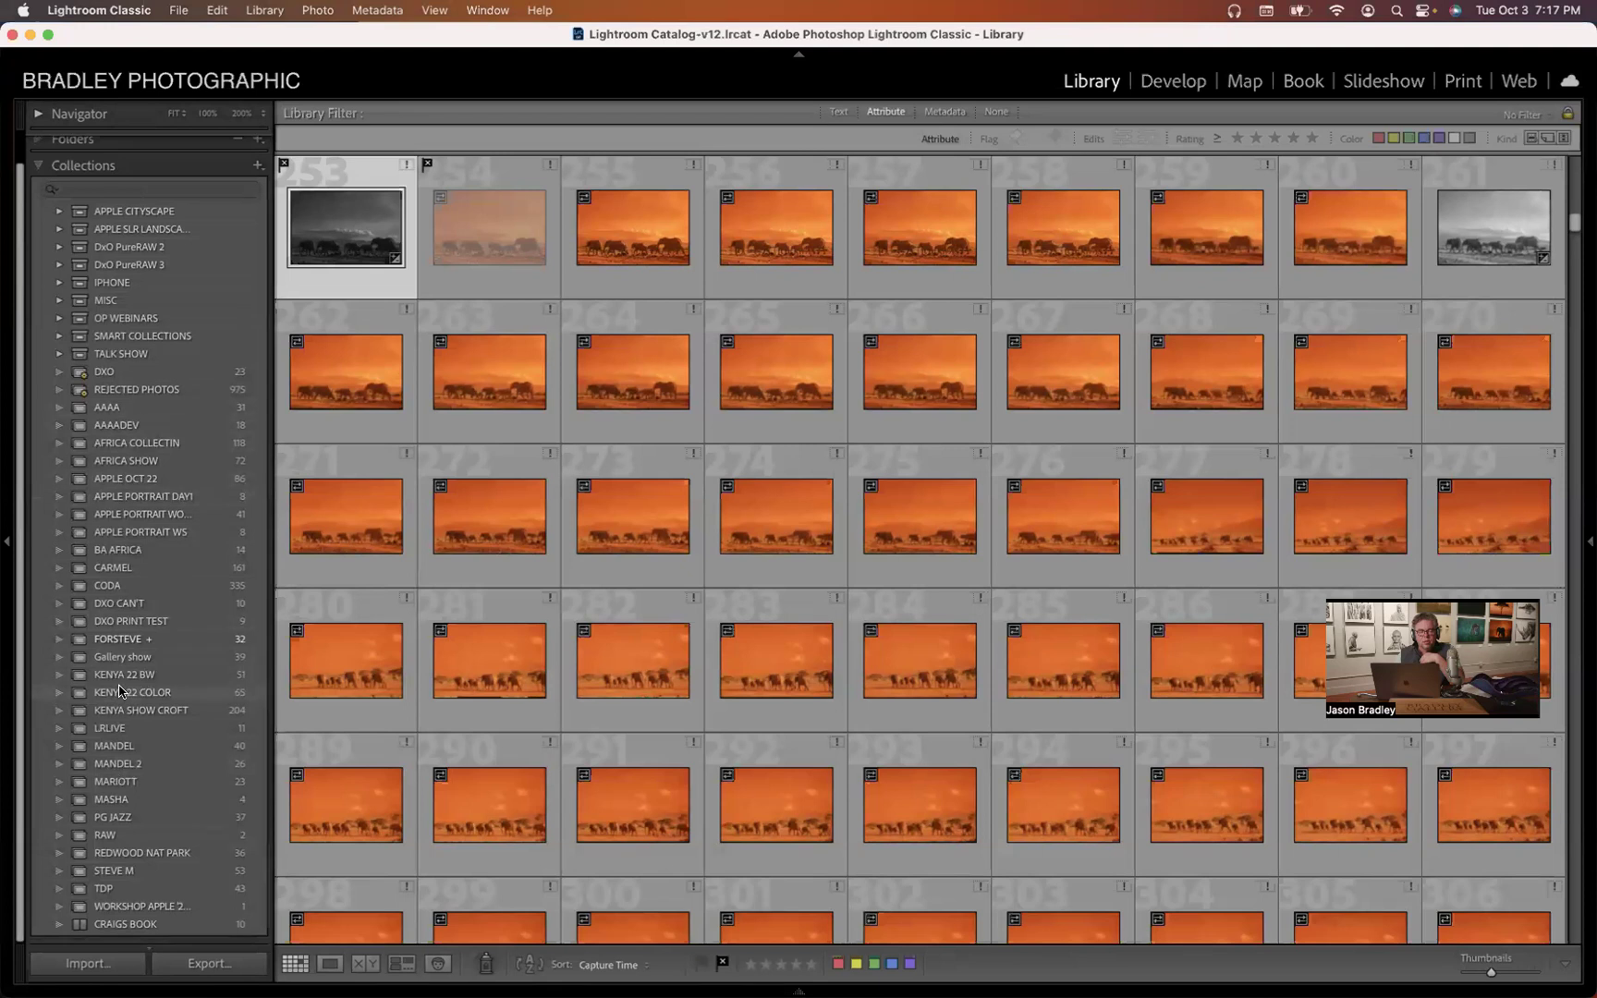
{"action": "right_click", "coordinate": [129, 677]}
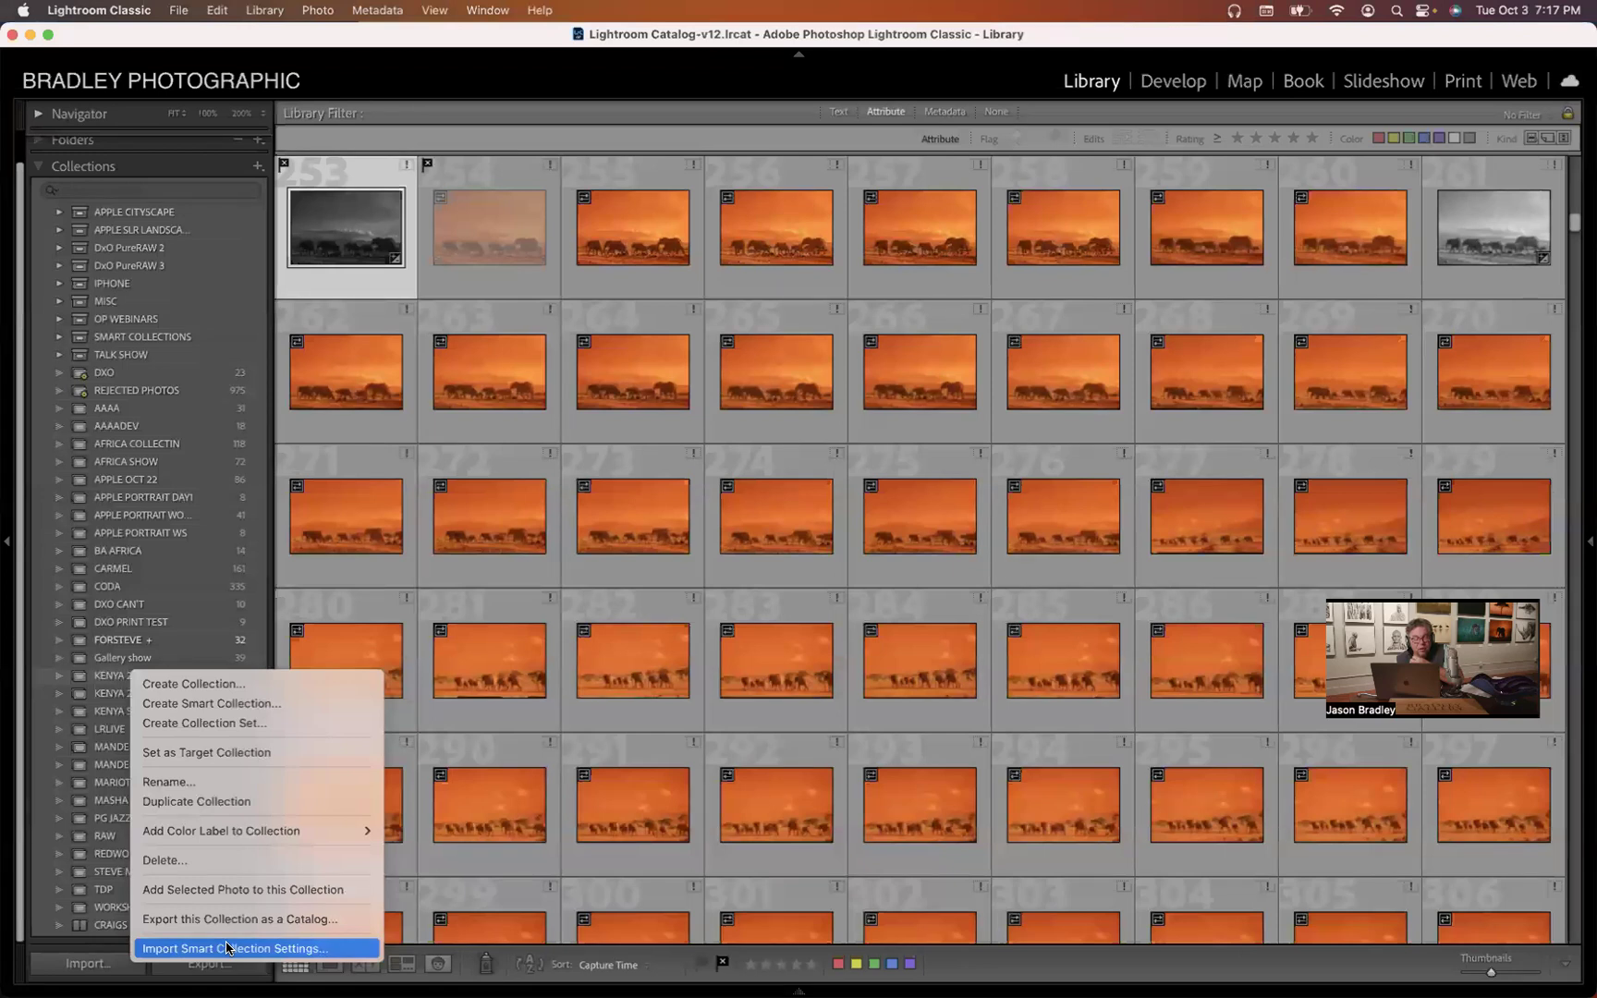
{"action": "left_click", "coordinate": [344, 518]}
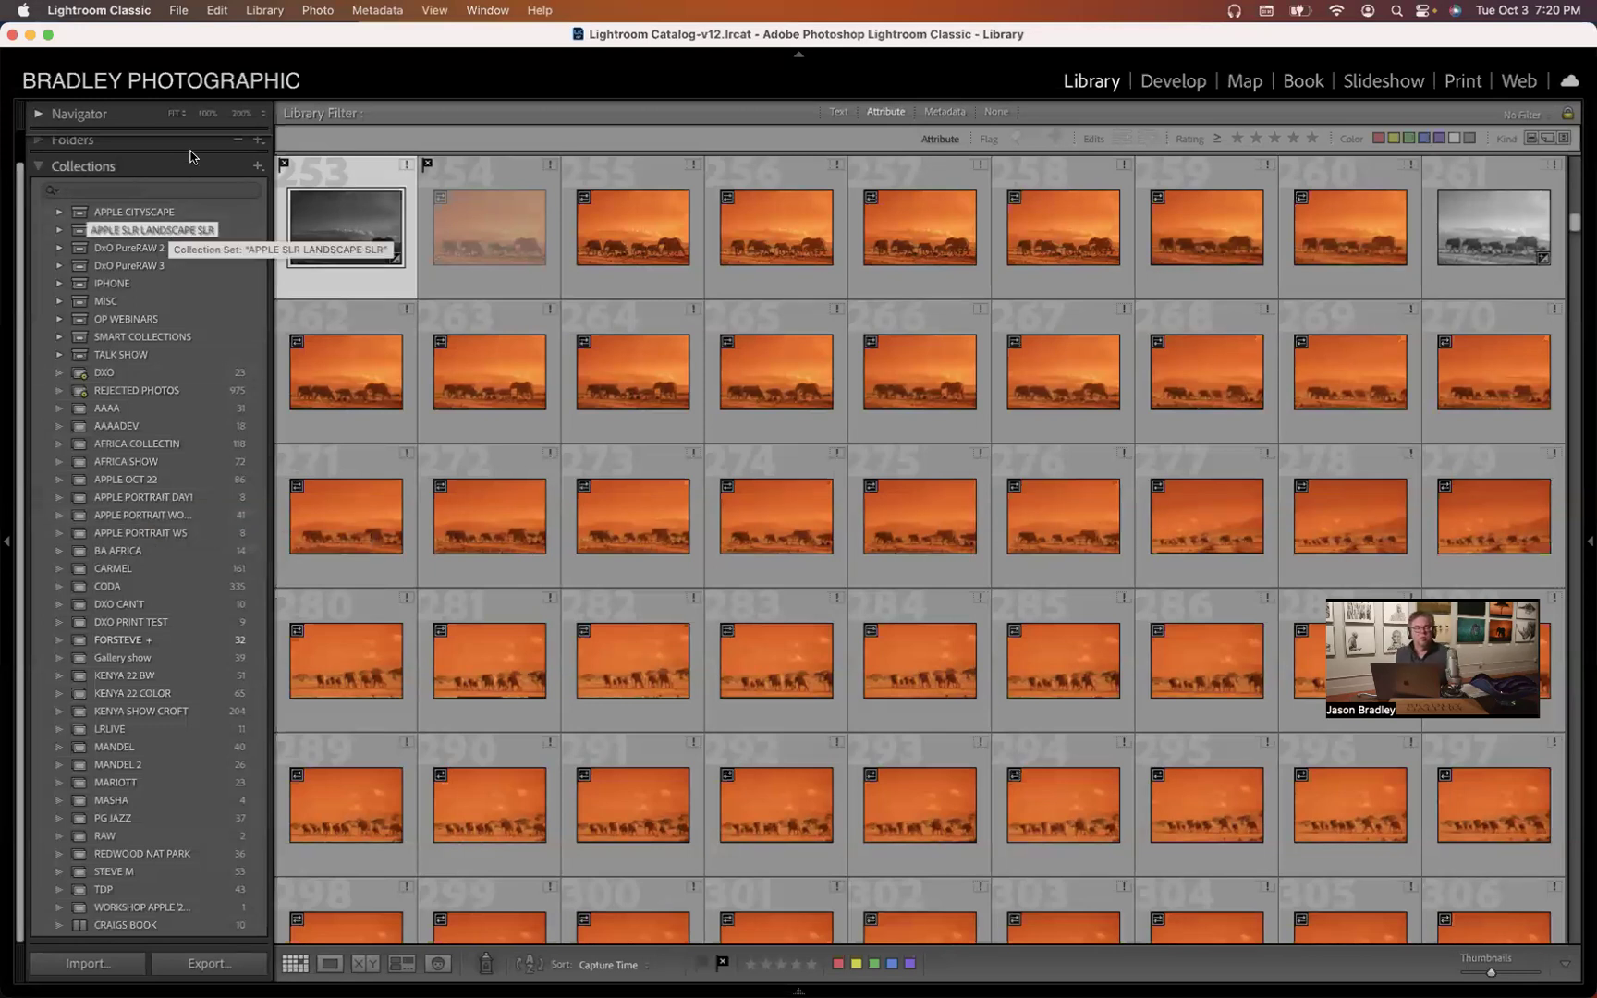
- Hide the module picker and view the list of recently opened catalogs without opening one
{"action": "left_click", "coordinate": [201, 56]}
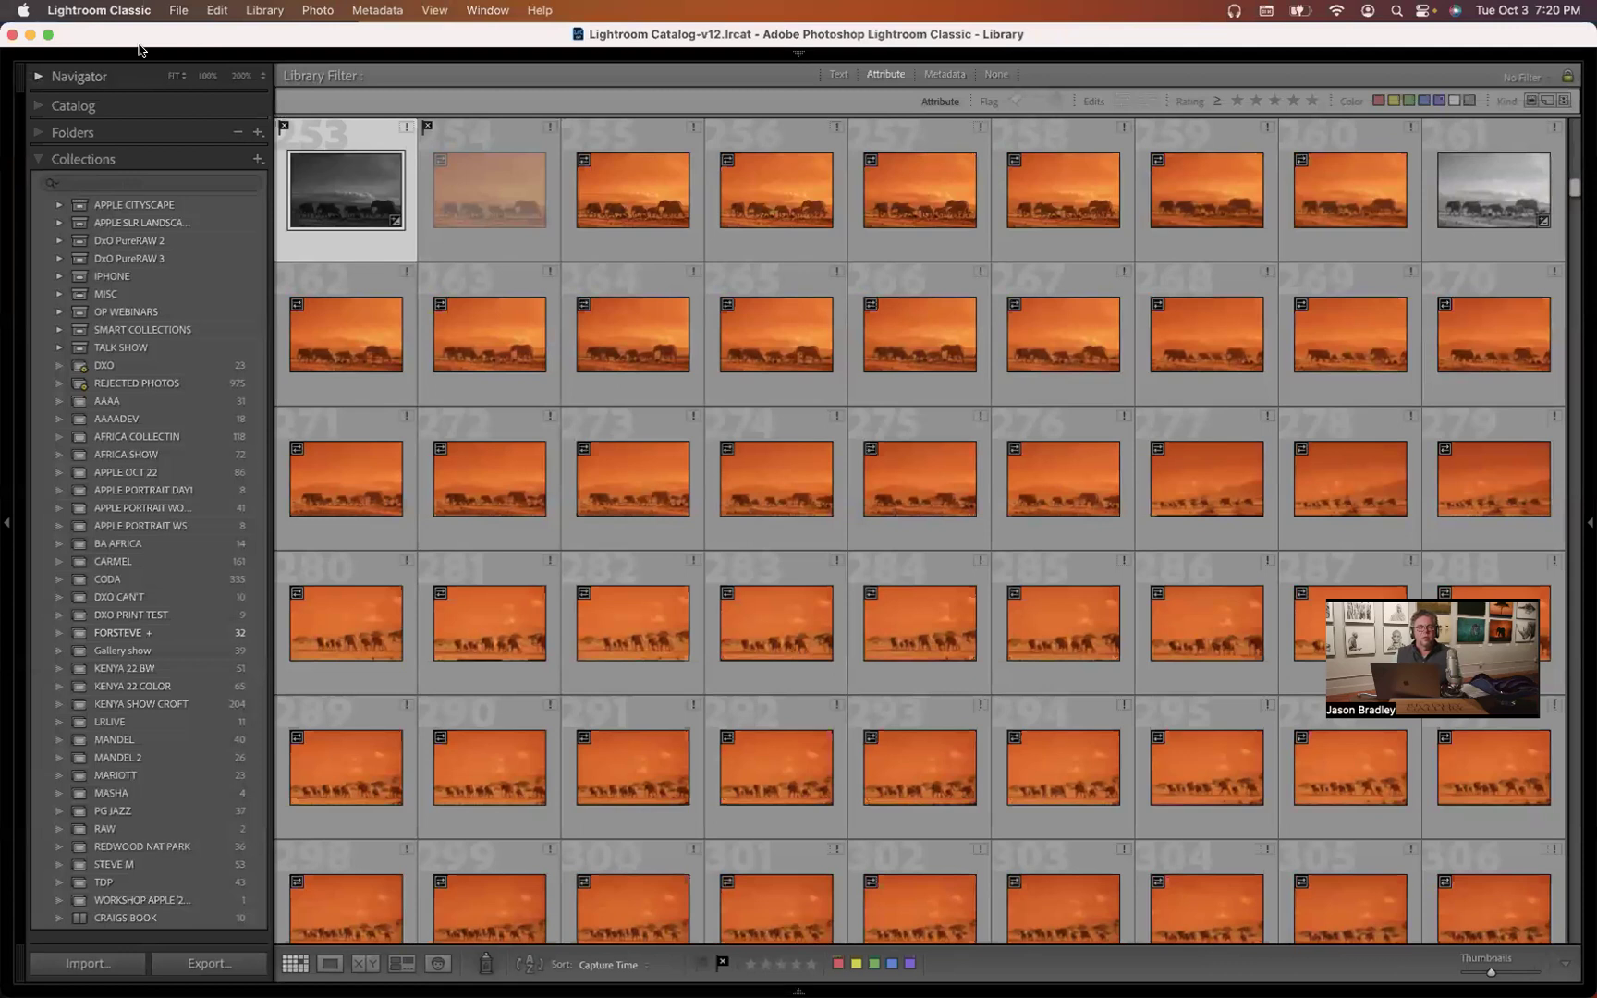
{"action": "left_click", "coordinate": [178, 11]}
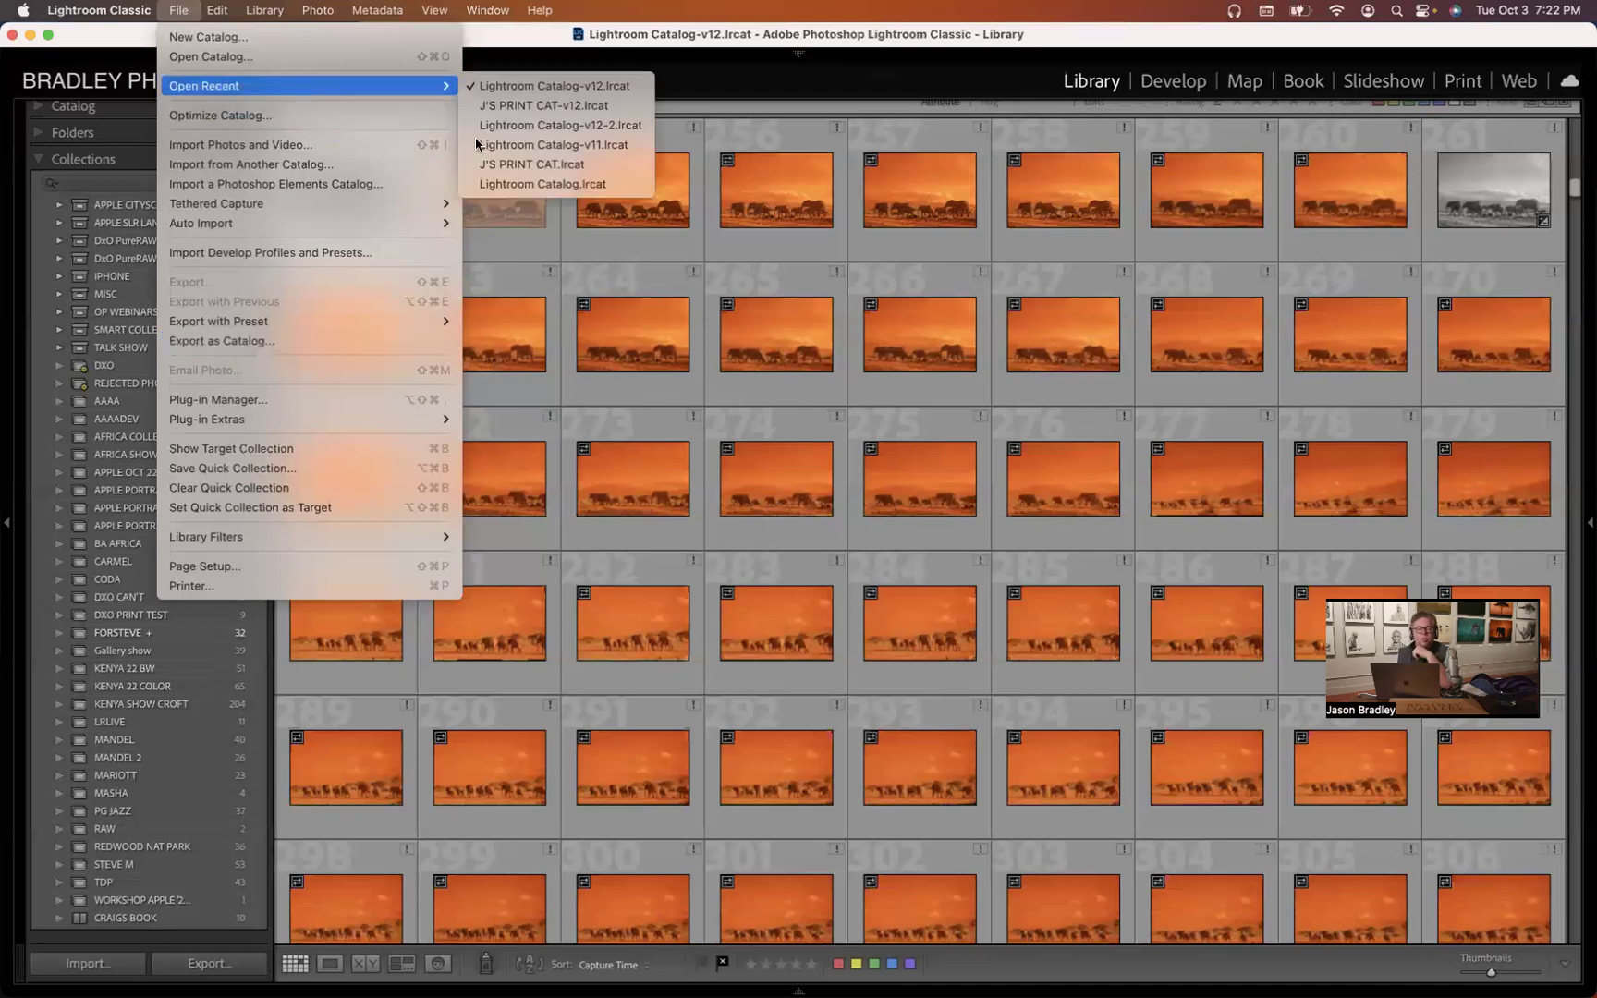
{"action": "left_click", "coordinate": [658, 340]}
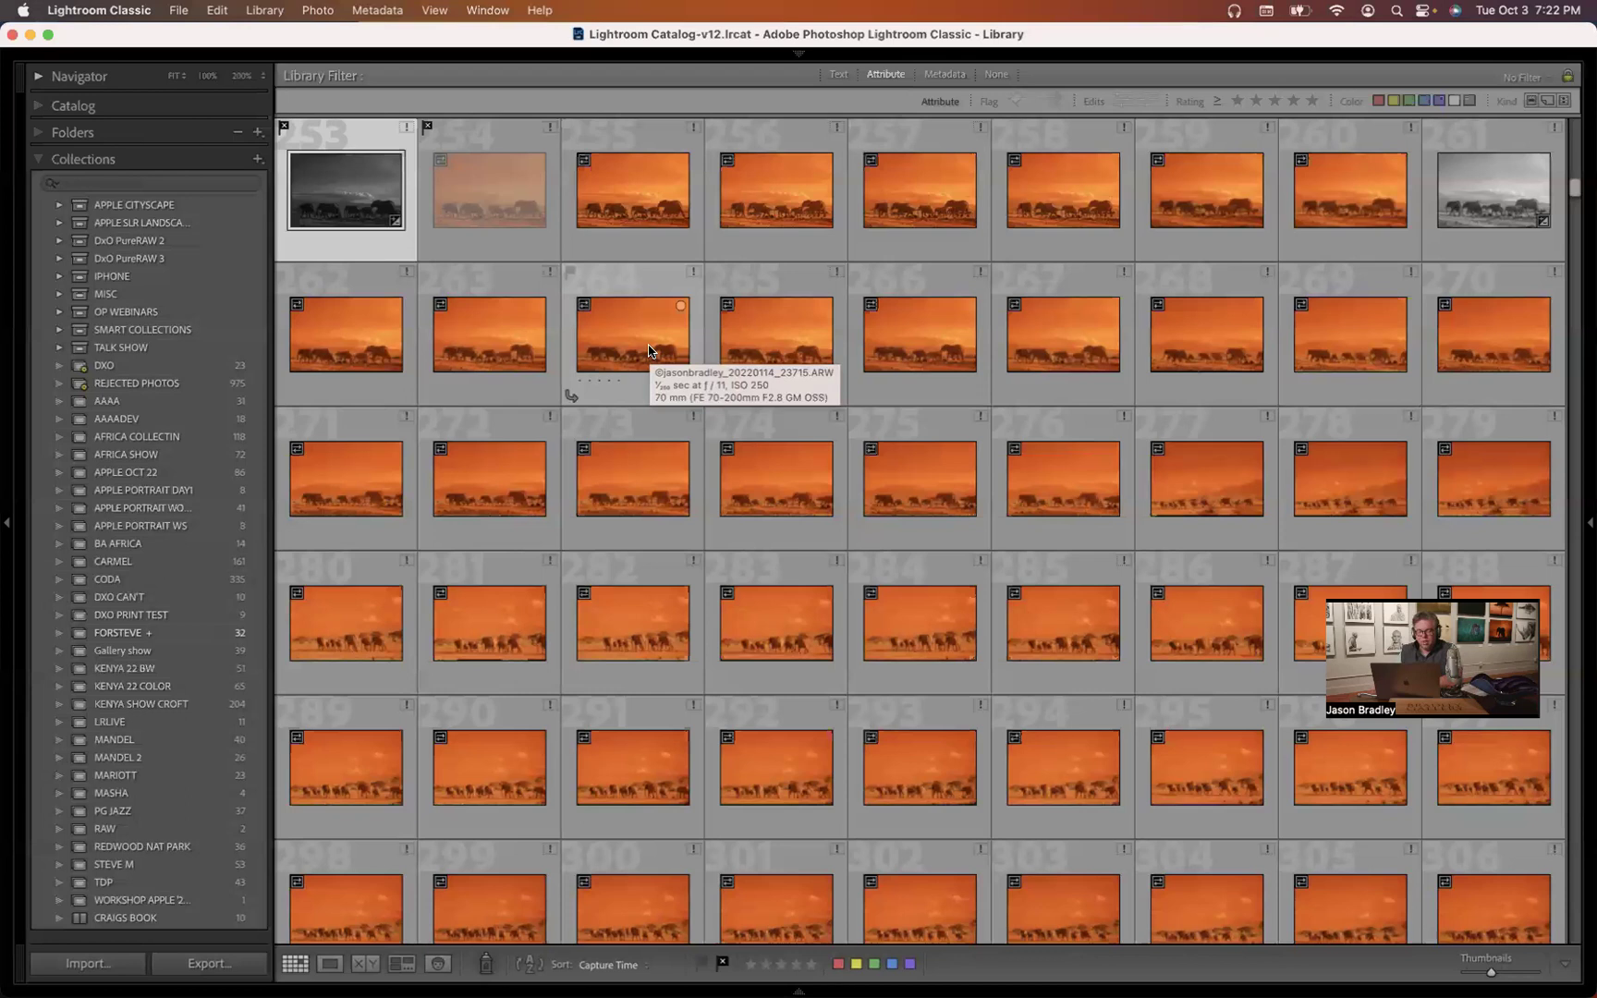
- View the photo commands available for an orange elephant photo and the black-and-white elephant photo, without applying any
{"action": "right_click", "coordinate": [623, 451]}
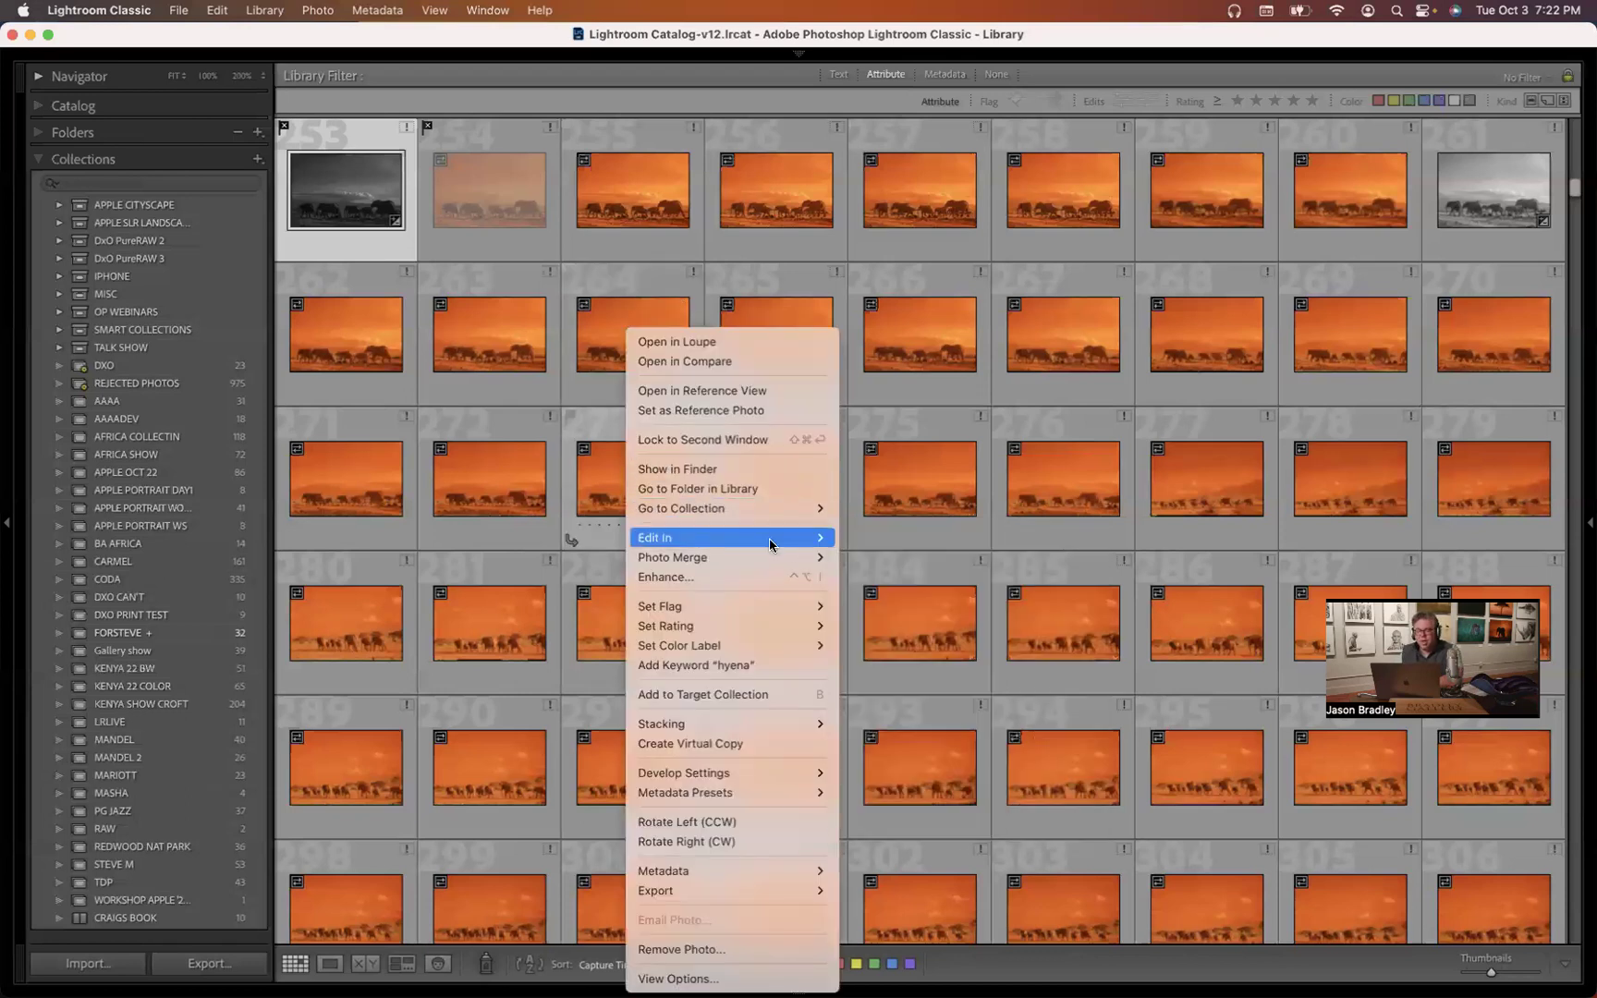
{"action": "right_click", "coordinate": [361, 177]}
{"action": "right_click", "coordinate": [361, 177]}
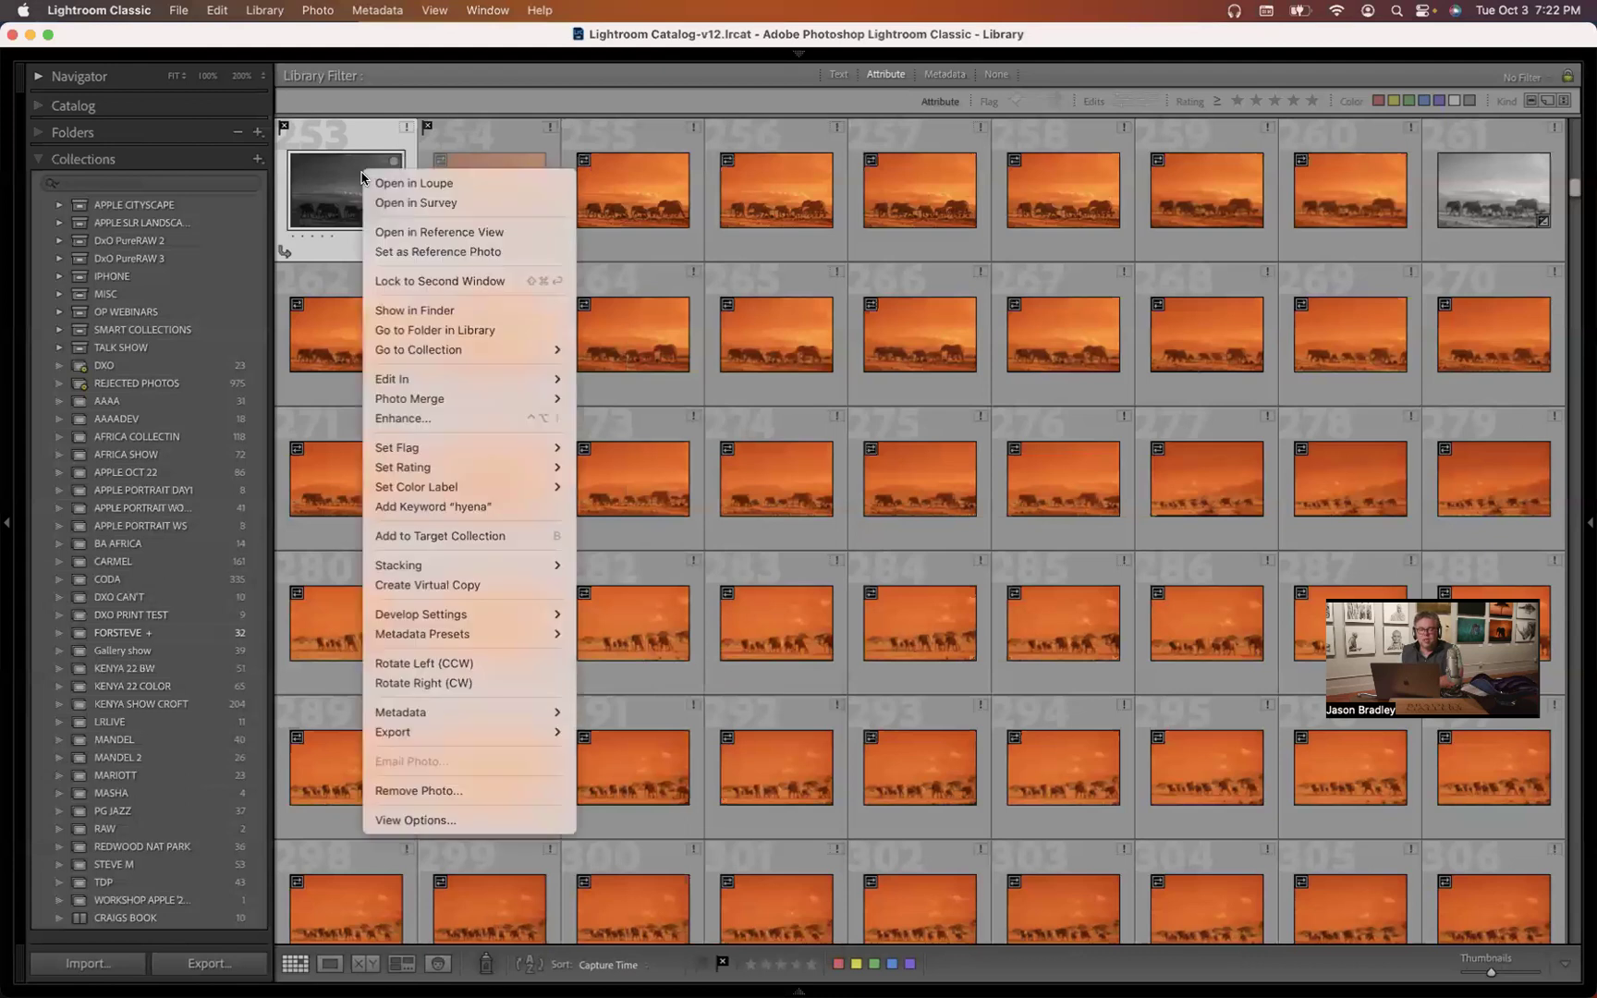
{"action": "left_click", "coordinate": [737, 553]}
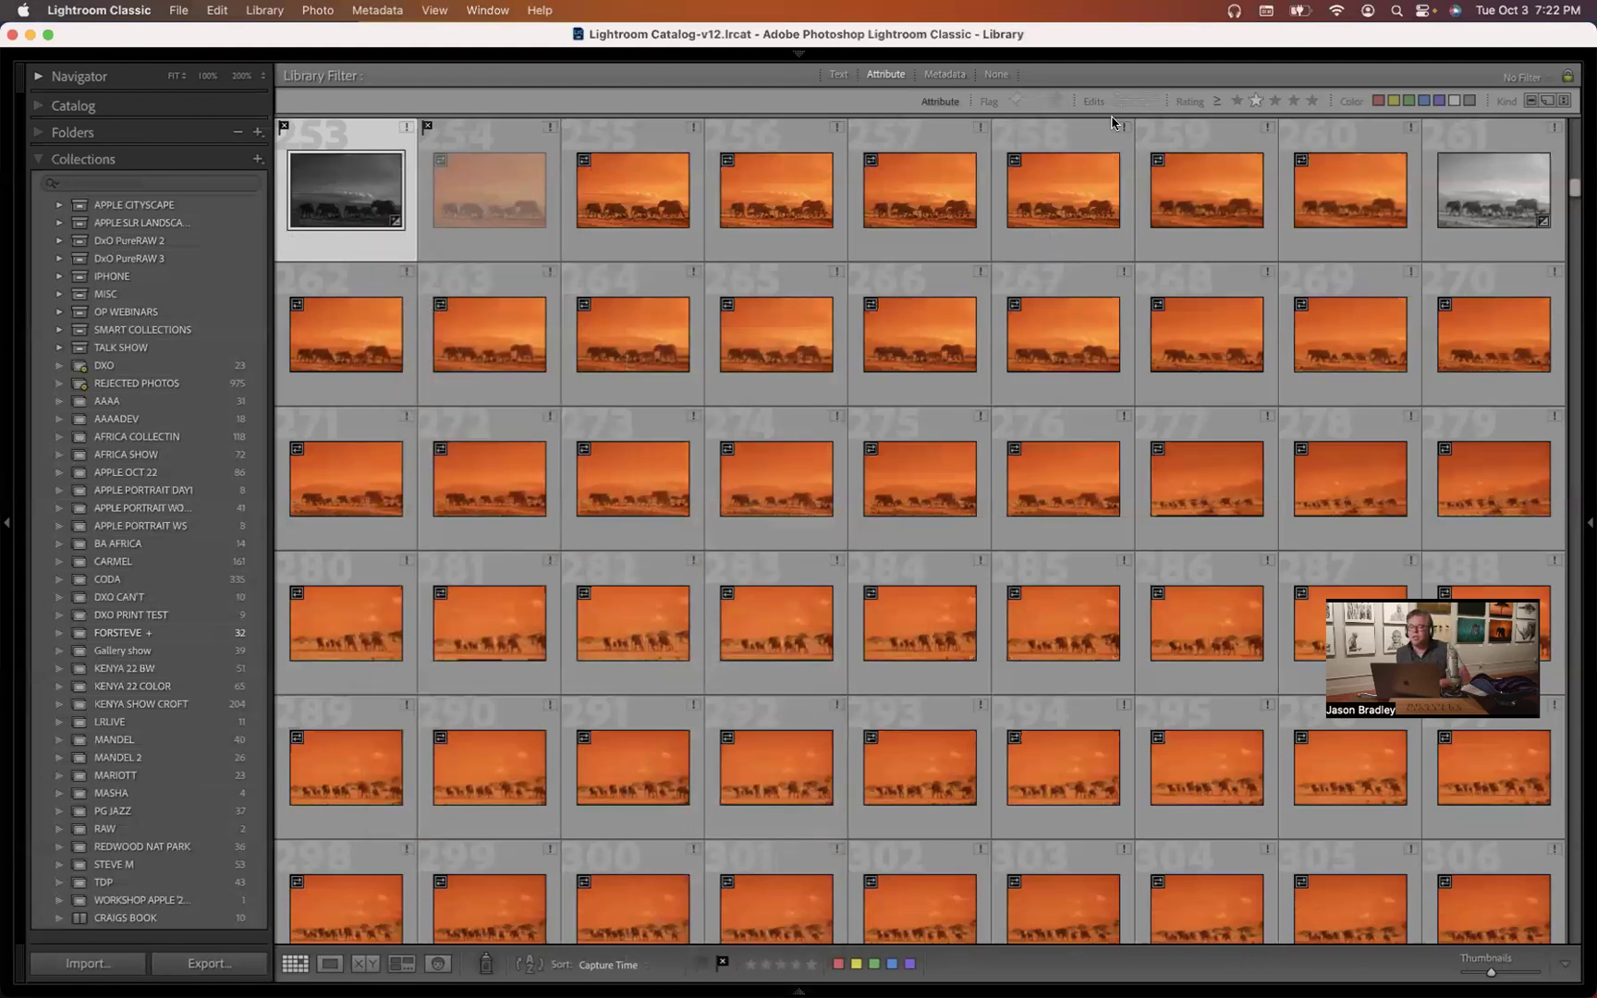
- Filter the library to flagged photos and show All Photographs from the catalog
{"action": "left_click", "coordinate": [1017, 100]}
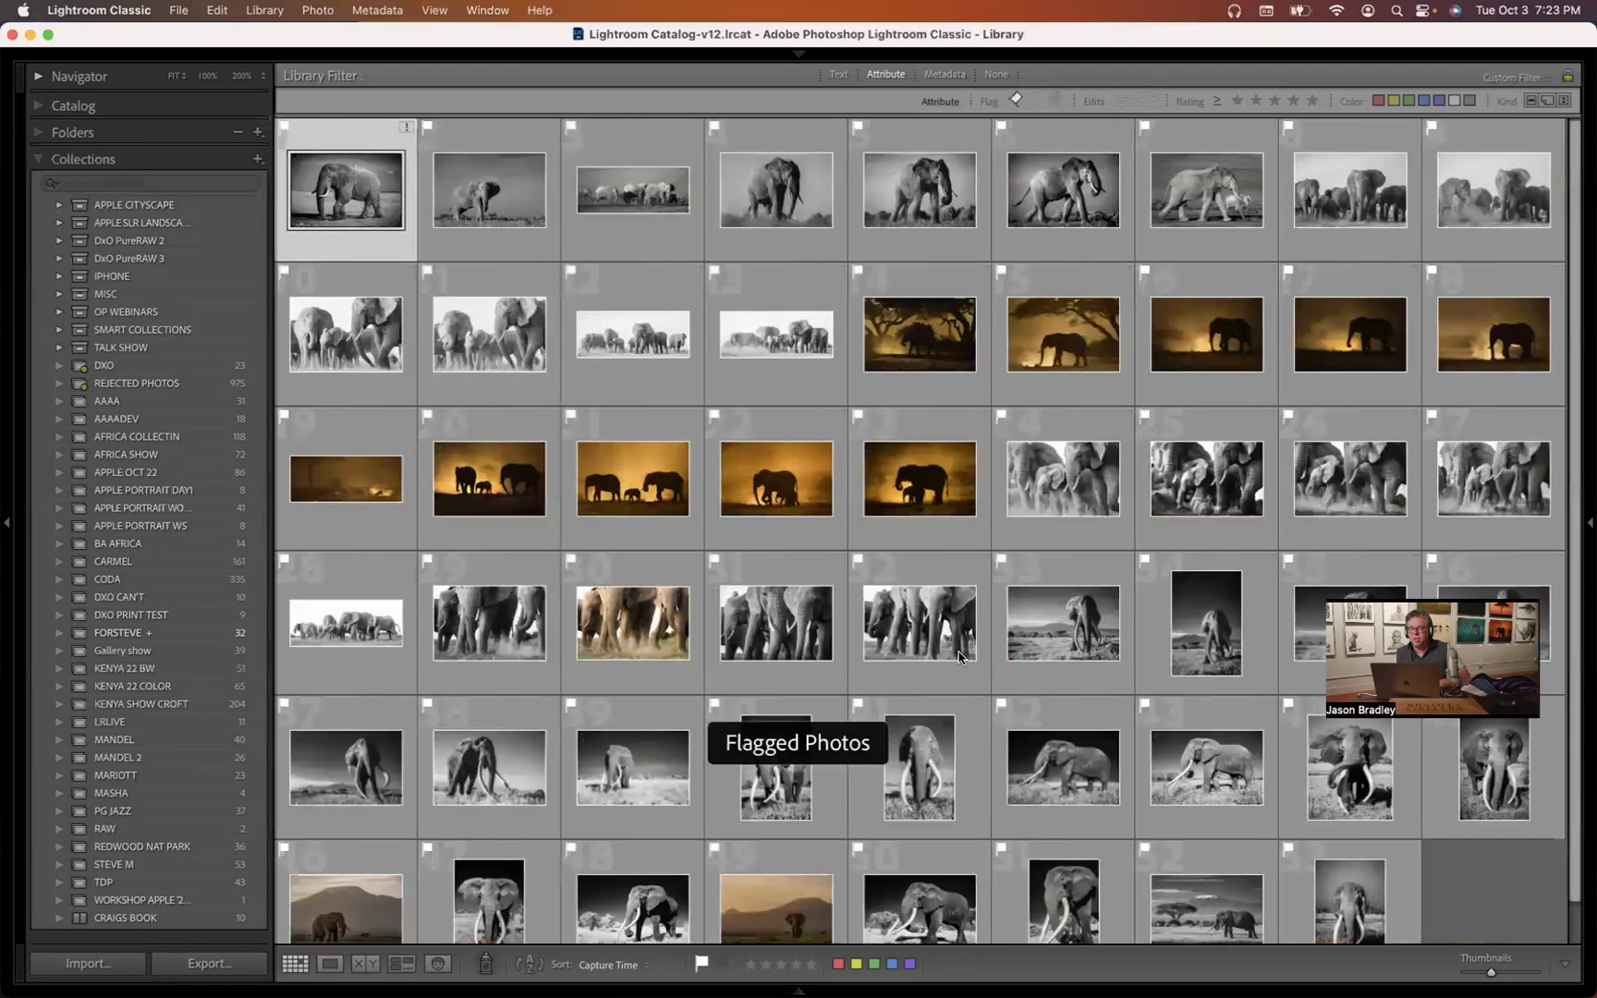
{"action": "scroll", "coordinate": [961, 658], "scroll_direction": "down", "scroll_amount": 1}
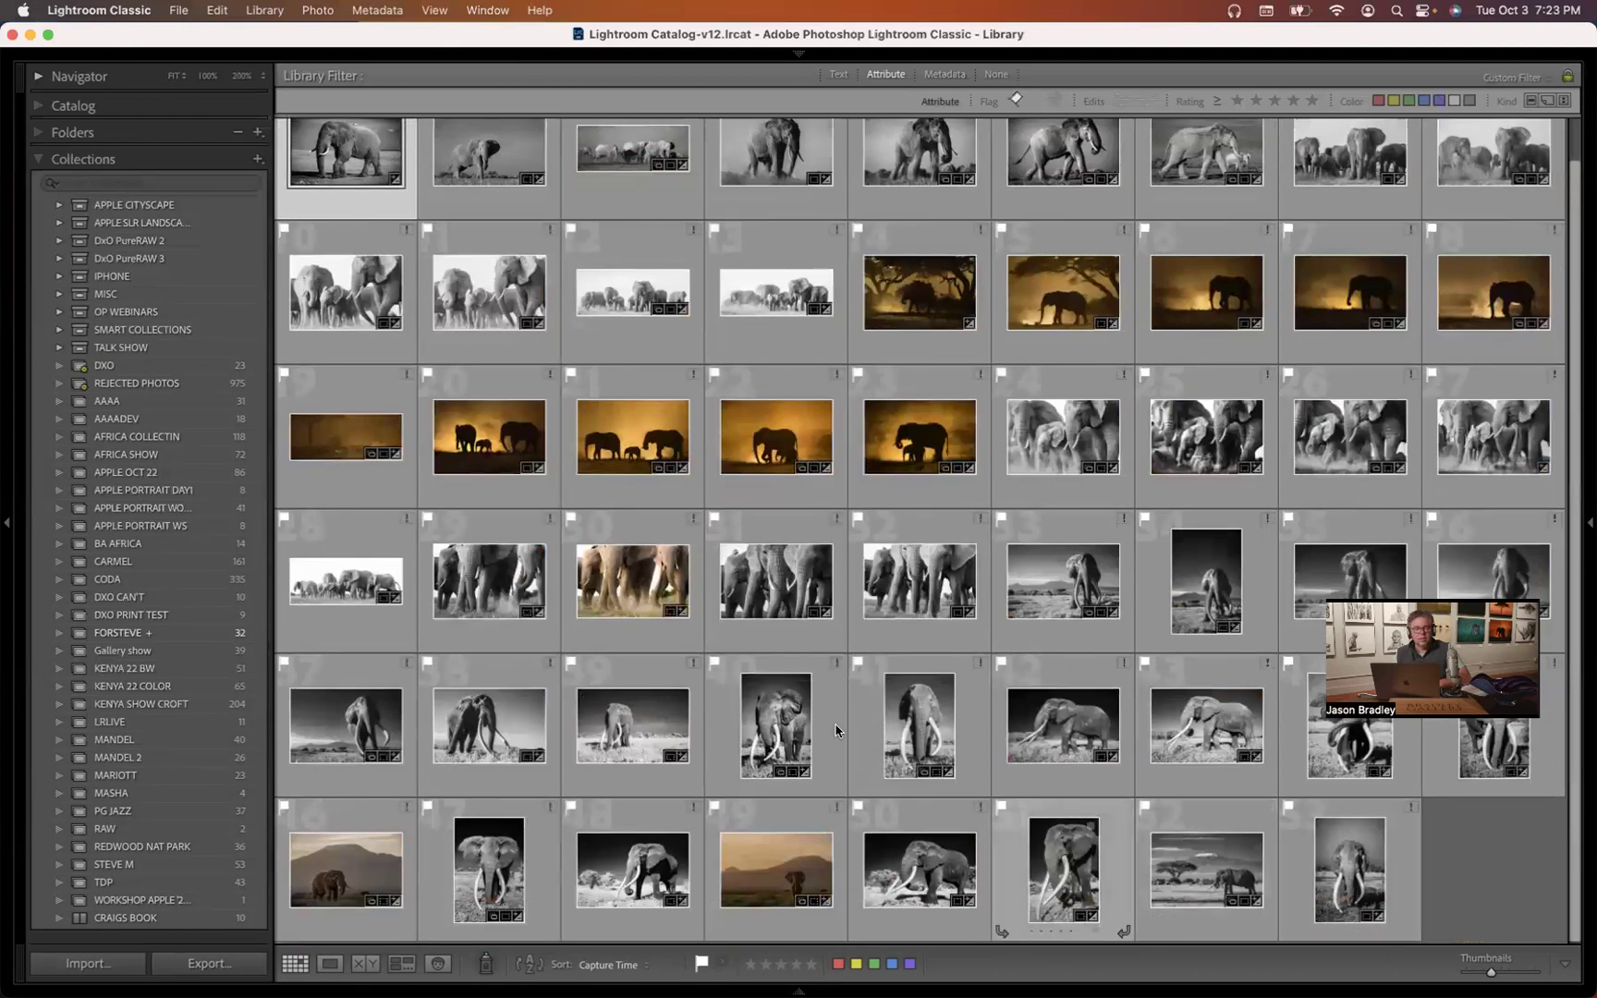
{"action": "left_click", "coordinate": [102, 106]}
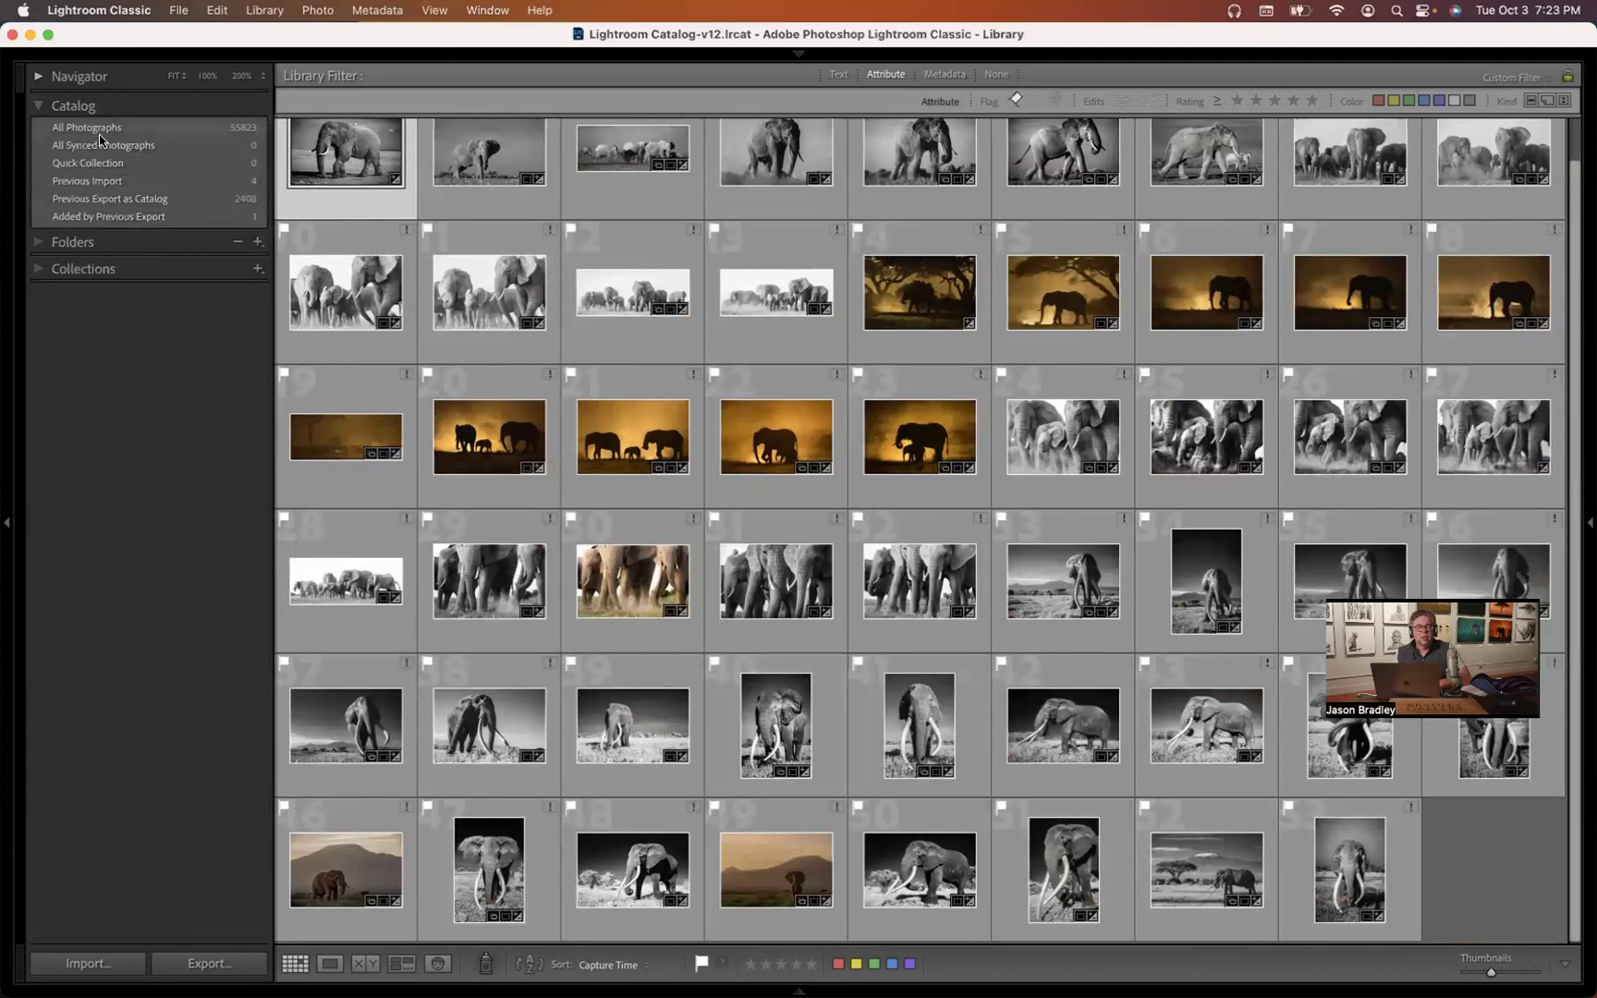
{"action": "left_click", "coordinate": [102, 145]}
{"action": "left_click", "coordinate": [111, 128]}
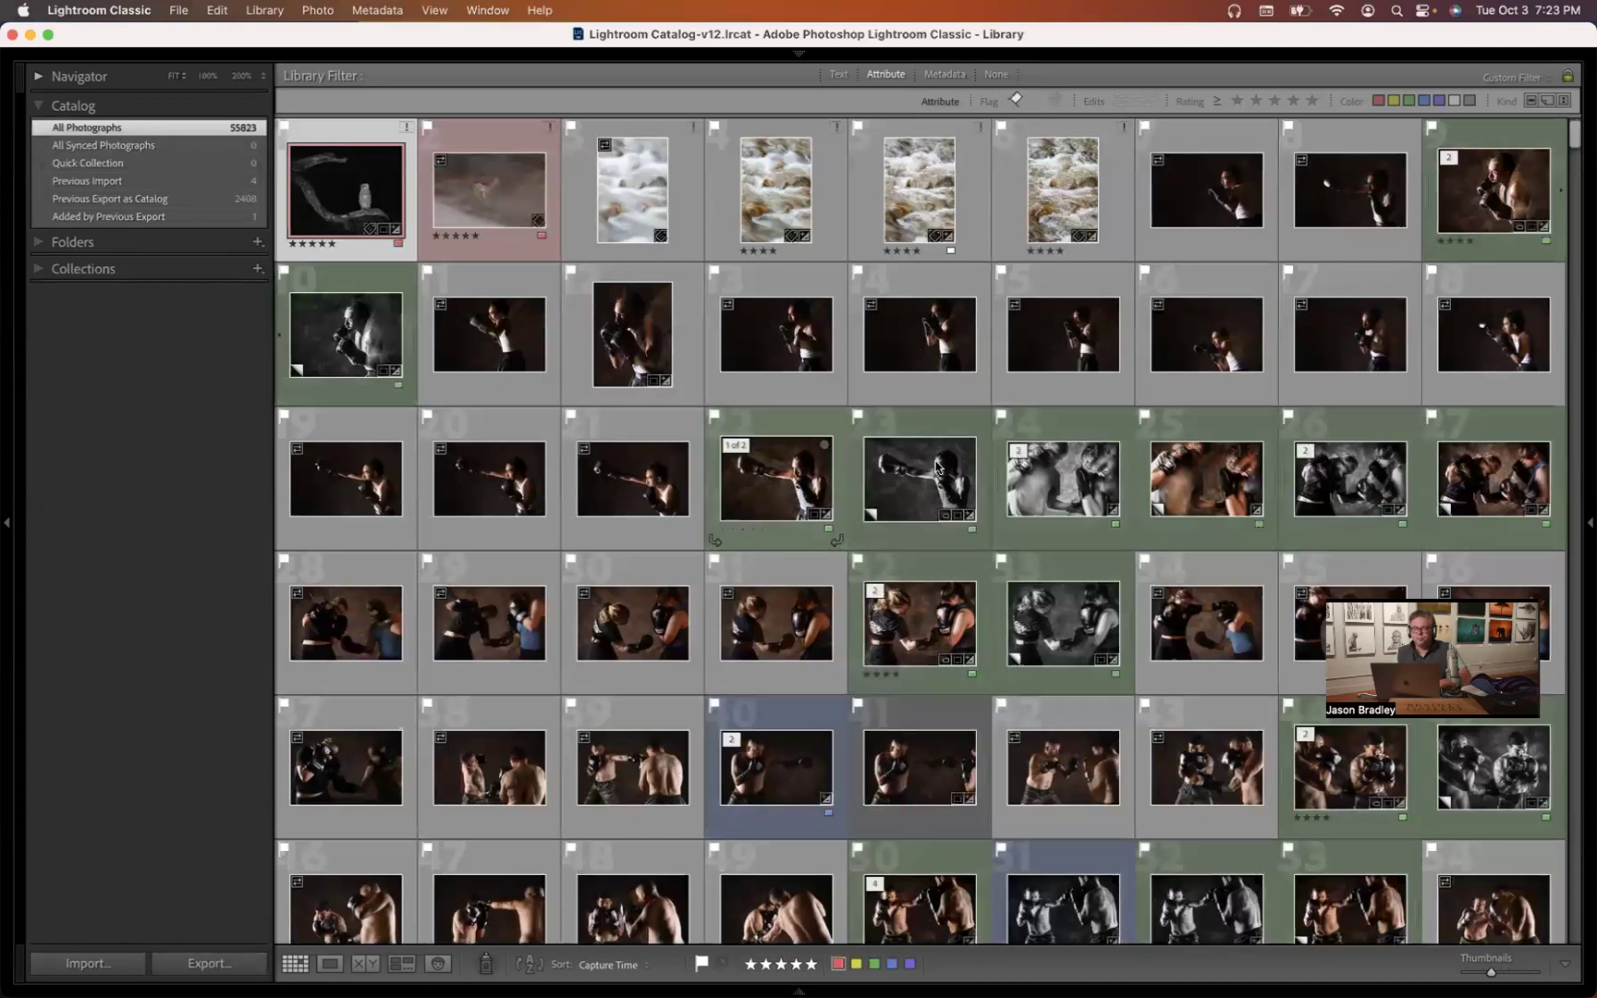
{"action": "scroll", "coordinate": [1575, 143], "scroll_direction": "down", "scroll_amount": 1}
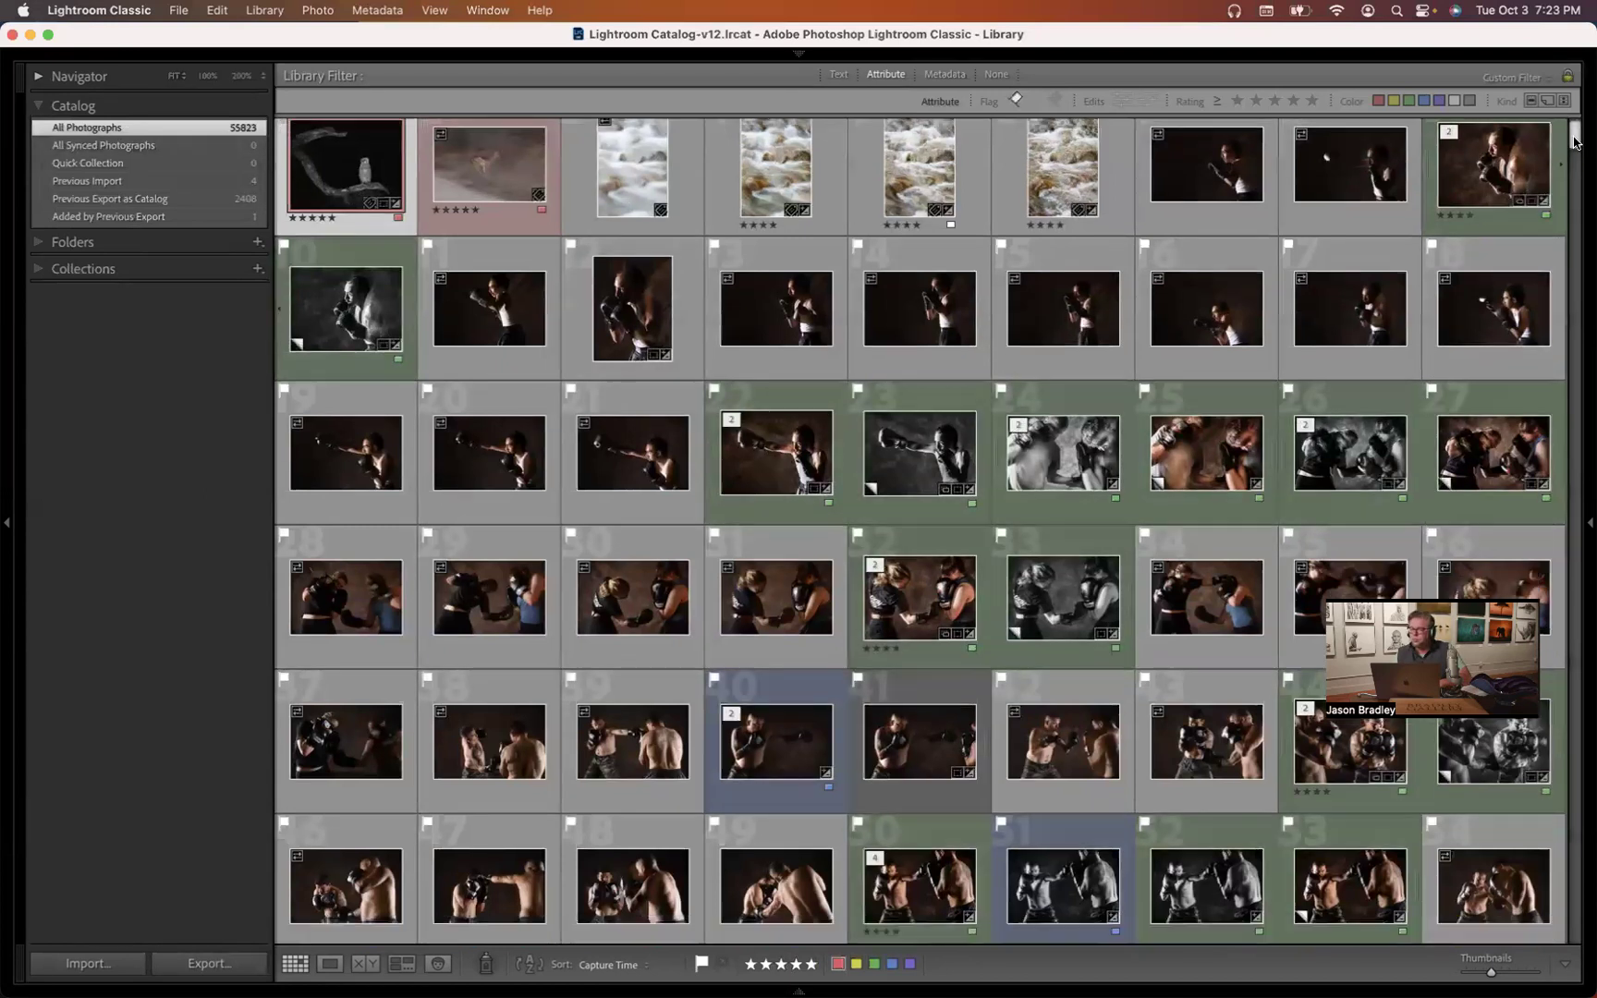
{"action": "scroll", "coordinate": [1575, 143], "scroll_direction": "down", "scroll_amount": 1}
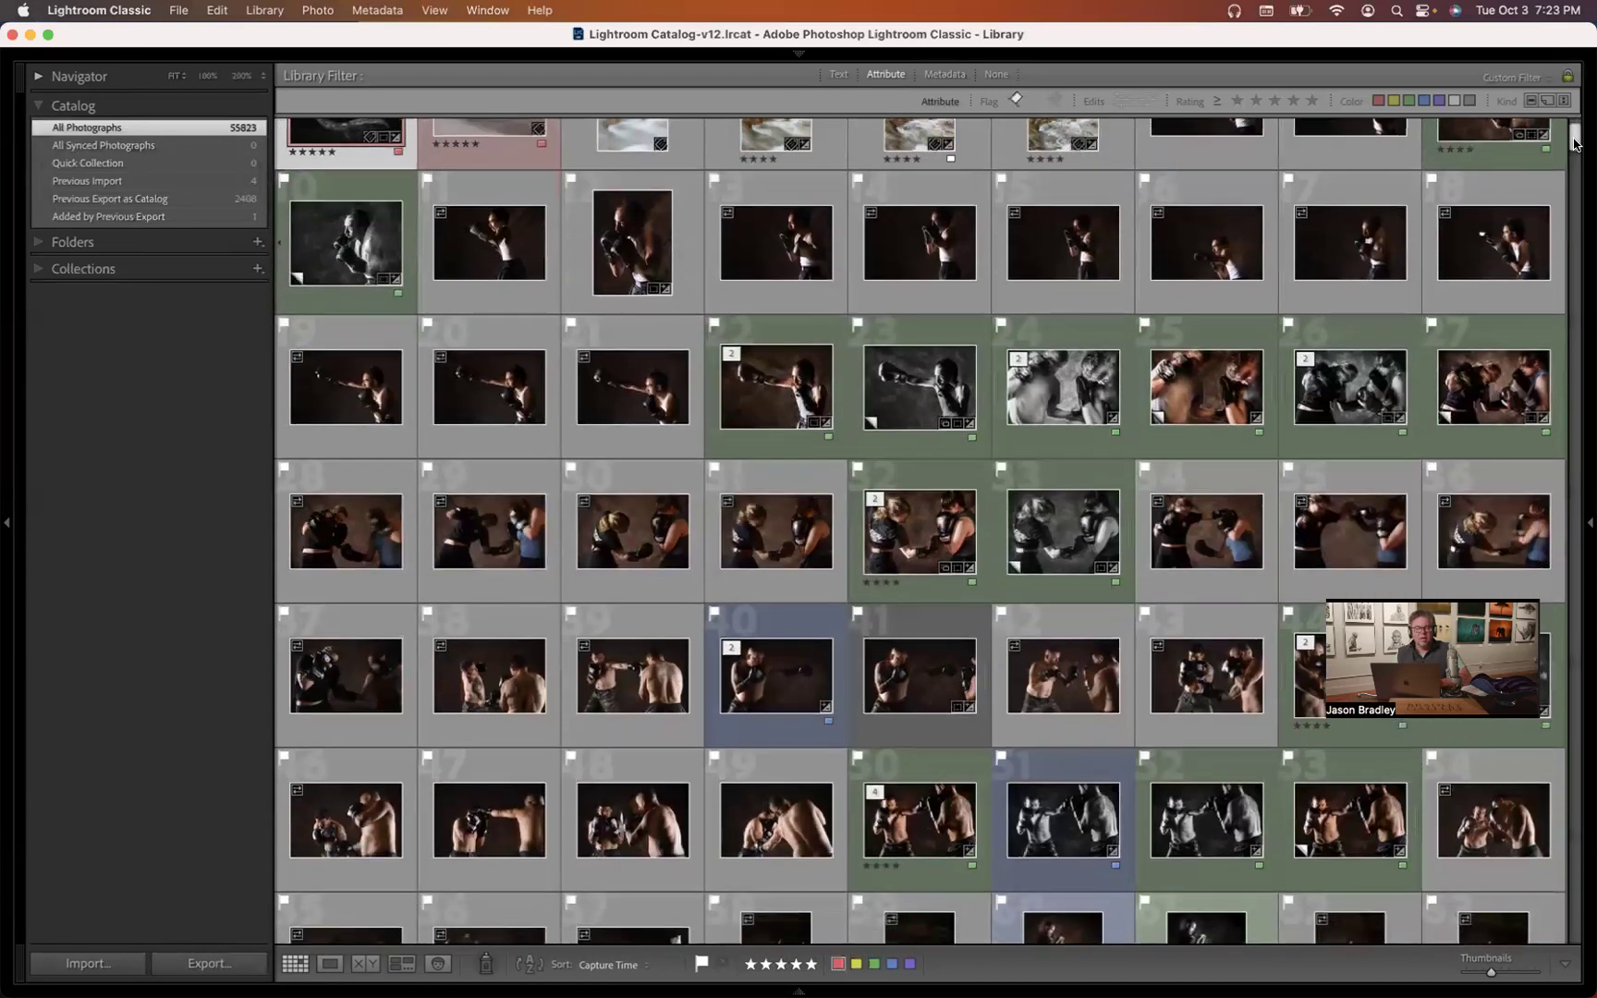
- Select the black-and-white virtual copy of the punching boxer and view its available photo commands without applying any
{"action": "left_click", "coordinate": [1211, 408]}
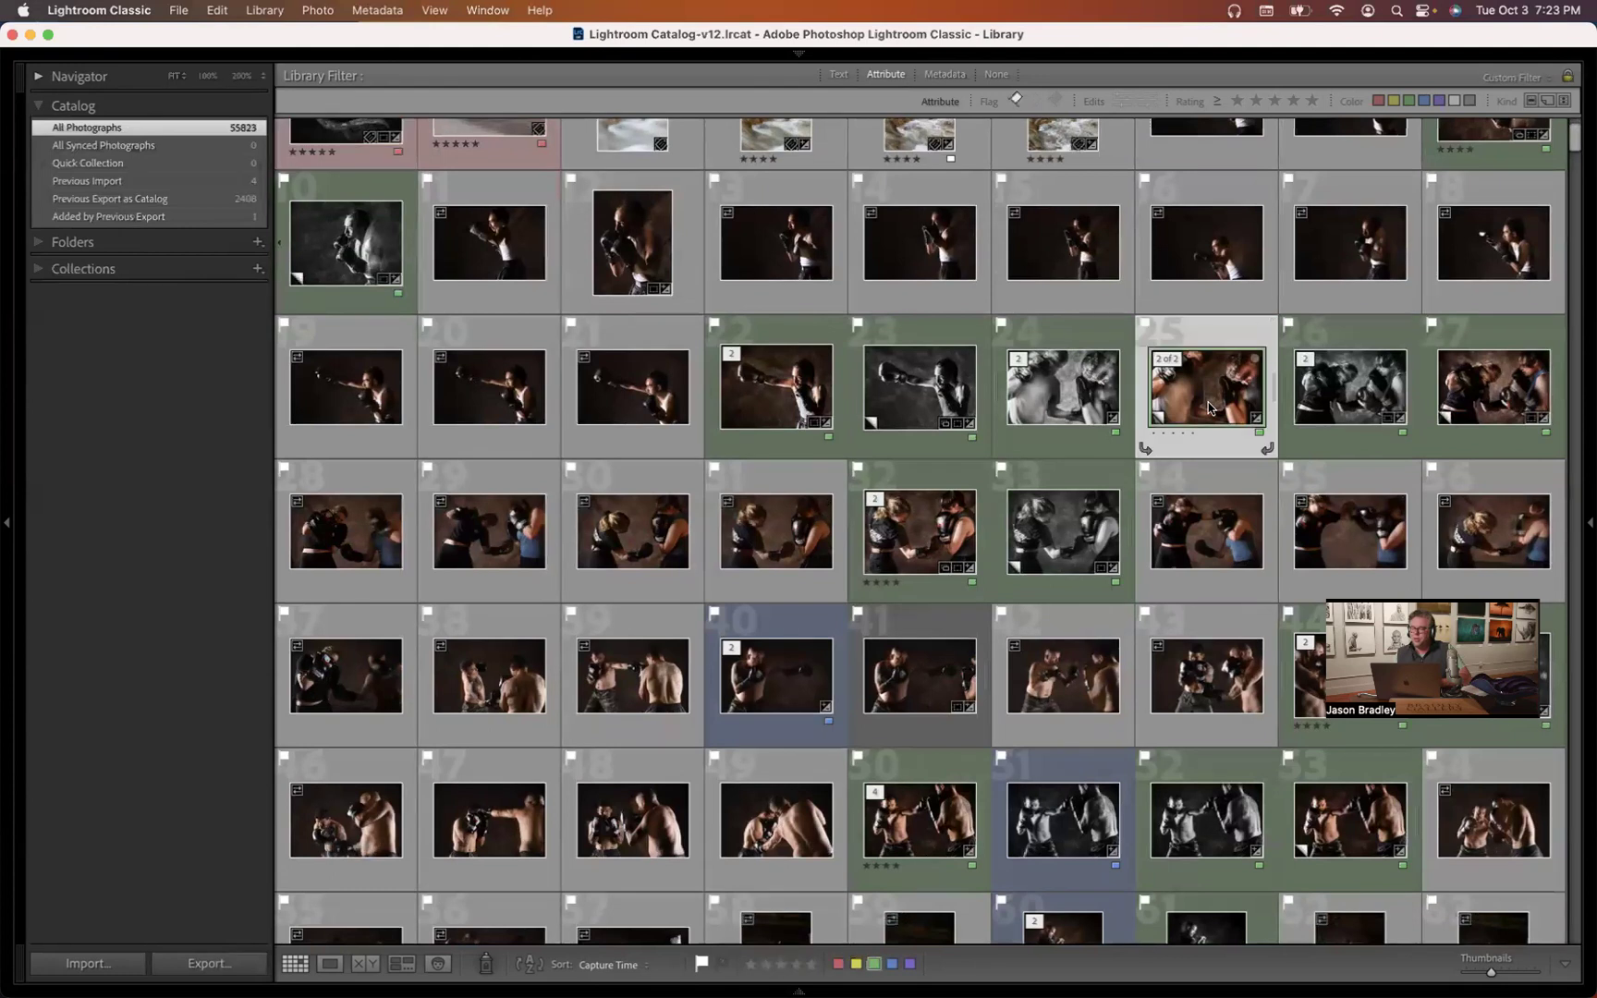
{"action": "left_click", "coordinate": [939, 409]}
{"action": "right_click", "coordinate": [939, 409]}
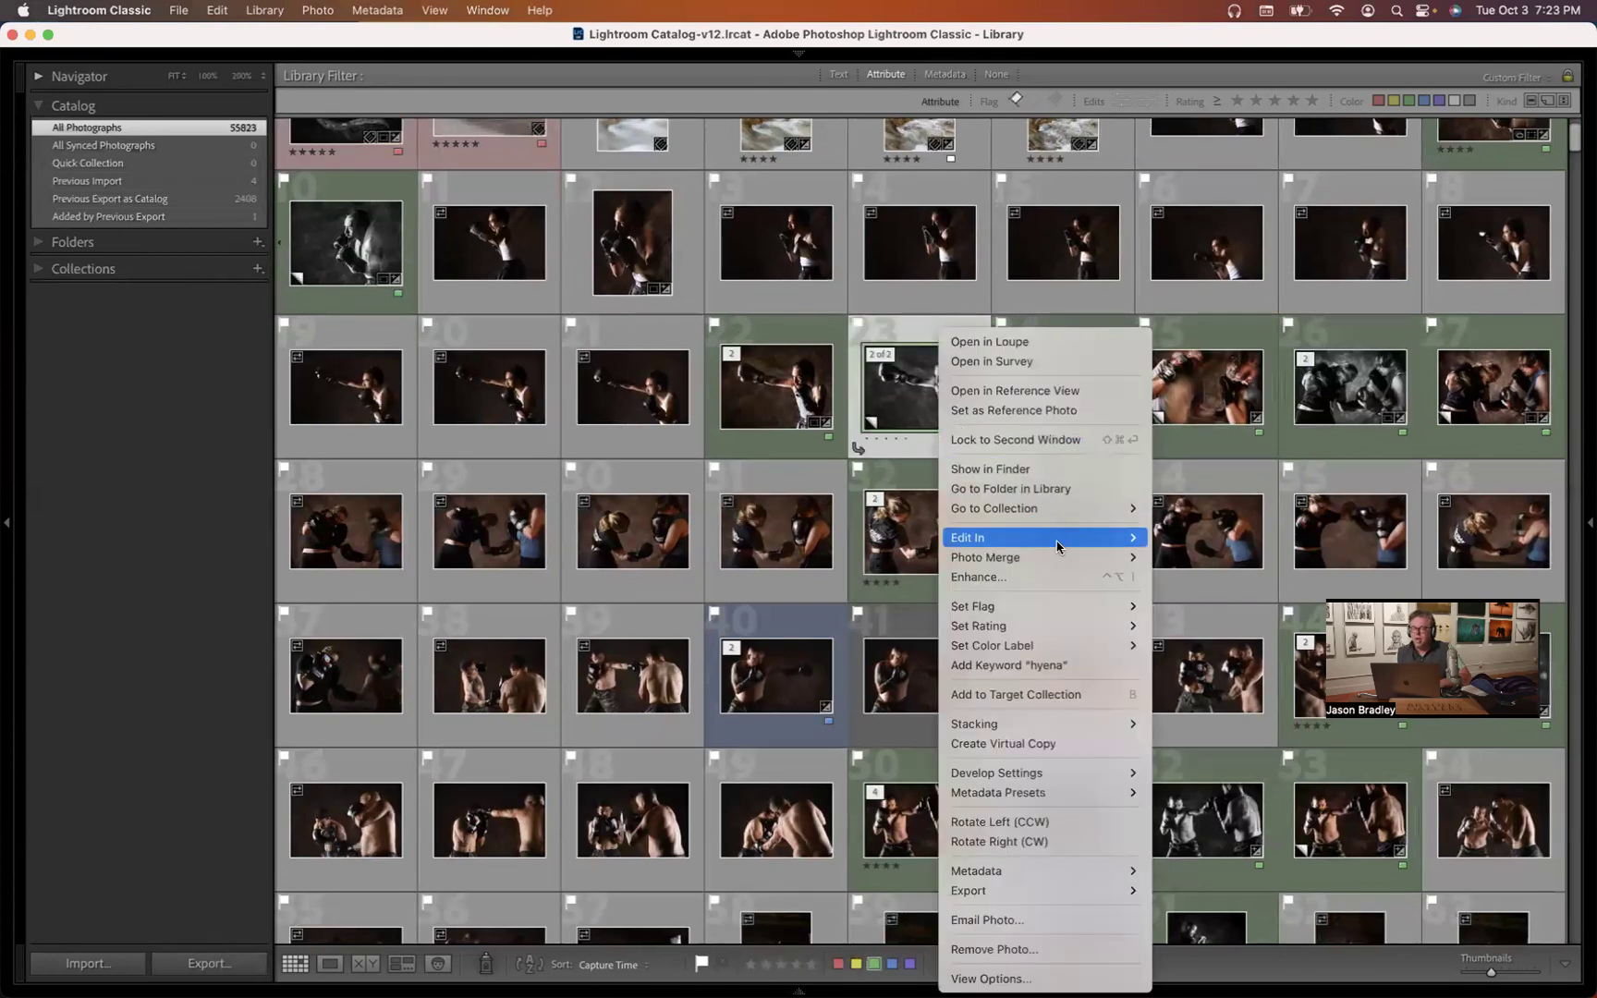
{"action": "mouse_move", "coordinate": [1057, 546]}
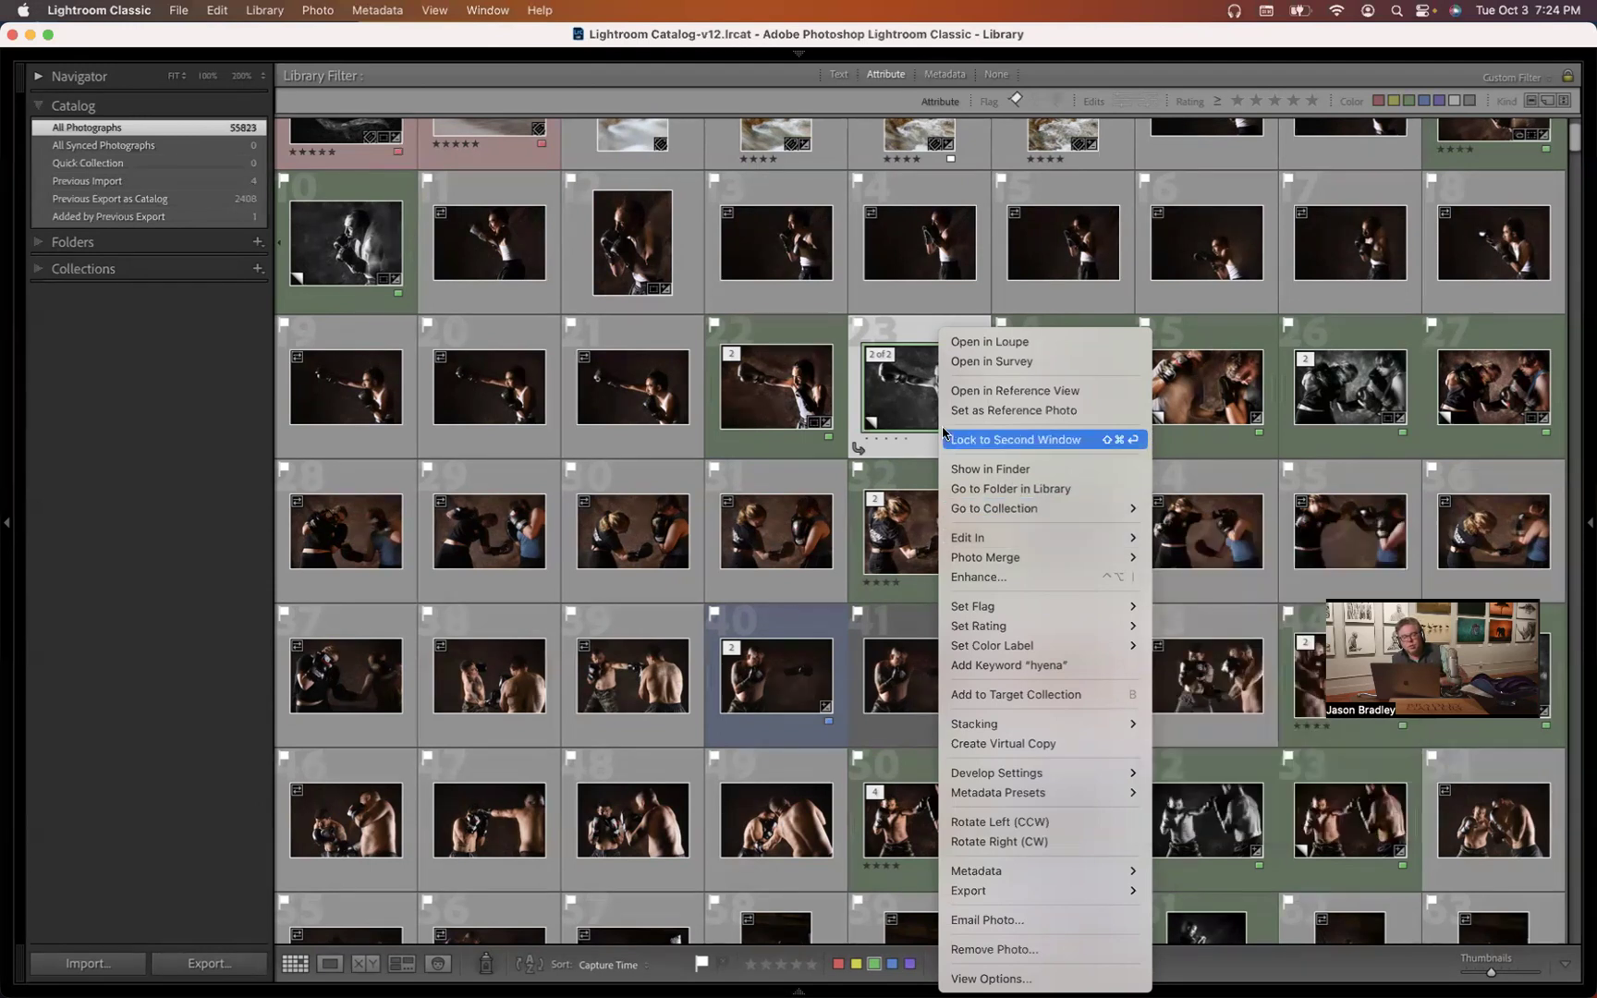
{"action": "left_click", "coordinate": [793, 389]}
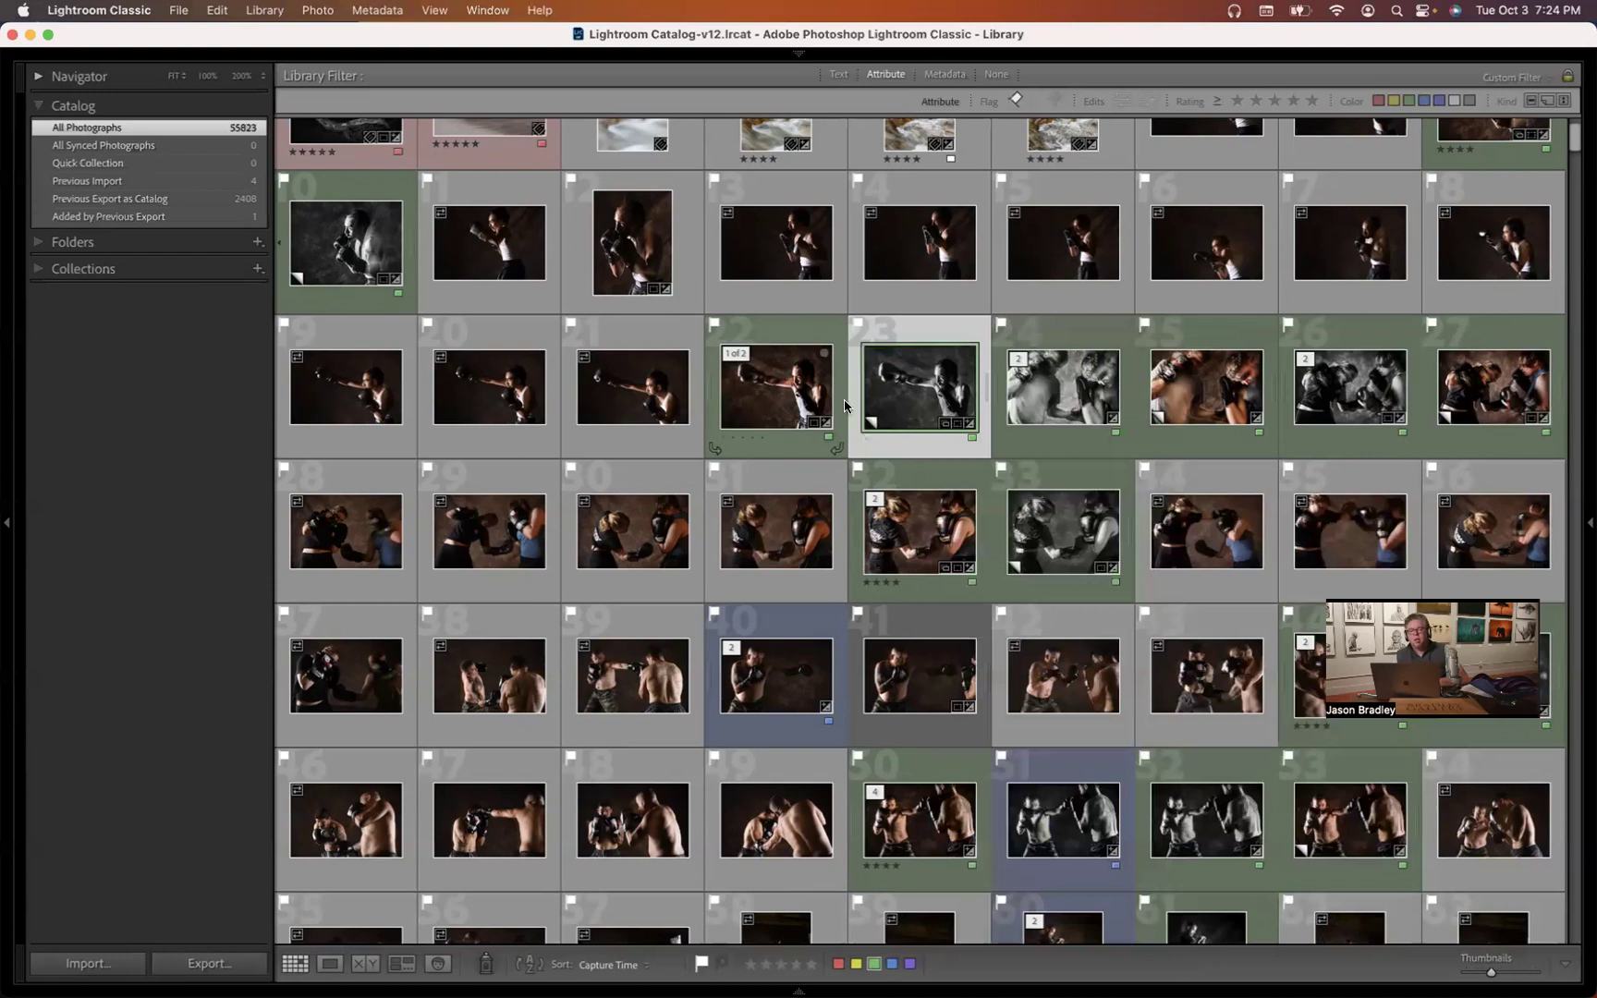
- Select the color original of the punching boxer and enlarge the grid thumbnails to five per row
{"action": "left_click", "coordinate": [776, 393]}
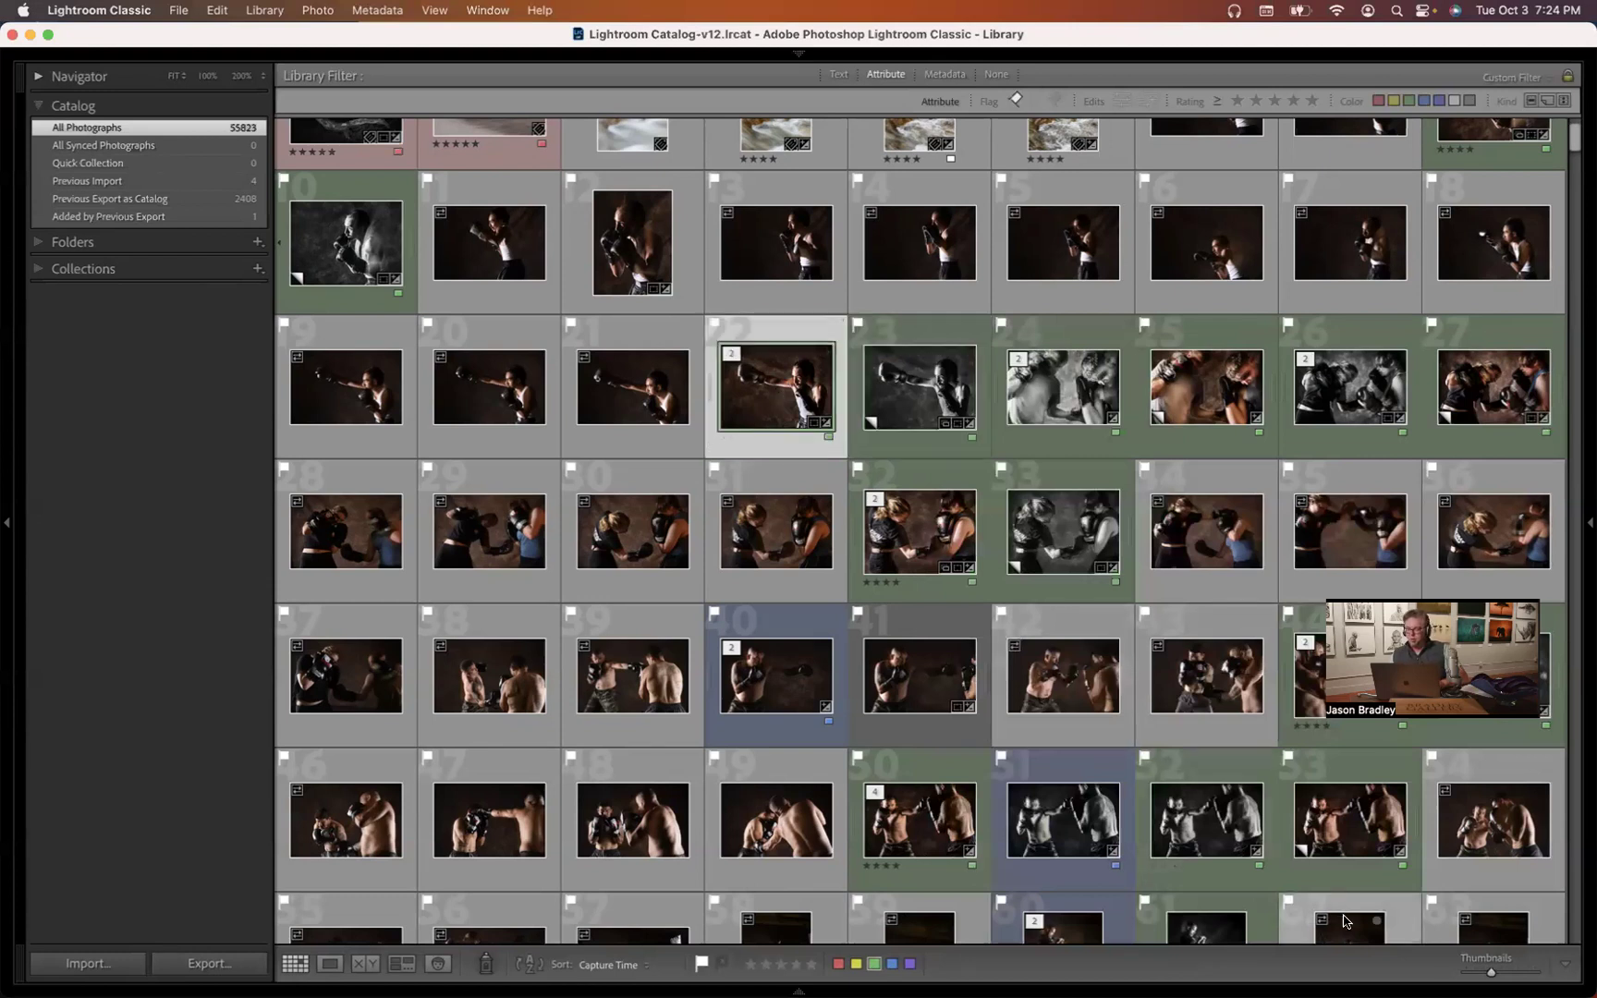
{"action": "mouse_move", "coordinate": [1517, 983]}
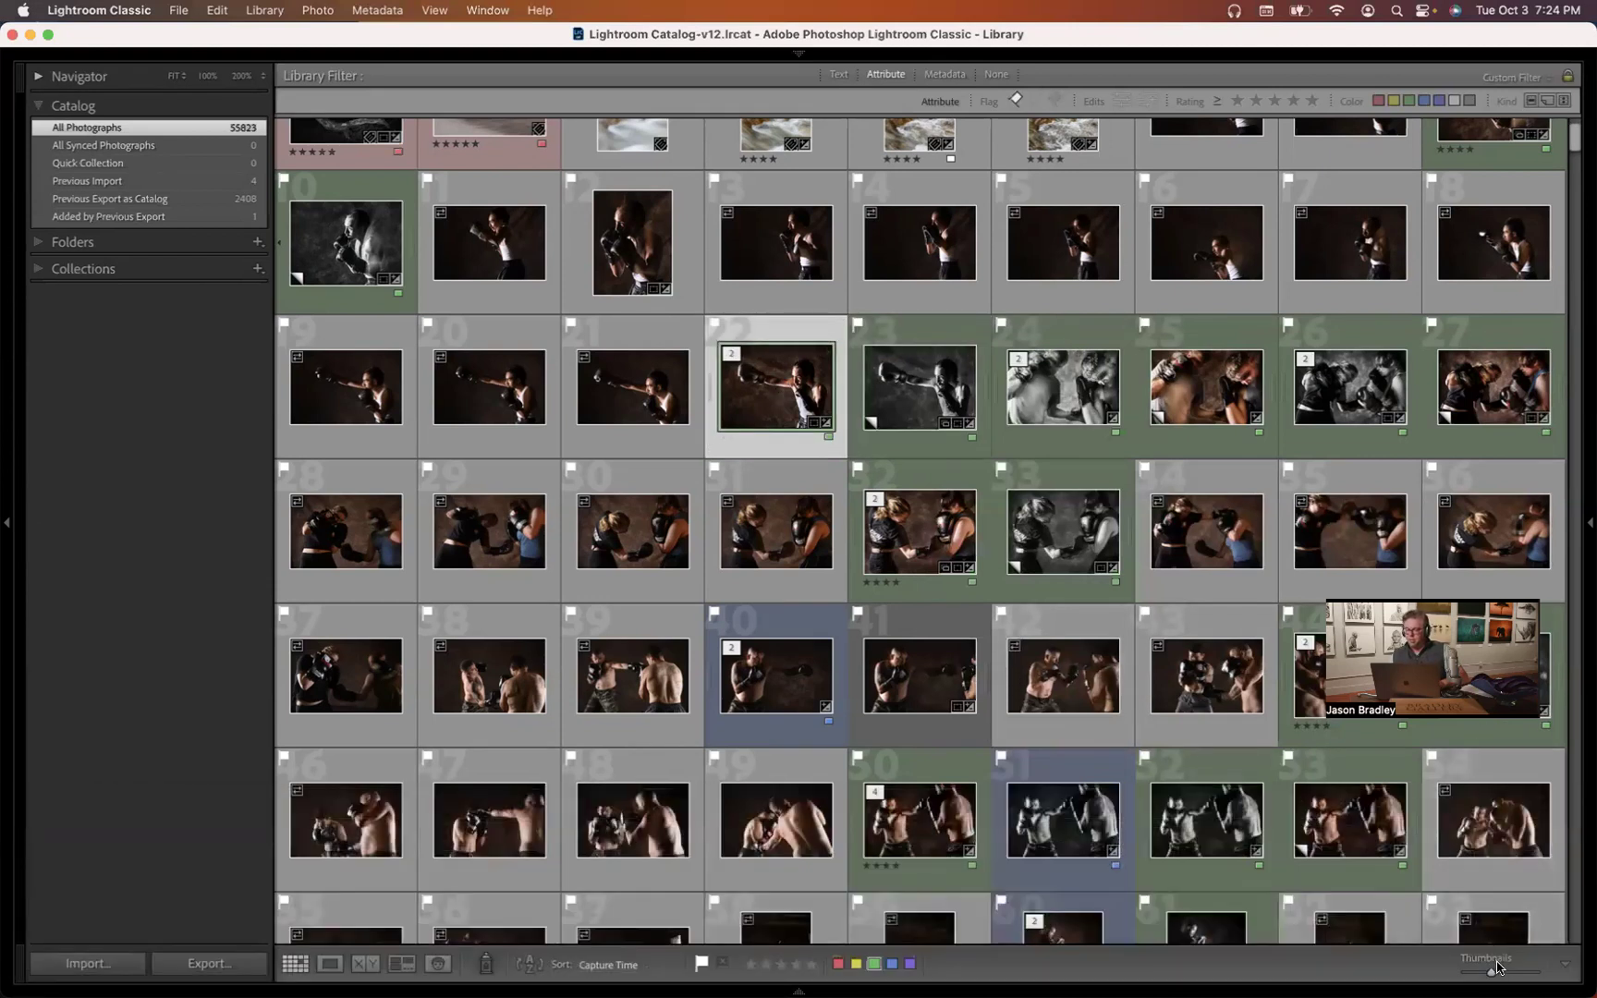
{"action": "left_click_drag", "start_coordinate": [1492, 972], "coordinate": [1504, 973]}
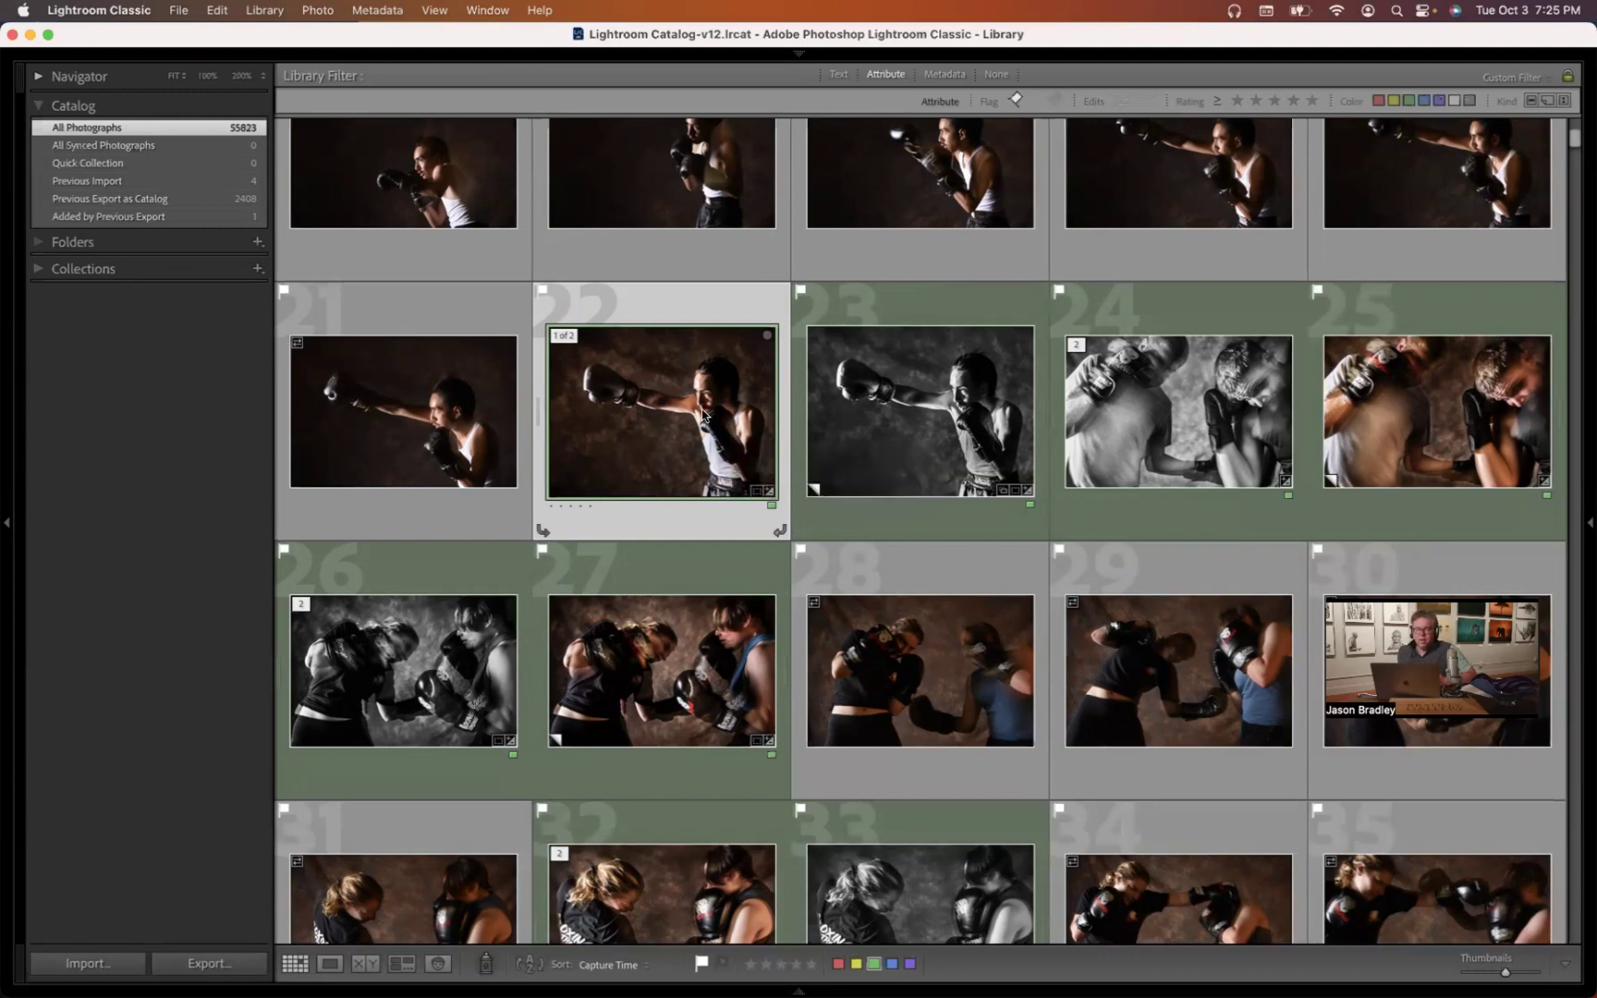
- Open the color boxer photo in the Develop module and reveal its edit history
{"action": "key", "text": "e"}
{"action": "key", "text": "d"}
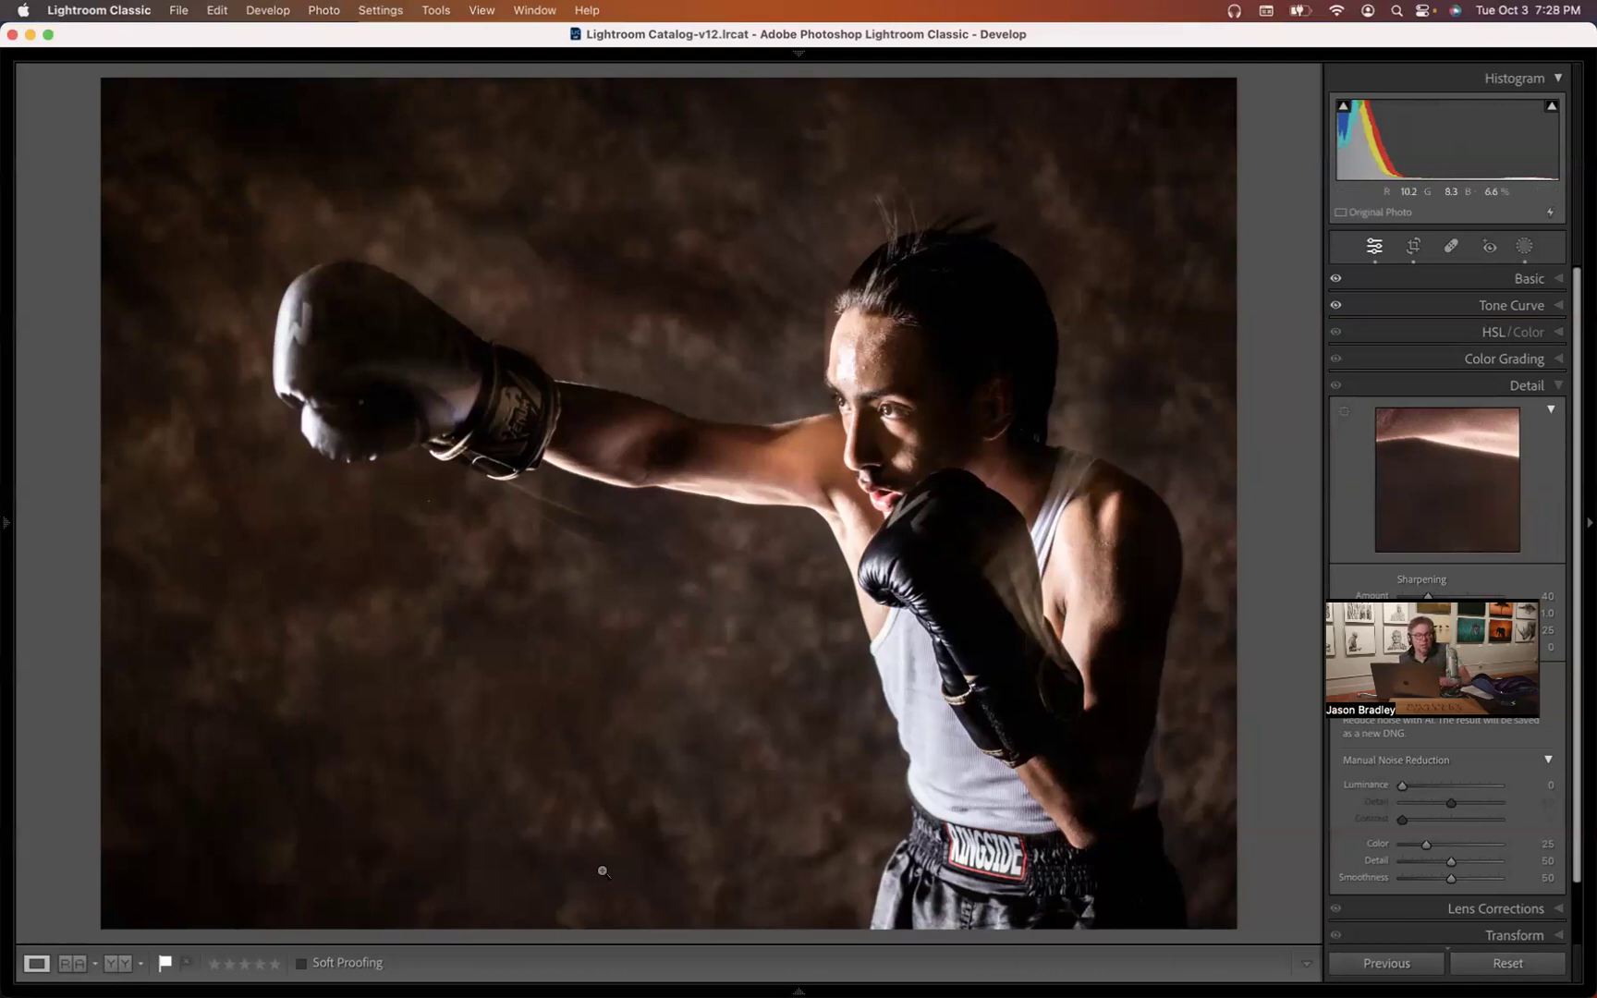
{"action": "left_click", "coordinate": [4, 525]}
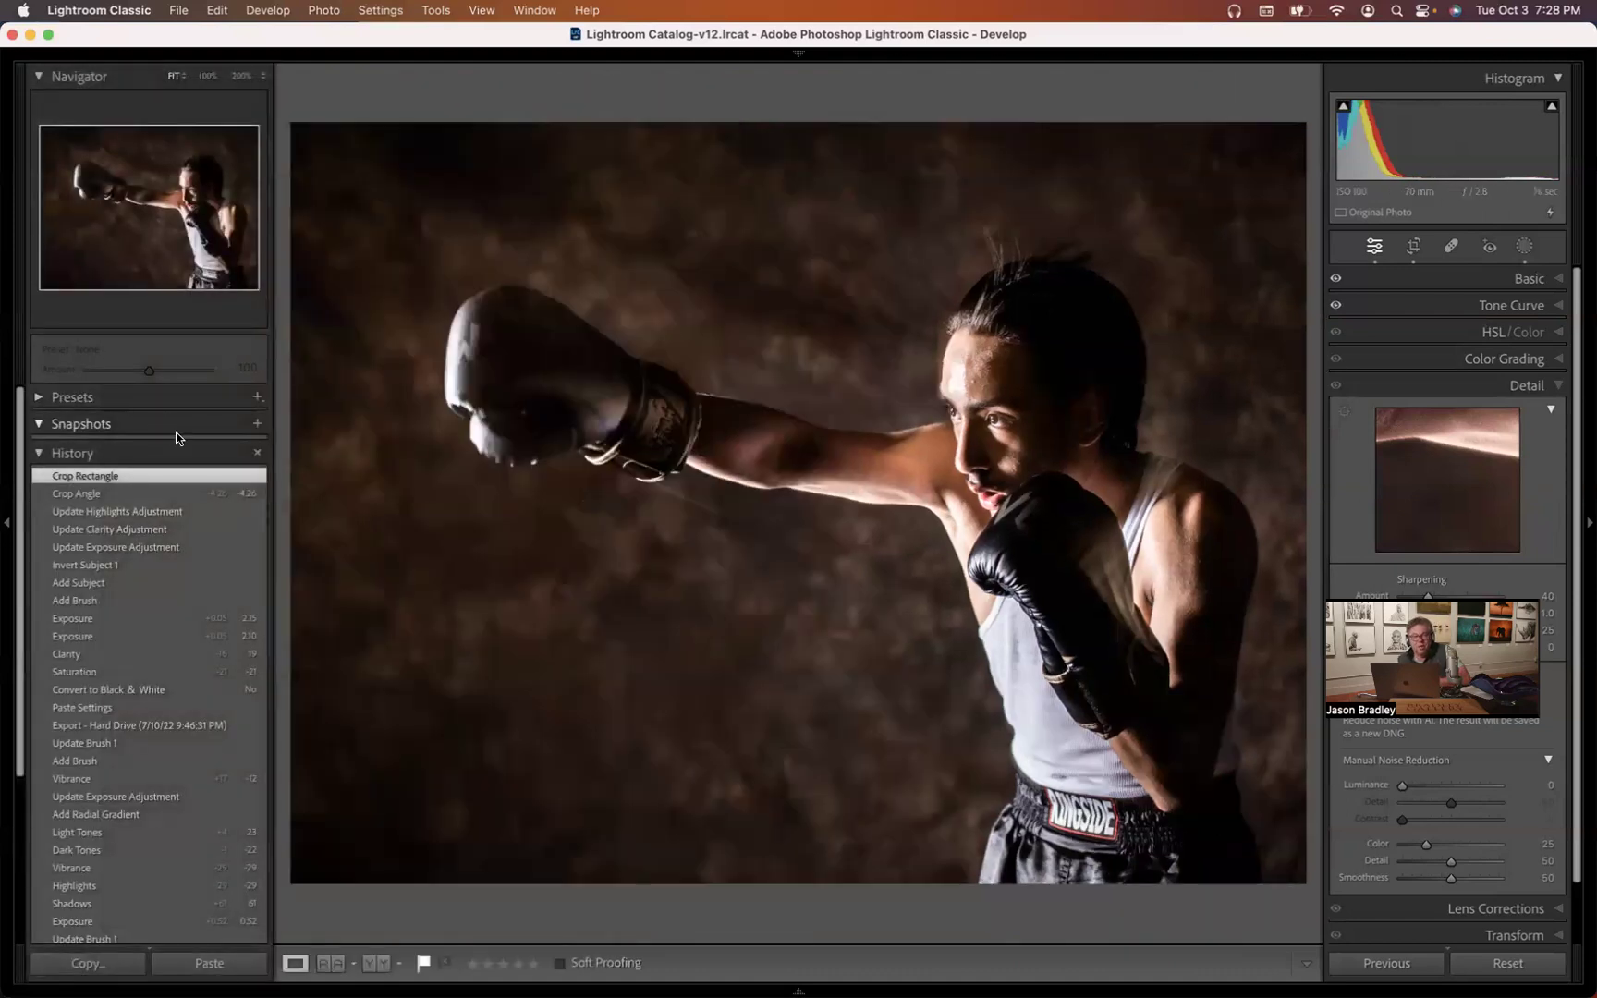
- Return to the Library grid to view the boxer photo beside its virtual copy, and reopen it in Develop
{"action": "key", "text": "g"}
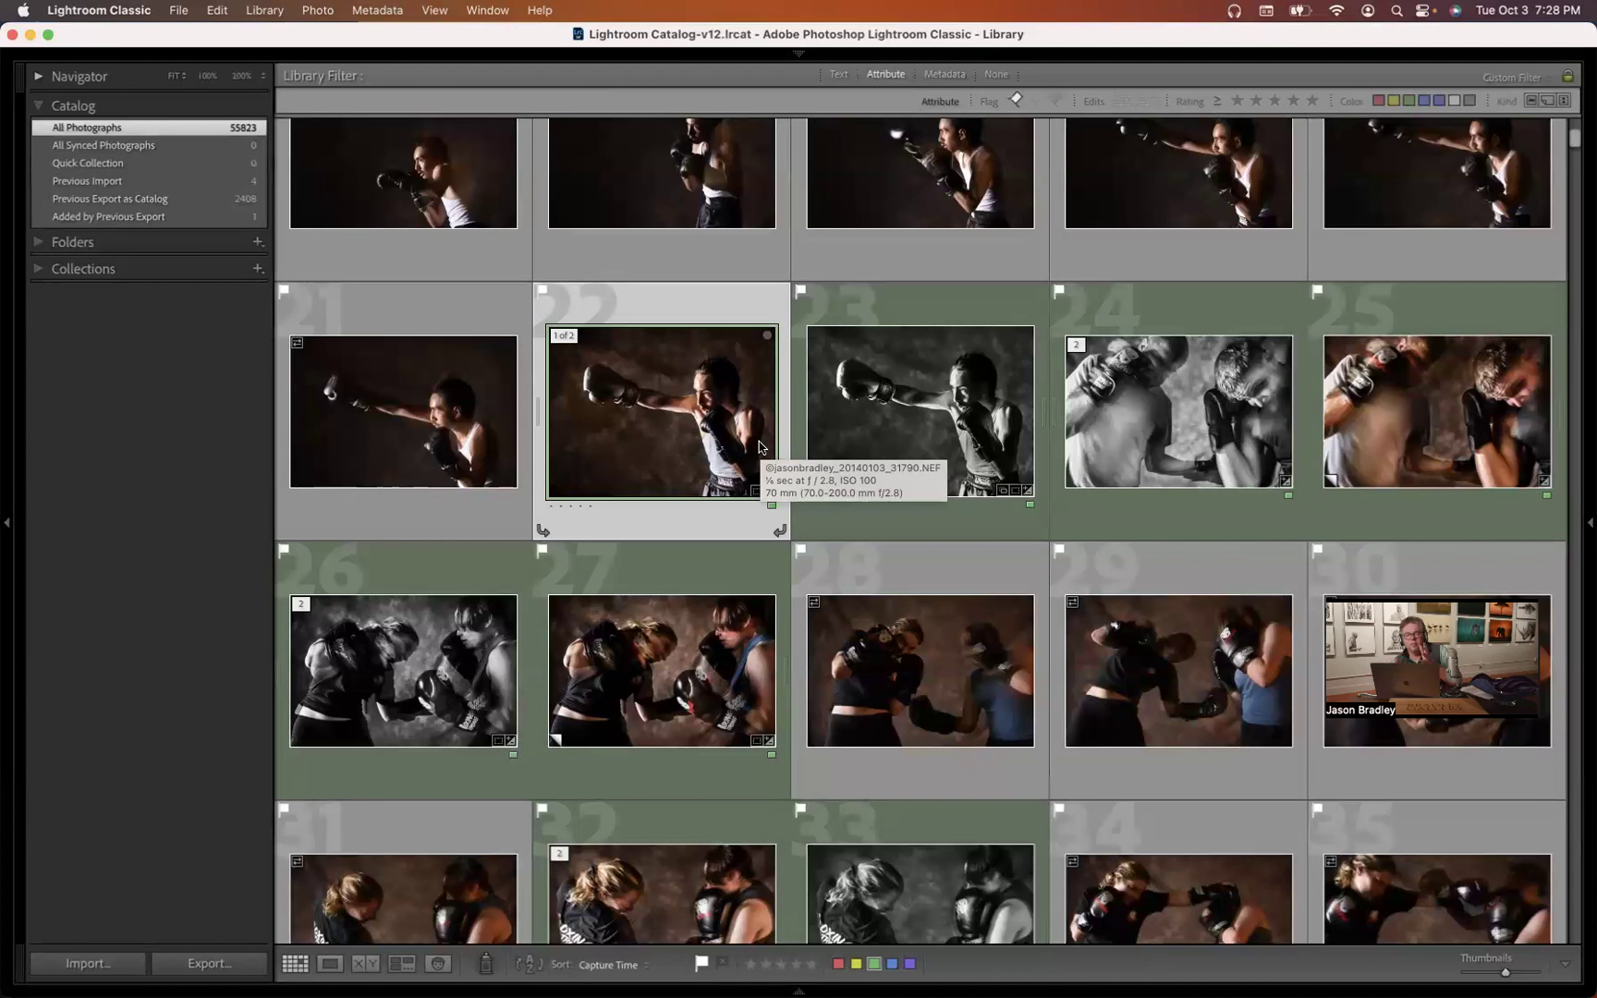
{"action": "key", "text": "e"}
{"action": "key", "text": "d"}
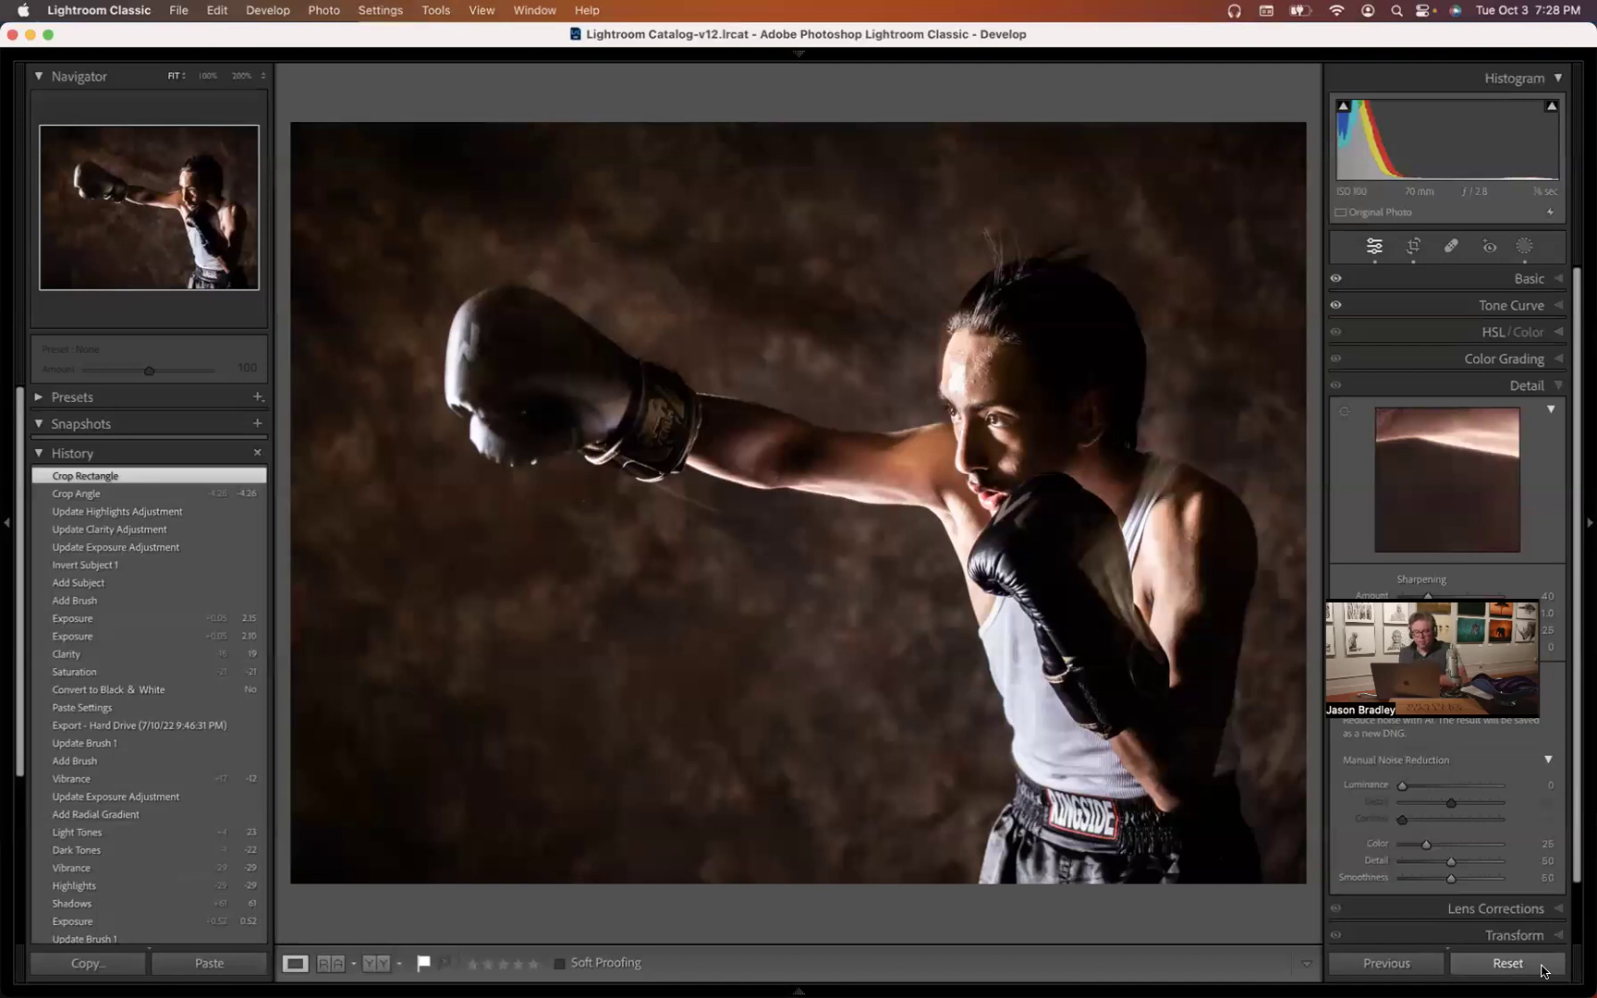
- Switch to Keynote, play the slideshow from the Top 5 tips slide, and advance to the Developing in Lightroom workshop slide
{"action": "key", "text": "super+Tab"}
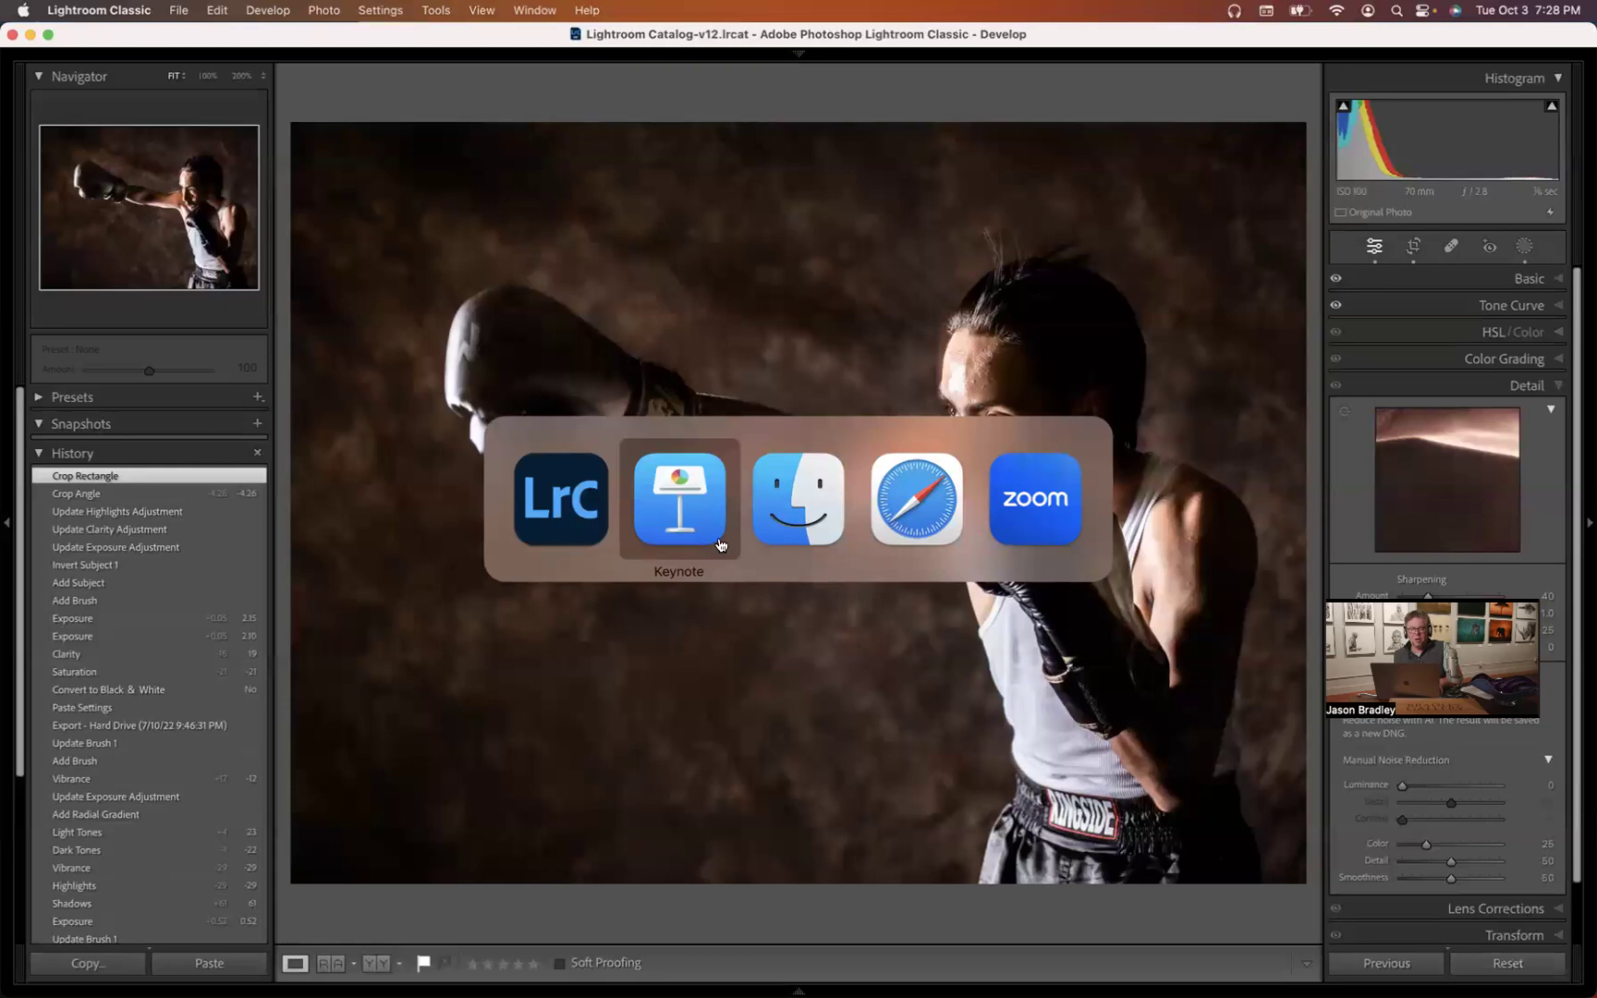
{"action": "left_click", "coordinate": [674, 509]}
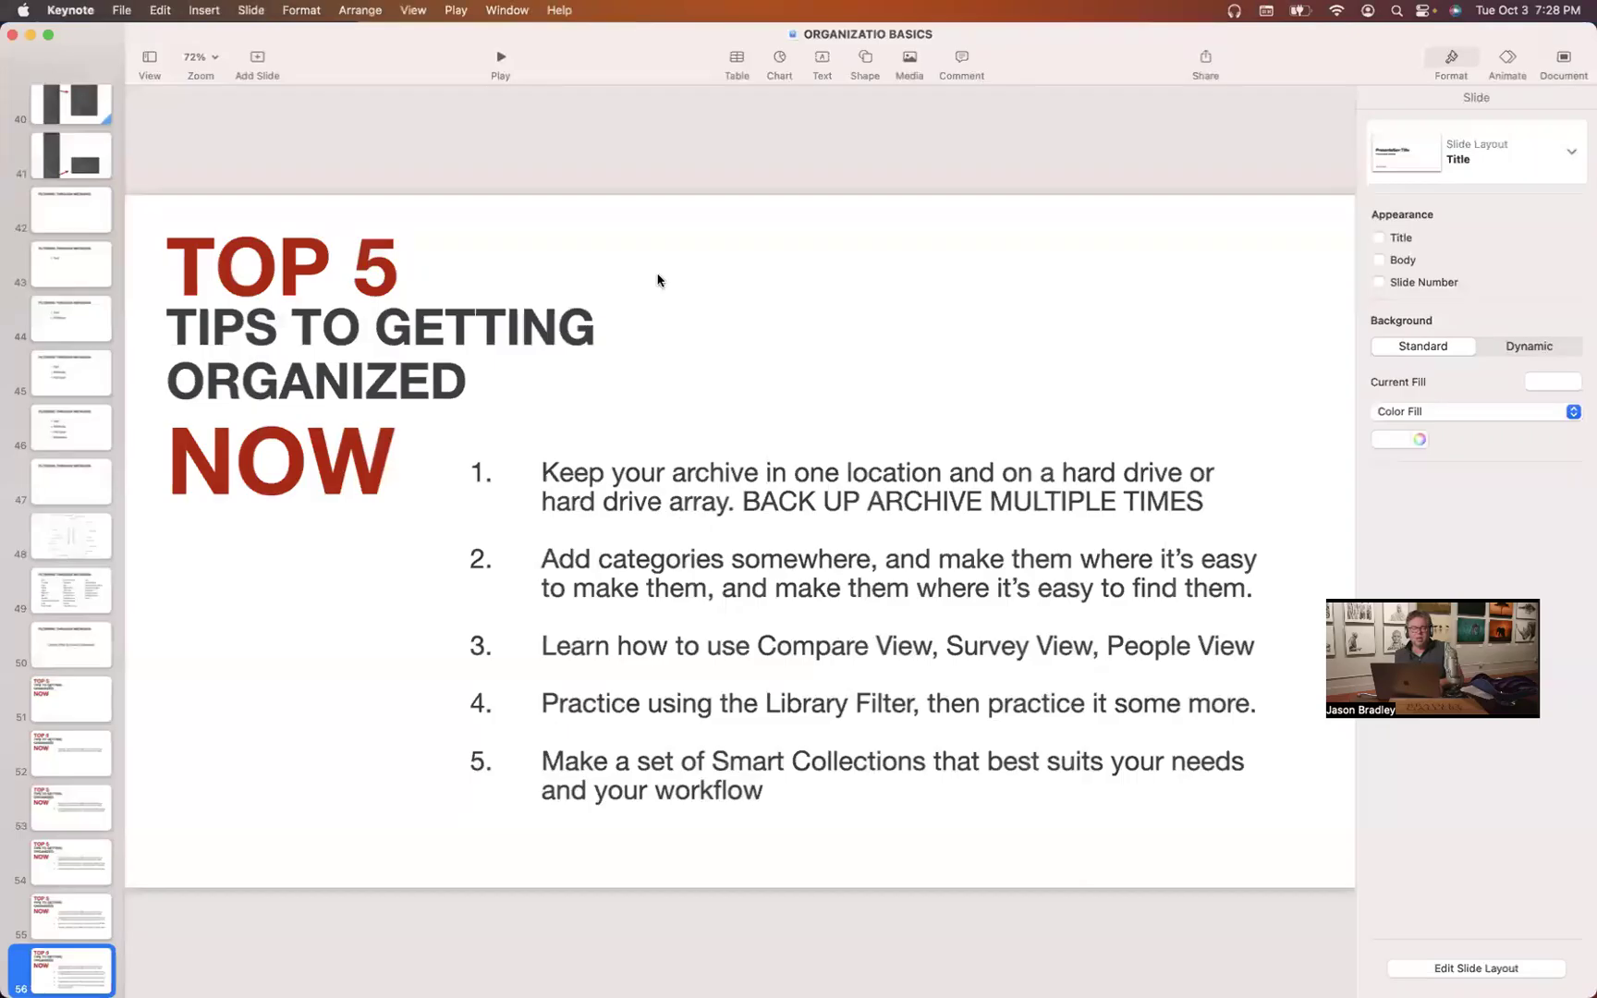
{"action": "left_click", "coordinate": [501, 59]}
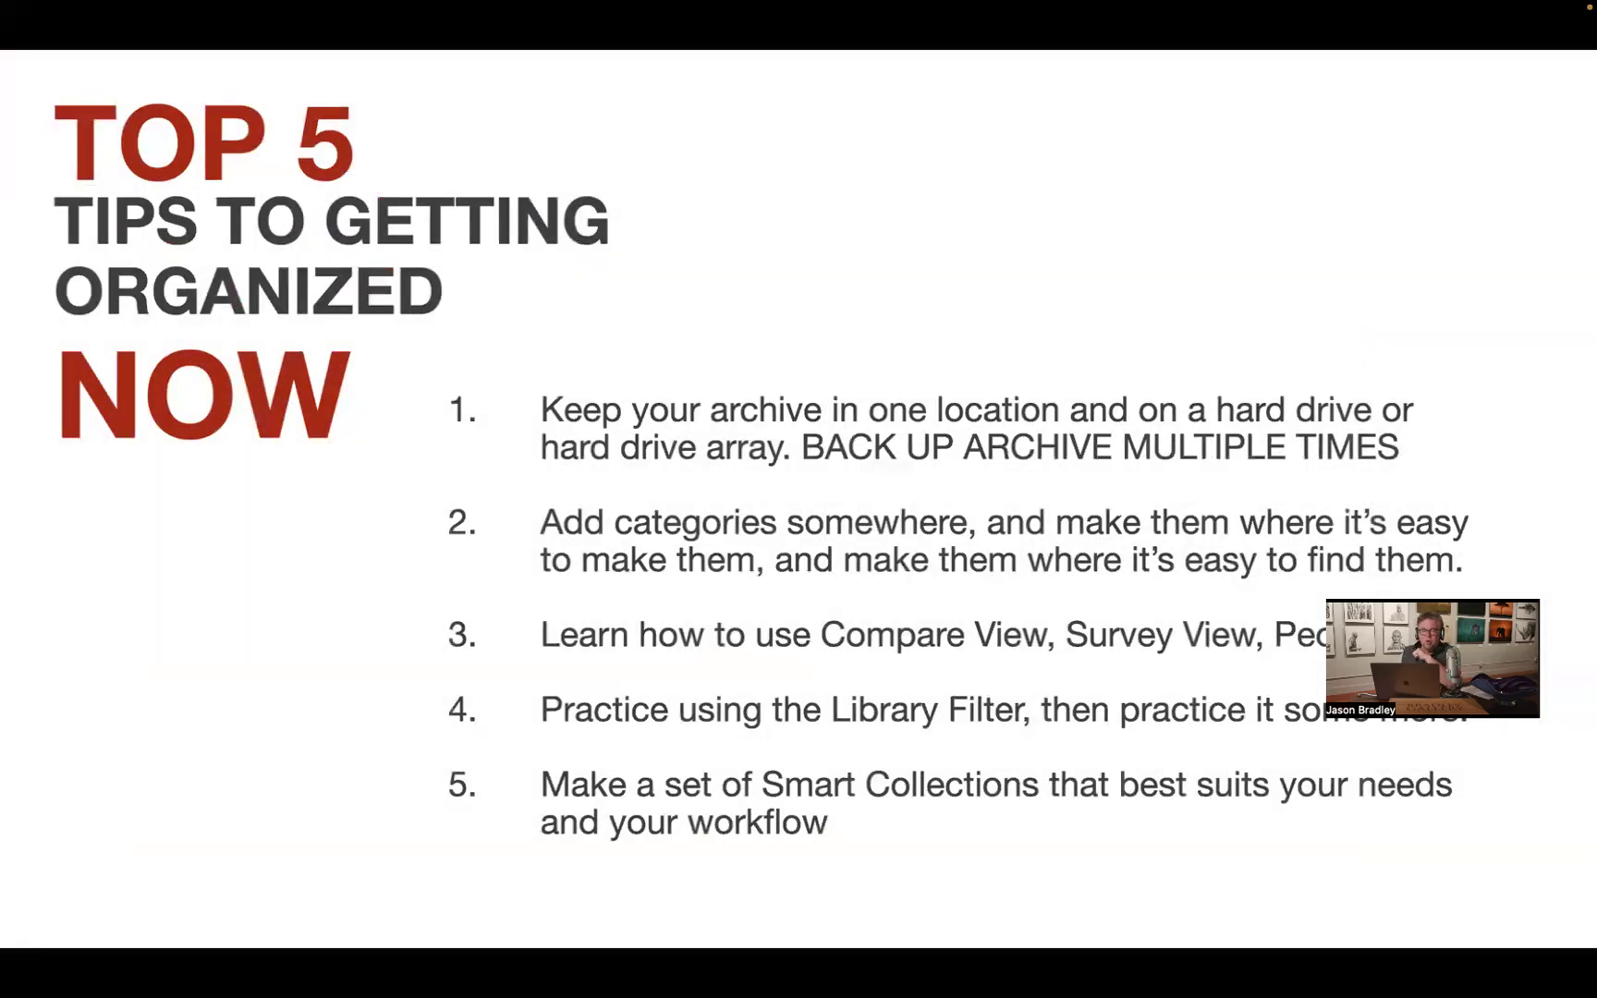
{"action": "key", "text": "Right"}
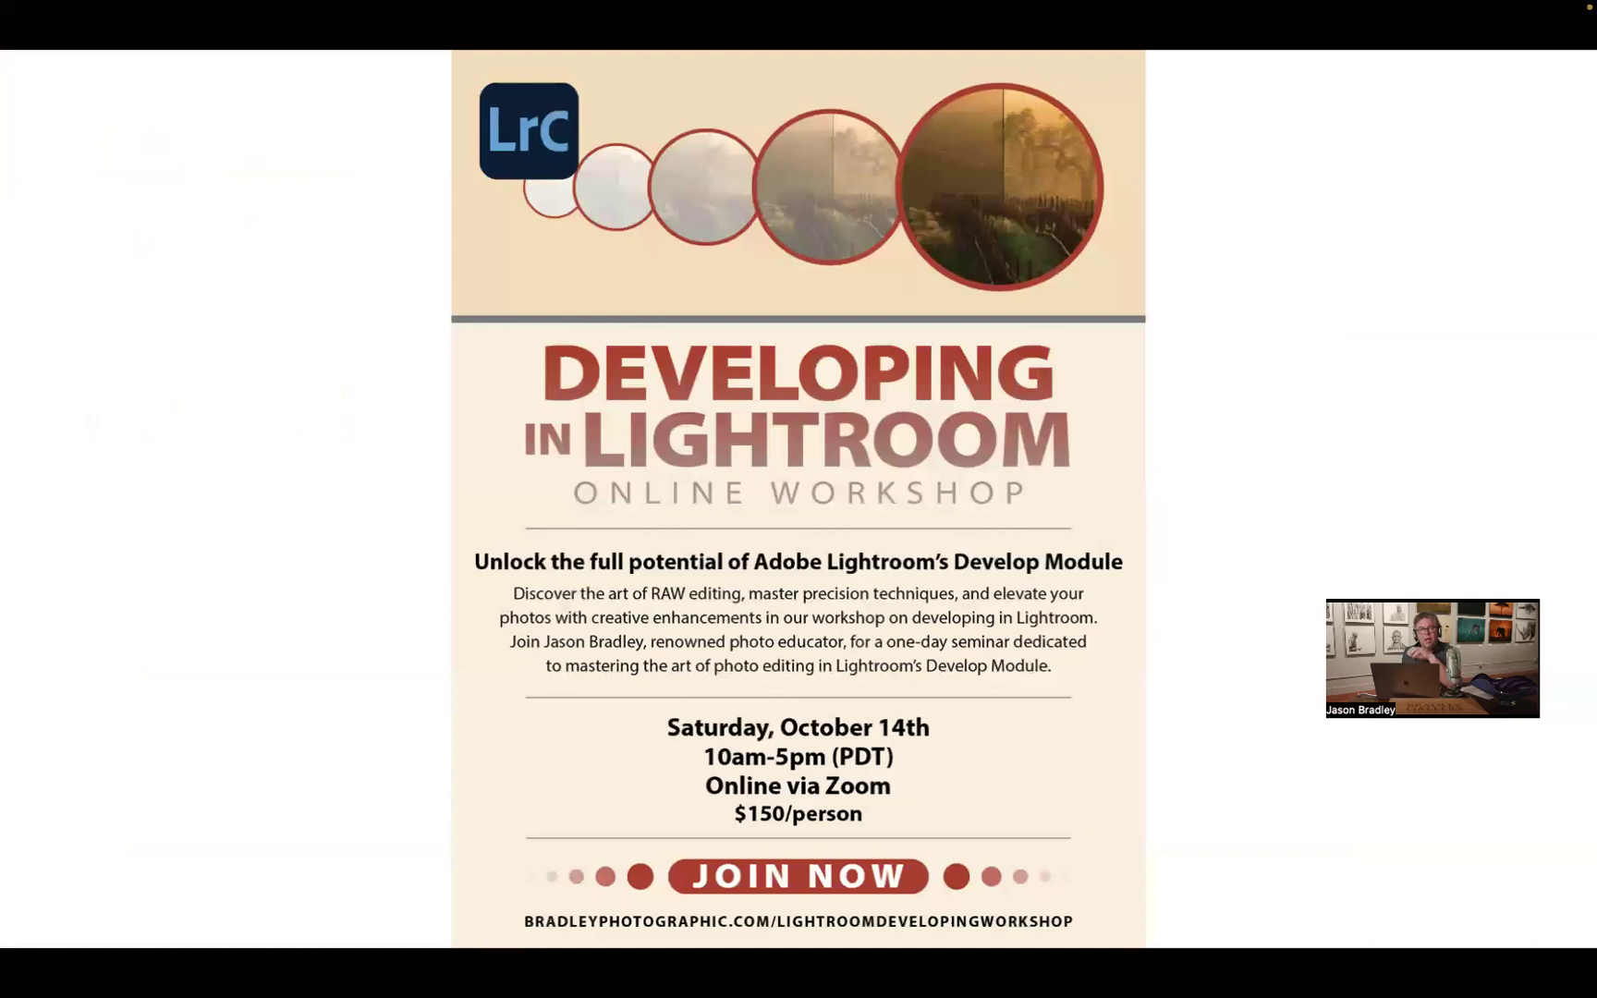